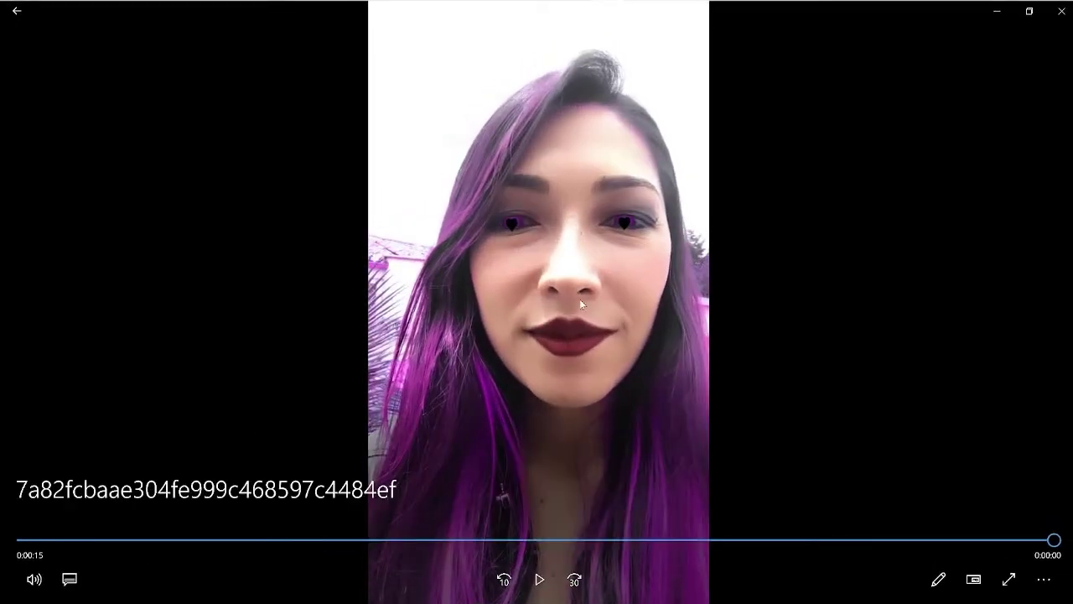
# Step: Play back the recorded face effect video and close the player
pyautogui.click(542, 578)
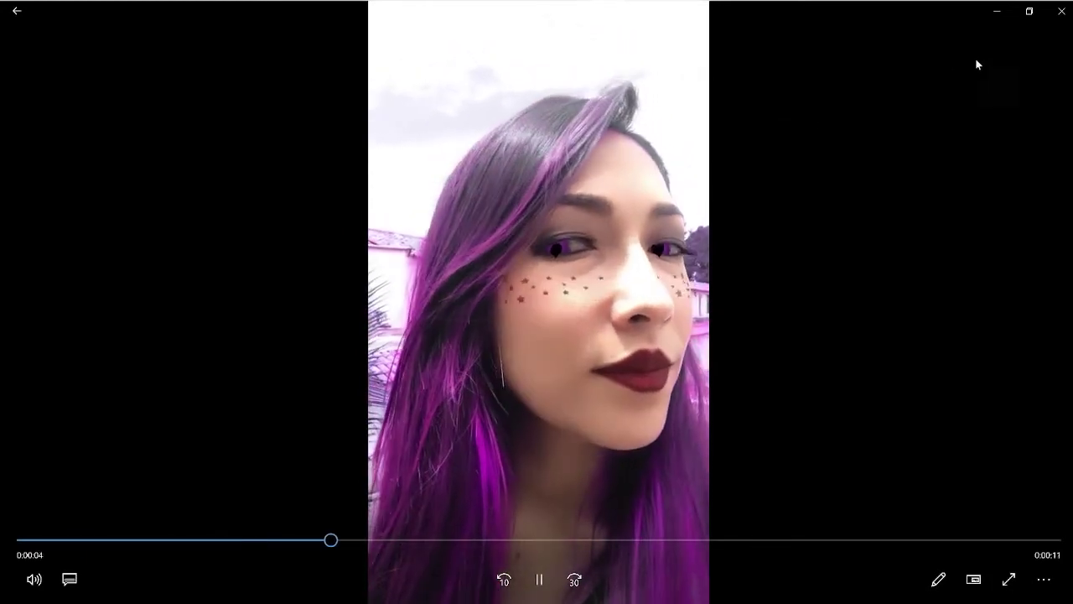
pyautogui.click(1060, 11)
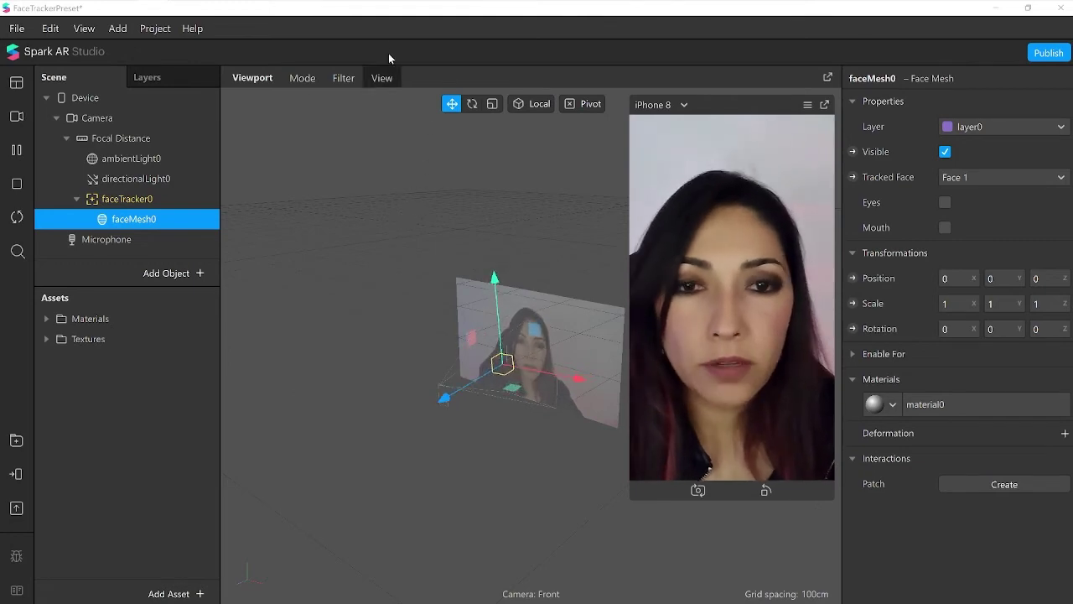
# Step: Switch from Spark AR Studio to the open Blender session
pyautogui.moveTo(333, 19); pyautogui.dragTo(377, 71)
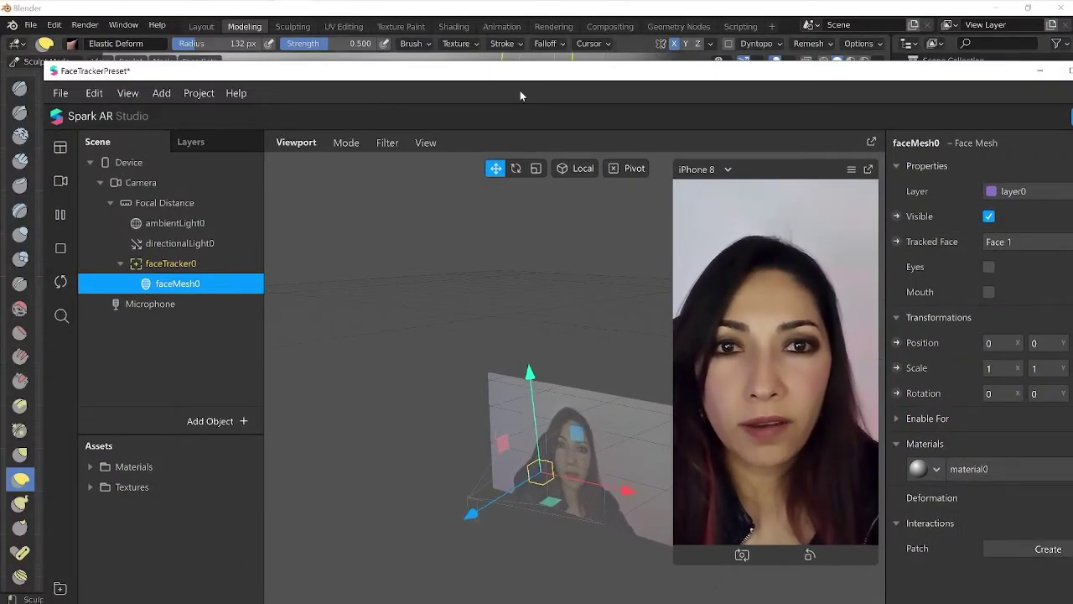
pyautogui.moveTo(505, 70); pyautogui.dragTo(446, 7)
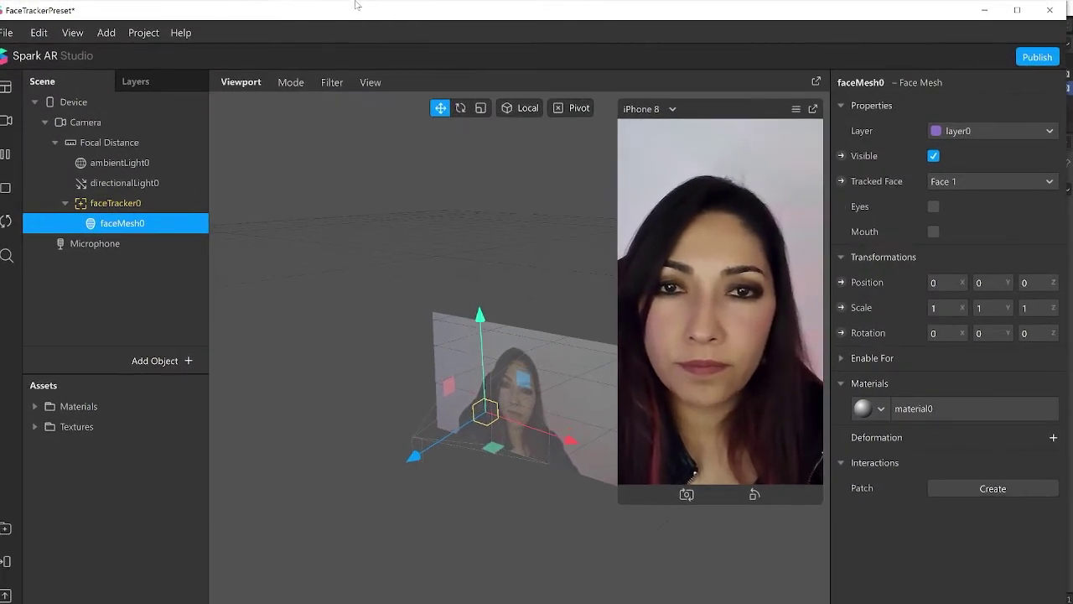
pyautogui.click(327, 13)
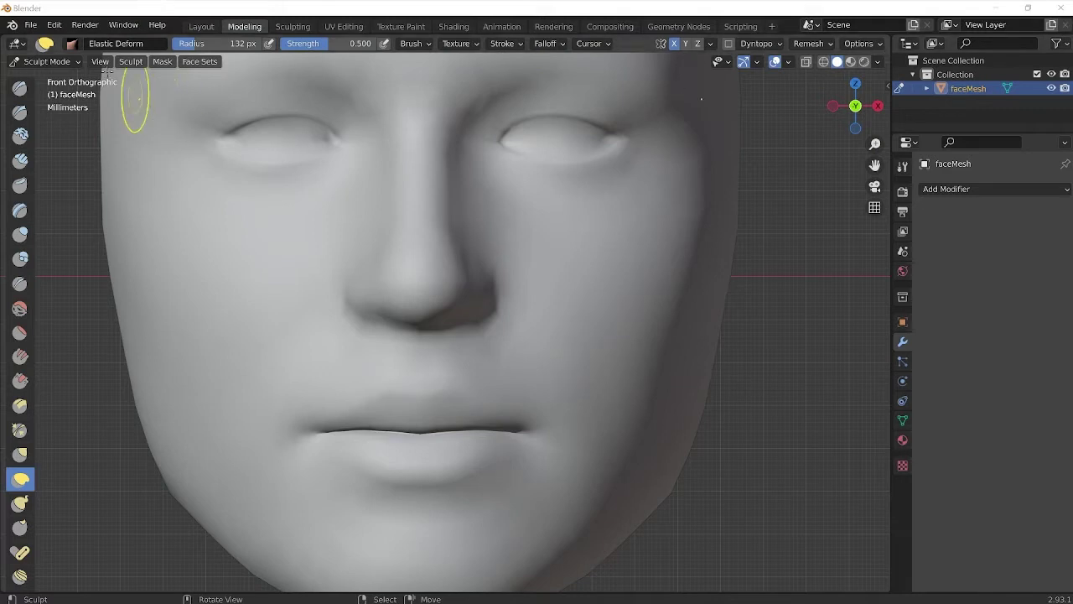
# Step: Quit the open Blender session and relaunch the program with a new General file
pyautogui.click(31, 26)
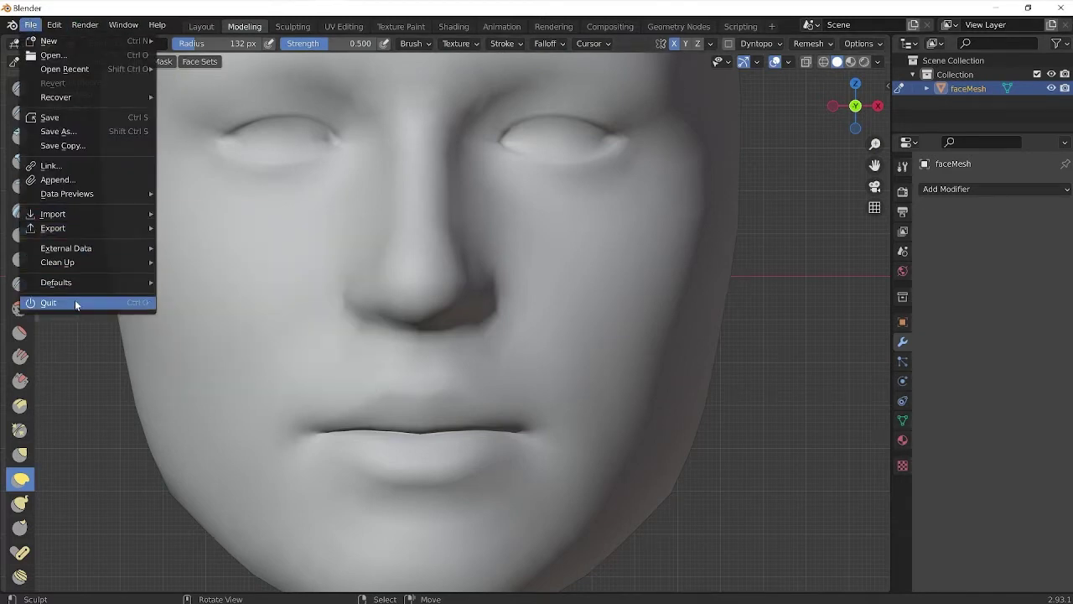
pyautogui.moveTo(68, 214)
pyautogui.click(64, 304)
pyautogui.click(558, 334)
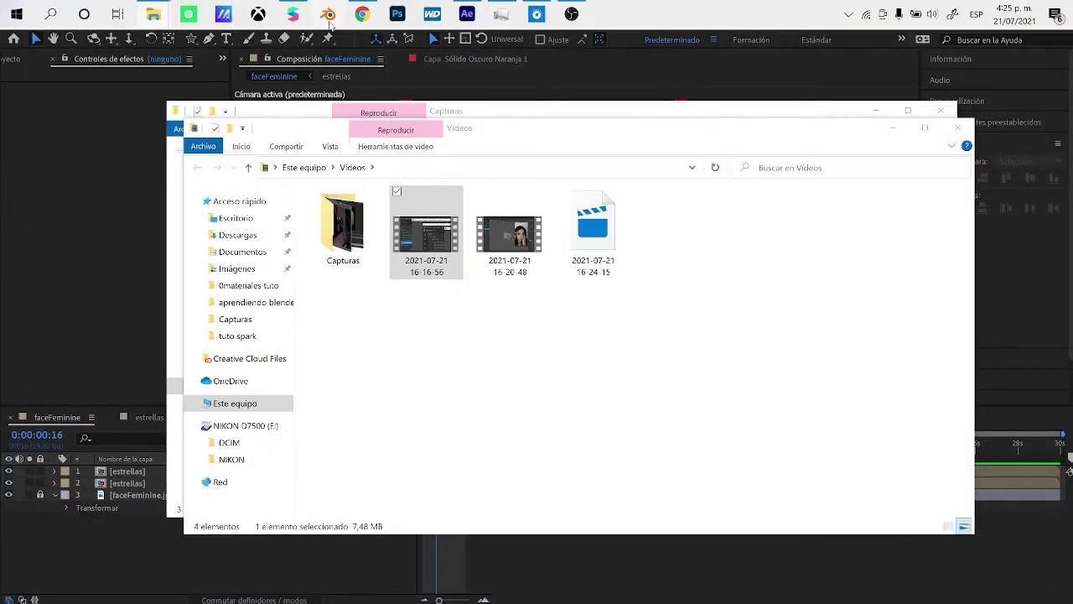
pyautogui.click(329, 17)
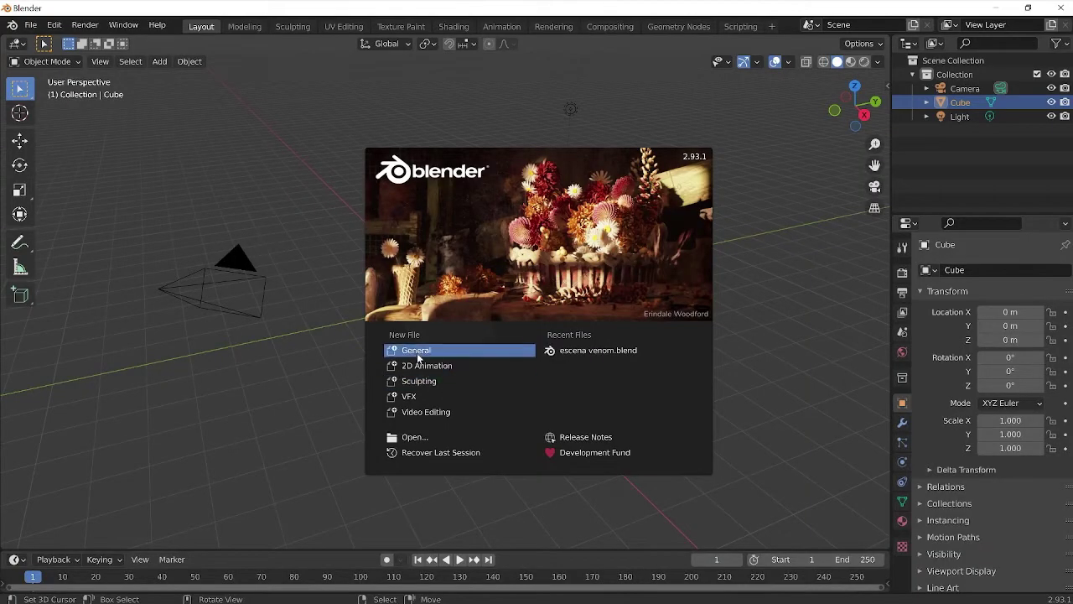
pyautogui.click(422, 350)
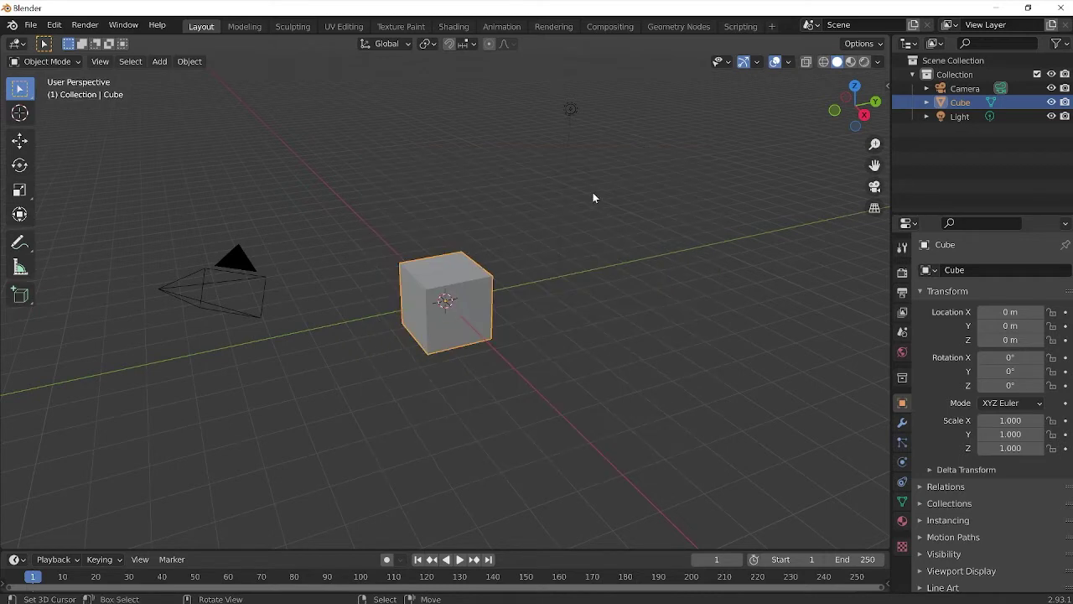
# Step: Delete the default cube, camera and light from the scene
pyautogui.press('Delete')
pyautogui.click(960, 103)
pyautogui.press('Delete')
pyautogui.click(964, 88)
pyautogui.press('Delete')
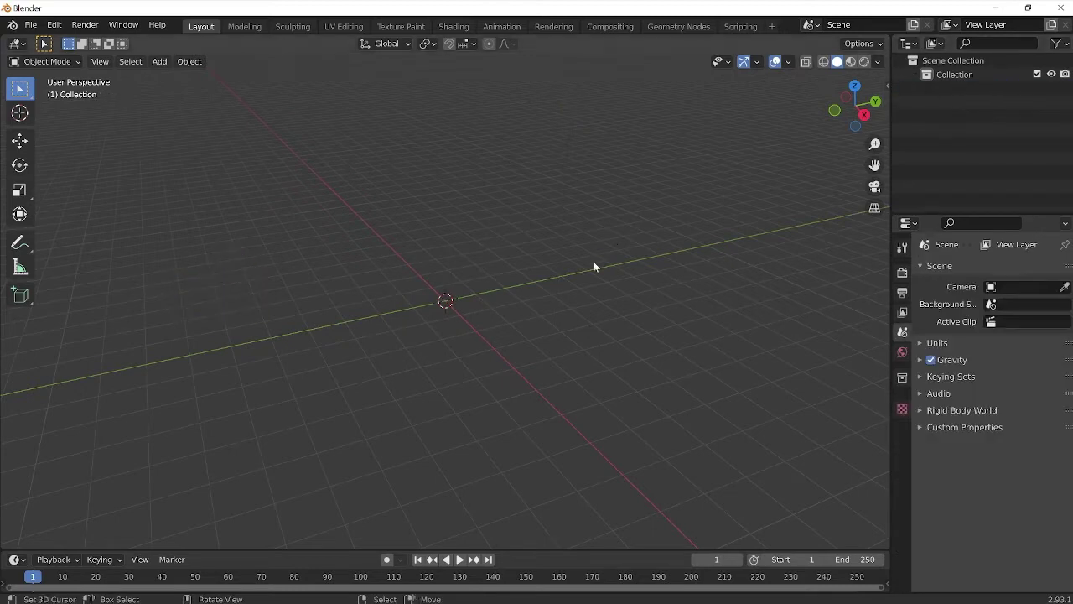
# Step: Import faceMesh.fbx as FBX from the Desktop folder tuto spark\0materiales tuto
pyautogui.click(30, 27)
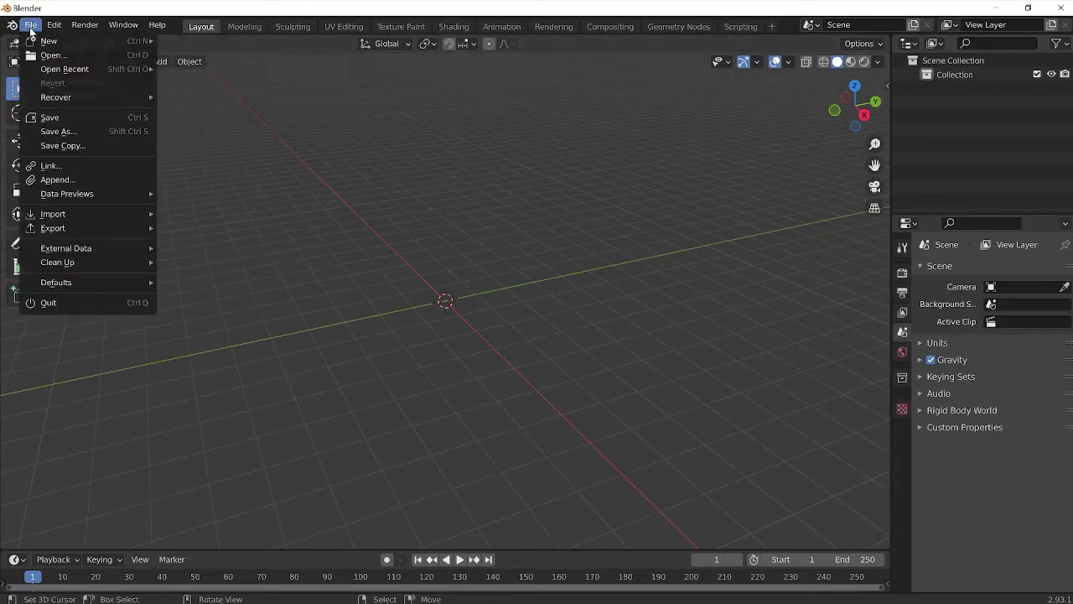
pyautogui.moveTo(72, 220)
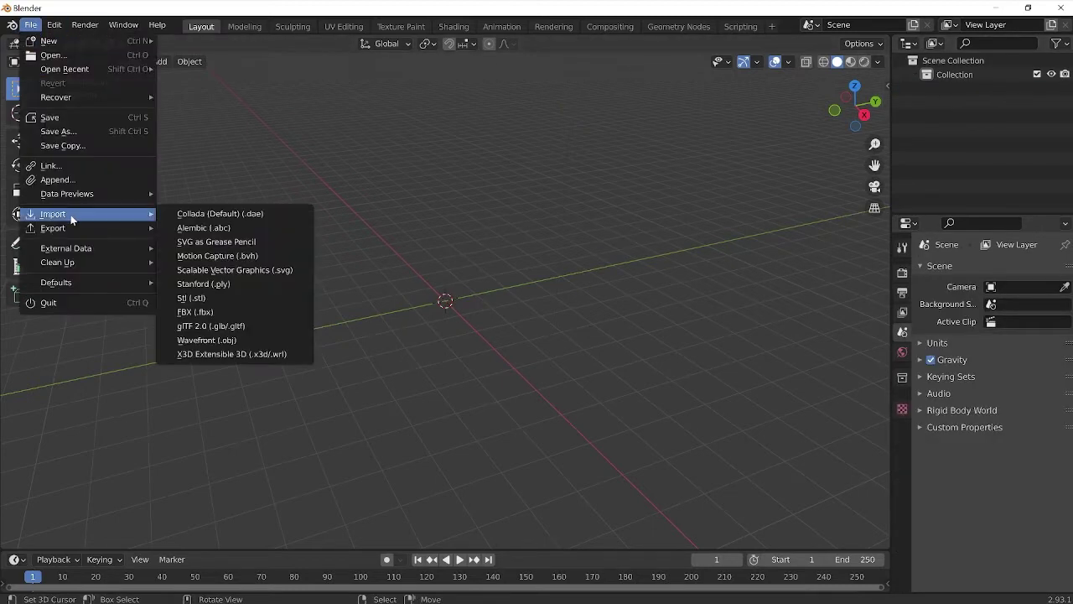
pyautogui.click(247, 311)
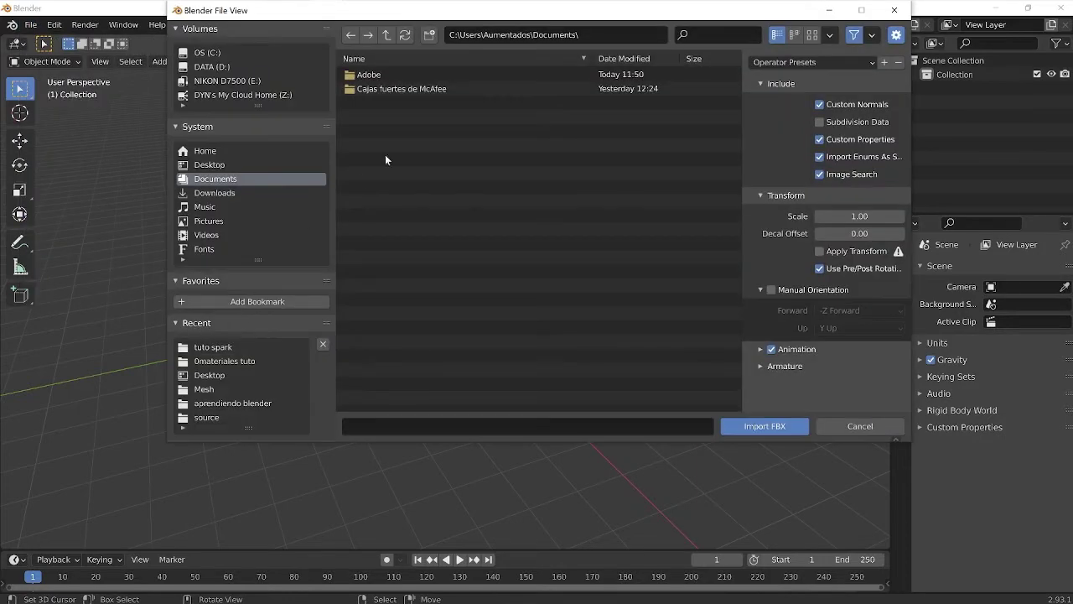
pyautogui.click(216, 164)
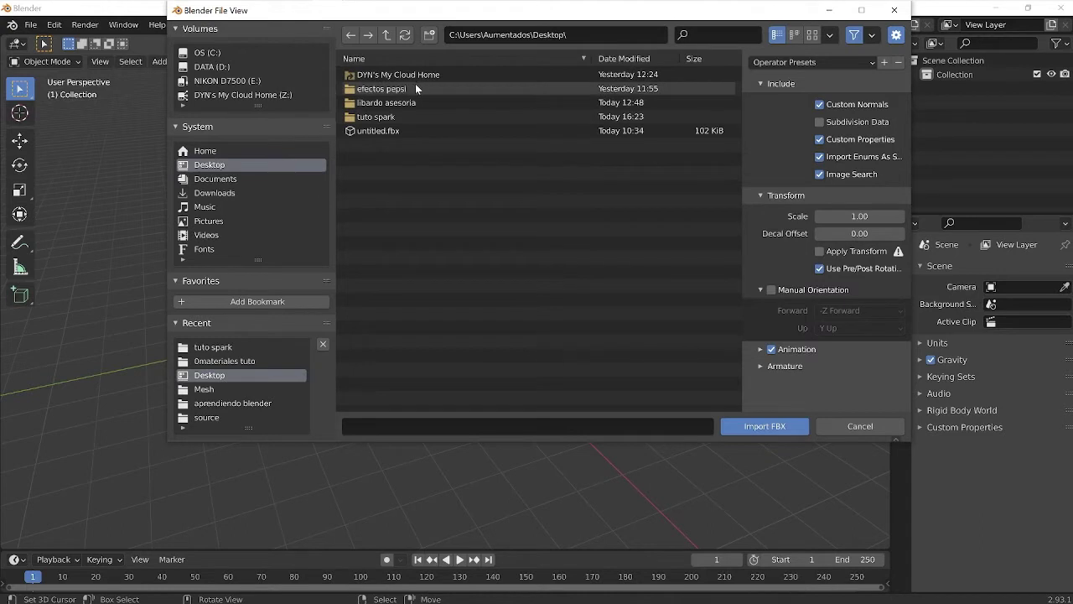
pyautogui.click(379, 118)
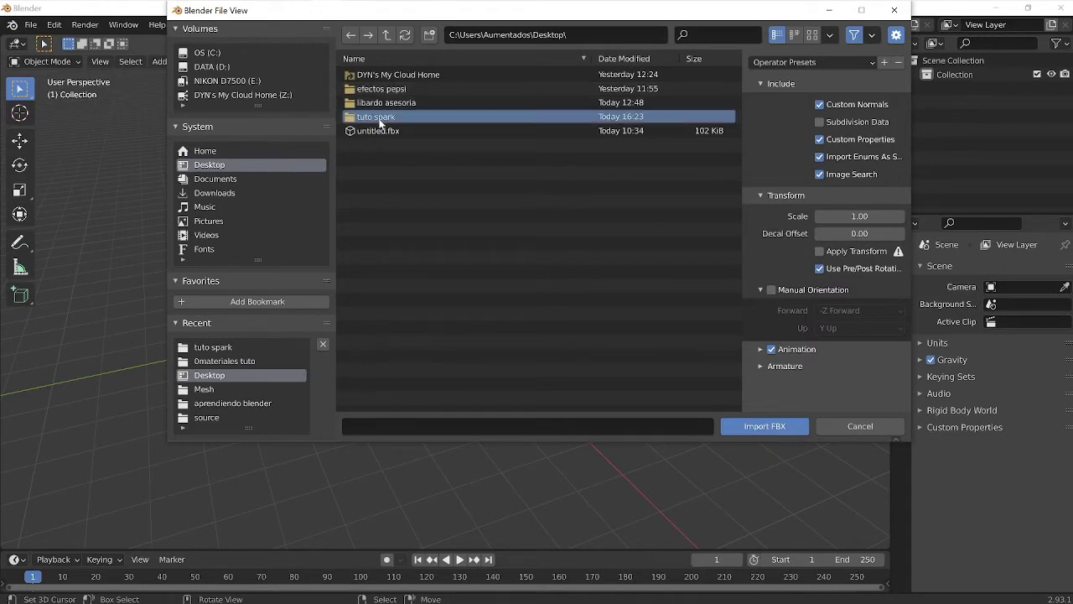
pyautogui.doubleClick(380, 118)
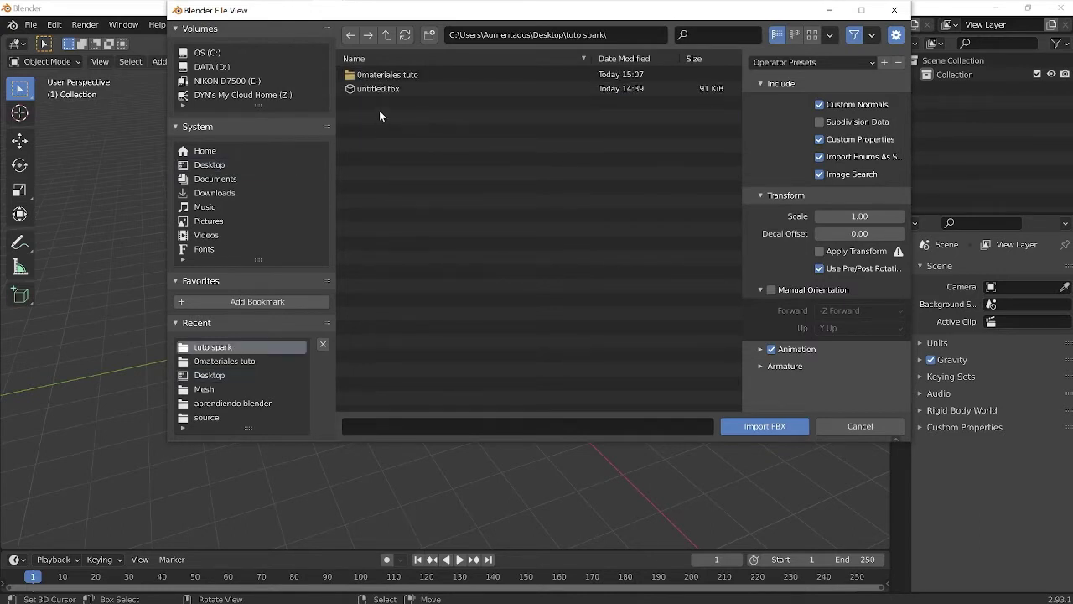
pyautogui.doubleClick(381, 74)
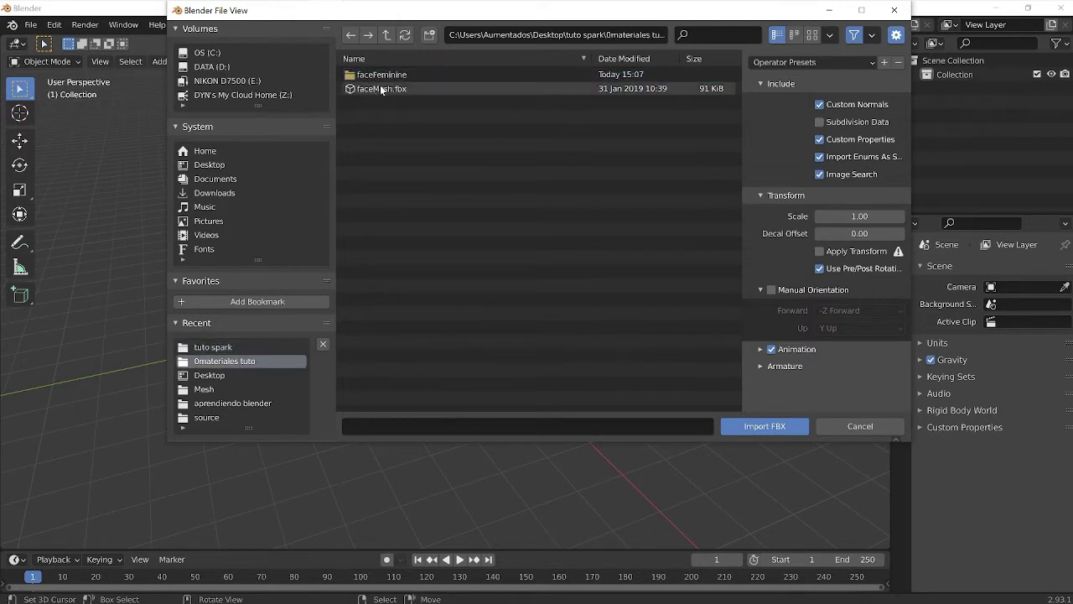
pyautogui.click(381, 89)
pyautogui.click(763, 425)
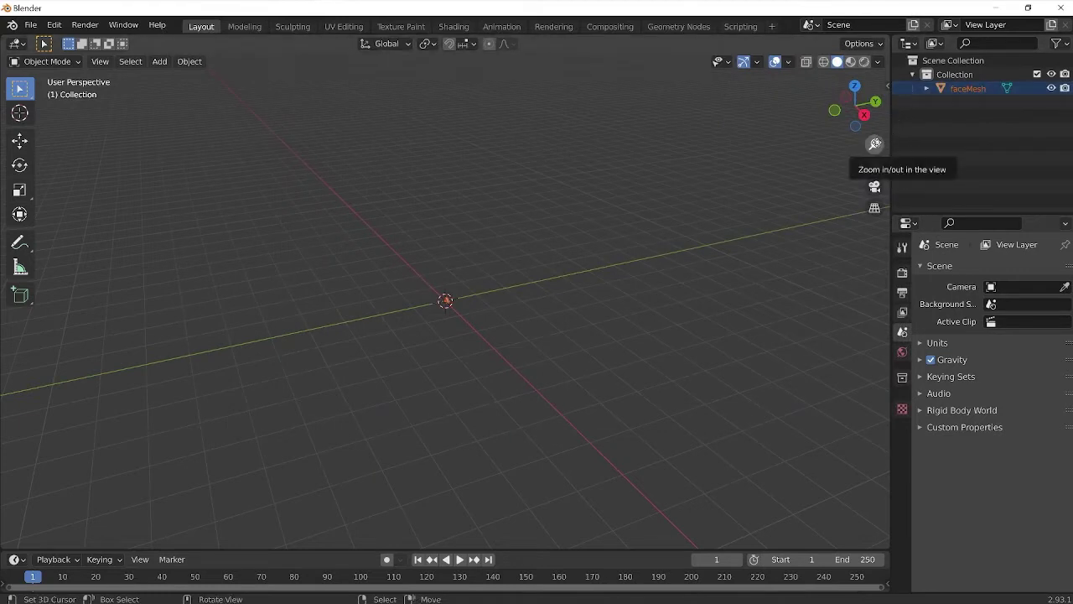
# Step: Select faceMesh and open it in the Modeling workspace, showing the face straight on in the back orthographic view
pyautogui.scroll(20, 619, 318)
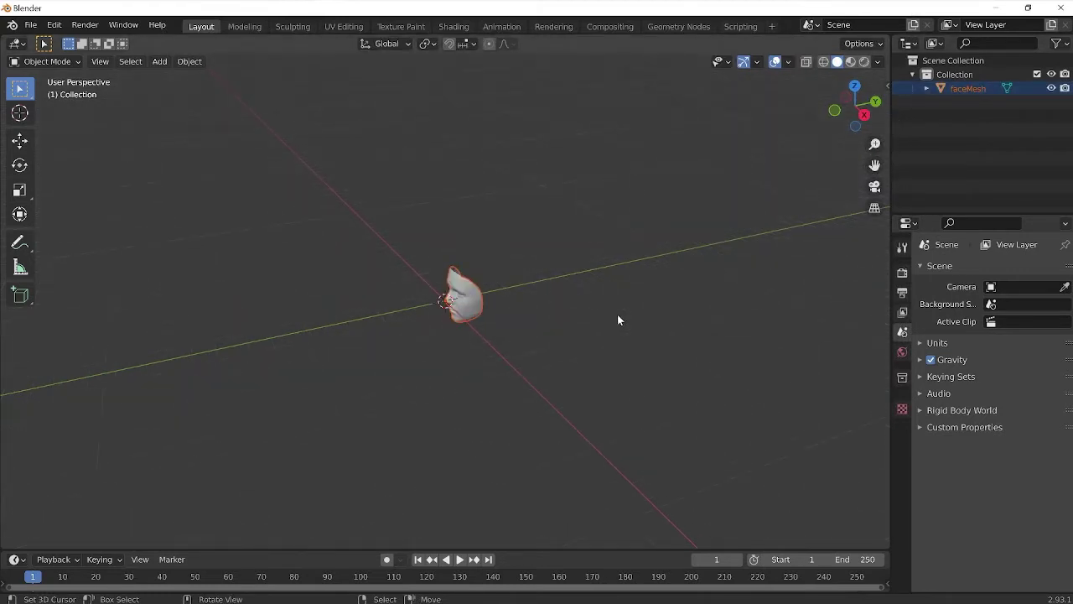
pyautogui.click(876, 102)
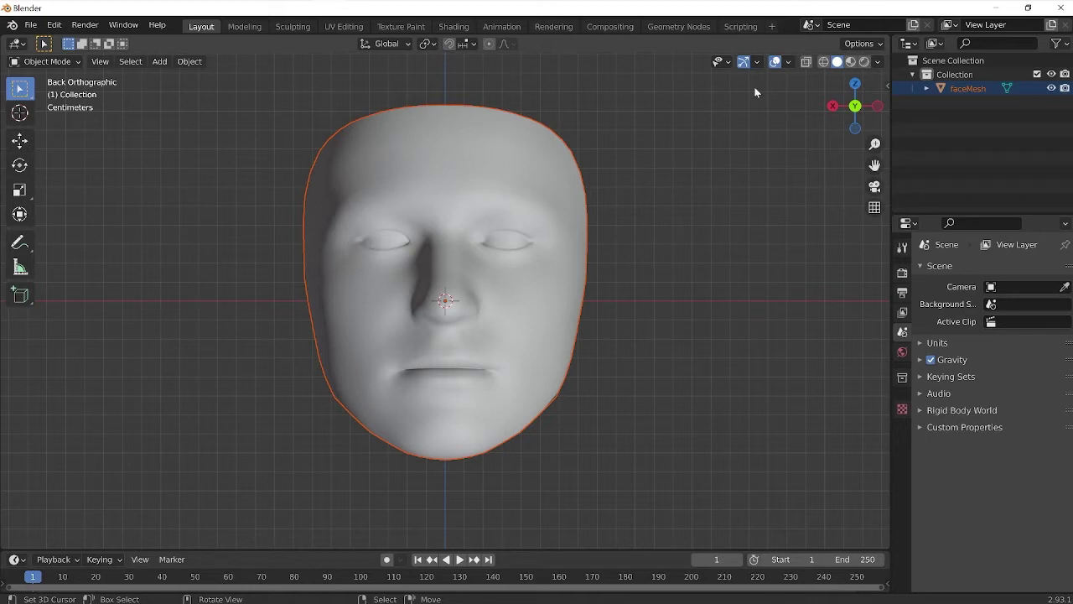
pyautogui.click(968, 88)
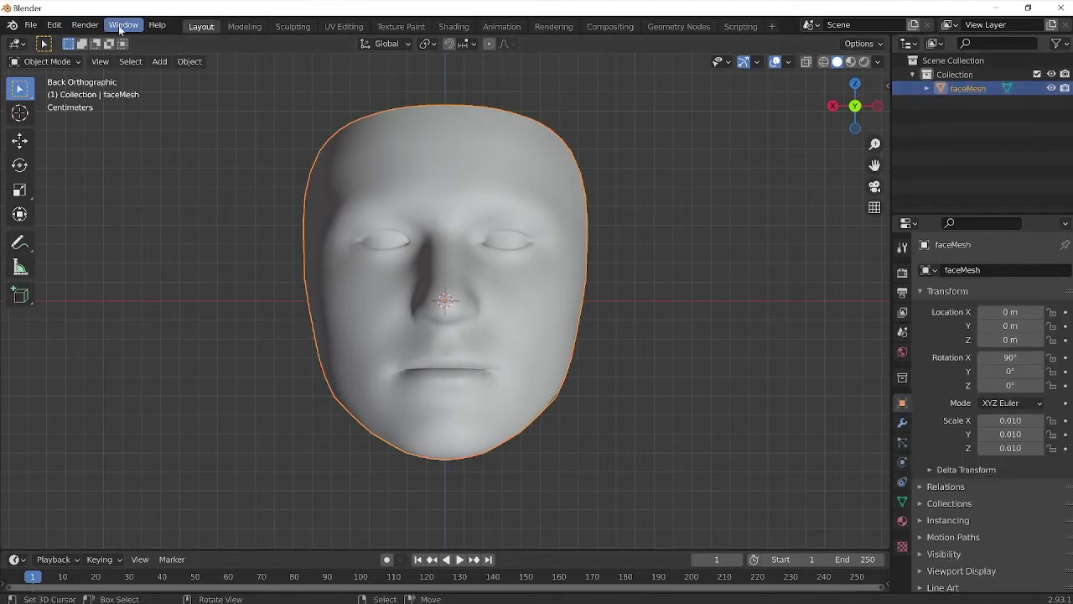
pyautogui.click(244, 27)
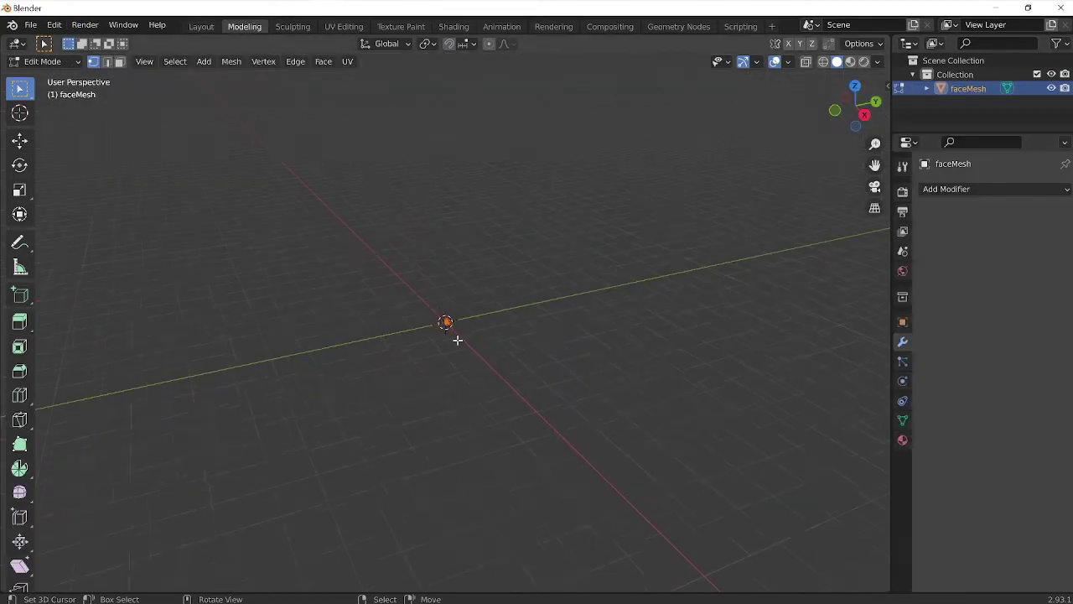
pyautogui.scroll(15, 458, 325)
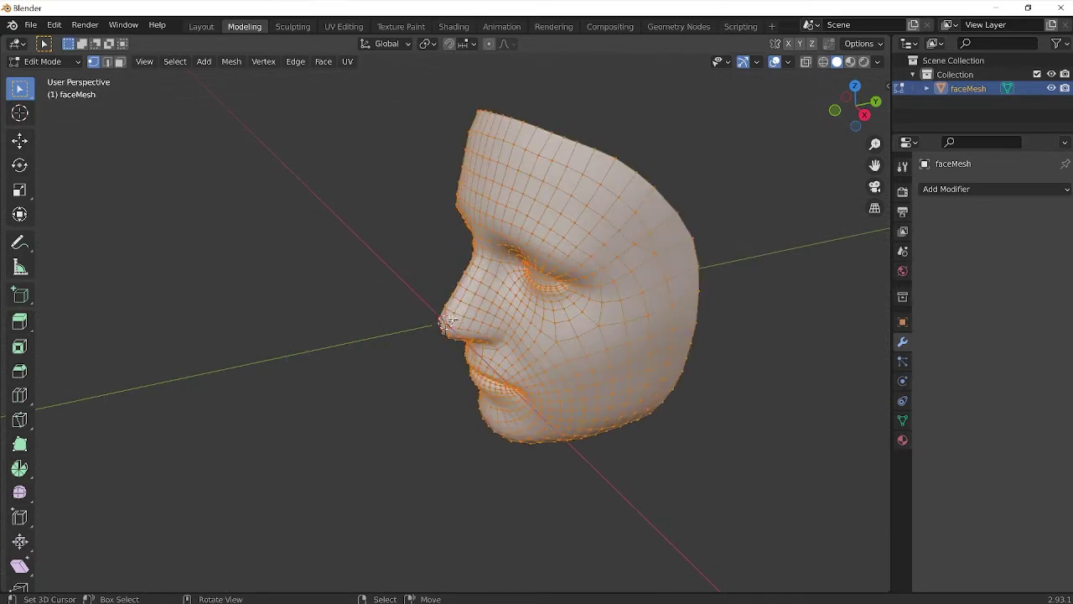
pyautogui.click(876, 100)
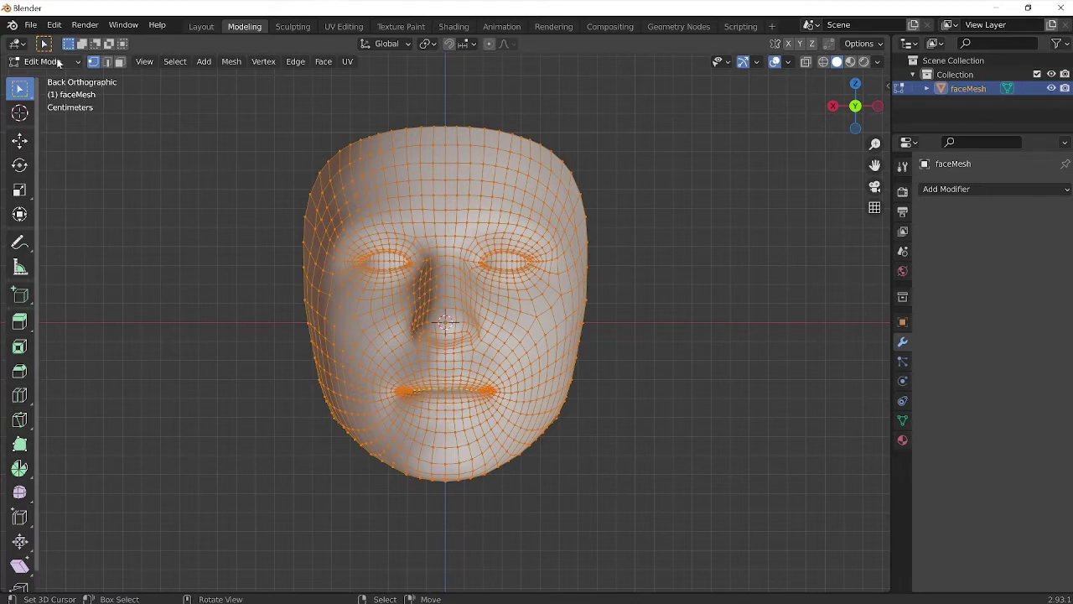
# Step: Put faceMesh into Sculpt Mode and choose the Elastic Deform brush
pyautogui.click(58, 62)
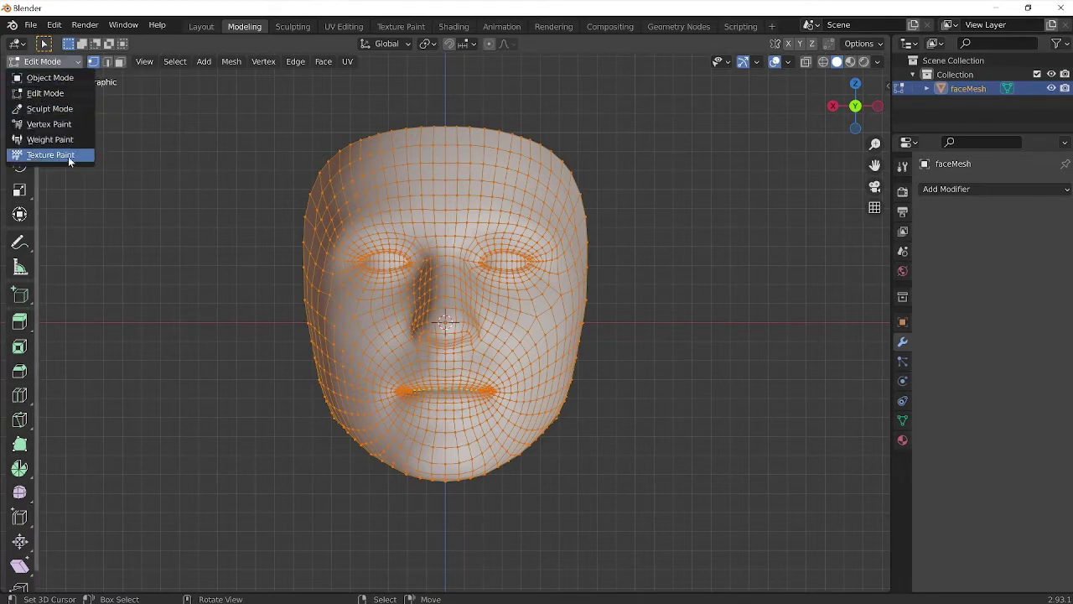
pyautogui.click(50, 109)
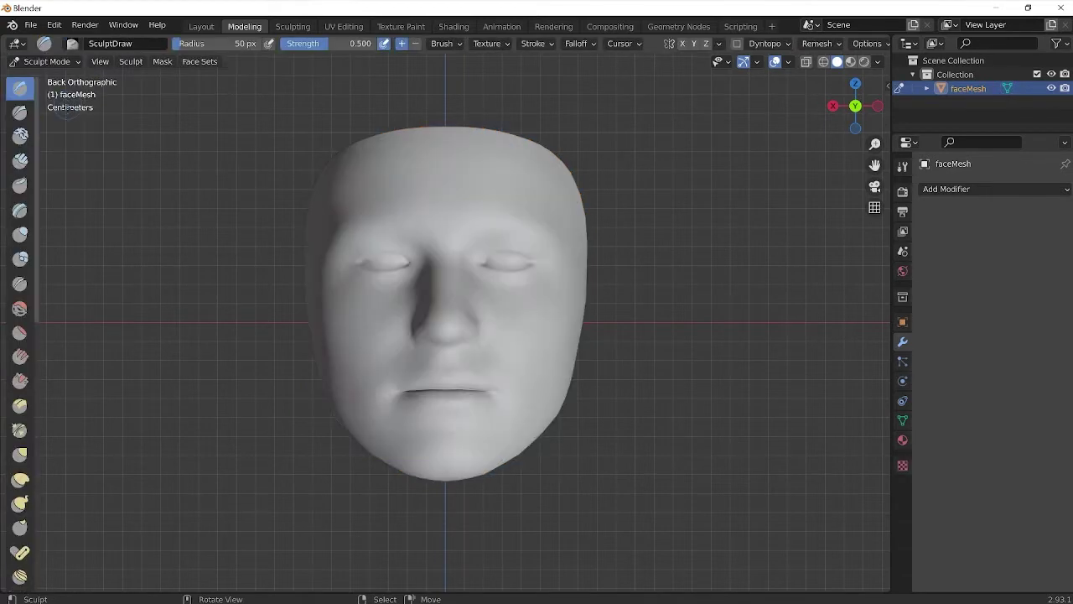
pyautogui.scroll(5, 688, 291)
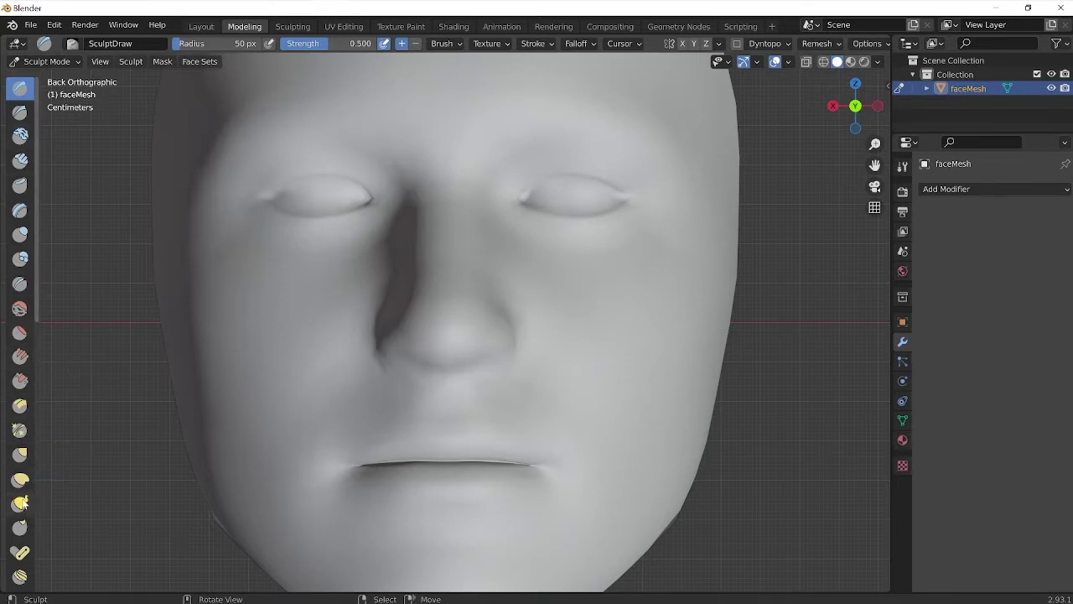
pyautogui.click(21, 480)
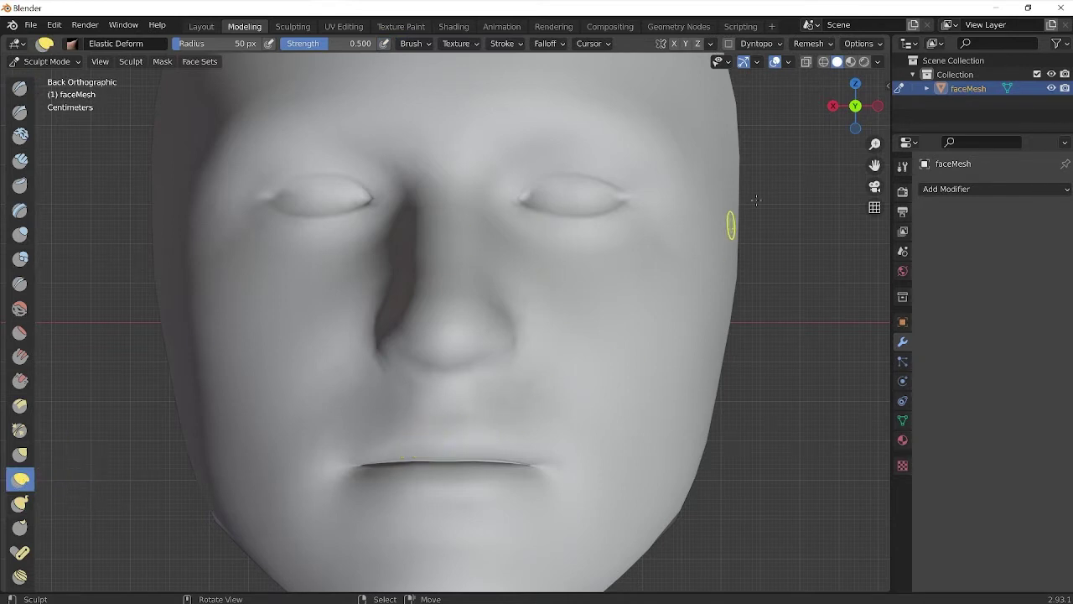
pyautogui.scroll(1, 682, 318)
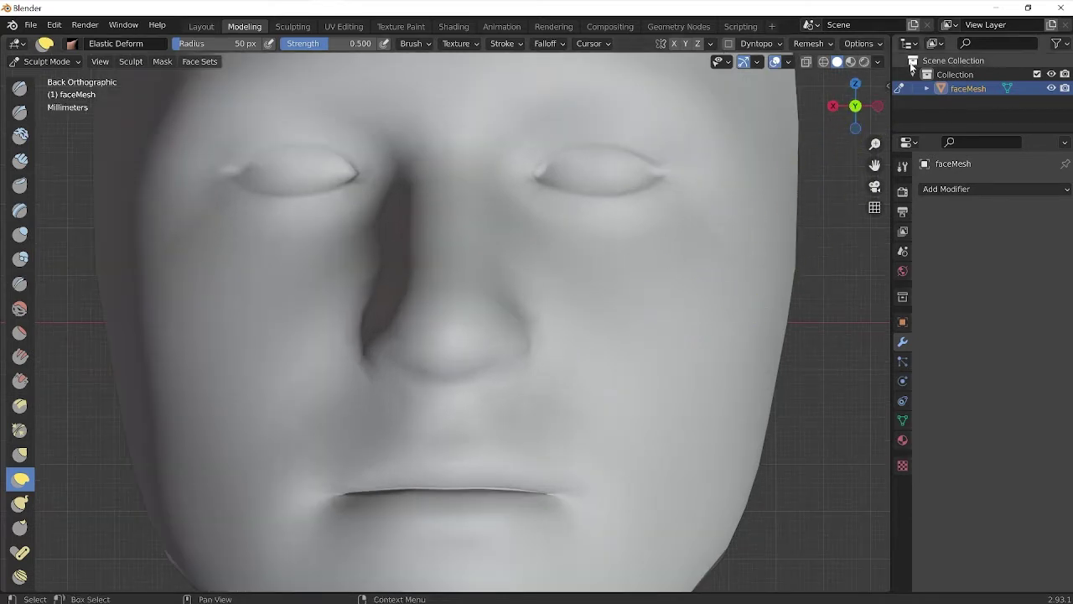
# Step: Sculpt the mouth with the 145 px Elastic Deform brush, pushing the upper lip up and the lower lip down for fuller lips
pyautogui.moveTo(875, 166); pyautogui.dragTo(875, 48)
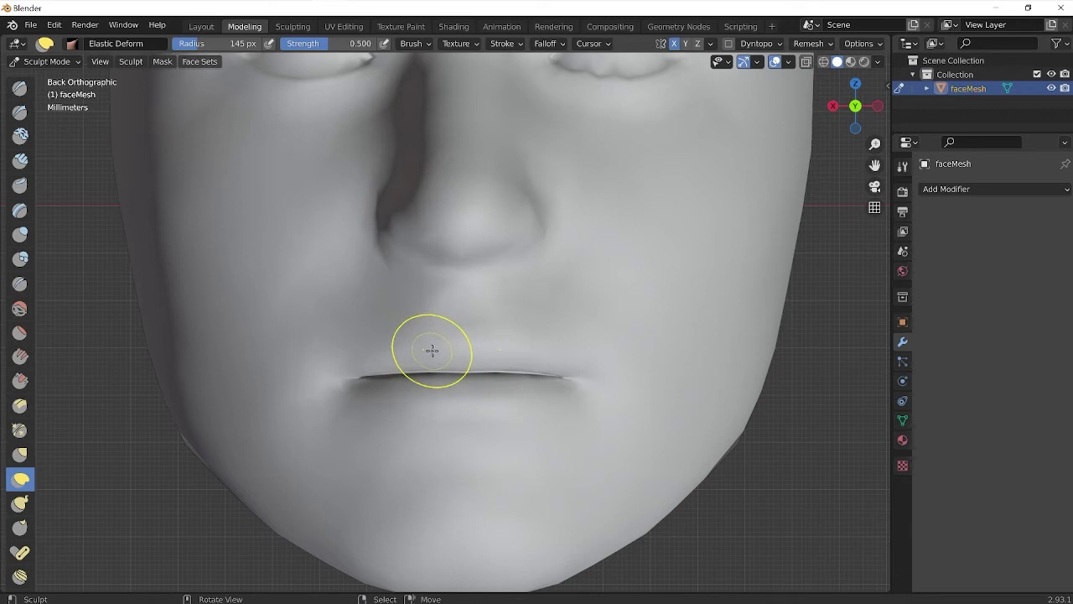
pyautogui.moveTo(431, 349)
pyautogui.mouseDown()
pyautogui.moveTo(425, 316)
pyautogui.moveTo(438, 355)
pyautogui.mouseUp()
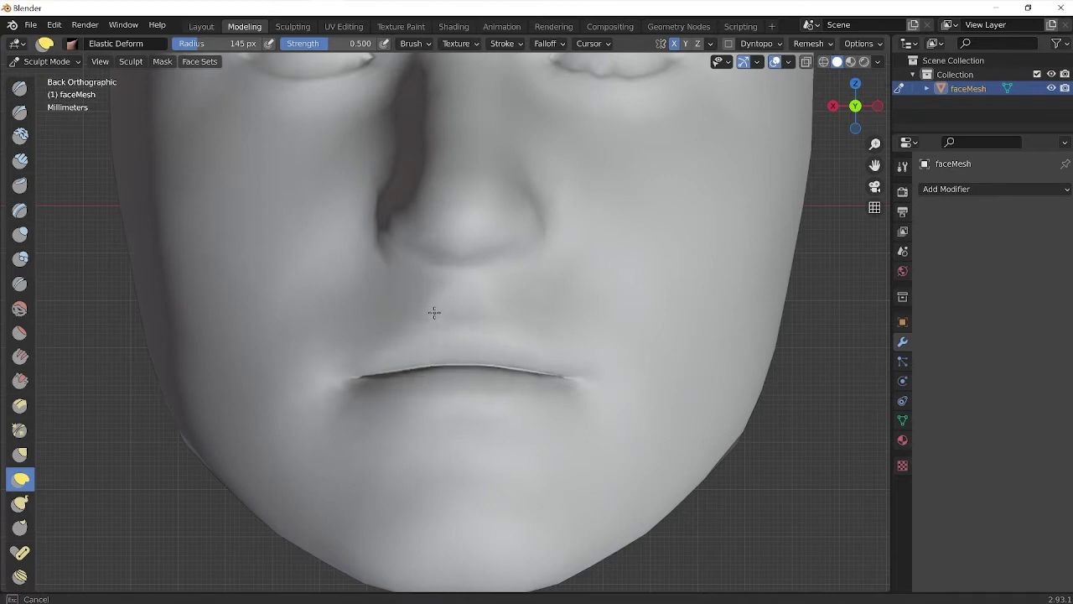
pyautogui.moveTo(434, 312)
pyautogui.mouseDown()
pyautogui.moveTo(419, 311)
pyautogui.moveTo(418, 336)
pyautogui.moveTo(416, 319)
pyautogui.mouseUp()
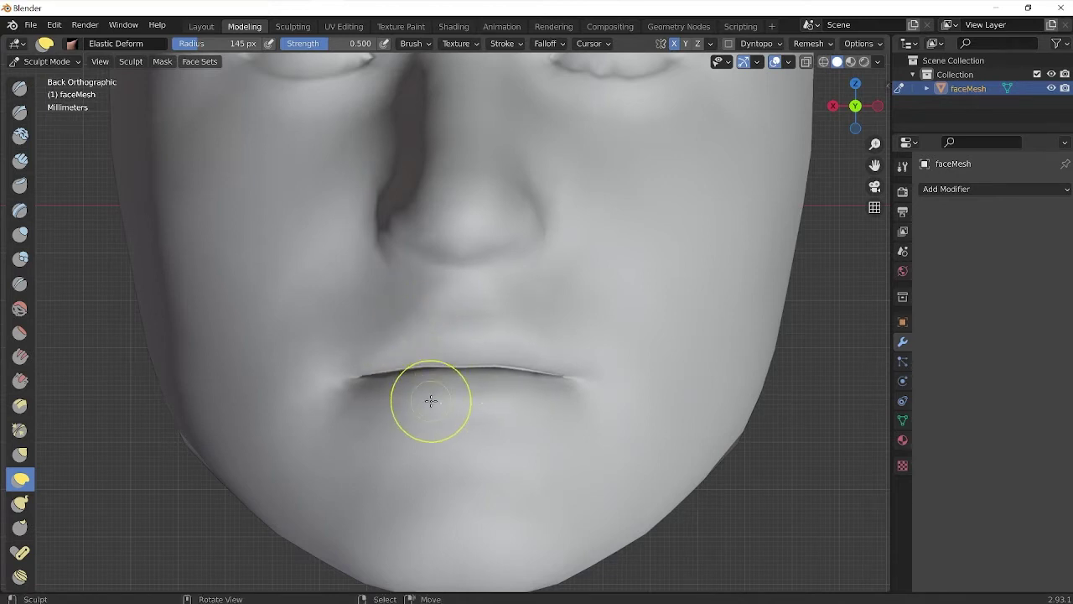
pyautogui.moveTo(431, 401); pyautogui.dragTo(432, 413)
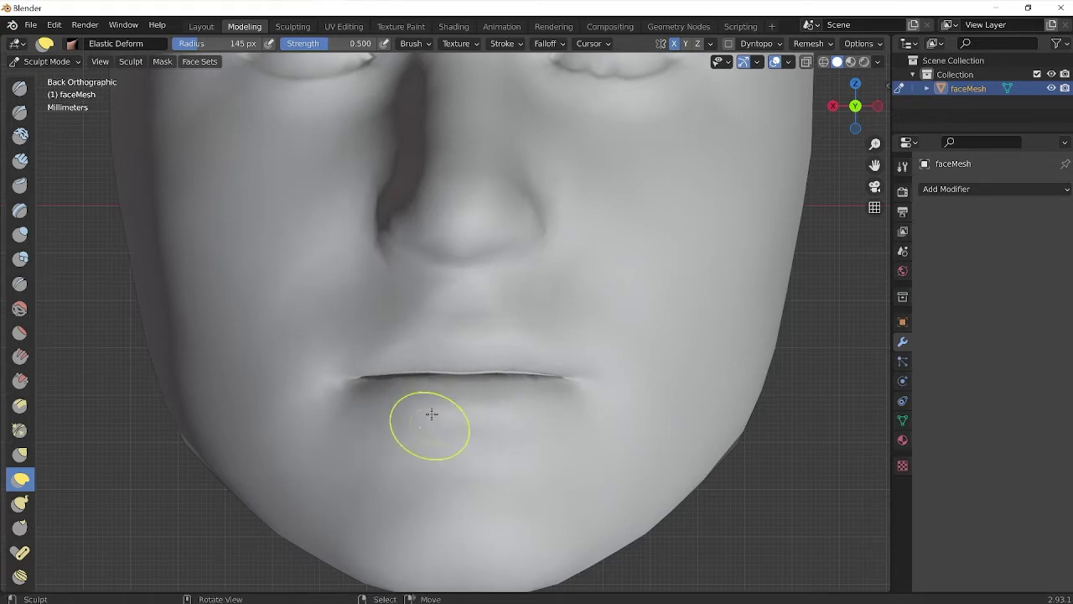
pyautogui.moveTo(431, 335)
pyautogui.mouseDown()
pyautogui.moveTo(434, 326)
pyautogui.moveTo(432, 349)
pyautogui.mouseUp()
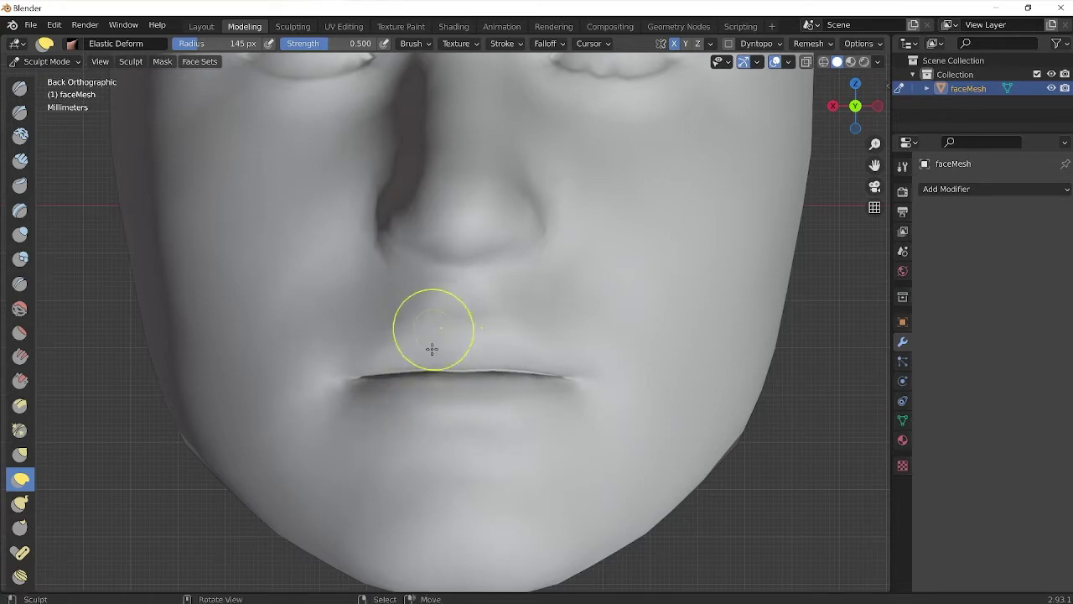
pyautogui.moveTo(418, 398)
pyautogui.mouseDown()
pyautogui.moveTo(414, 419)
pyautogui.moveTo(407, 410)
pyautogui.moveTo(420, 409)
pyautogui.mouseUp()
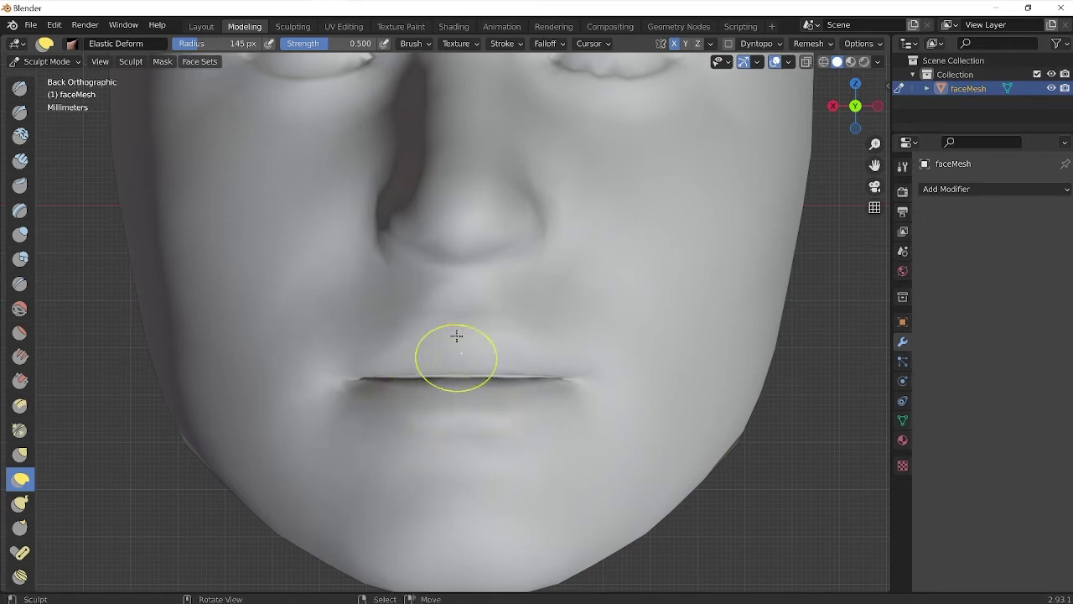
pyautogui.moveTo(434, 346); pyautogui.dragTo(429, 342)
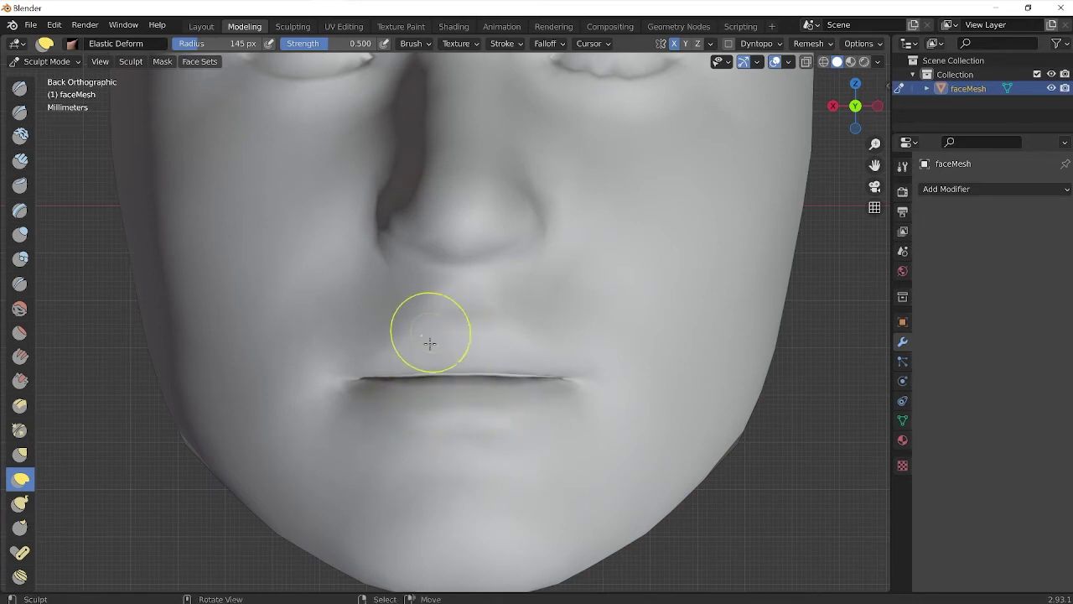
pyautogui.moveTo(429, 406)
pyautogui.mouseDown()
pyautogui.moveTo(422, 417)
pyautogui.moveTo(467, 408)
pyautogui.mouseUp()
pyautogui.moveTo(468, 424); pyautogui.dragTo(463, 403)
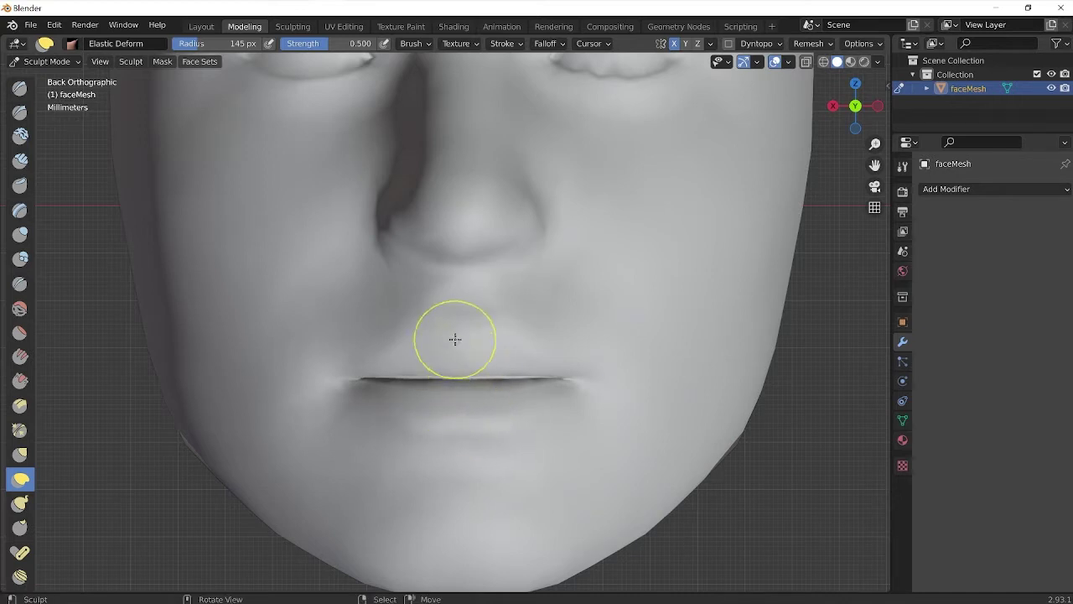
pyautogui.moveTo(426, 344); pyautogui.dragTo(395, 407)
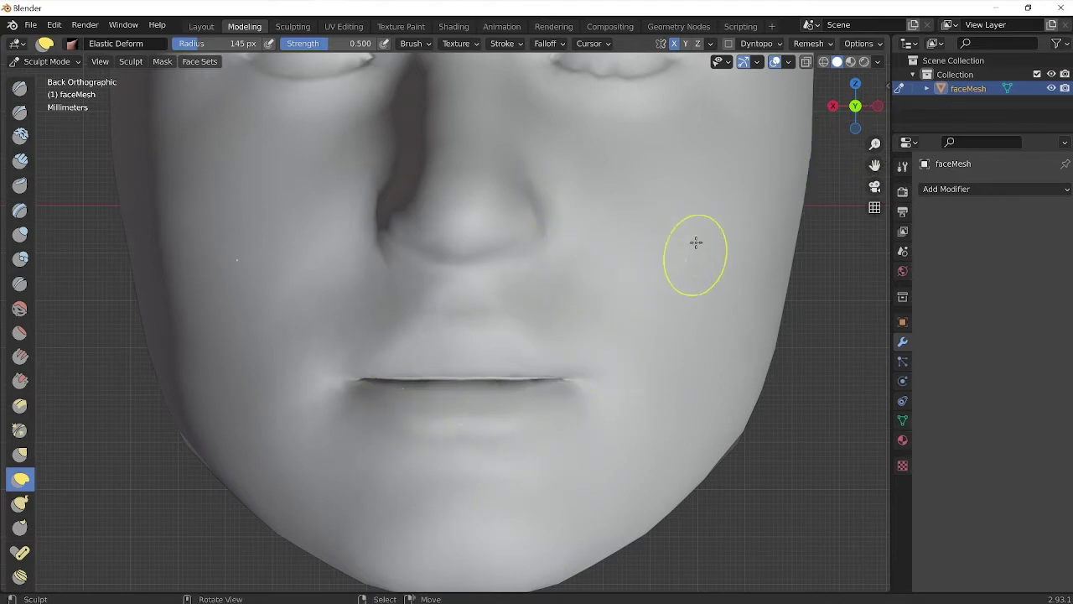
# Step: Narrow the bridge and sides of the nose with Elastic Deform and check the whole face
pyautogui.moveTo(874, 165); pyautogui.dragTo(875, 232)
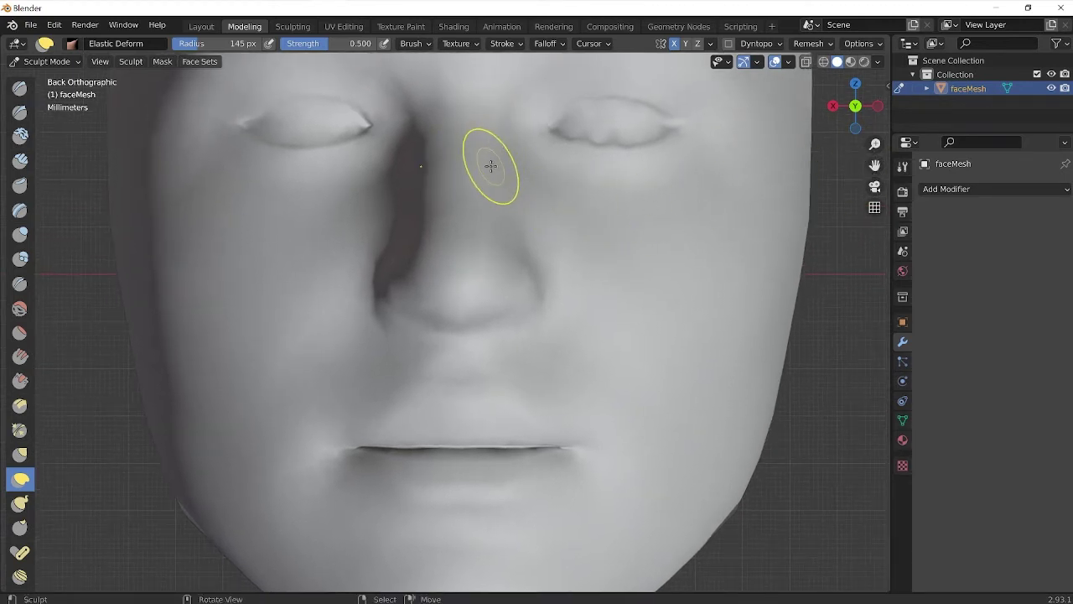
pyautogui.moveTo(490, 161)
pyautogui.mouseDown()
pyautogui.moveTo(452, 163)
pyautogui.moveTo(491, 180)
pyautogui.moveTo(476, 196)
pyautogui.moveTo(525, 292)
pyautogui.moveTo(495, 269)
pyautogui.moveTo(526, 277)
pyautogui.mouseUp()
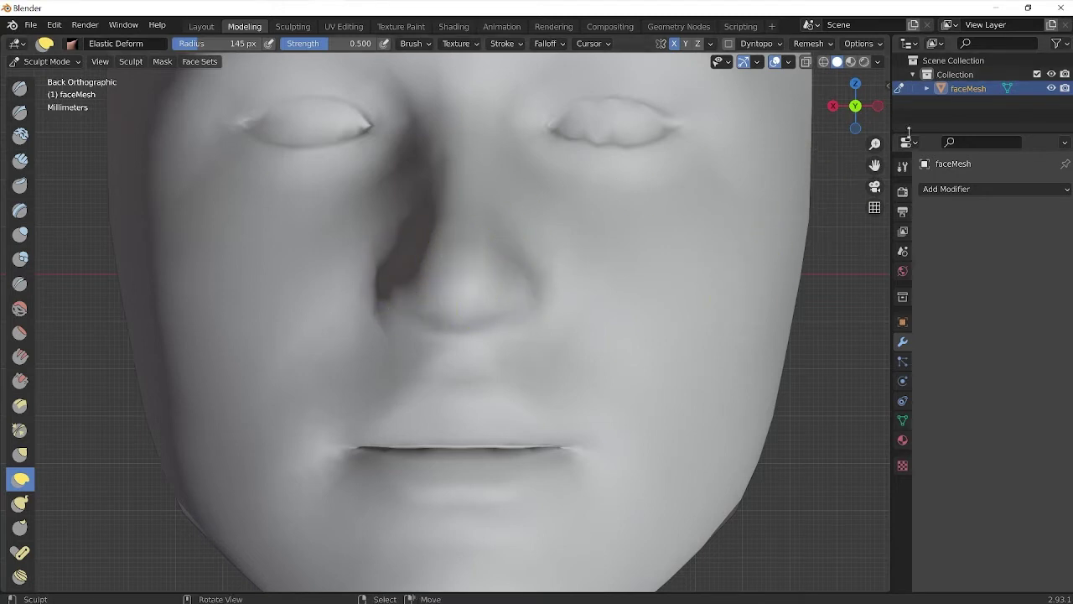
pyautogui.scroll(2, 587, 293)
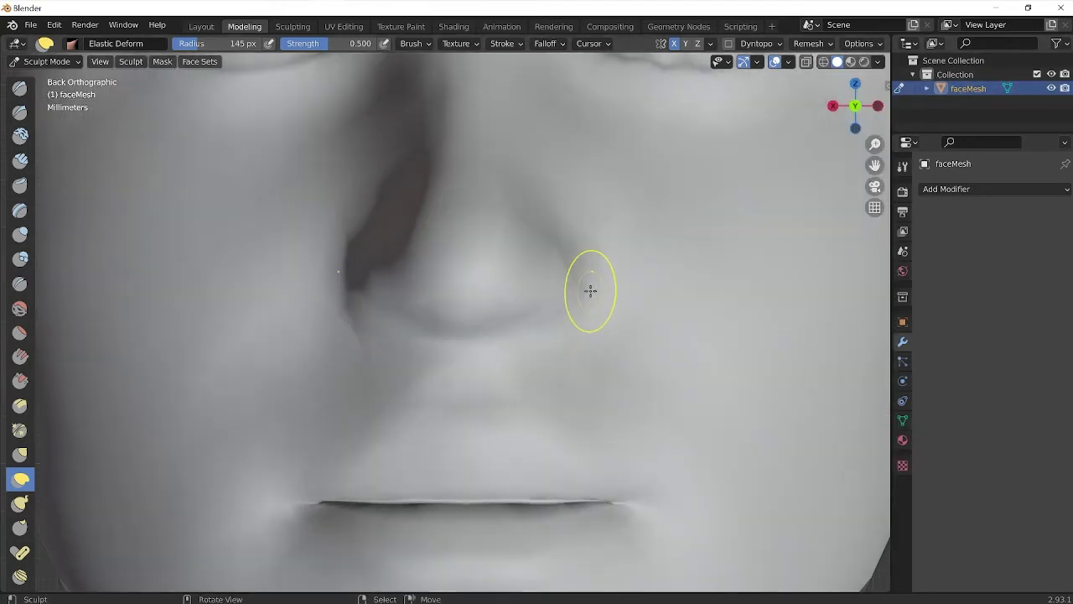
pyautogui.scroll(-3, 590, 295)
pyautogui.scroll(-1, 590, 295)
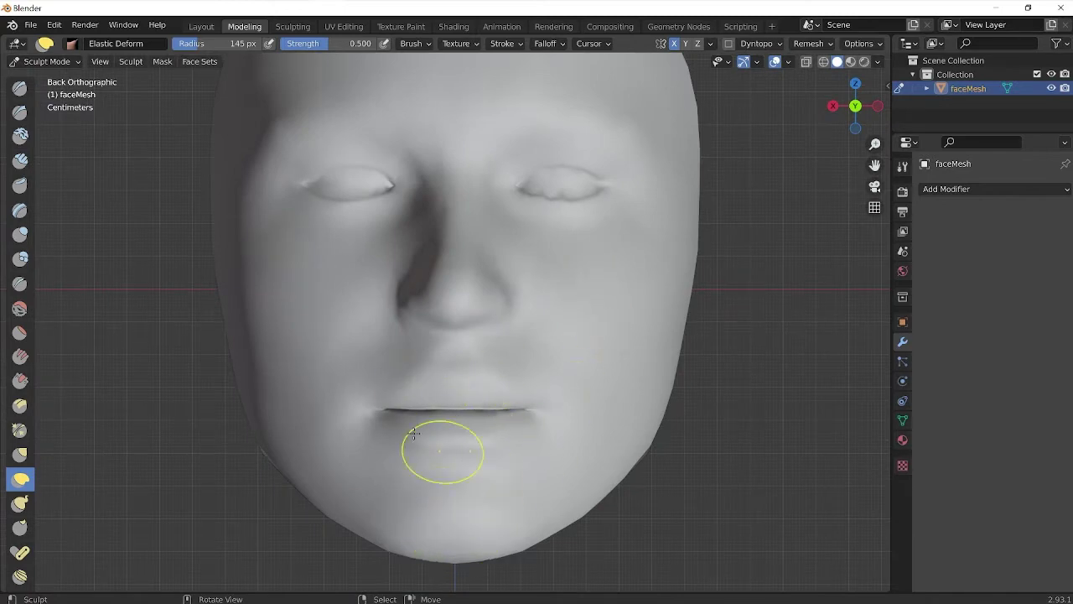
# Step: Export the sculpted face as FBX to the Desktop folder tuto spark under the name 2untitled.fbx
pyautogui.click(30, 25)
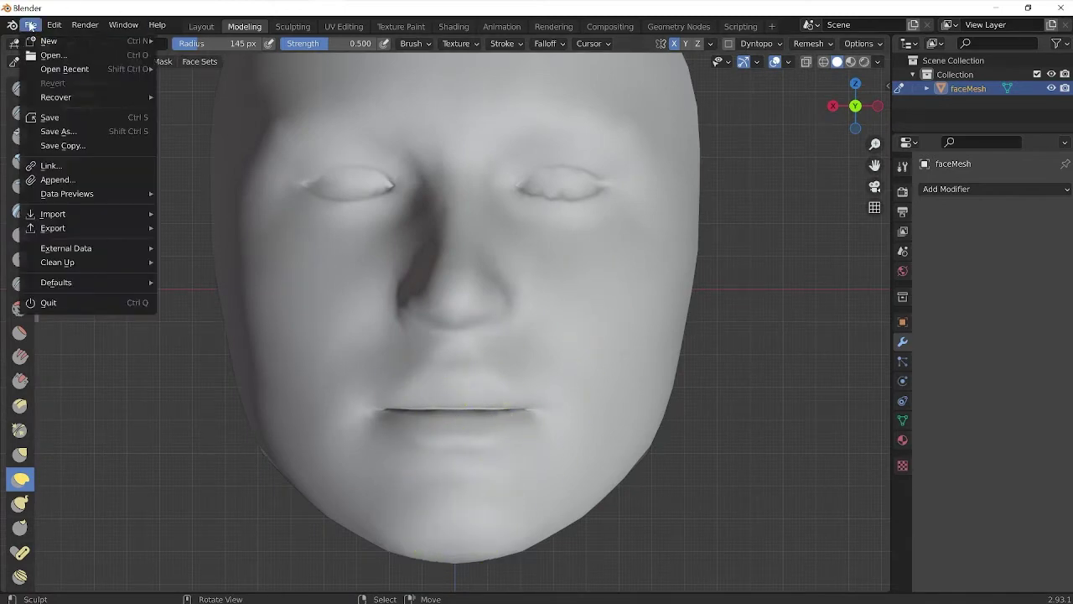
pyautogui.moveTo(63, 235)
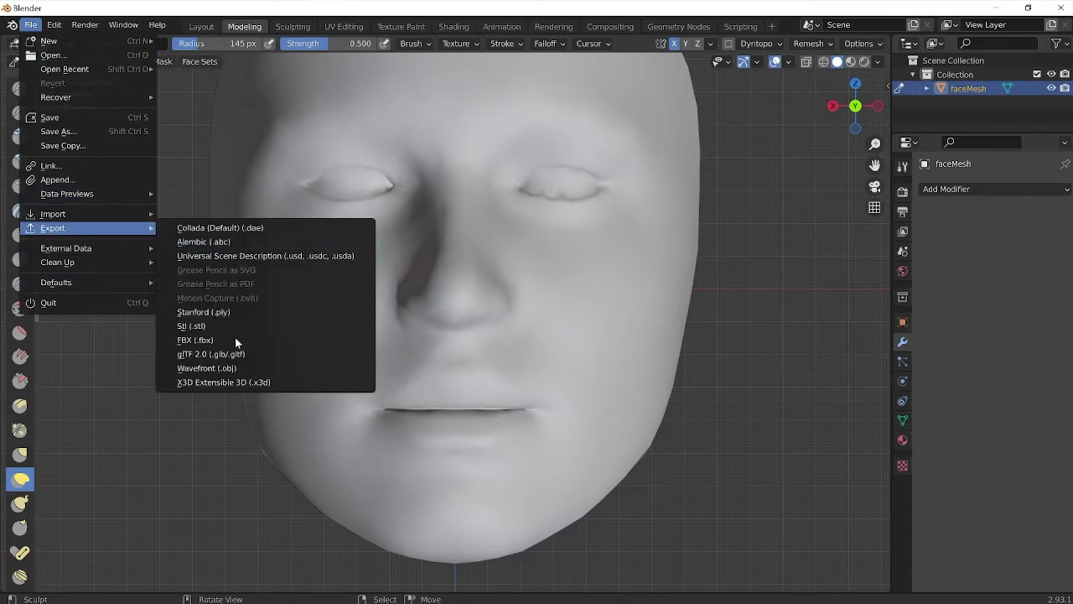
pyautogui.click(225, 341)
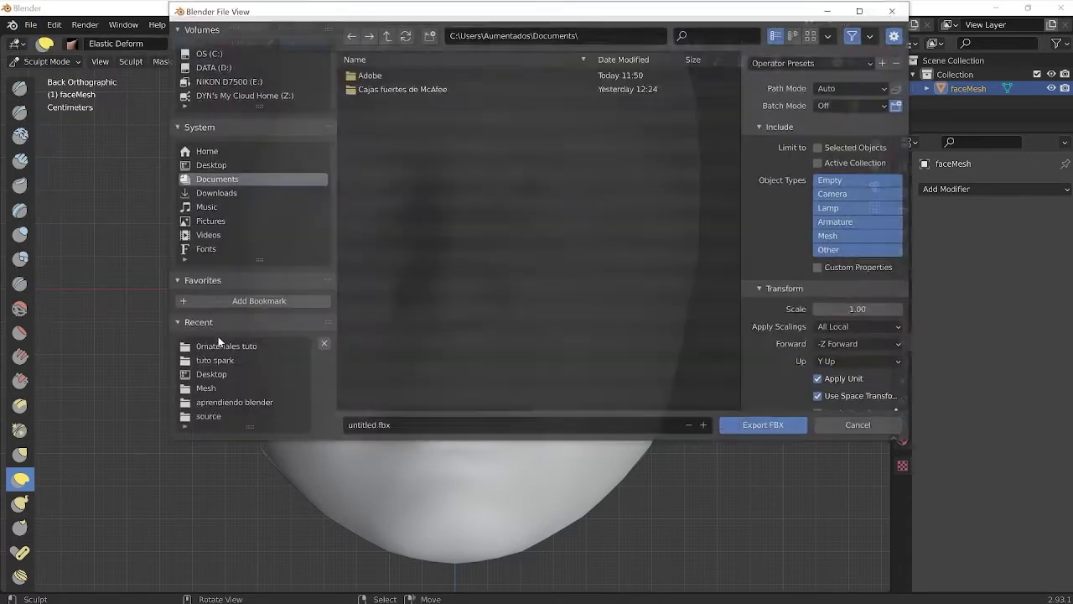
pyautogui.click(212, 165)
pyautogui.click(366, 119)
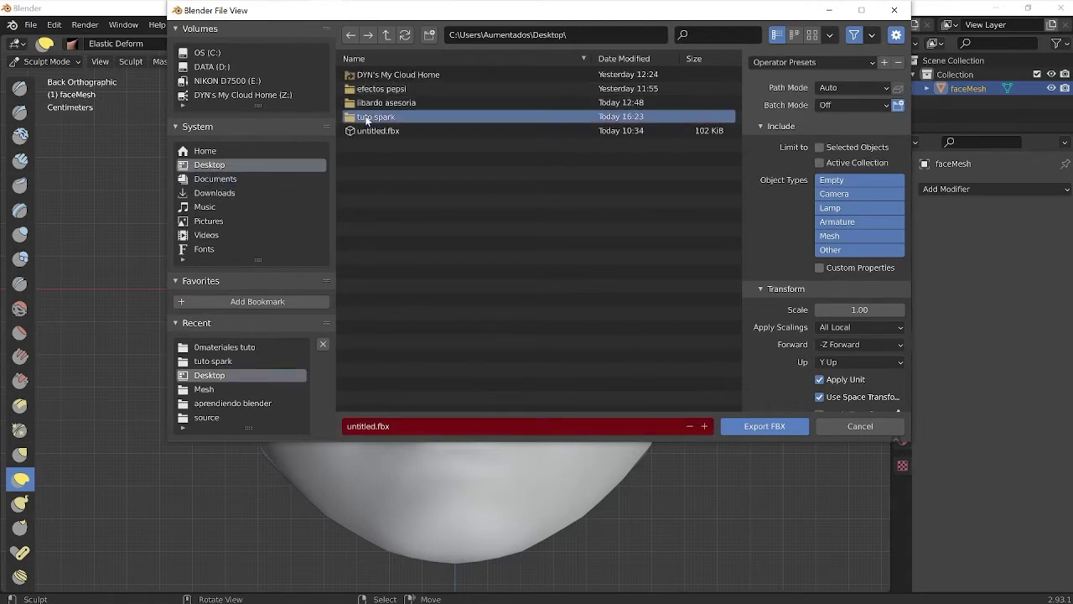
pyautogui.doubleClick(407, 115)
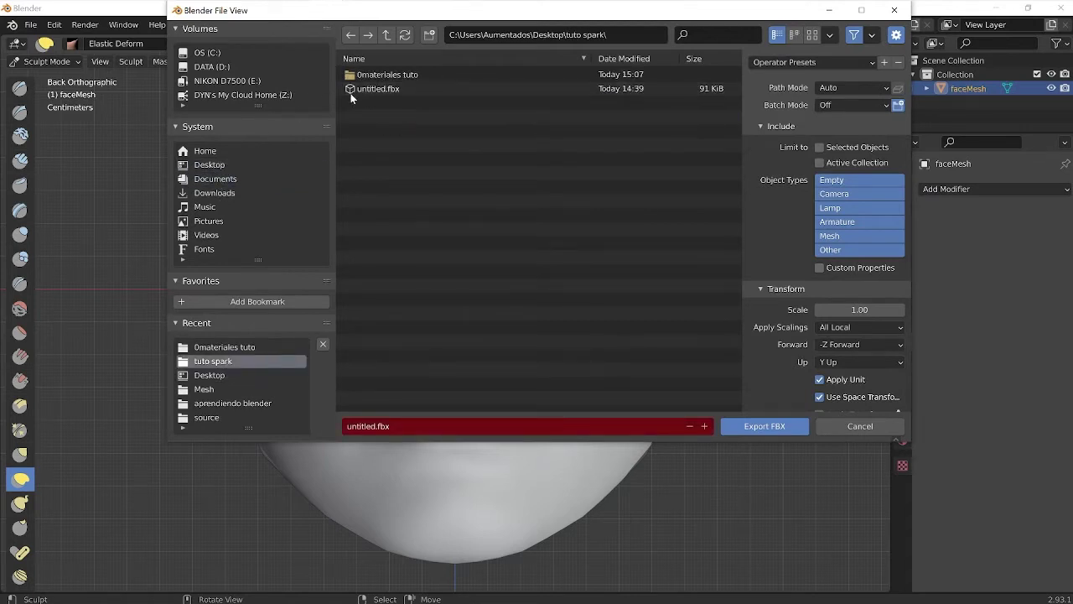
pyautogui.click(358, 425)
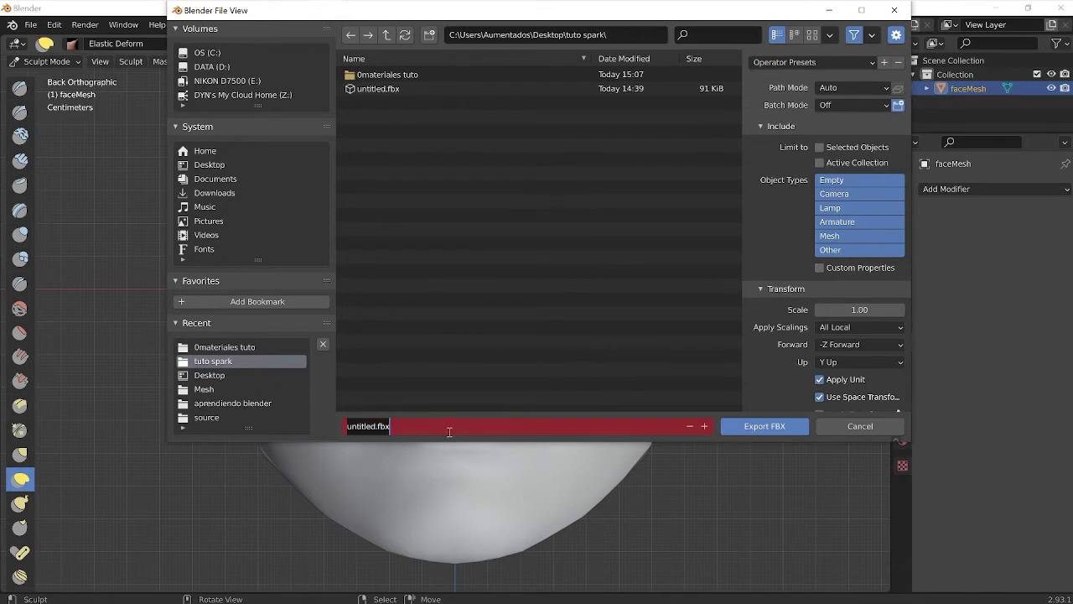
pyautogui.press('Home')
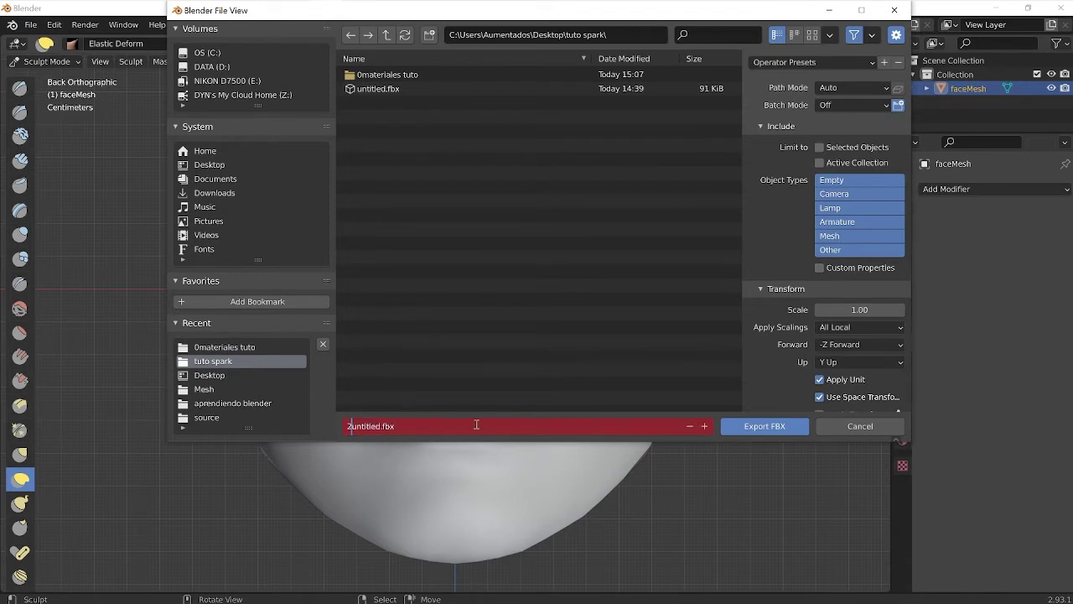
pyautogui.click(786, 429)
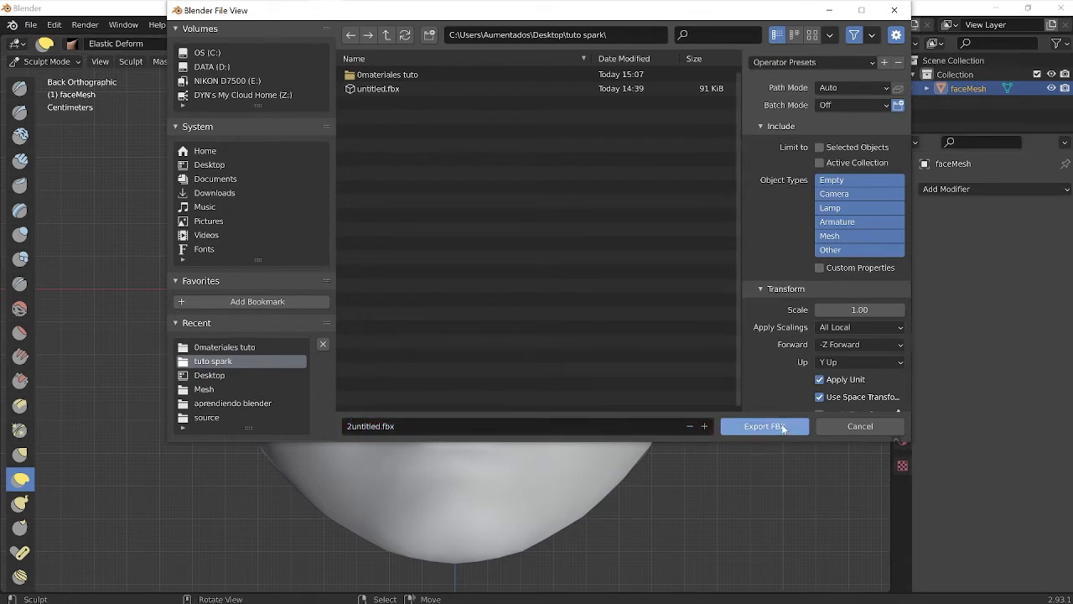
pyautogui.click(783, 428)
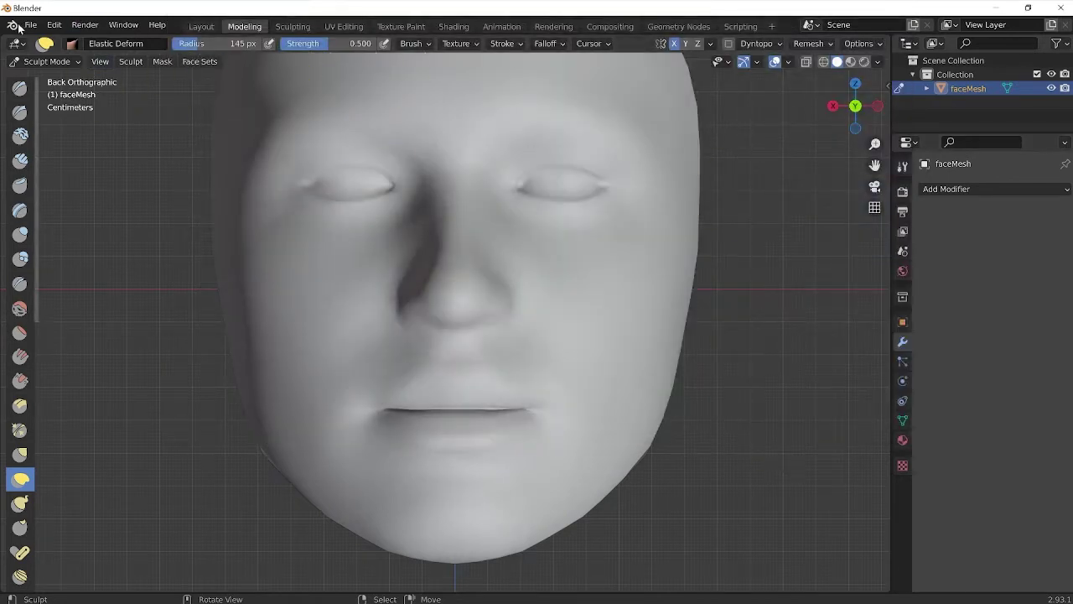
# Step: Switch to the FaceTrackerPreset project in Spark AR Studio
pyautogui.click(996, 10)
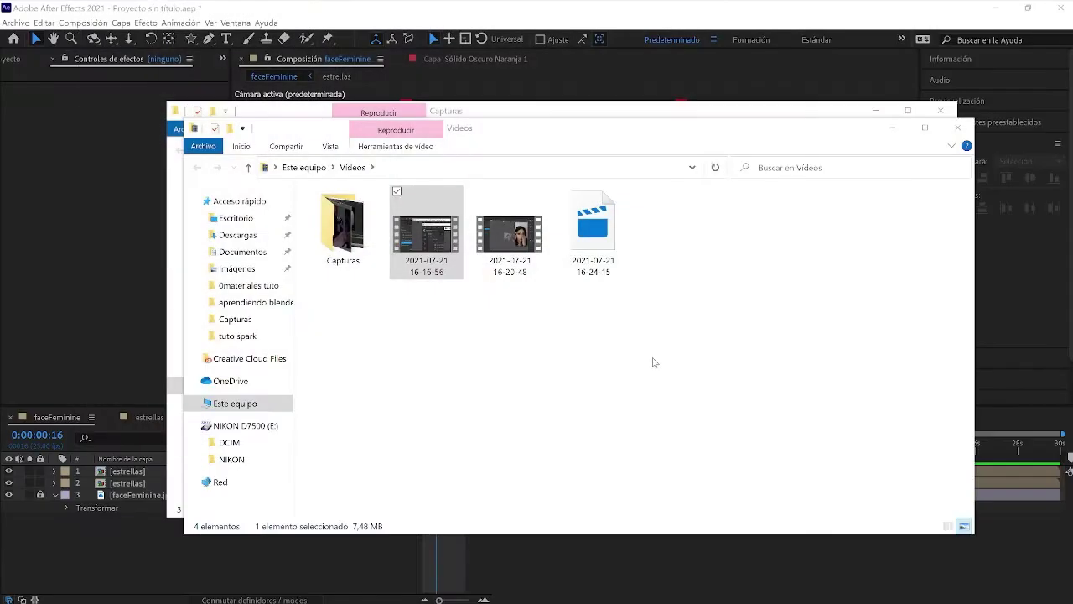
pyautogui.click(145, 209)
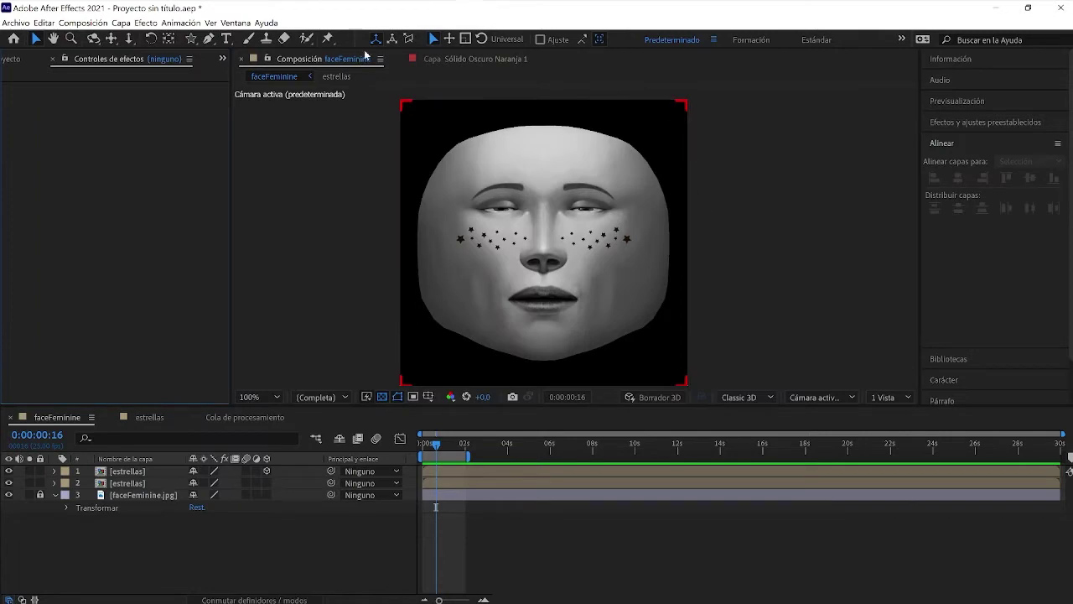
pyautogui.click(293, 14)
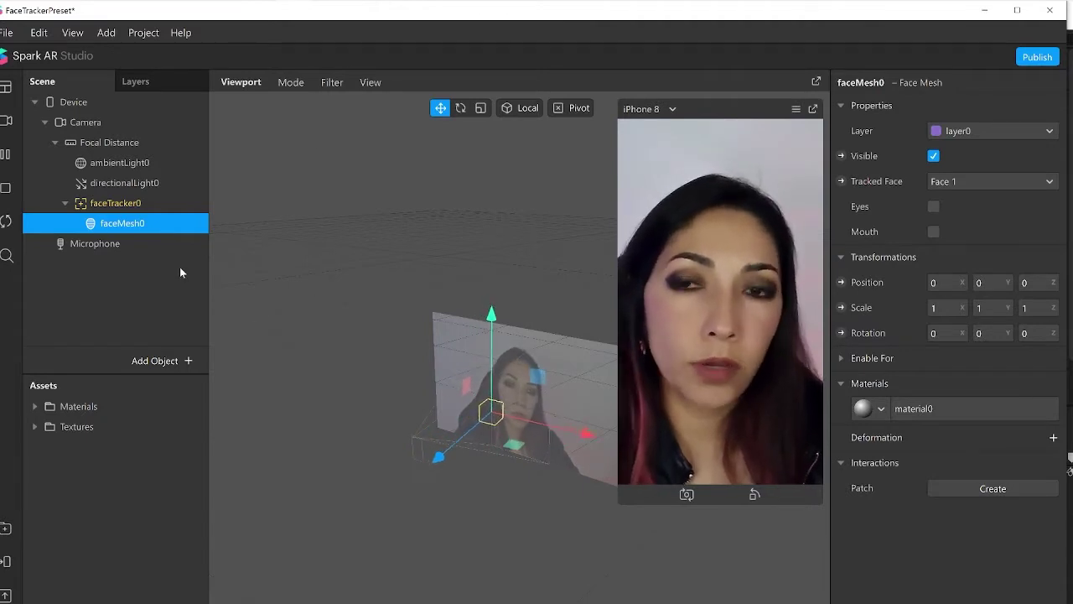
# Step: Add a second Face Mesh under faceTracker0
pyautogui.click(114, 204)
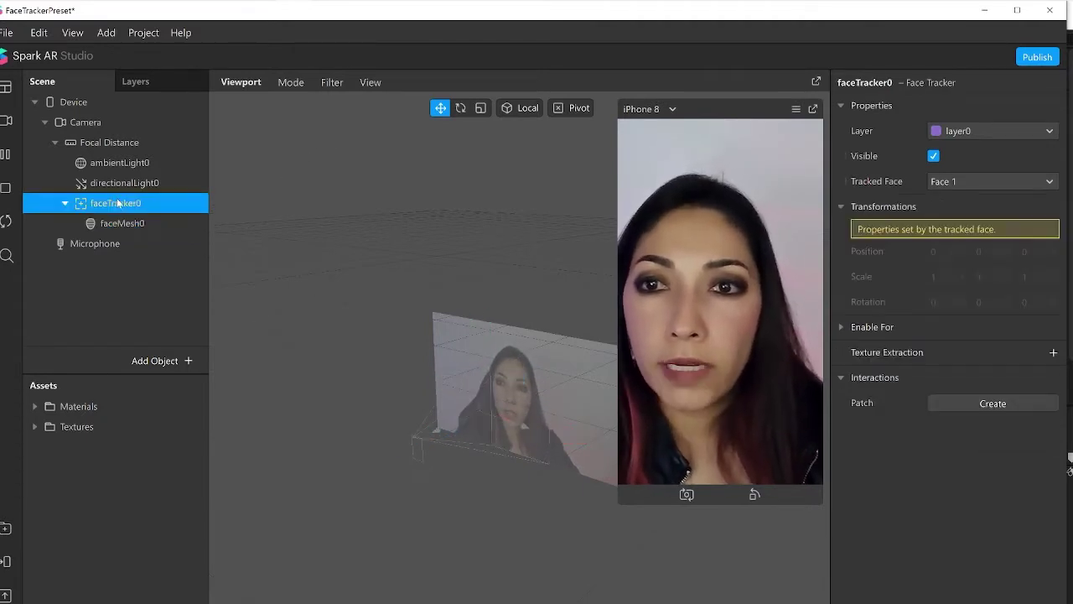
pyautogui.rightClick(134, 208)
pyautogui.moveTo(205, 220)
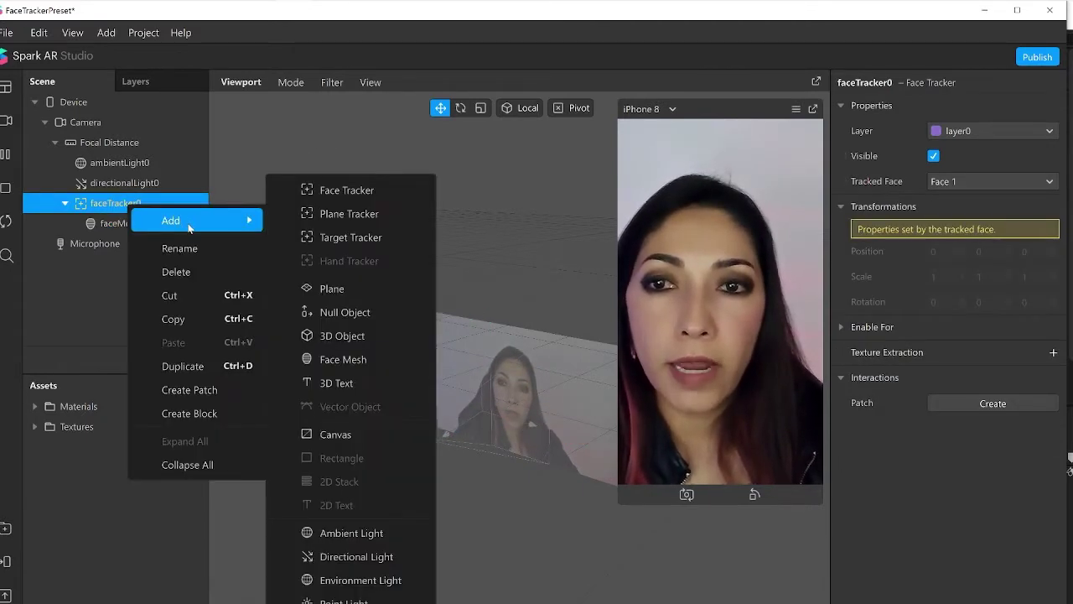
pyautogui.click(375, 361)
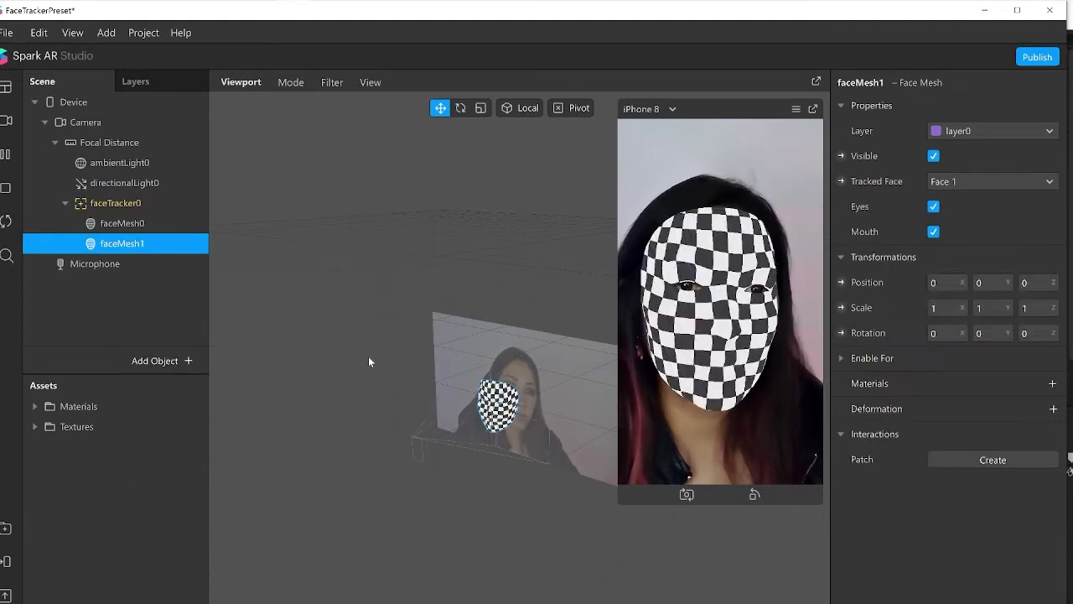
# Step: Load 2untitled from the Desktop folder tuto spark as faceMesh1's deformation and try its faceMesh strength, leaving it at 100%
pyautogui.click(1054, 408)
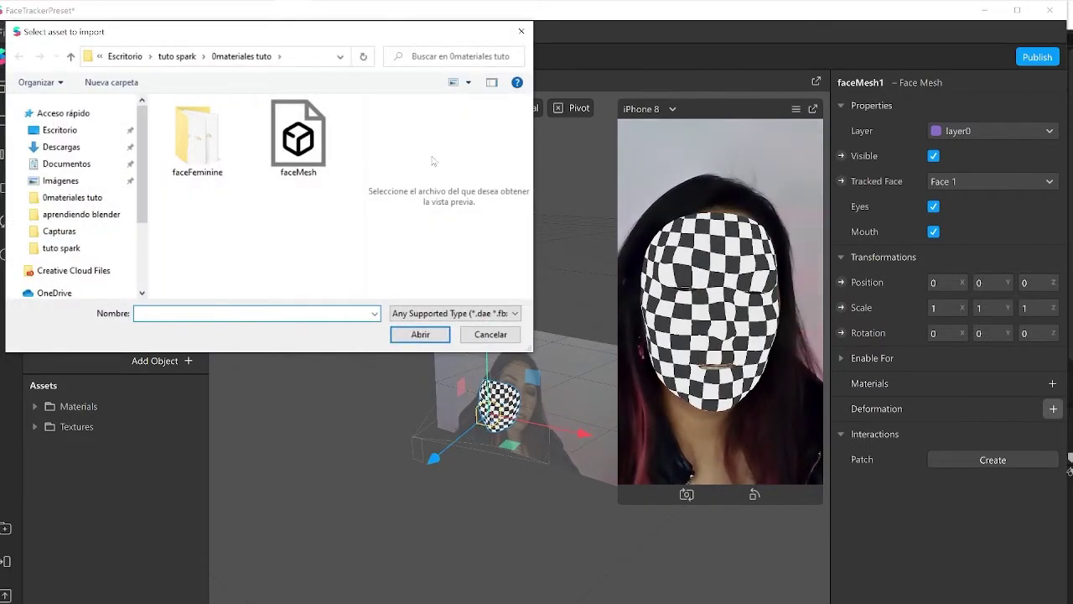
pyautogui.click(60, 130)
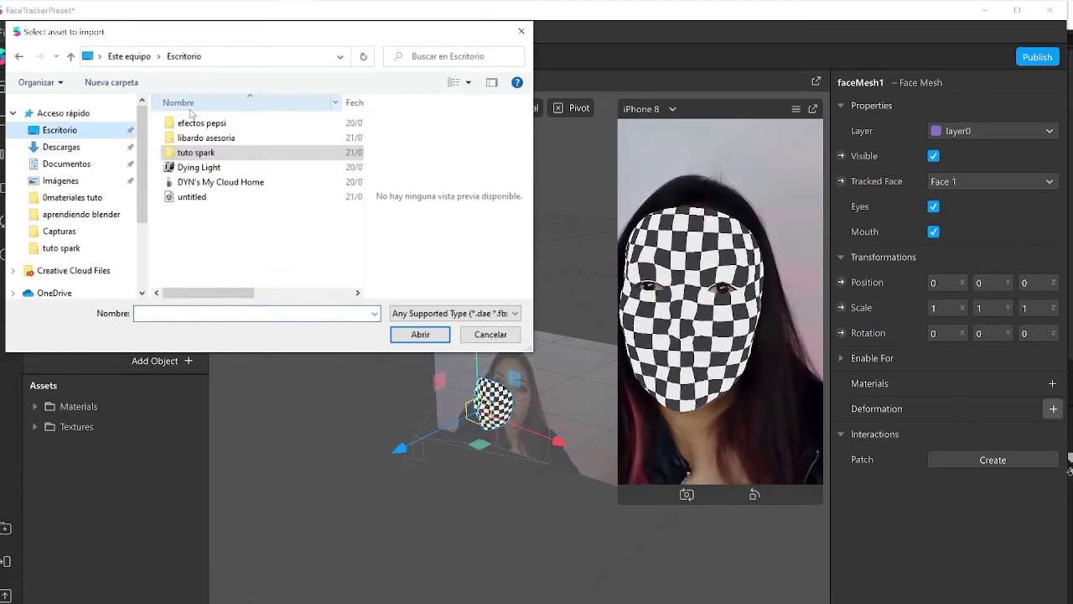
pyautogui.doubleClick(197, 146)
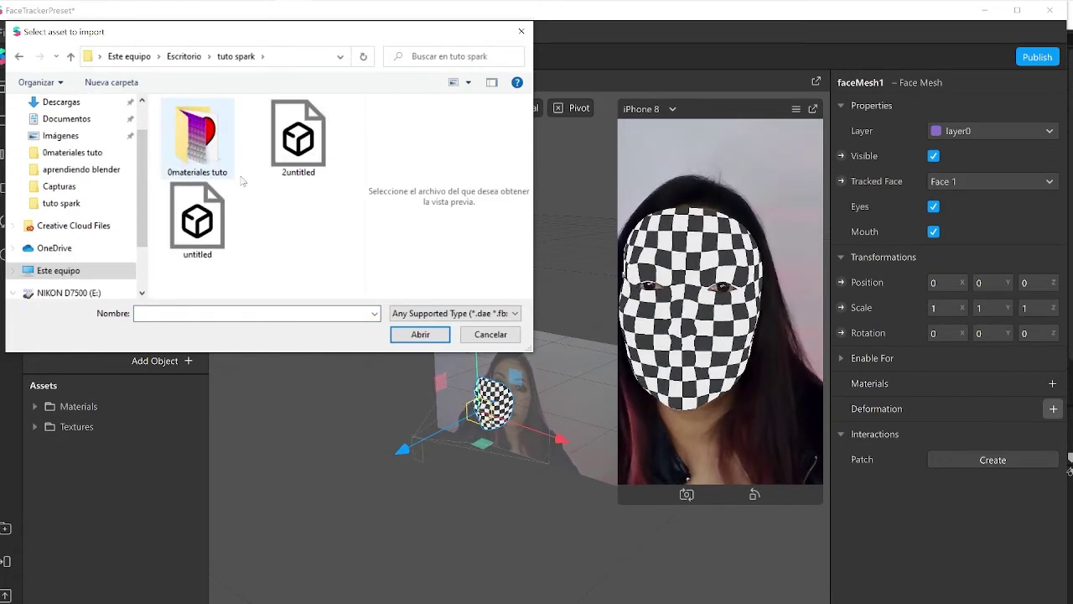
pyautogui.click(299, 138)
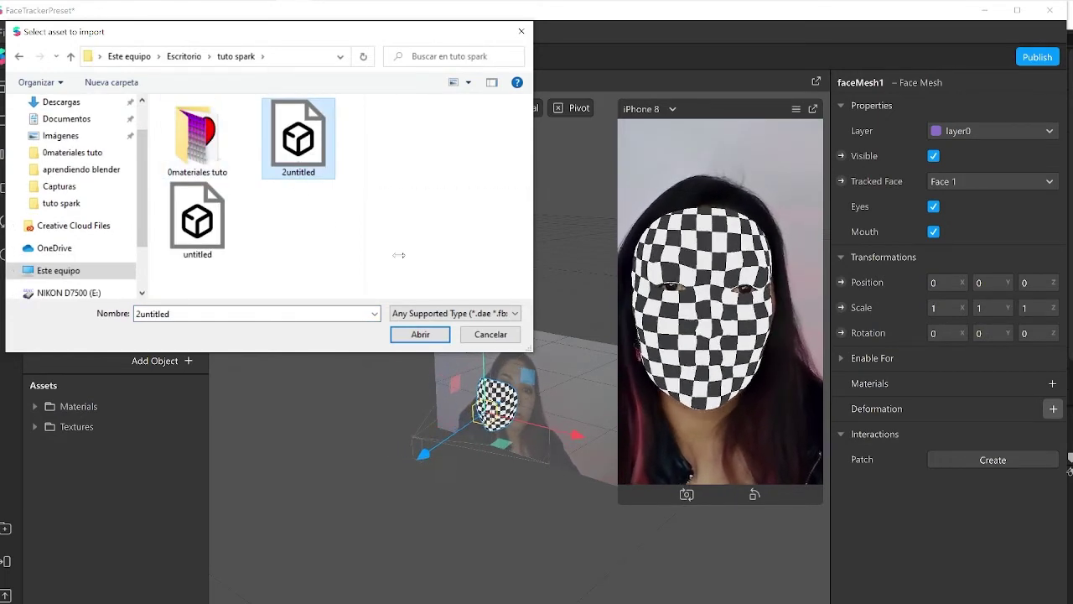
pyautogui.click(420, 334)
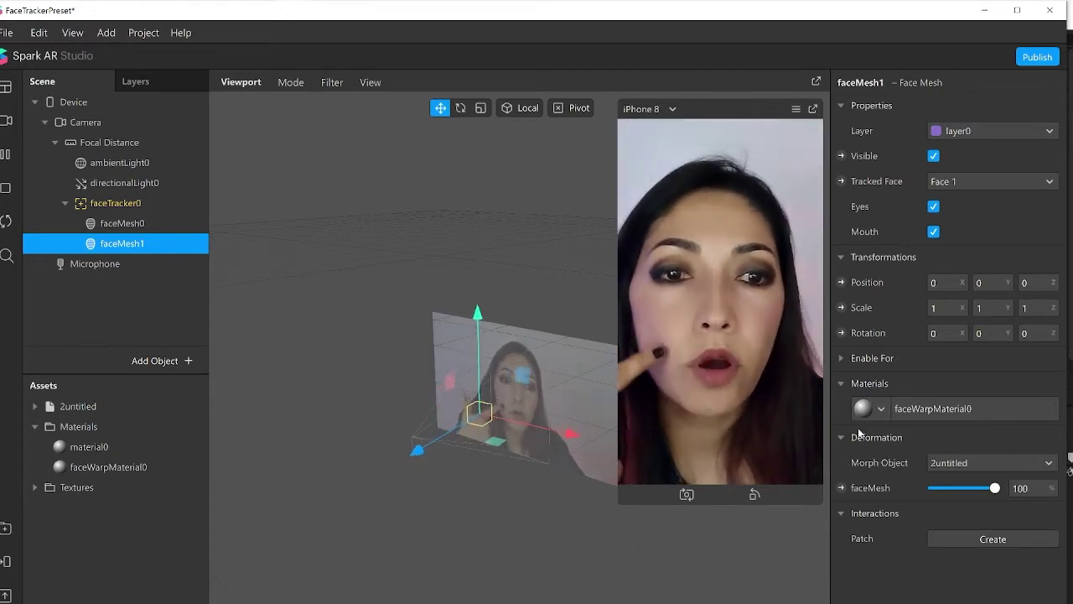
pyautogui.moveTo(994, 488)
pyautogui.mouseDown()
pyautogui.moveTo(927, 487)
pyautogui.moveTo(993, 472)
pyautogui.moveTo(905, 471)
pyautogui.moveTo(943, 487)
pyautogui.moveTo(984, 486)
pyautogui.mouseUp()
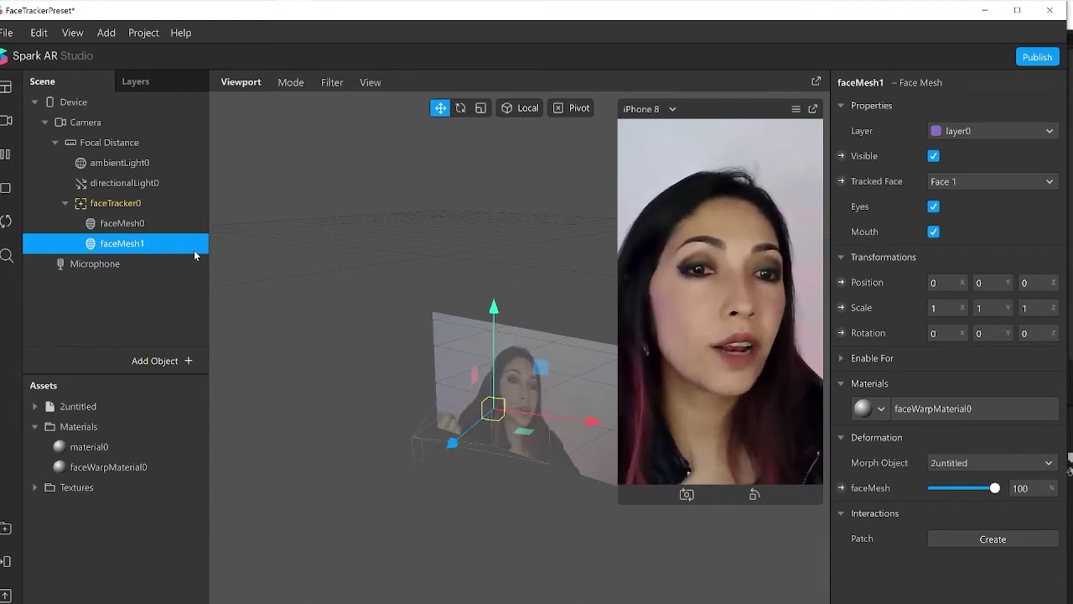
# Step: Add a third Face Mesh under faceTracker0 and create a new material for it
pyautogui.rightClick(139, 203)
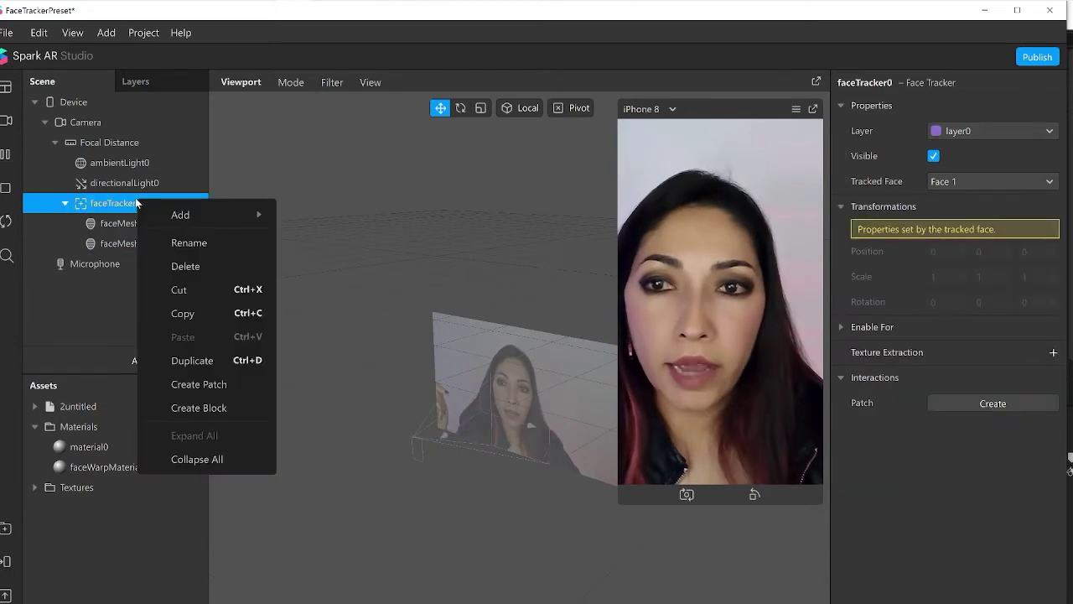
pyautogui.moveTo(187, 216)
pyautogui.click(369, 361)
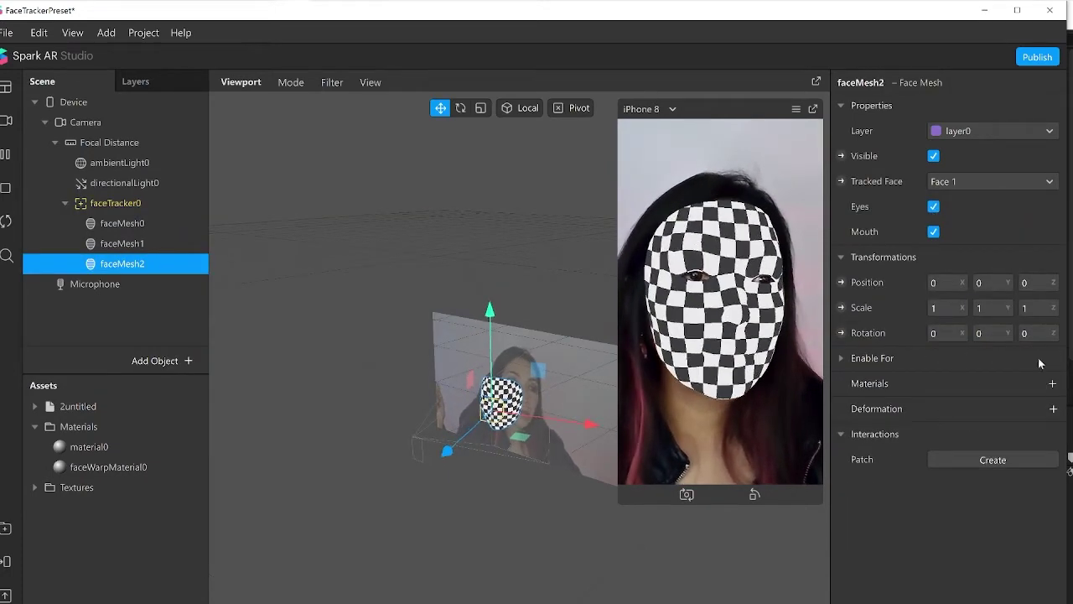
pyautogui.click(1053, 384)
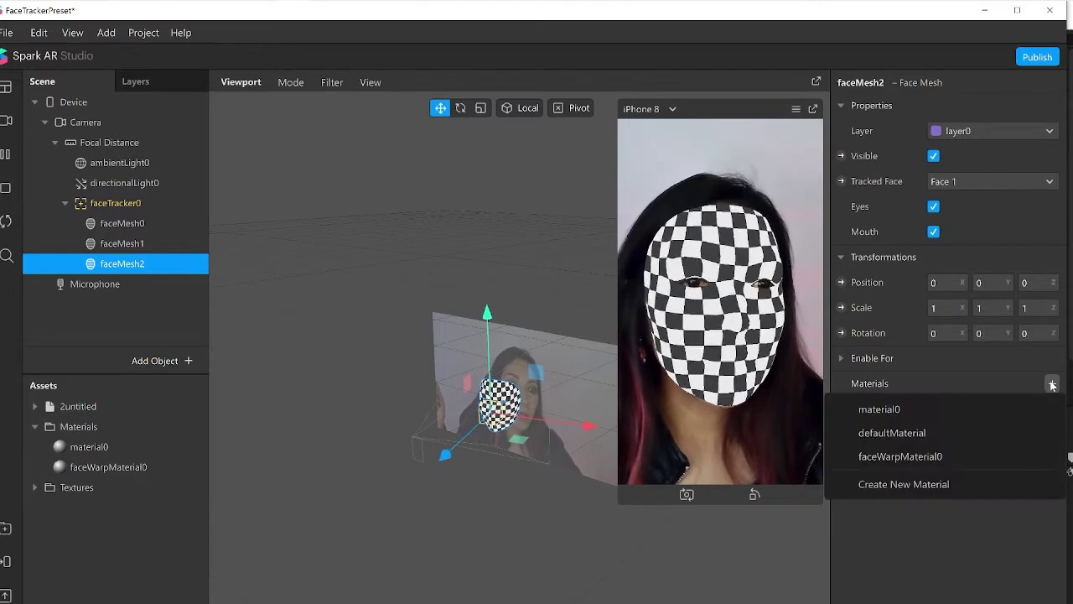
pyautogui.click(915, 486)
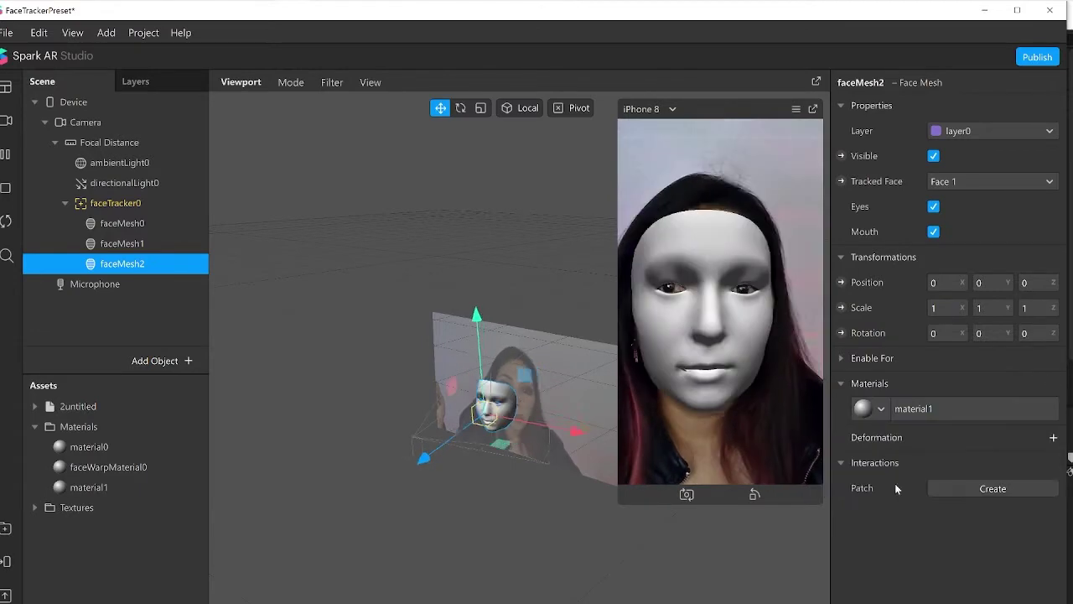
# Step: Set the shader type of material1 to Flat
pyautogui.click(89, 485)
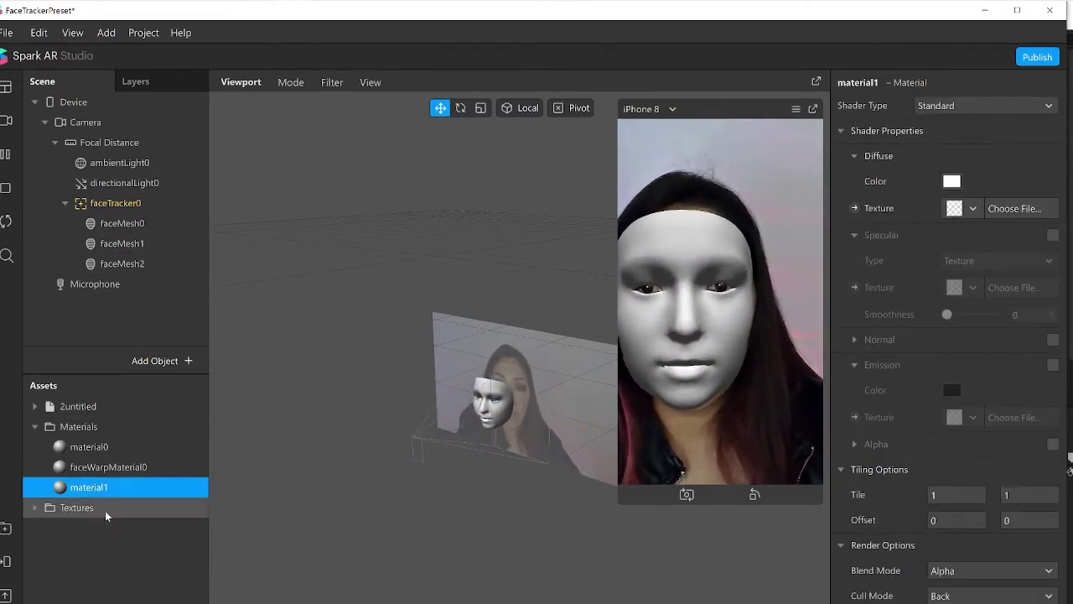
pyautogui.click(956, 107)
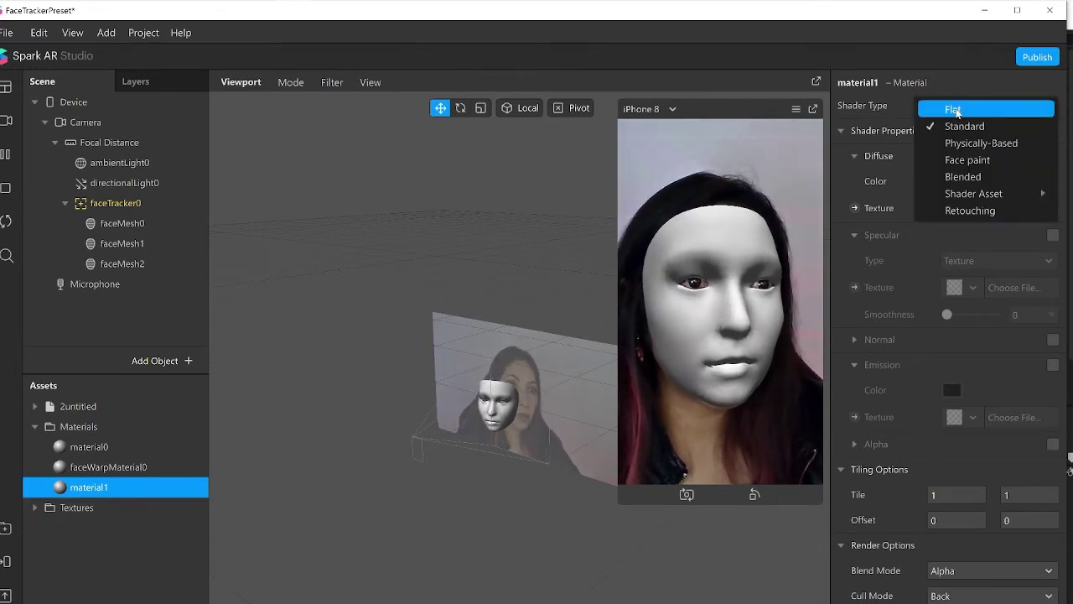
pyautogui.click(954, 110)
# Step: Import labio from the 0materiales tuto folder as material1's diffuse texture and enable Alpha Test
pyautogui.click(973, 210)
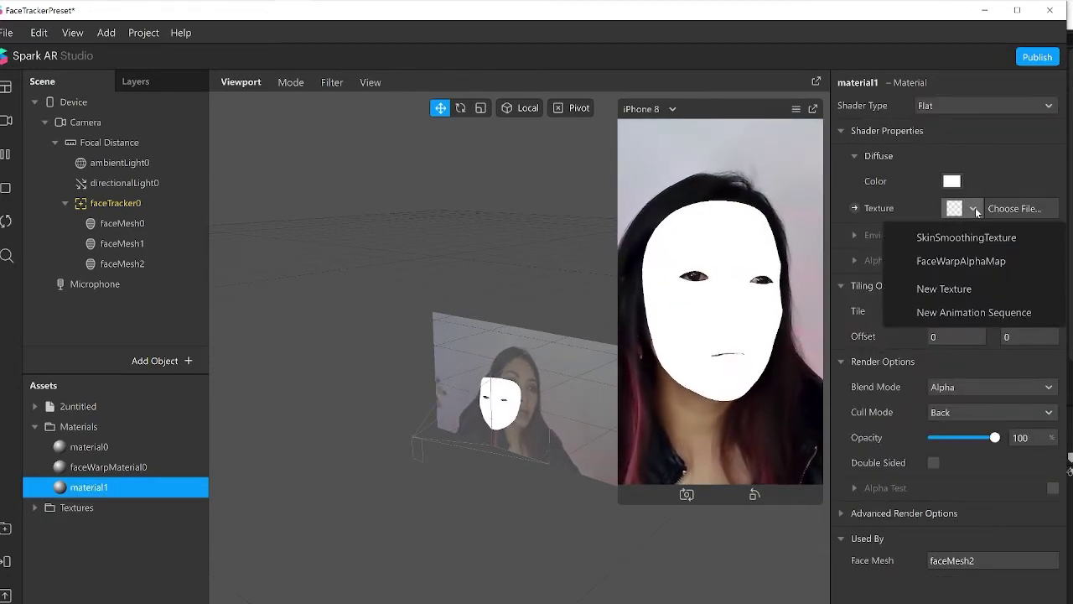
pyautogui.click(944, 288)
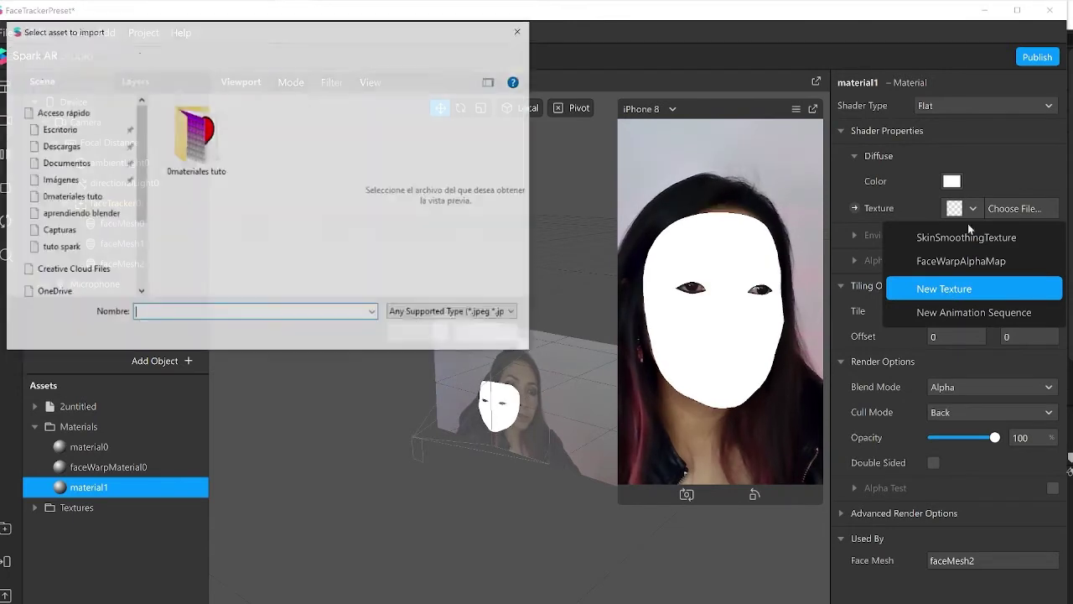
pyautogui.doubleClick(210, 139)
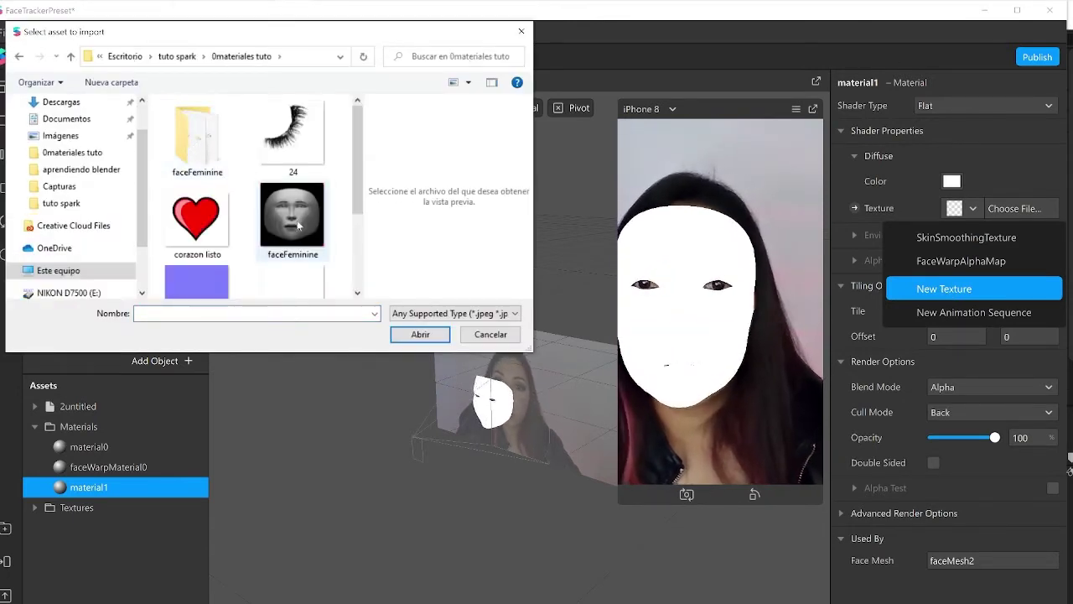
pyautogui.scroll(-3, 311, 168)
pyautogui.click(292, 167)
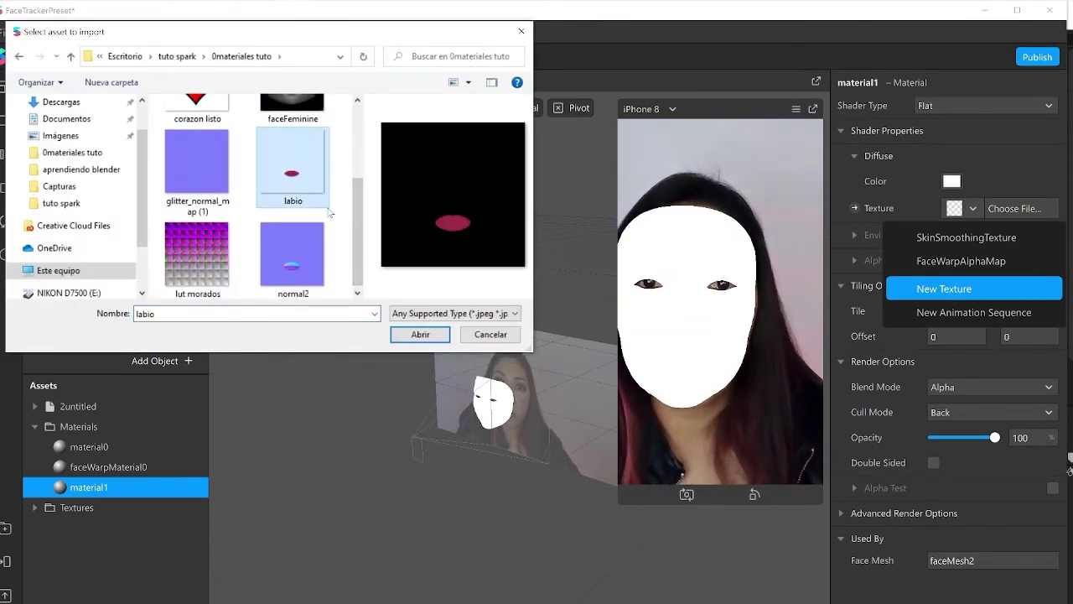
pyautogui.click(420, 333)
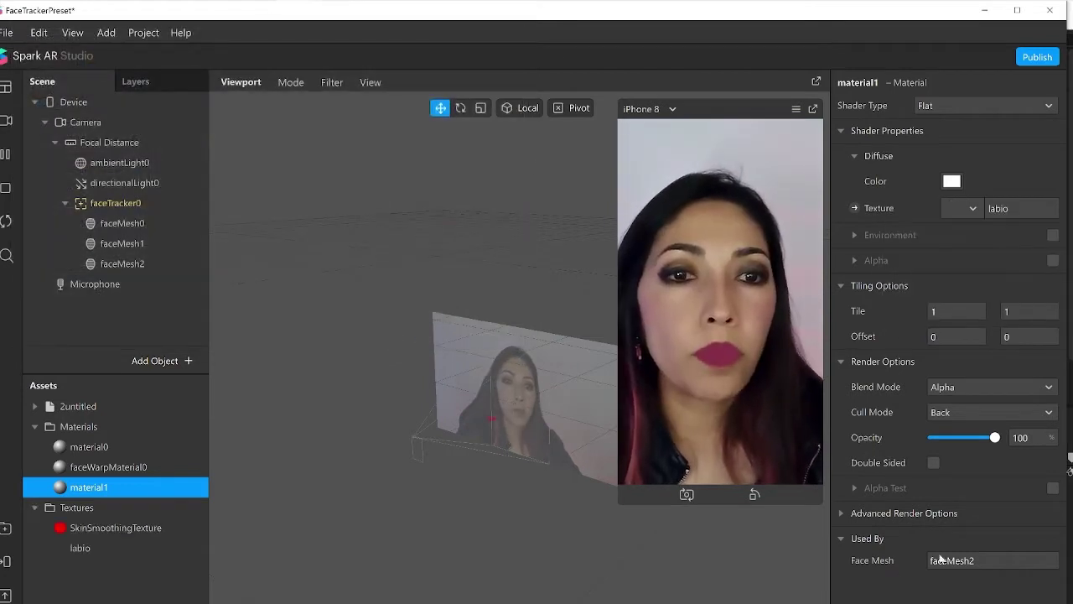
pyautogui.click(1052, 489)
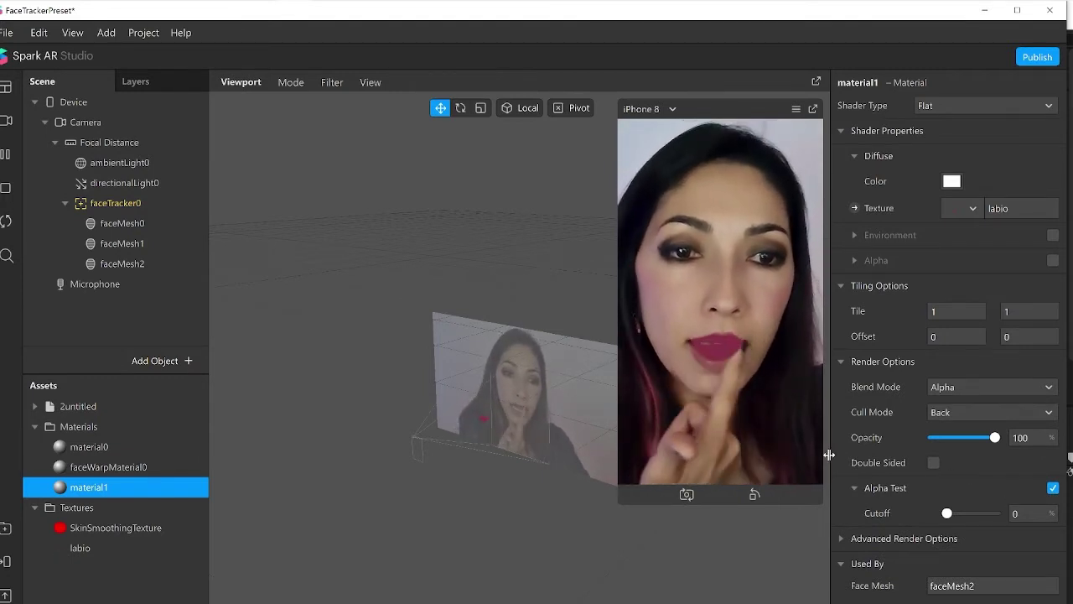
# Step: Apply the existing 2untitled object as the deformation of faceMesh2
pyautogui.click(118, 244)
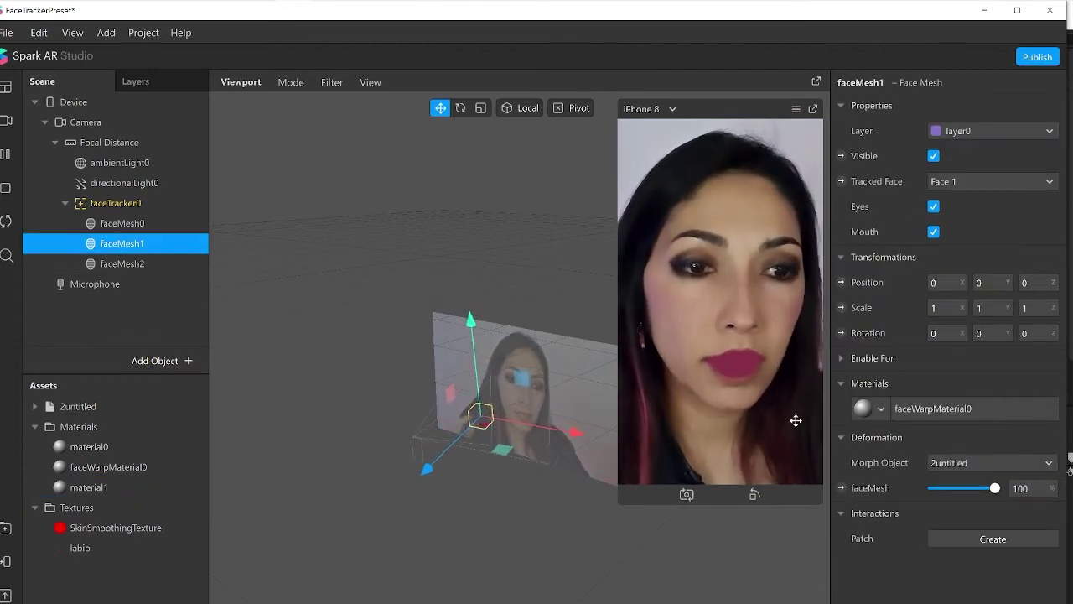
pyautogui.click(150, 267)
pyautogui.click(1055, 436)
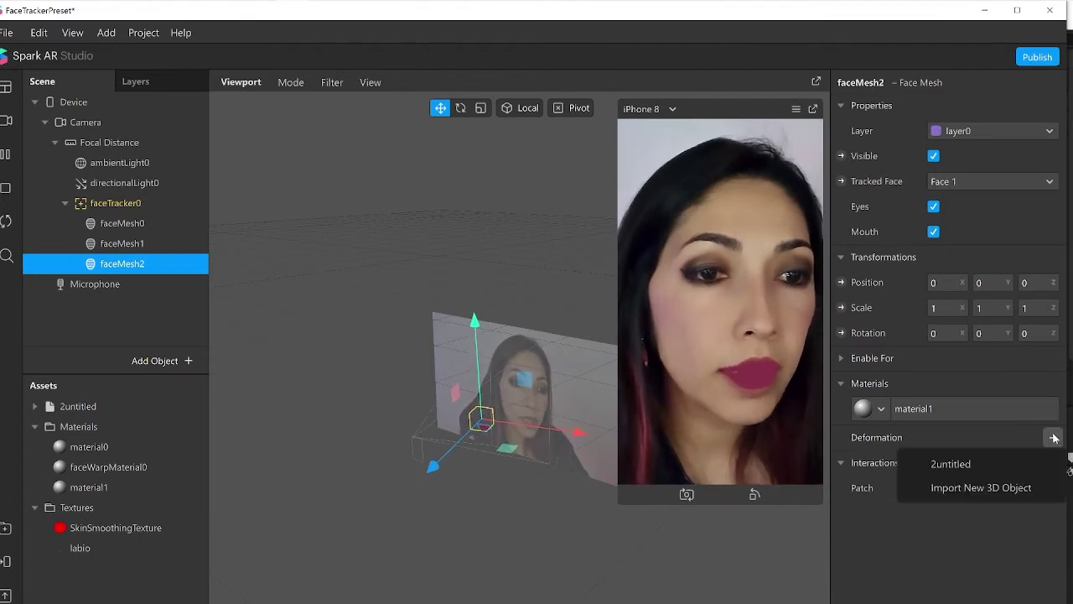
pyautogui.click(977, 465)
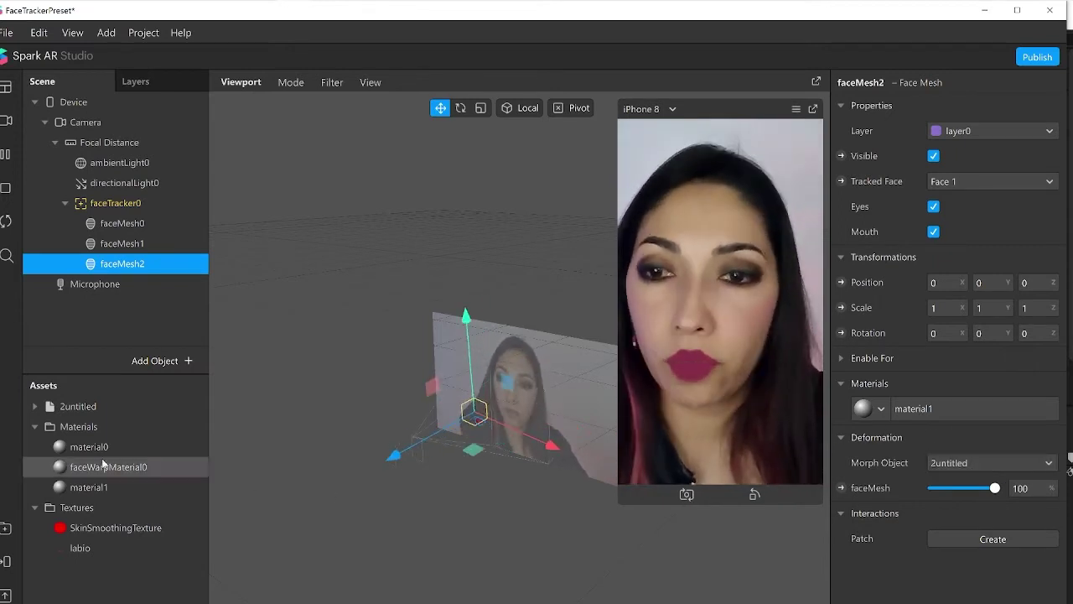
# Step: Switch material1 to the Standard shader and enable Specular with a smoothness of 81%
pyautogui.click(80, 487)
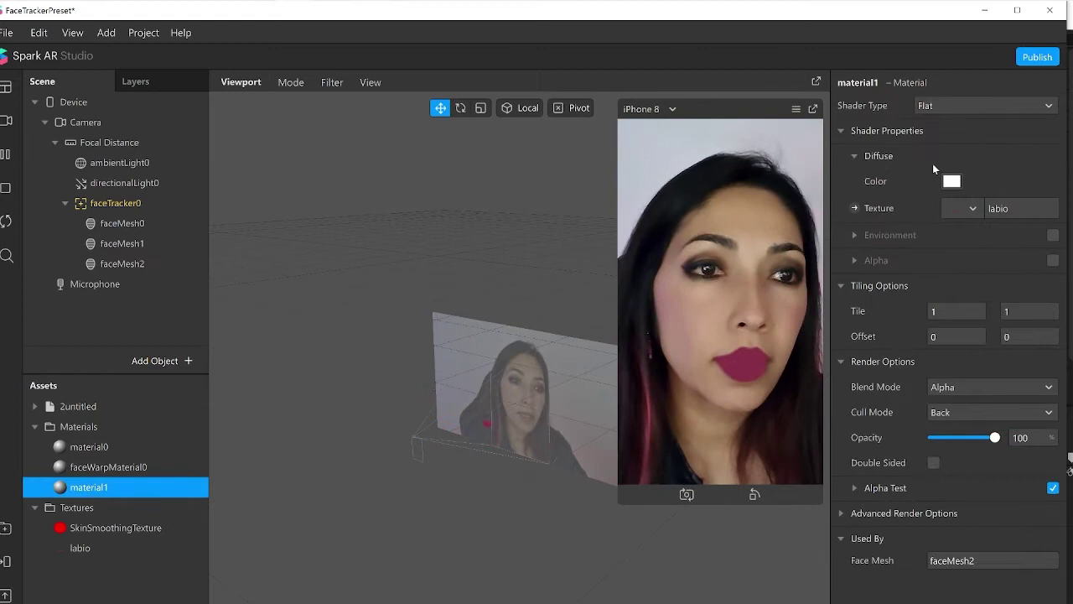
pyautogui.click(954, 107)
pyautogui.click(964, 125)
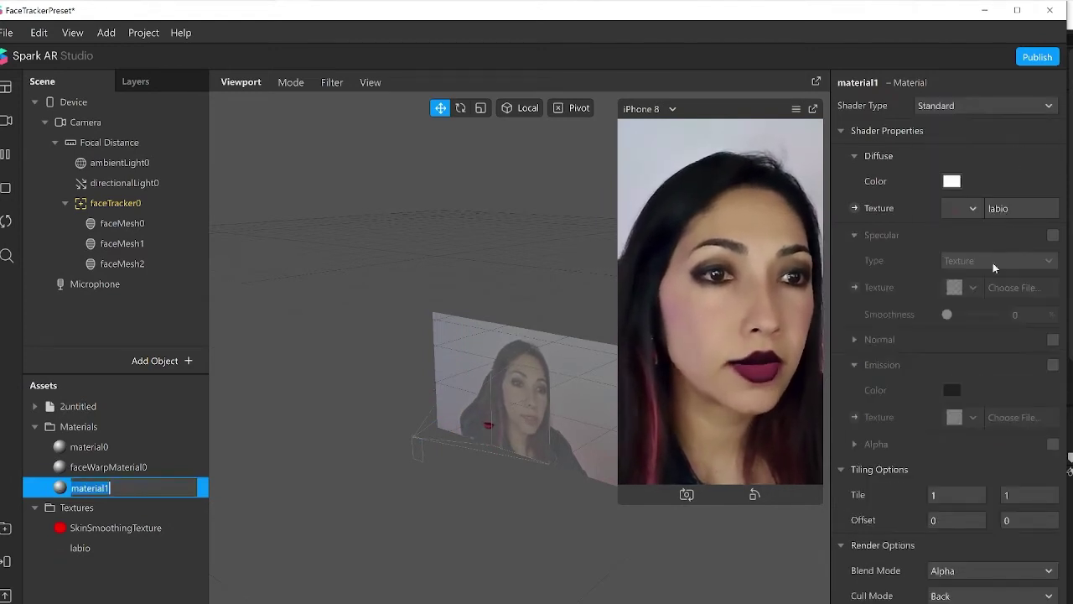
pyautogui.click(1053, 235)
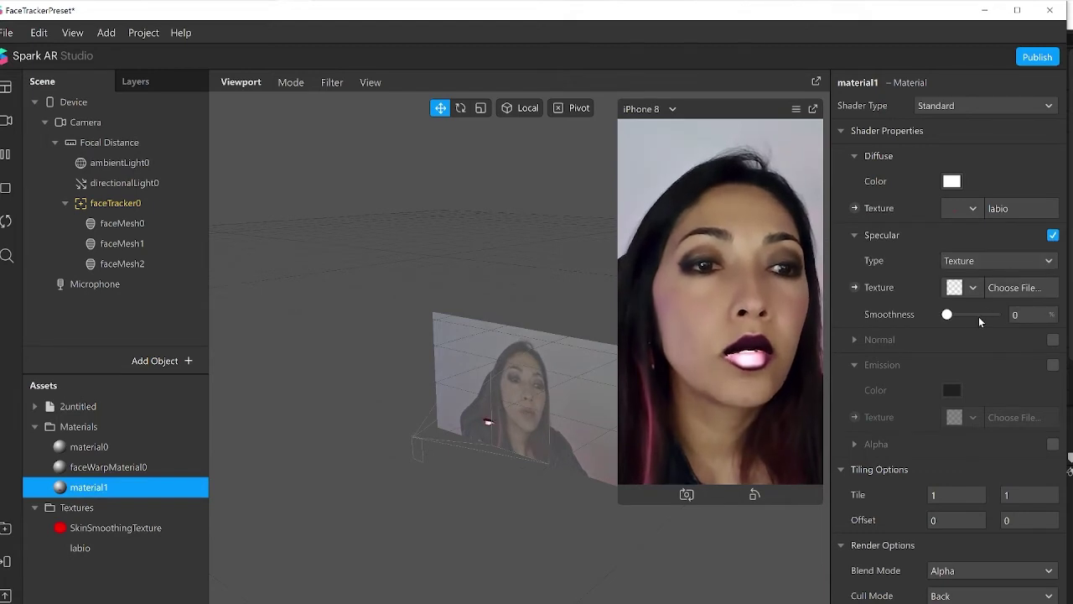
pyautogui.moveTo(947, 314); pyautogui.dragTo(989, 314)
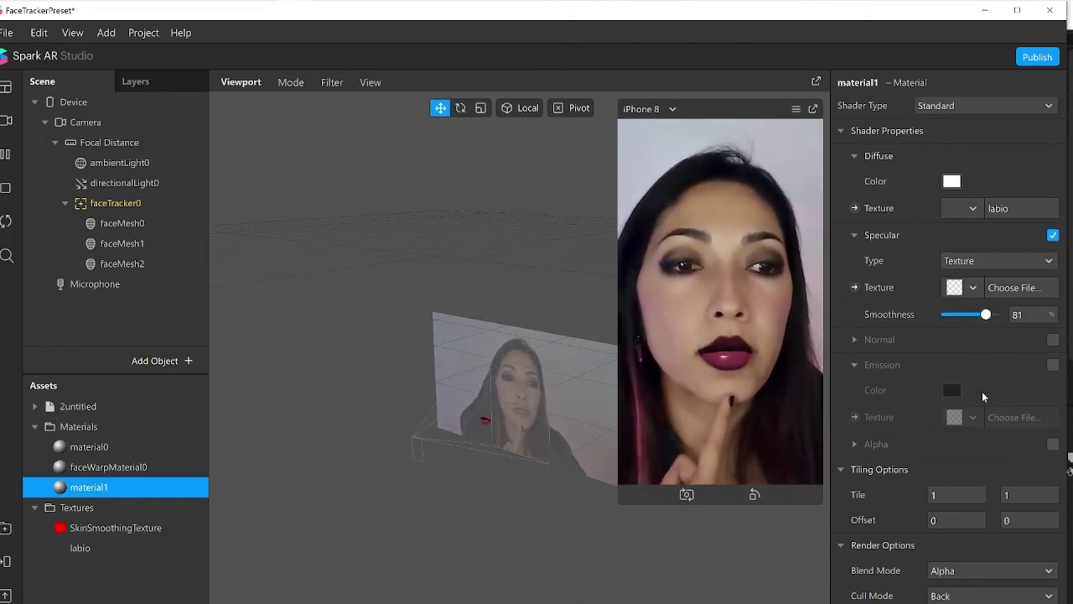
# Step: Enable Normal on material1 and import normal2 from the 0materiales tuto folder as its normal texture
pyautogui.click(1053, 339)
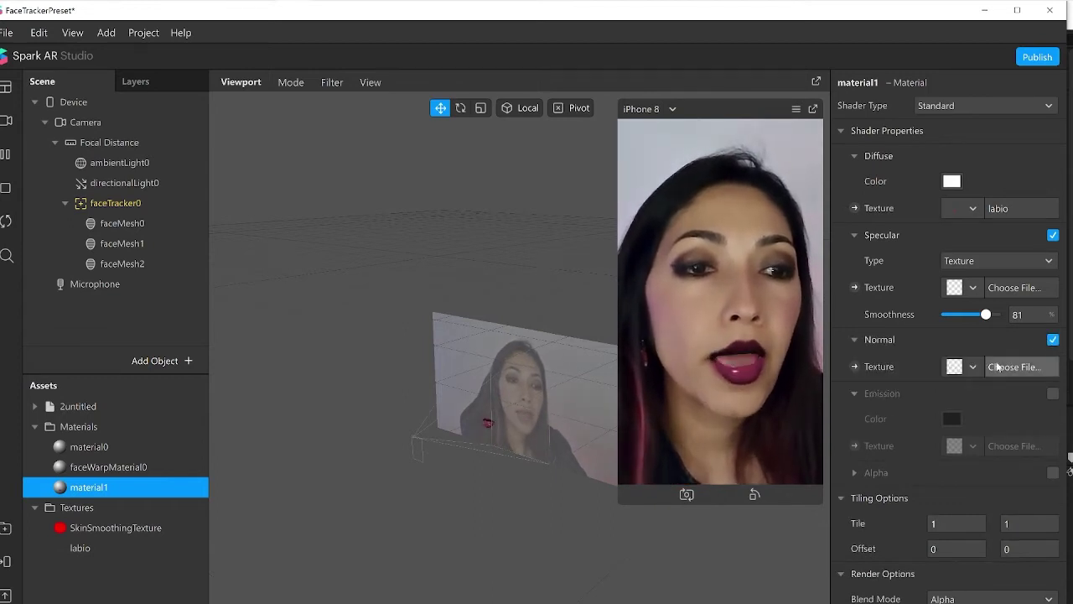
pyautogui.click(973, 368)
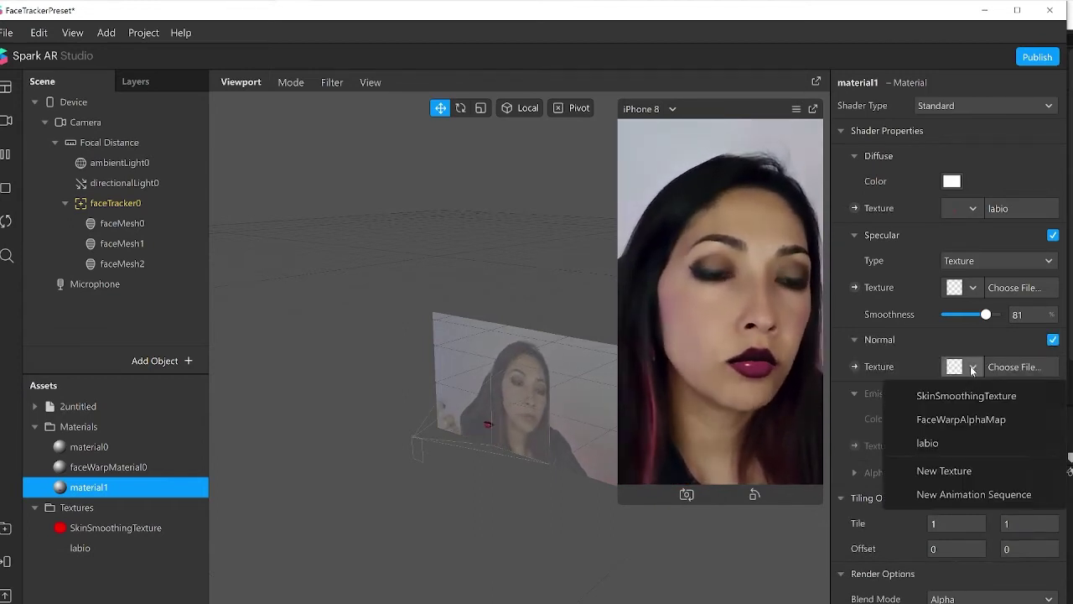
pyautogui.click(946, 472)
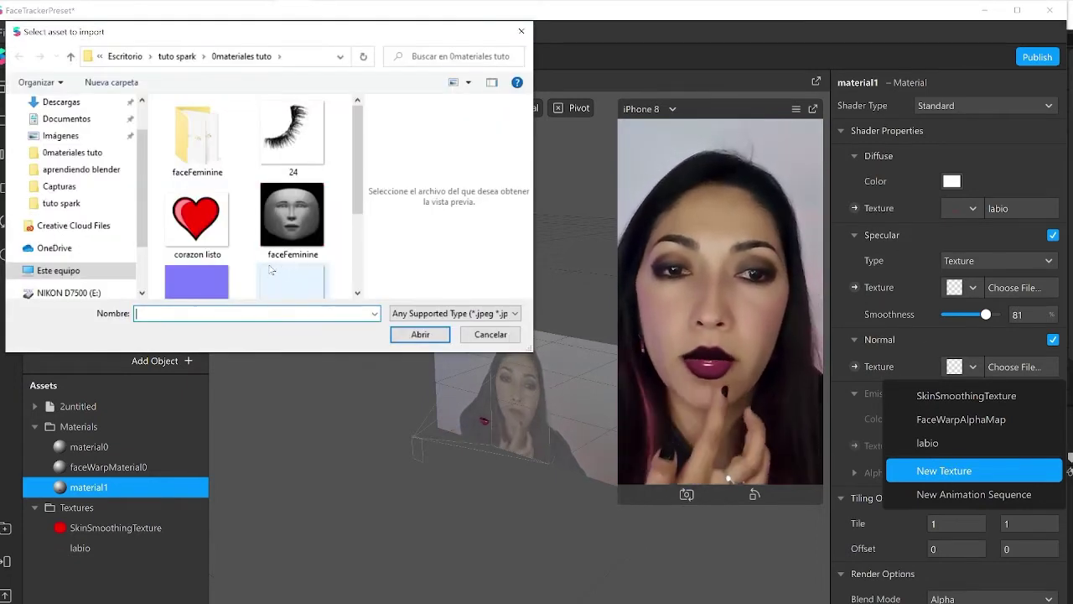
pyautogui.moveTo(356, 165); pyautogui.dragTo(355, 238)
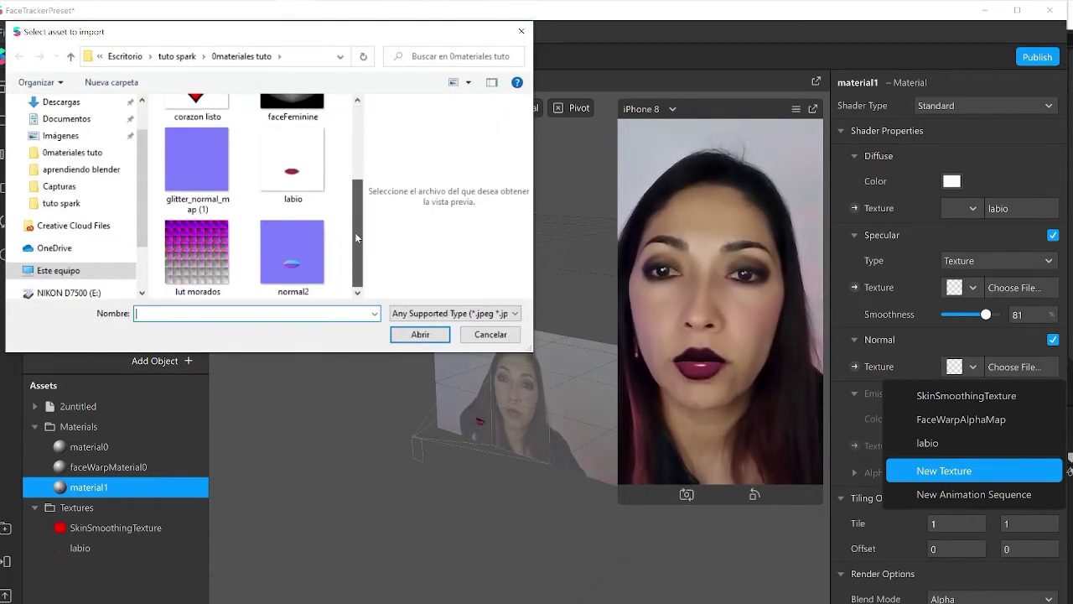
pyautogui.click(292, 251)
pyautogui.click(429, 335)
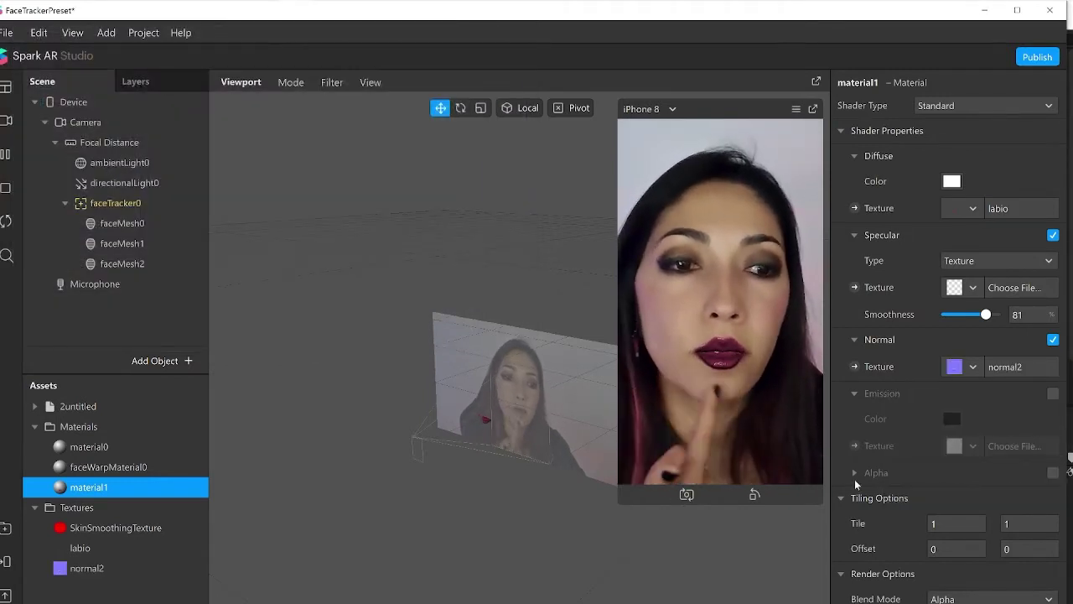
# Step: Set material1's blend mode to Multiply and its opacity to 66%
pyautogui.scroll(-1, 957, 490)
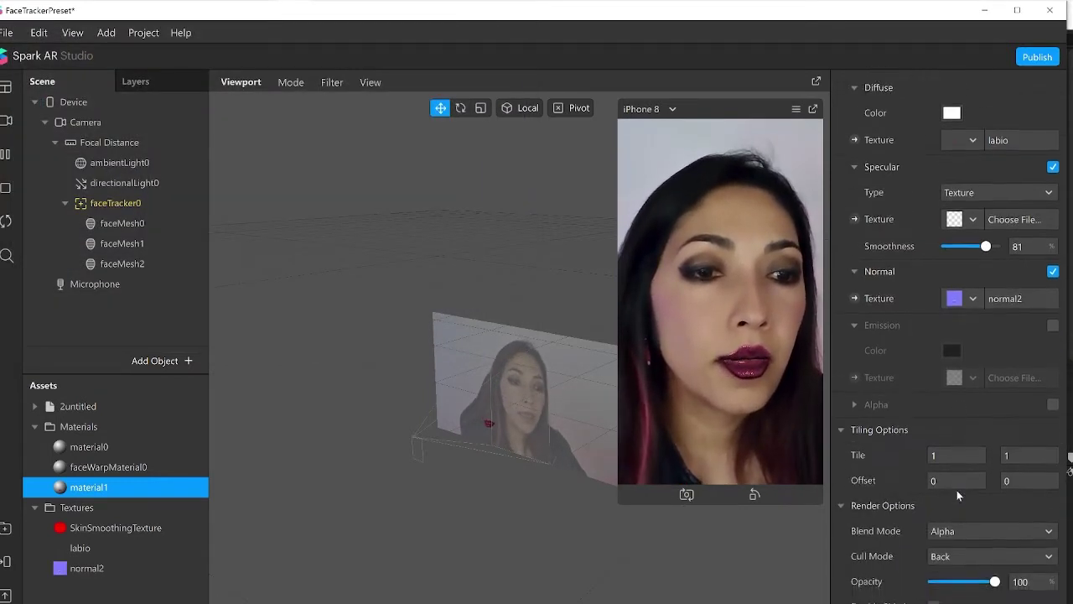
pyautogui.scroll(-1, 957, 490)
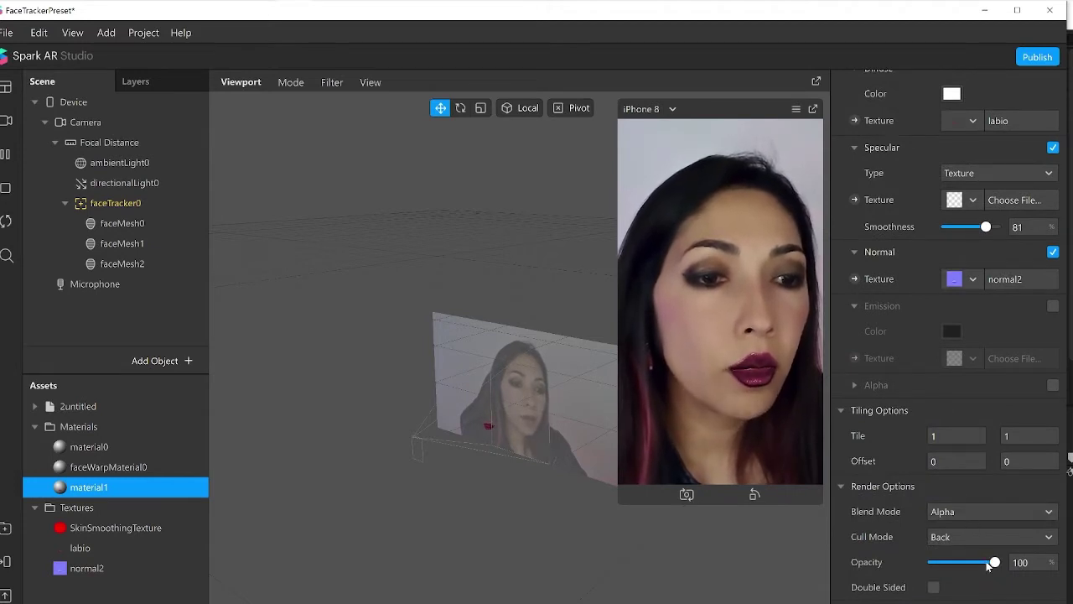
pyautogui.click(984, 515)
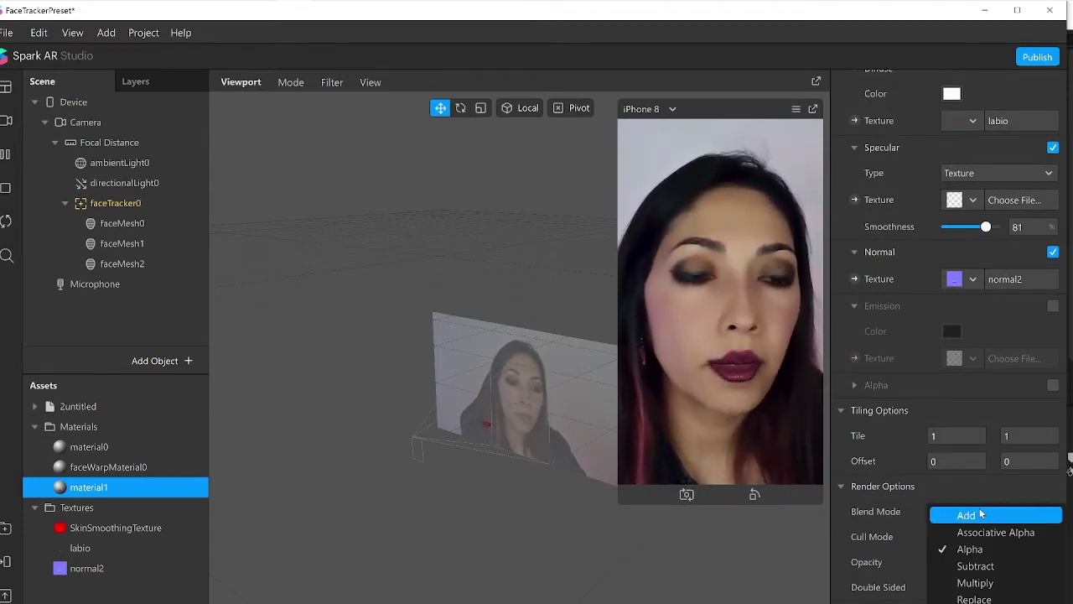
pyautogui.click(978, 583)
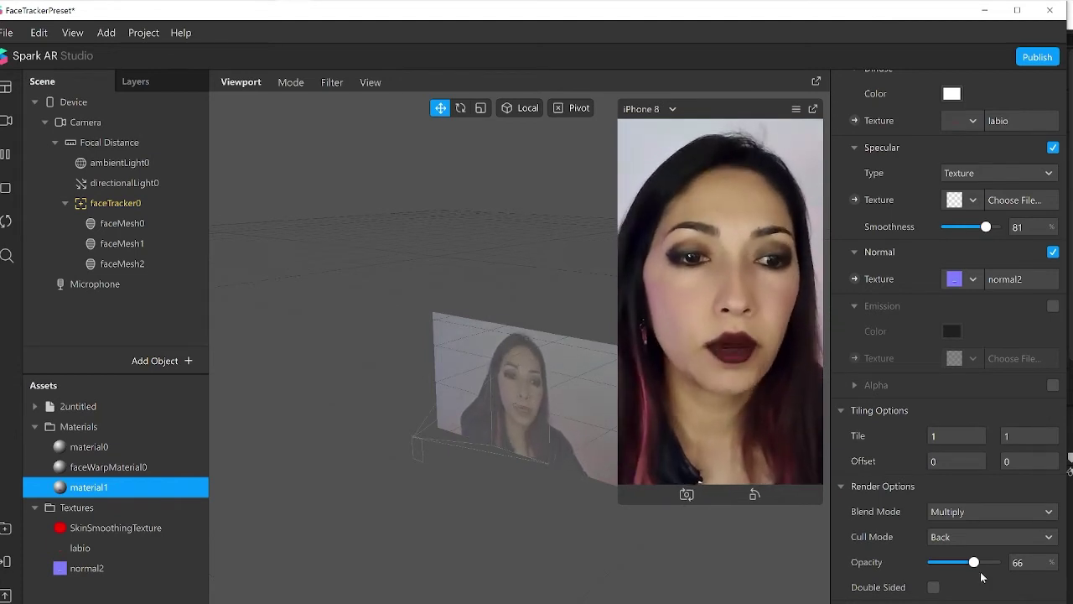
pyautogui.scroll(2, 894, 567)
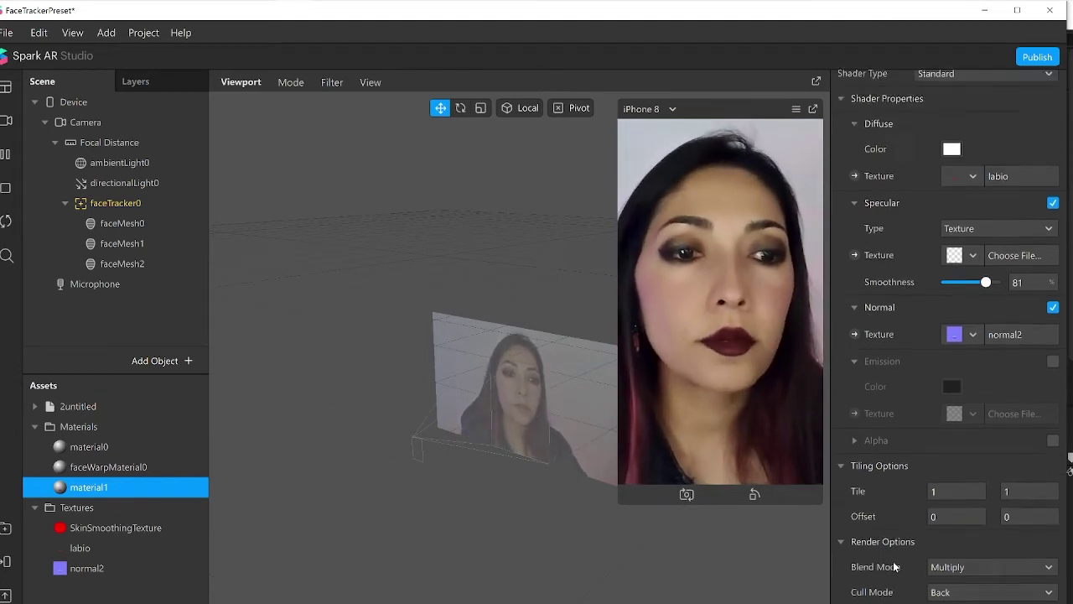
pyautogui.scroll(-2, 989, 579)
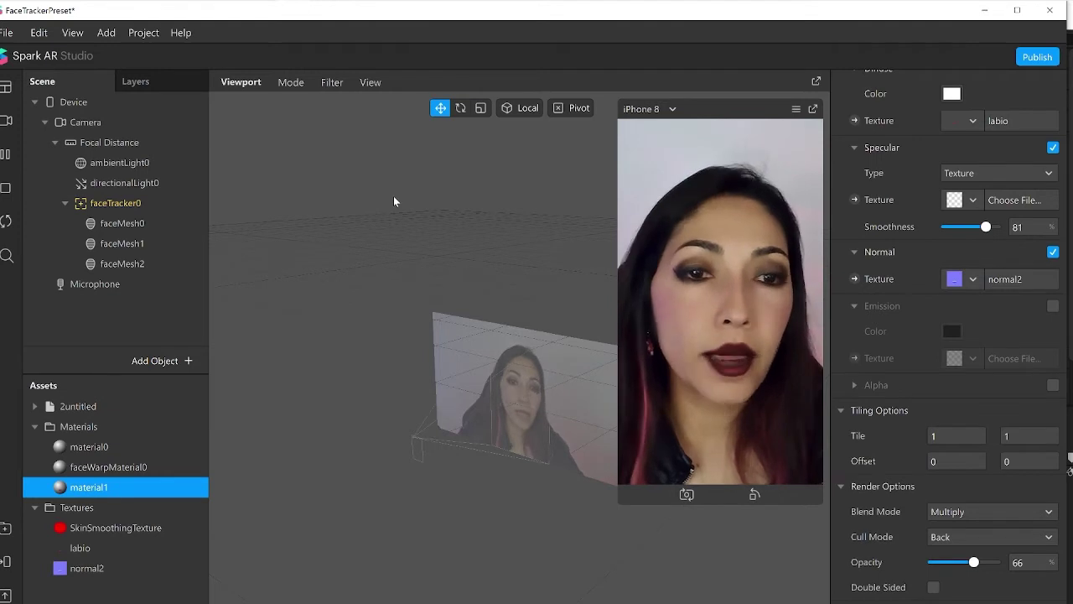
# Step: Import the free Eyelashes block by Spark AR Assets from the Blocks category of the AR Library
pyautogui.click(1015, 16)
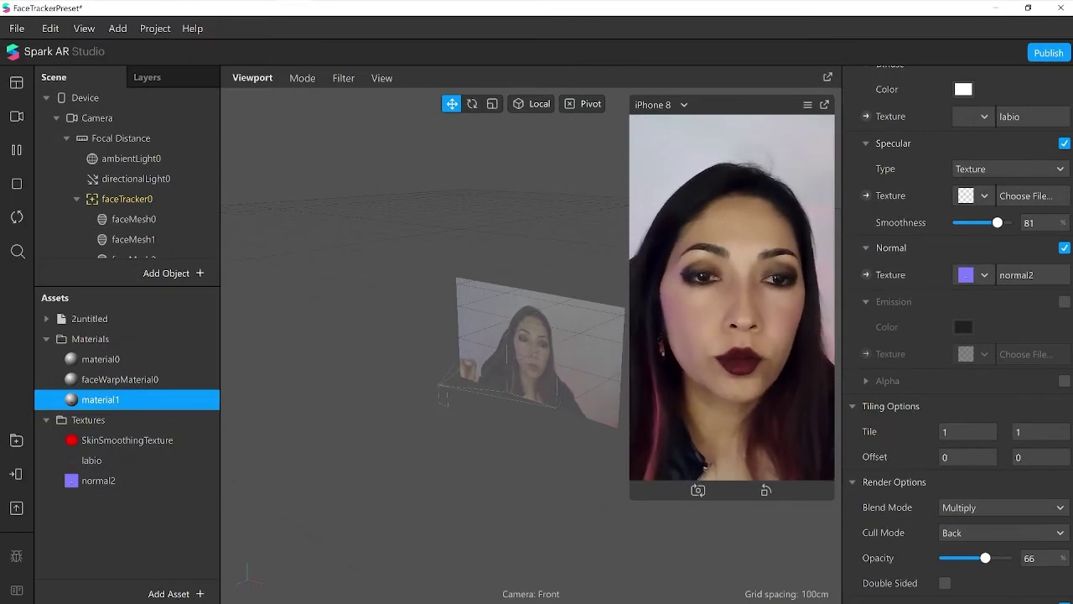
pyautogui.click(16, 440)
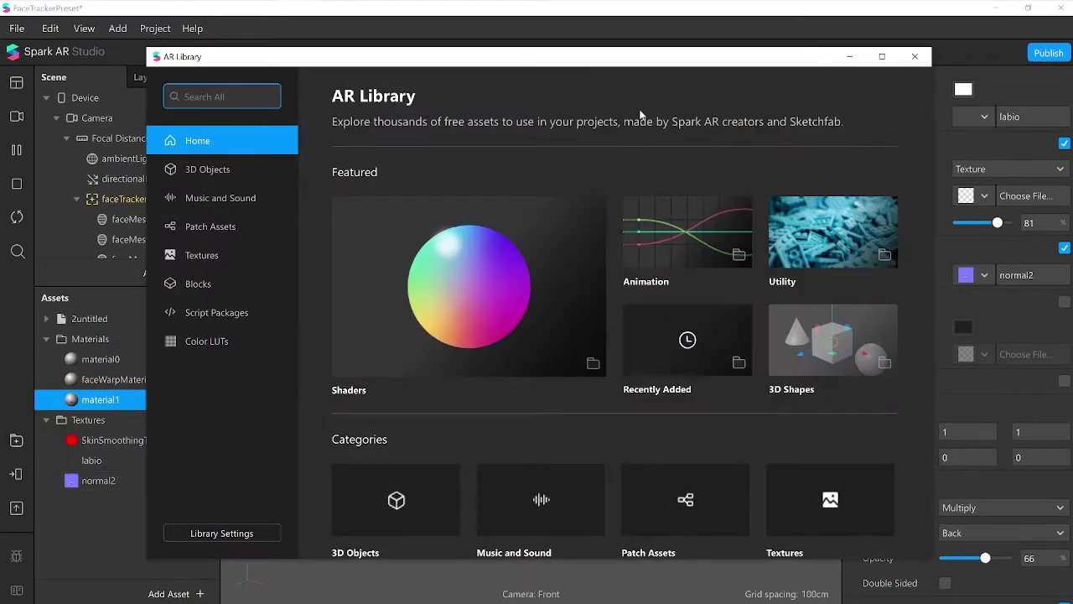
pyautogui.click(198, 284)
pyautogui.scroll(-5, 613, 406)
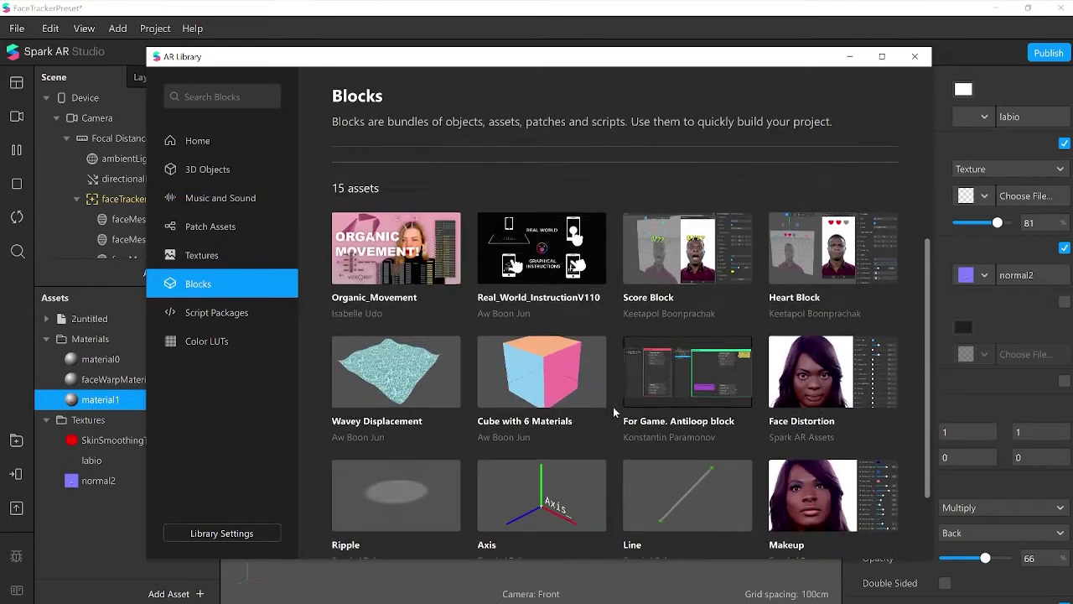
pyautogui.click(615, 516)
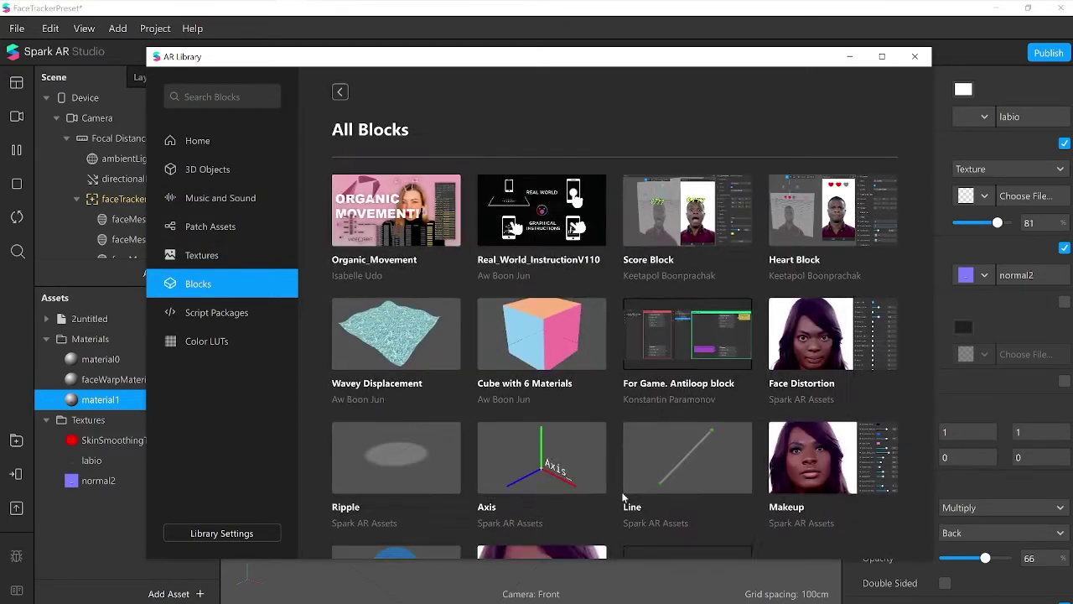
pyautogui.scroll(-2, 650, 431)
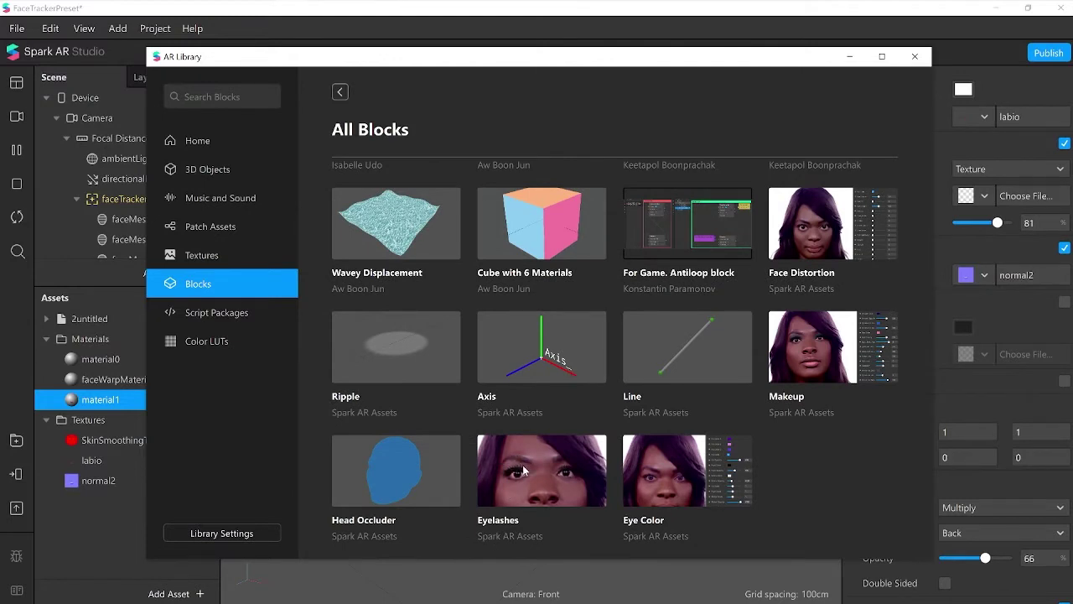
pyautogui.click(522, 471)
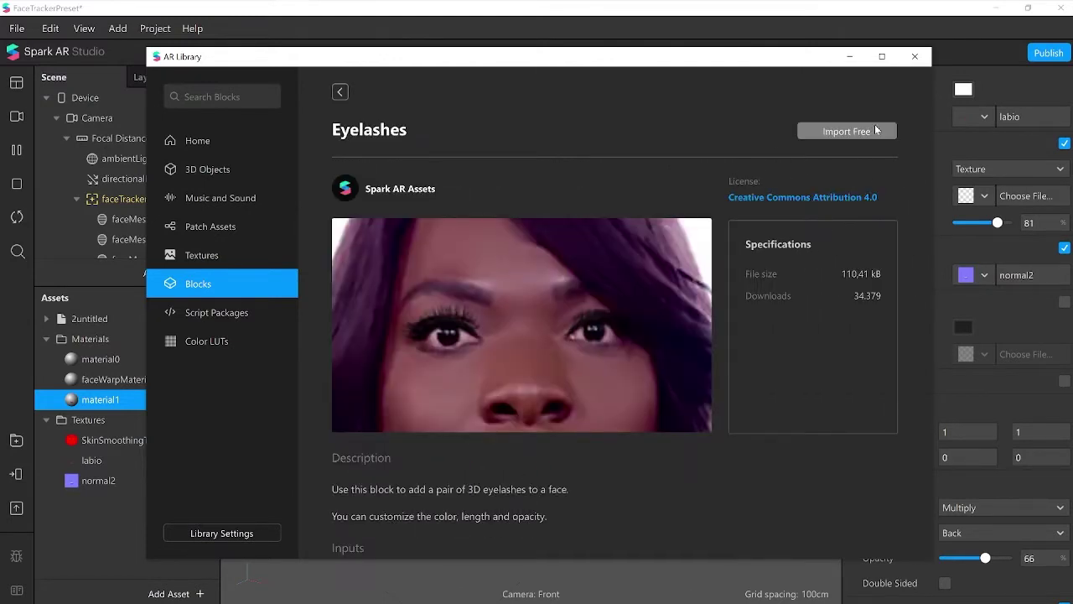
pyautogui.click(861, 132)
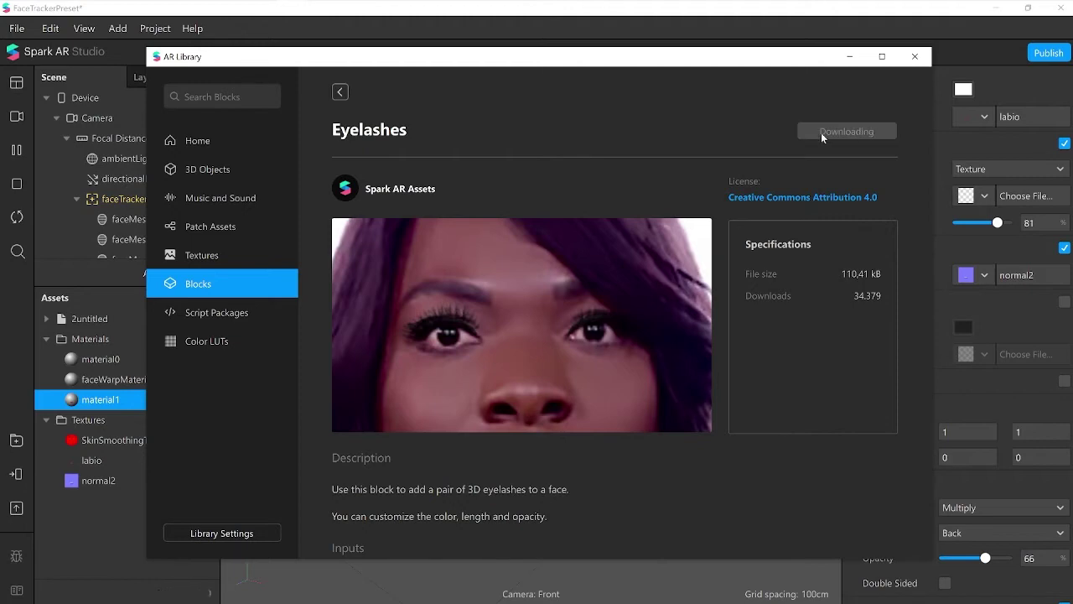
pyautogui.click(918, 61)
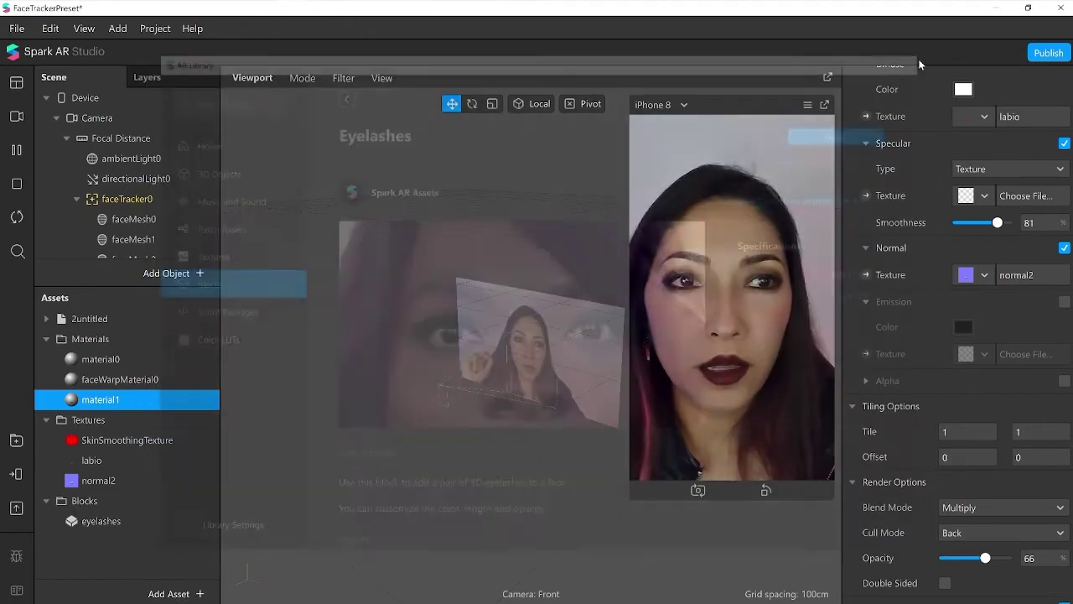
# Step: Add the imported eyelashes block to the scene under Focal Distance
pyautogui.press('F2')
pyautogui.click(95, 523)
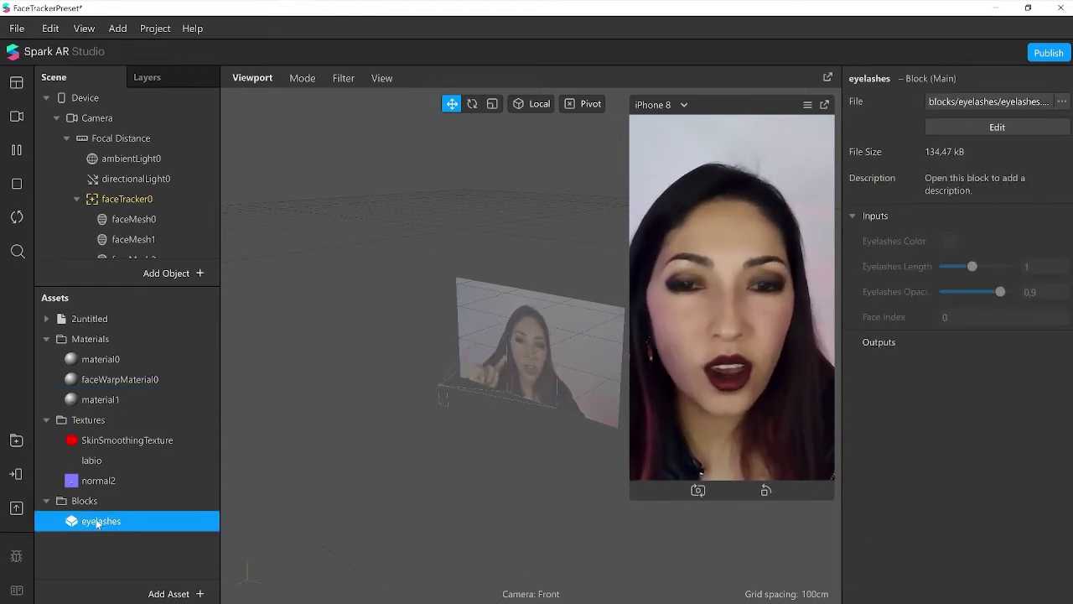
pyautogui.moveTo(102, 526); pyautogui.dragTo(126, 136)
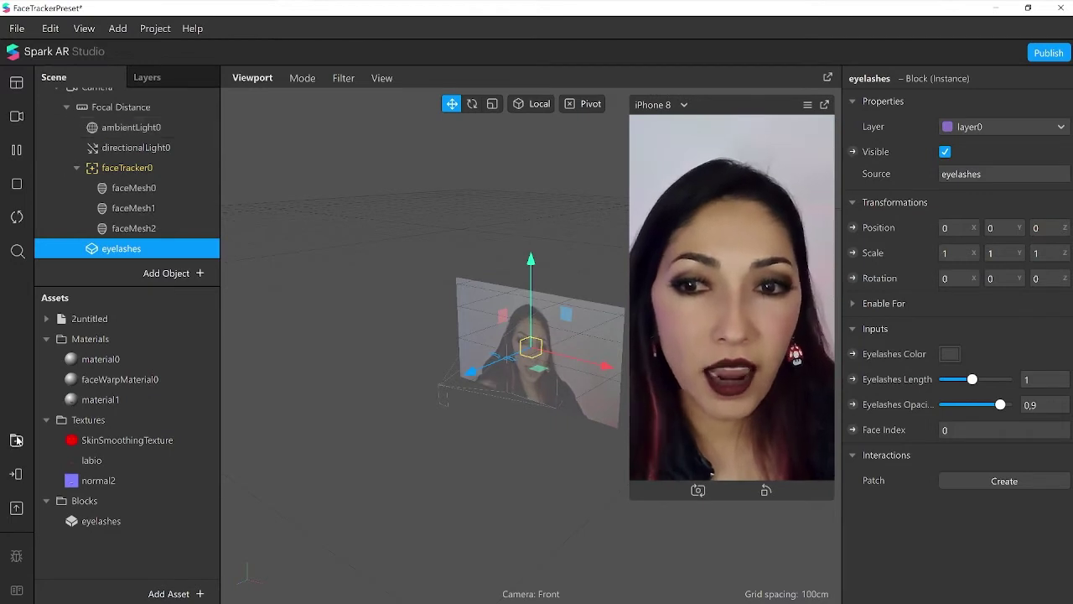
# Step: Open the eyelashes block for editing, accepting the project version update and dismissing the Creator Tips window
pyautogui.click(101, 522)
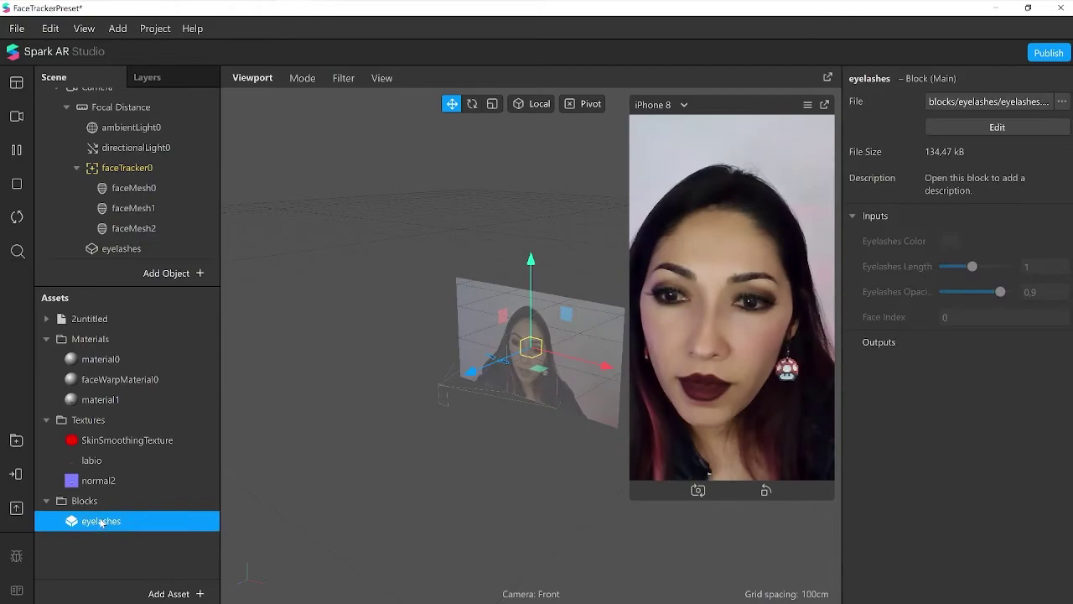
pyautogui.doubleClick(101, 522)
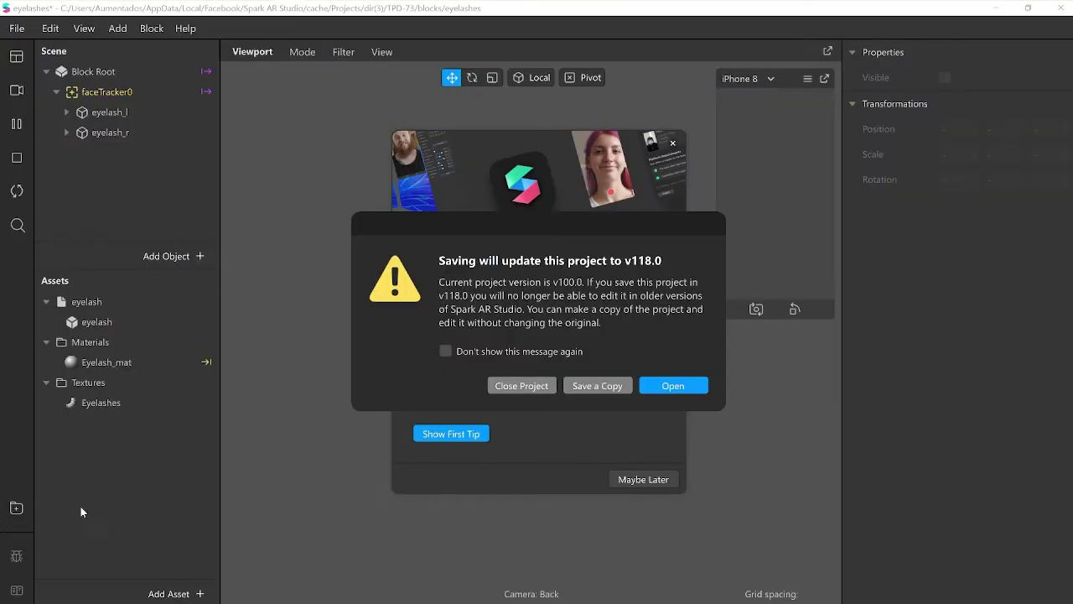
pyautogui.click(673, 387)
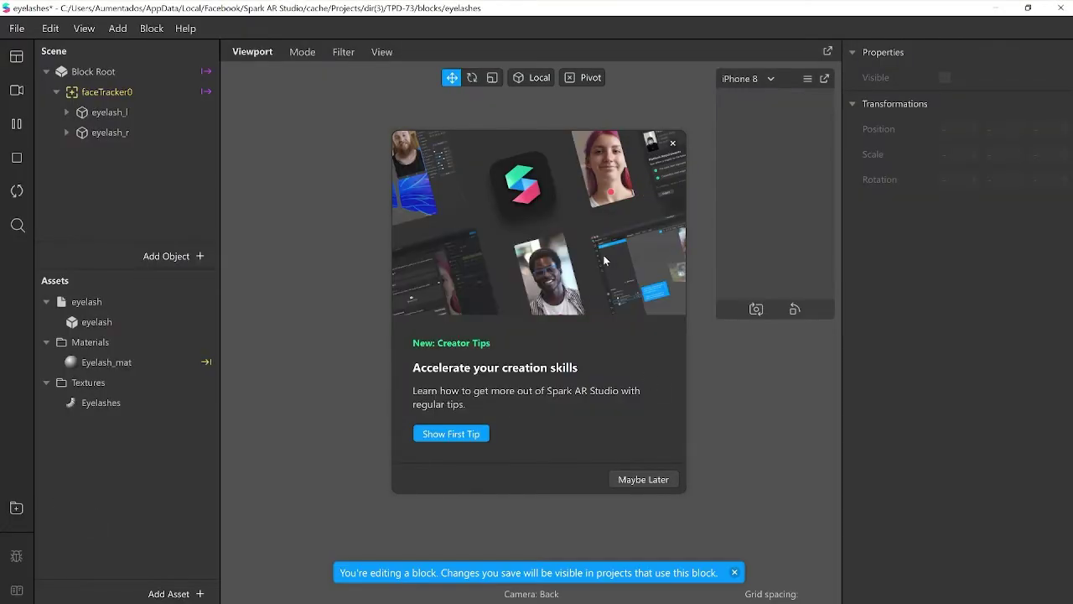
pyautogui.click(673, 145)
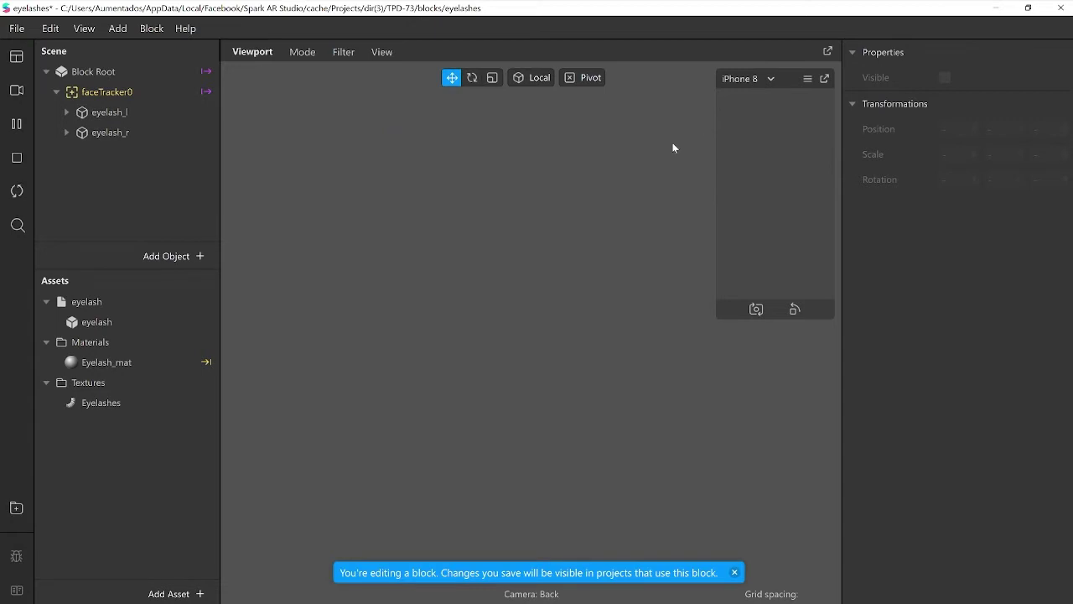
# Step: Replace the block's Eyelashes texture with image 24 from the 0materiales tuto folder, and save and close the block
pyautogui.click(99, 403)
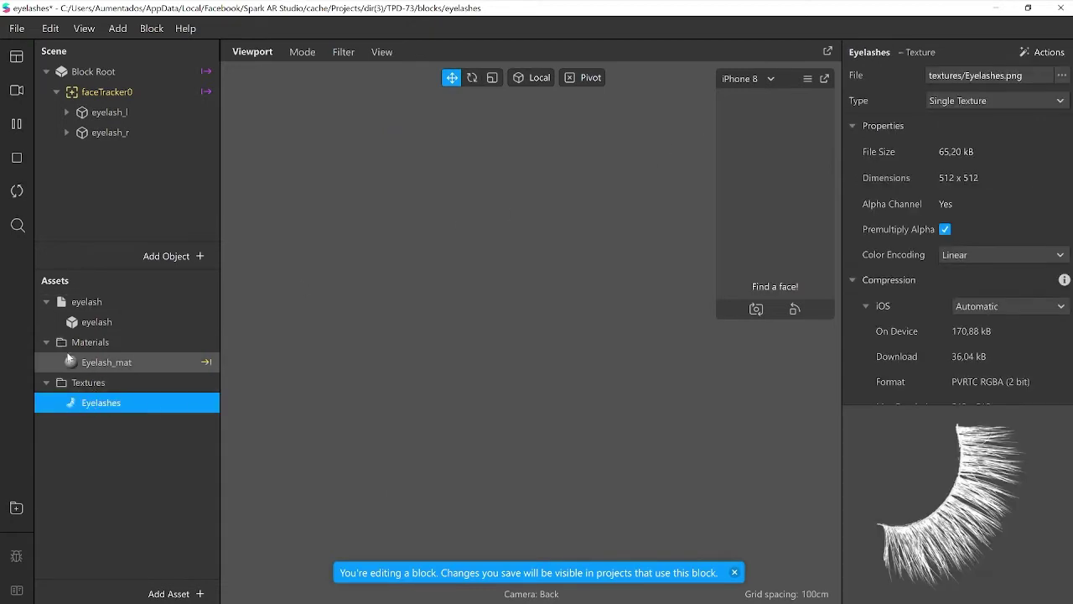
pyautogui.rightClick(107, 406)
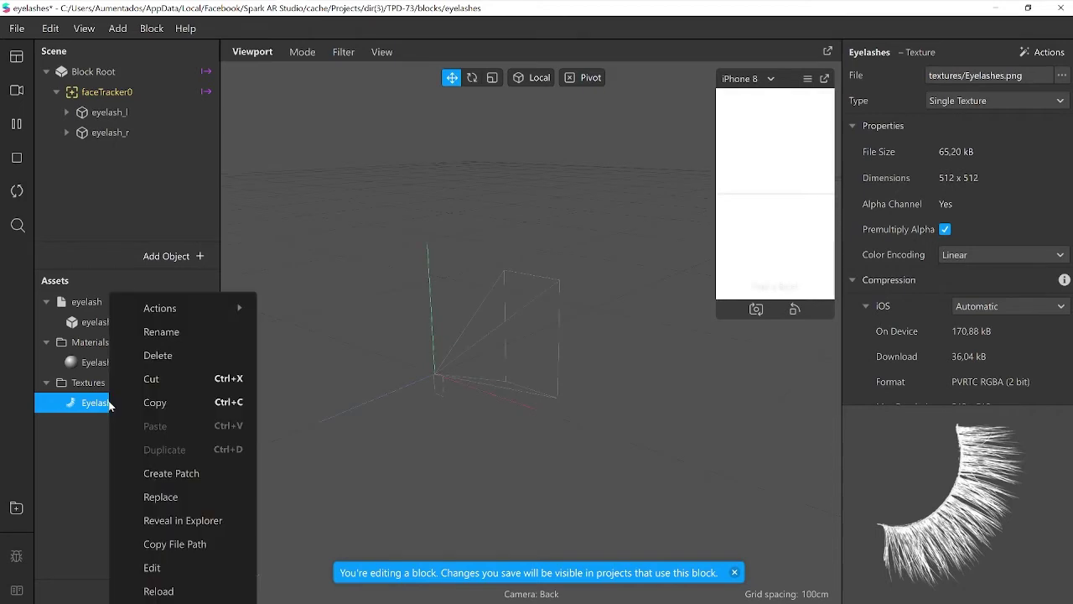
pyautogui.click(196, 493)
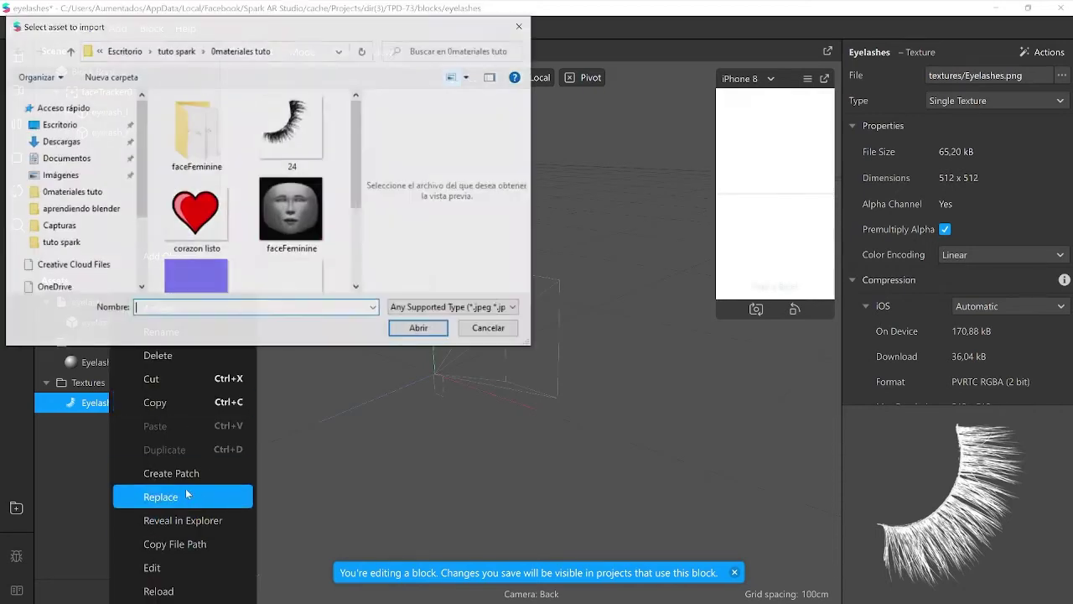
pyautogui.click(312, 124)
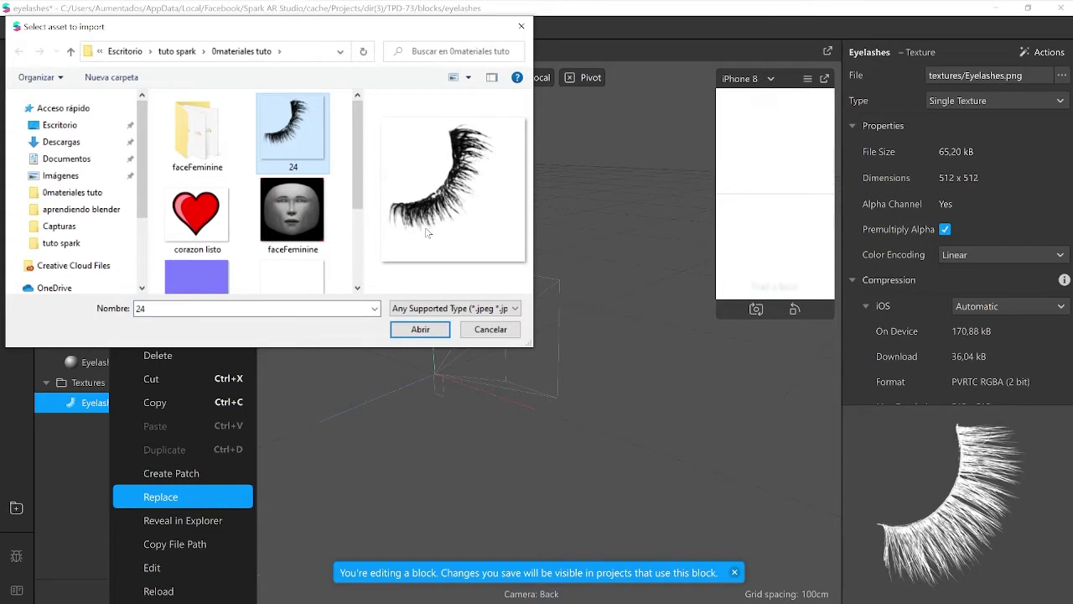
pyautogui.click(429, 331)
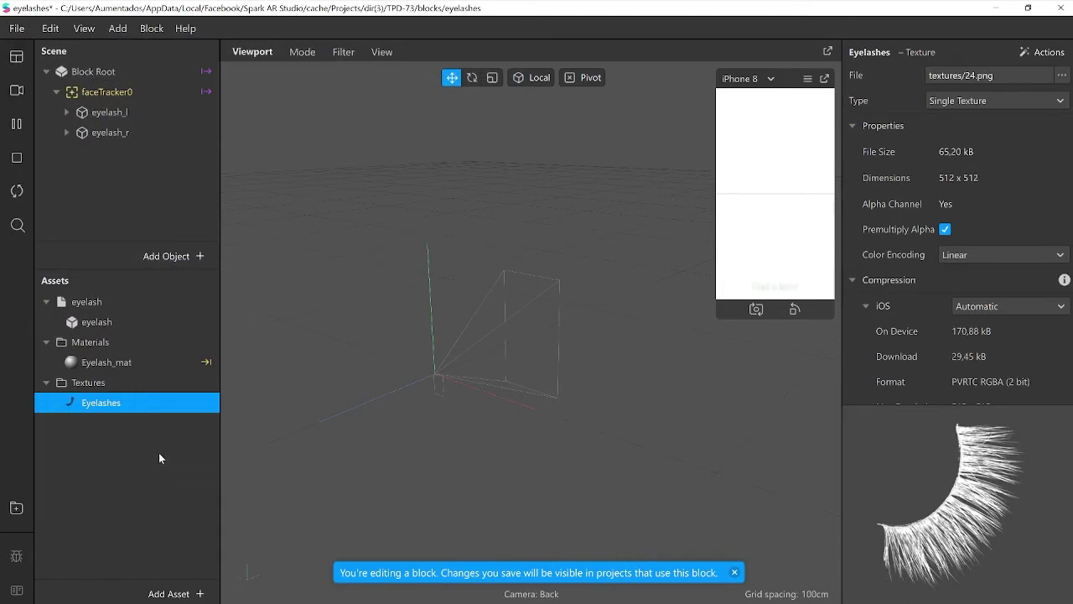
pyautogui.hotkey('ctrl', 's')
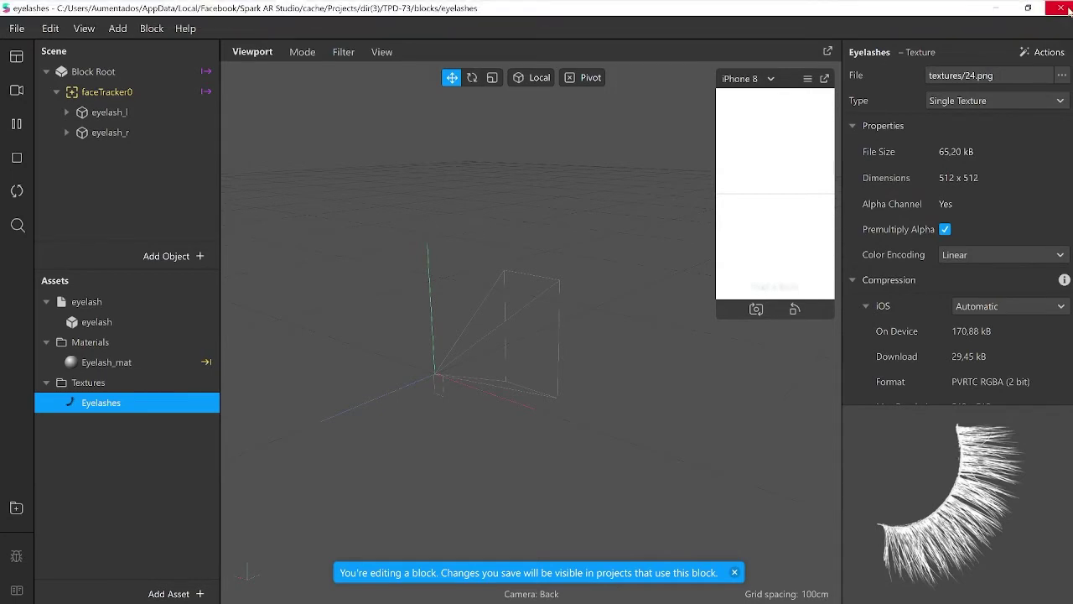
pyautogui.click(1061, 7)
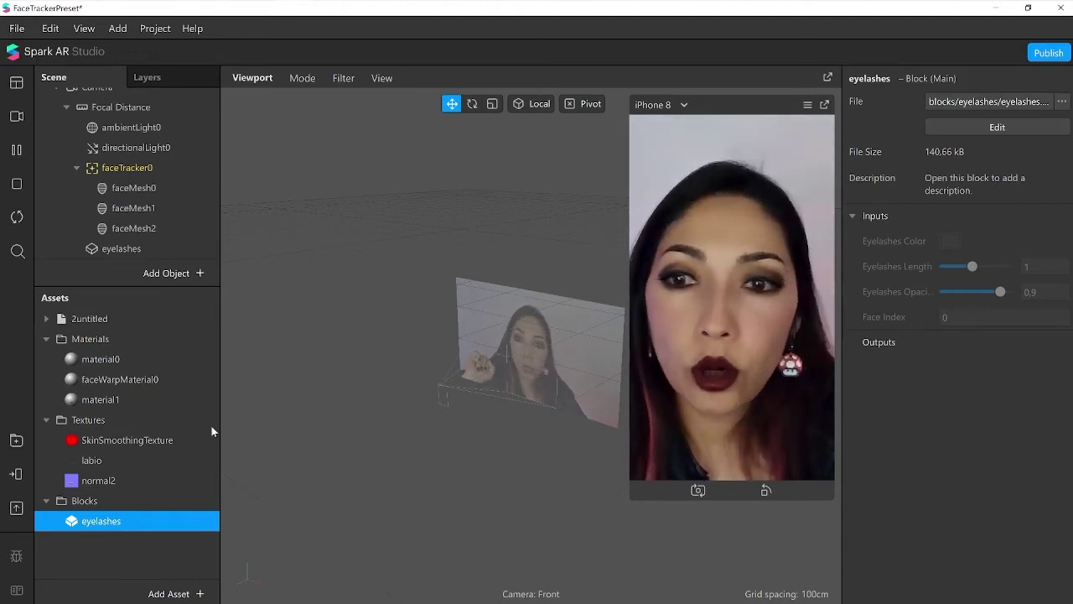
# Step: Set the Eyelashes Length of the scene's eyelashes block to about 1.23
pyautogui.click(146, 249)
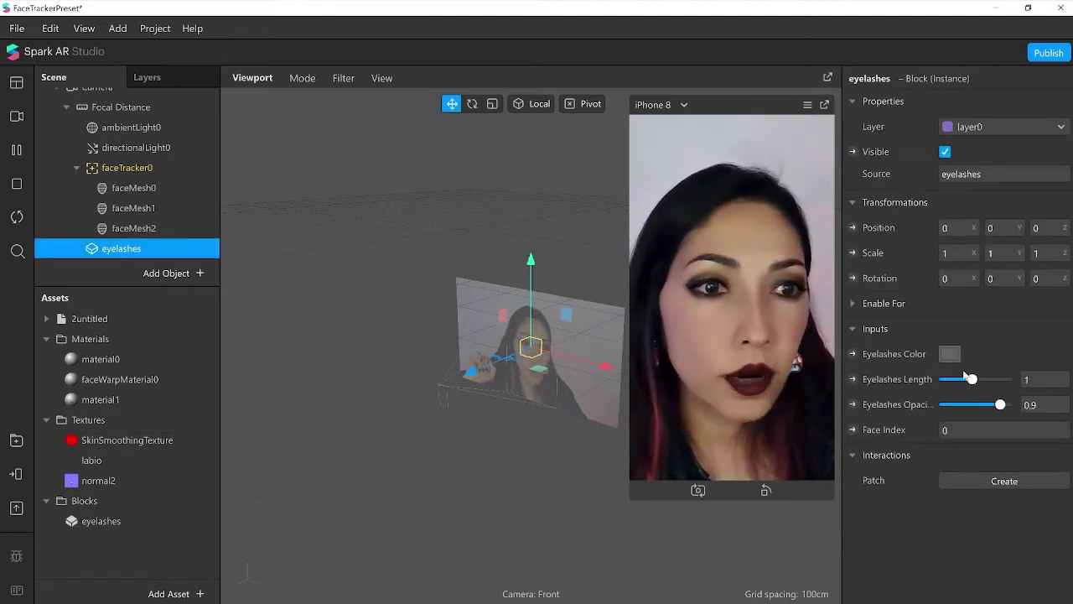
pyautogui.moveTo(973, 380); pyautogui.dragTo(1013, 379)
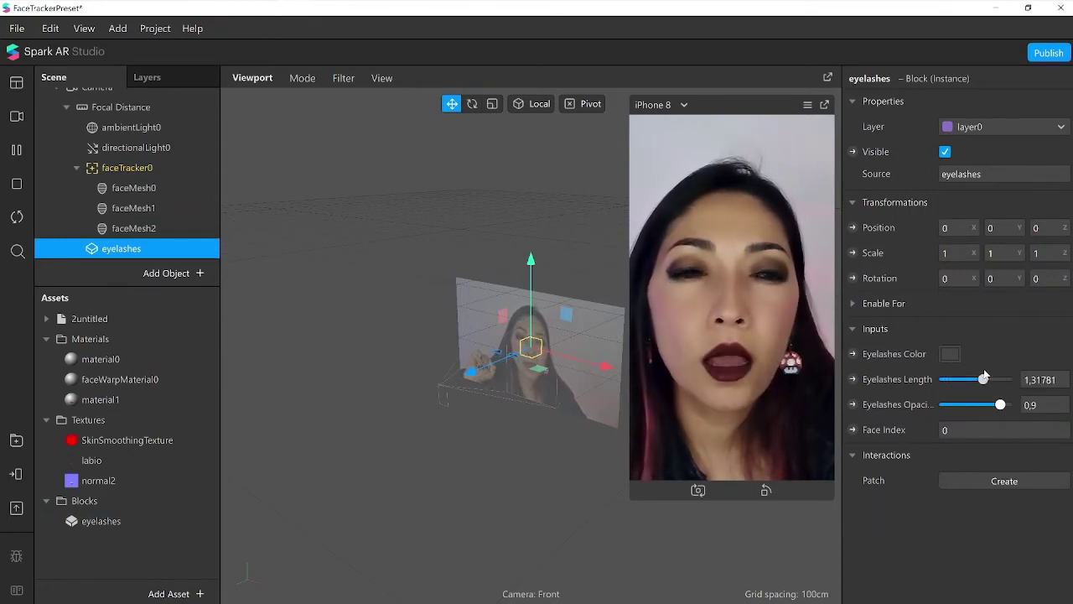
pyautogui.moveTo(986, 377)
pyautogui.mouseDown()
pyautogui.moveTo(974, 379)
pyautogui.moveTo(1009, 382)
pyautogui.moveTo(980, 382)
pyautogui.mouseUp()
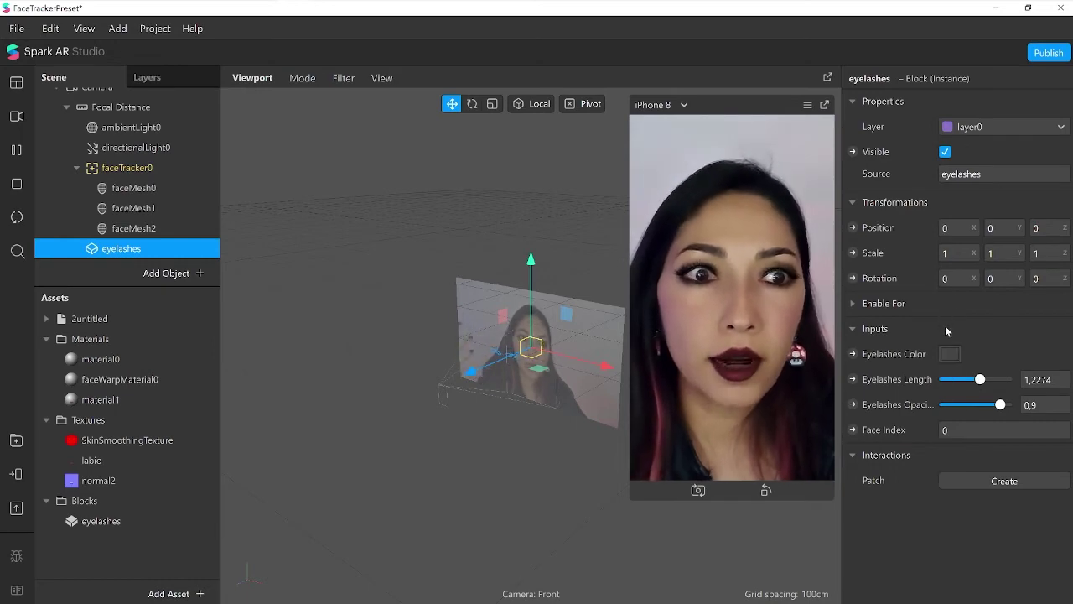
# Step: Try dark red #550000 as the Eyelashes Color
pyautogui.click(950, 354)
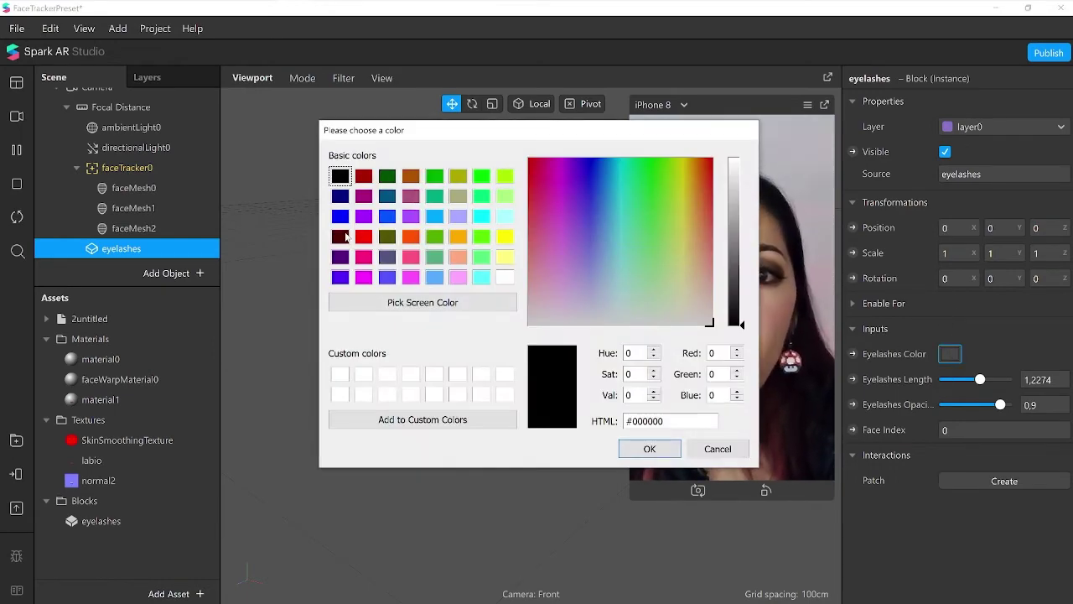
pyautogui.click(341, 237)
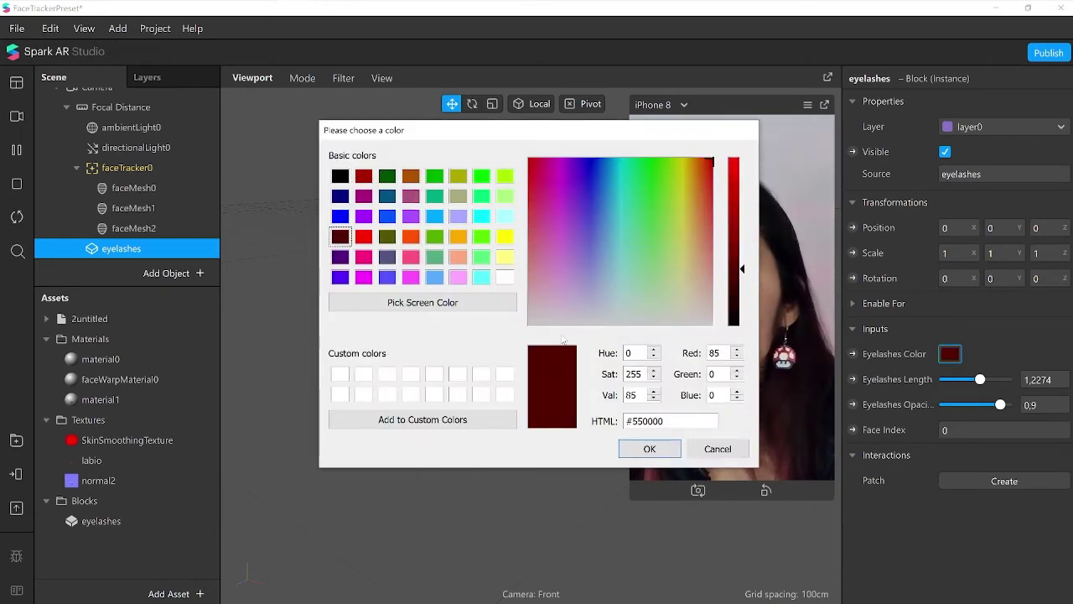
pyautogui.click(649, 448)
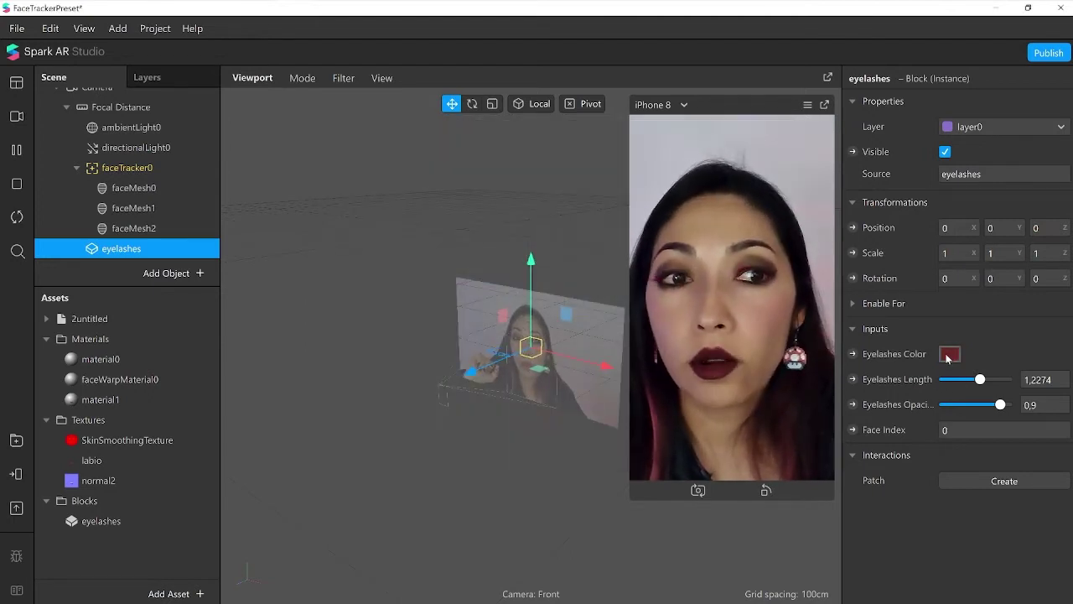
# Step: Set the Eyelashes Color to a very dark purple, #3a002b
pyautogui.click(949, 353)
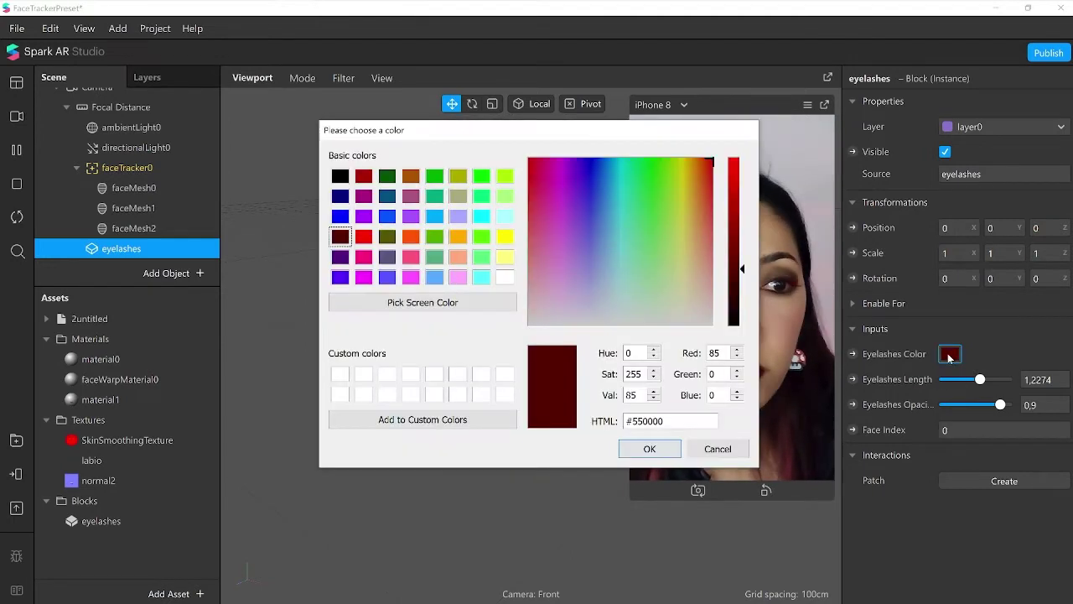
pyautogui.click(364, 196)
pyautogui.click(735, 257)
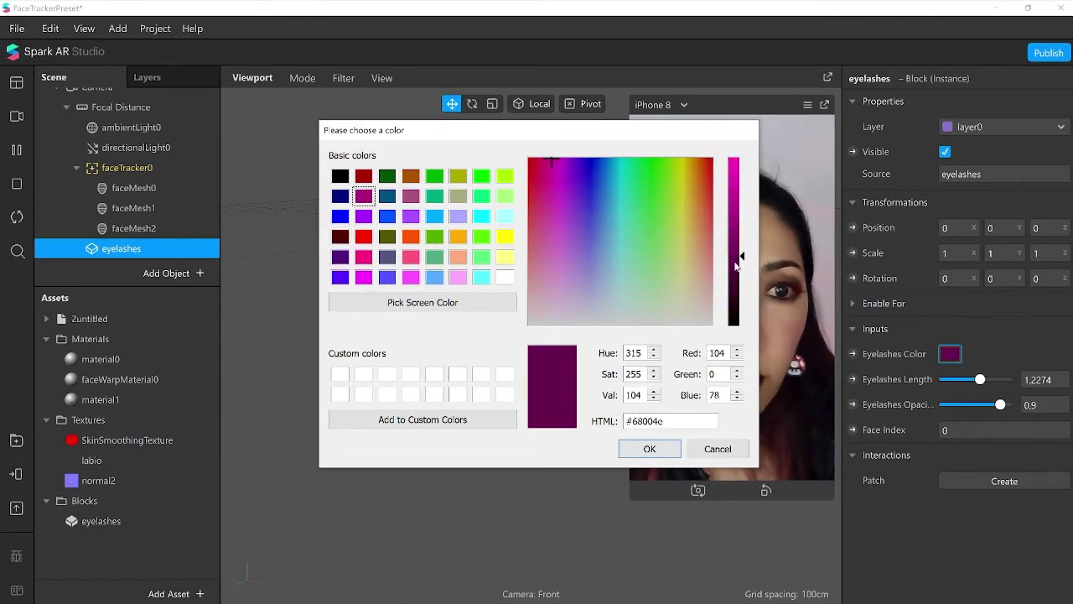
pyautogui.click(650, 449)
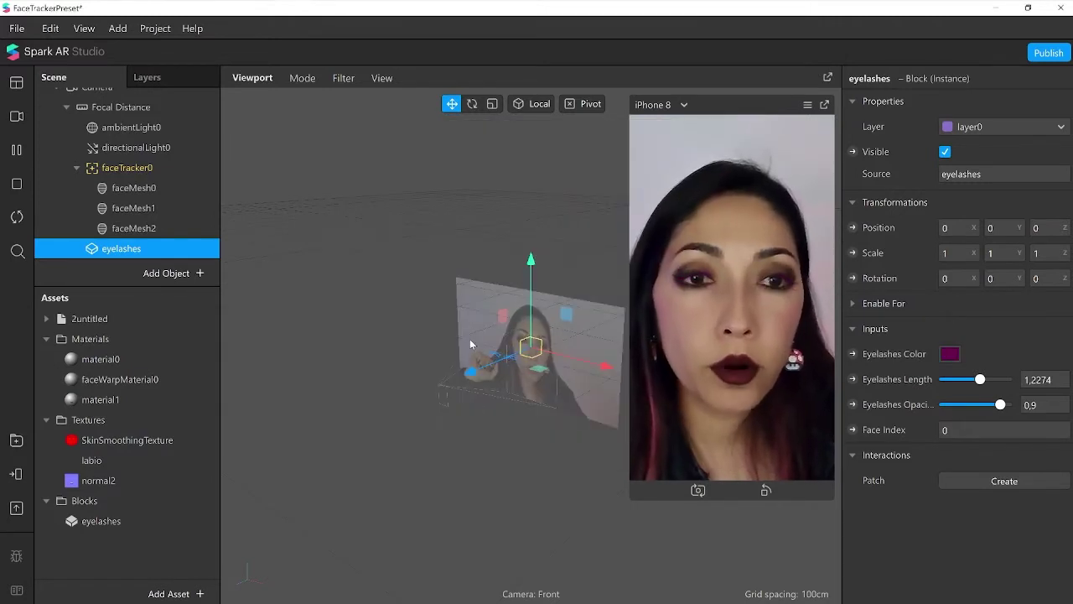
pyautogui.click(950, 353)
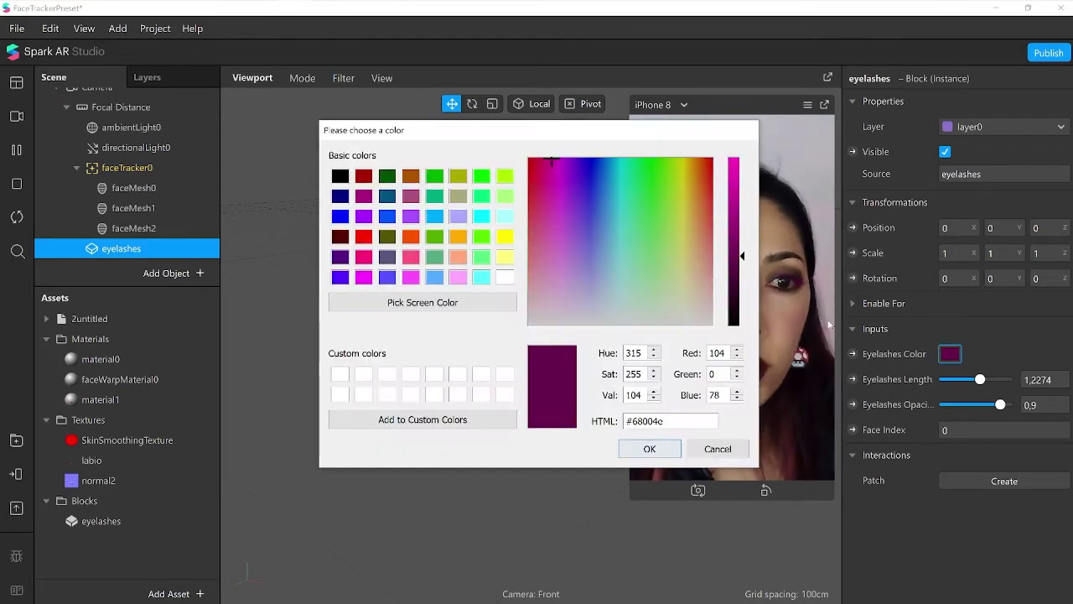
pyautogui.click(734, 289)
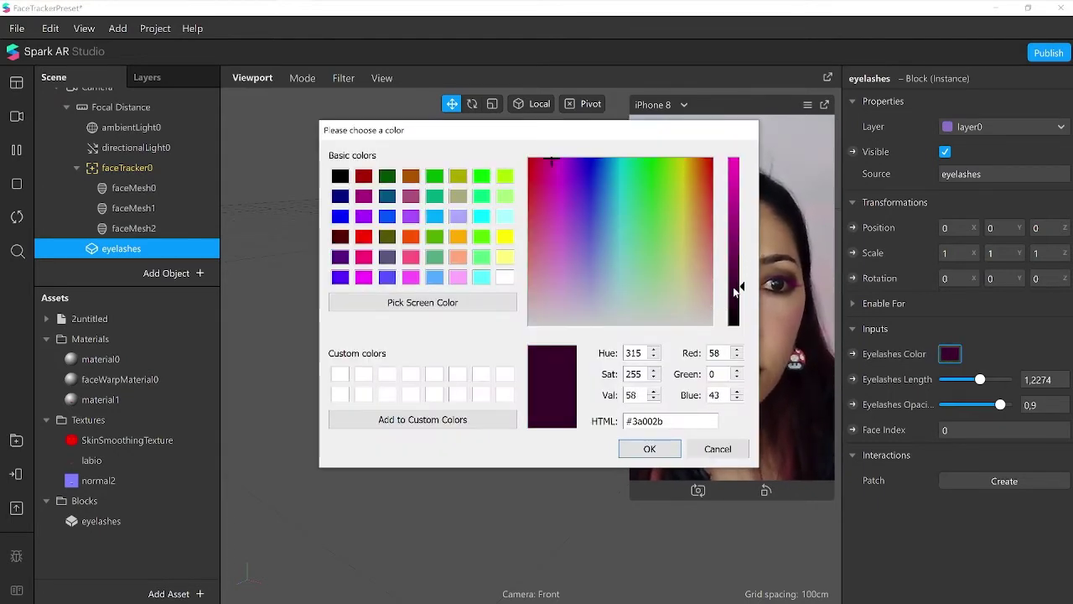
pyautogui.click(650, 448)
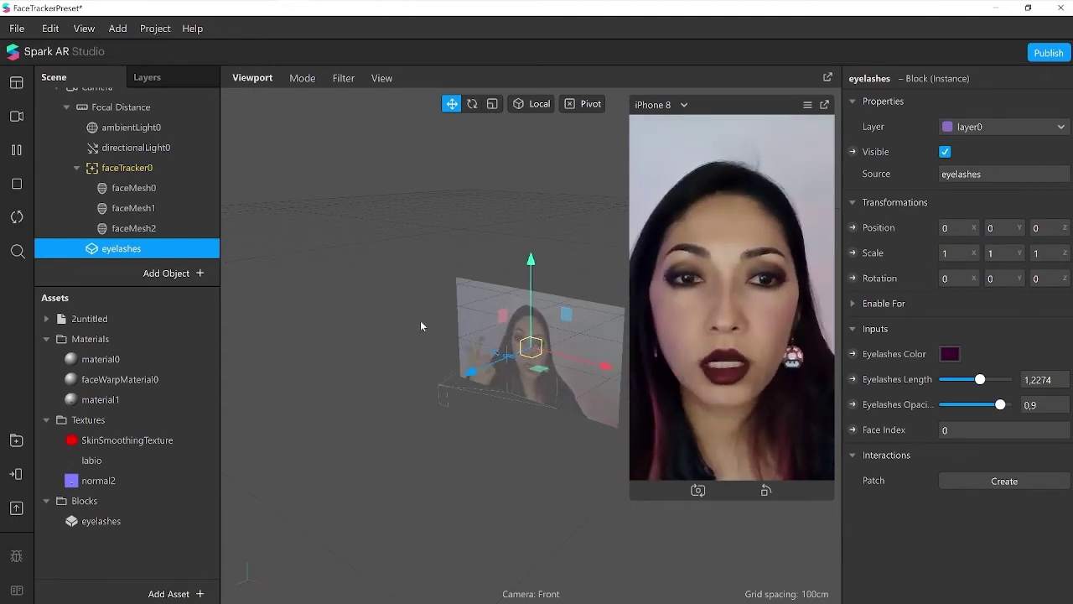
# Step: Import the Eye Color block by Spark AR Assets from the AR Library and add it to the scene
pyautogui.click(16, 441)
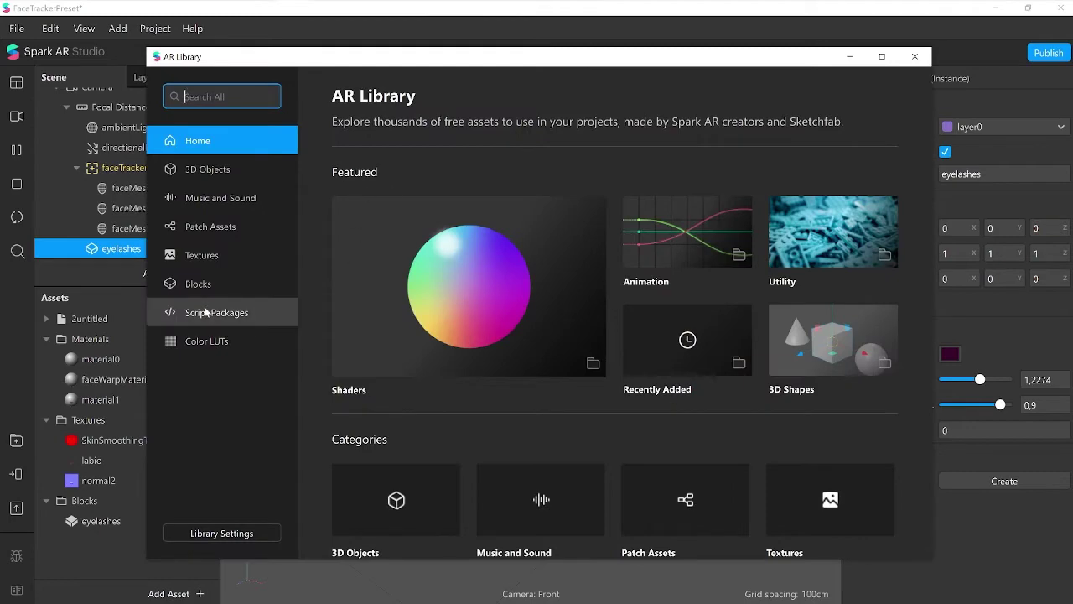
pyautogui.click(198, 283)
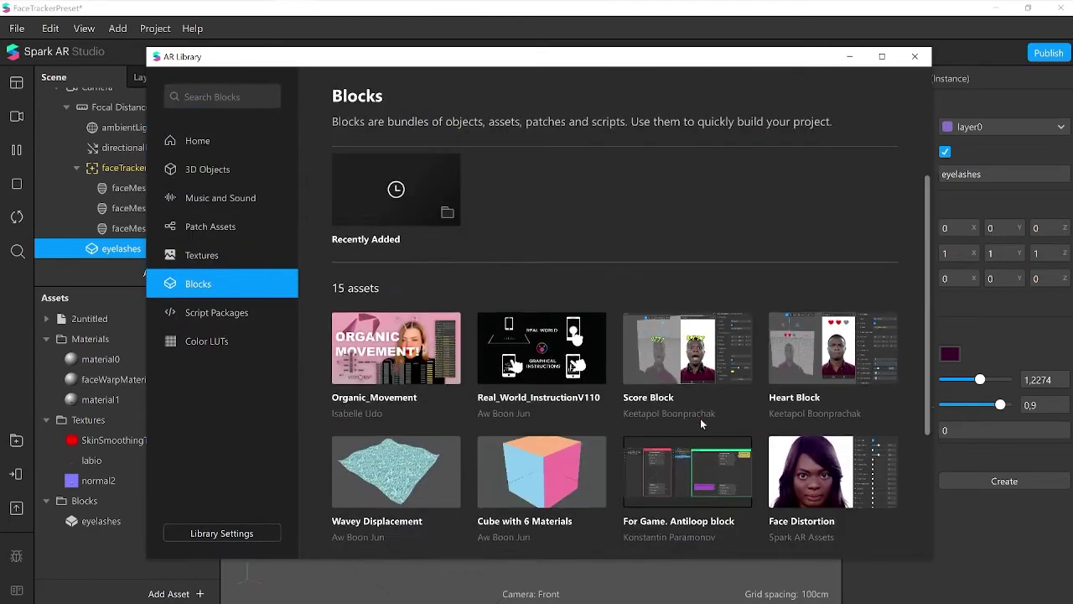
pyautogui.scroll(-3, 700, 419)
pyautogui.click(613, 517)
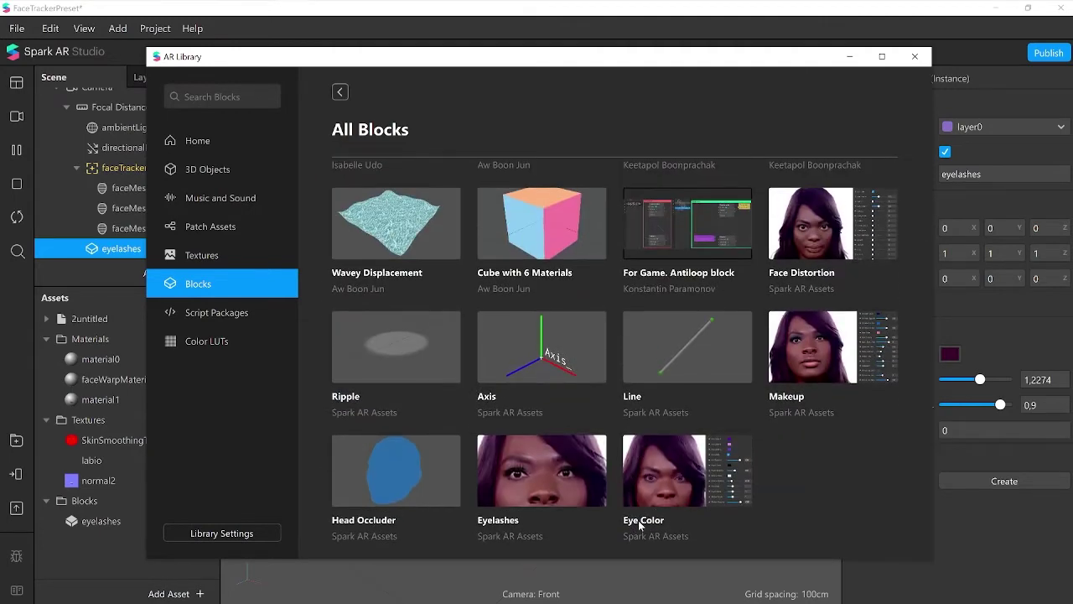
pyautogui.click(669, 479)
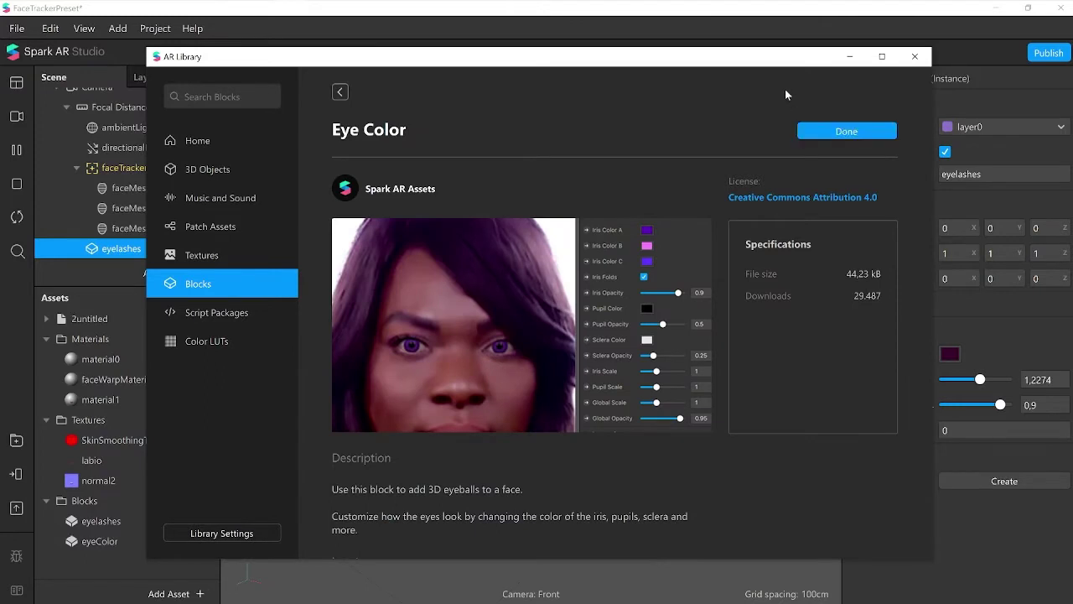
pyautogui.click(914, 57)
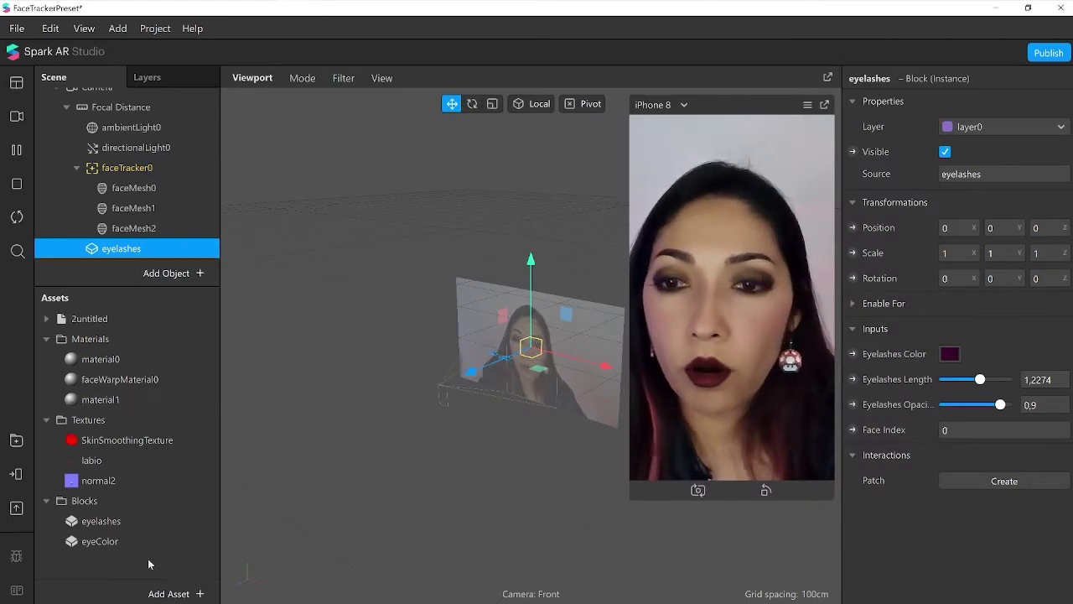
pyautogui.click(94, 543)
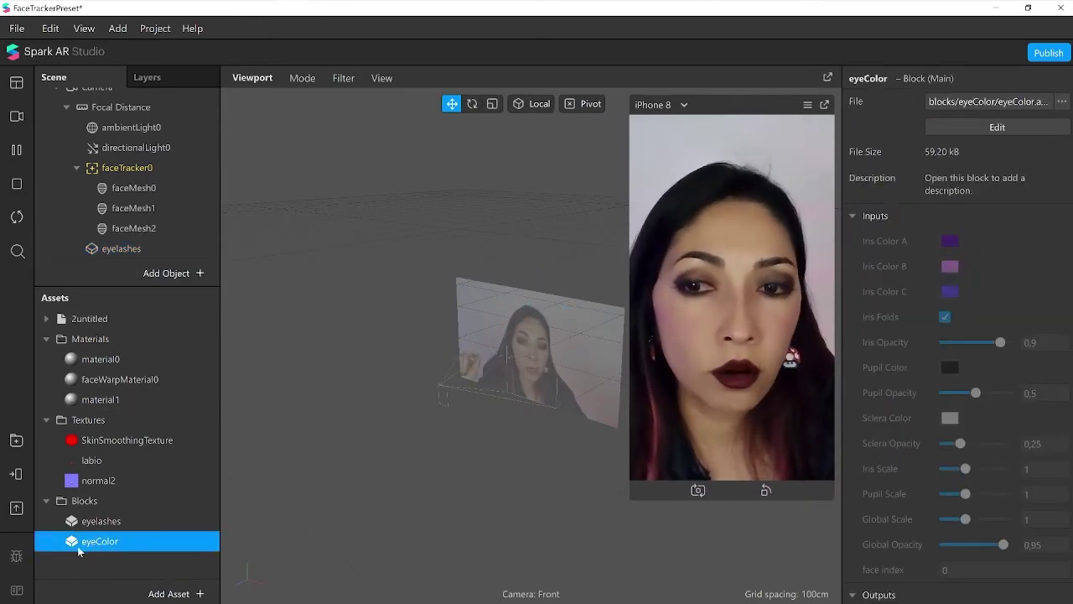
pyautogui.moveTo(99, 541); pyautogui.dragTo(105, 104)
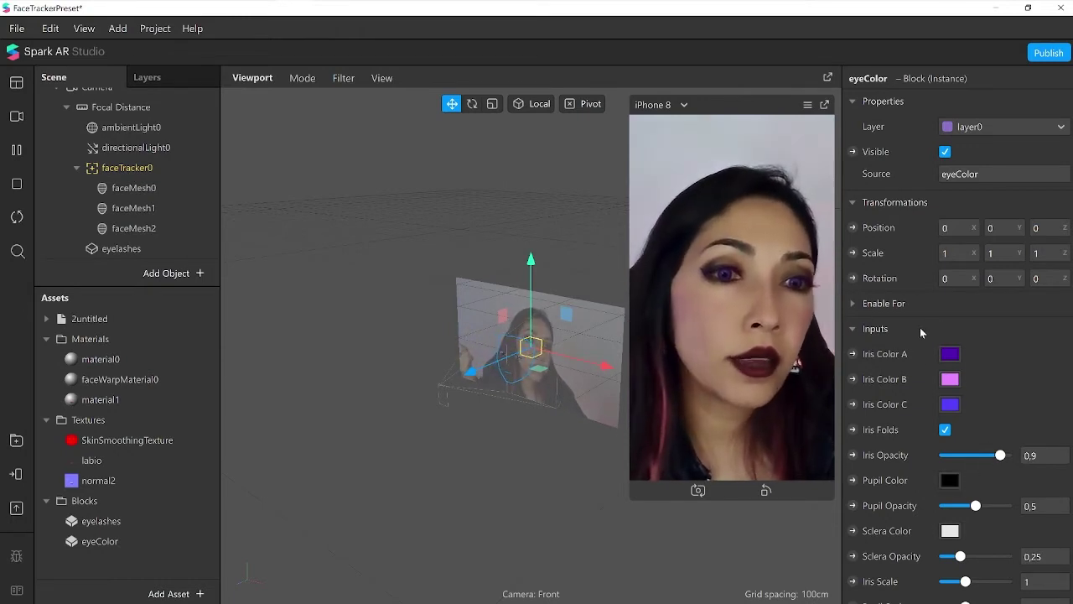
# Step: Try magenta #aa007f as Iris Color A of the eyeColor block
pyautogui.click(951, 353)
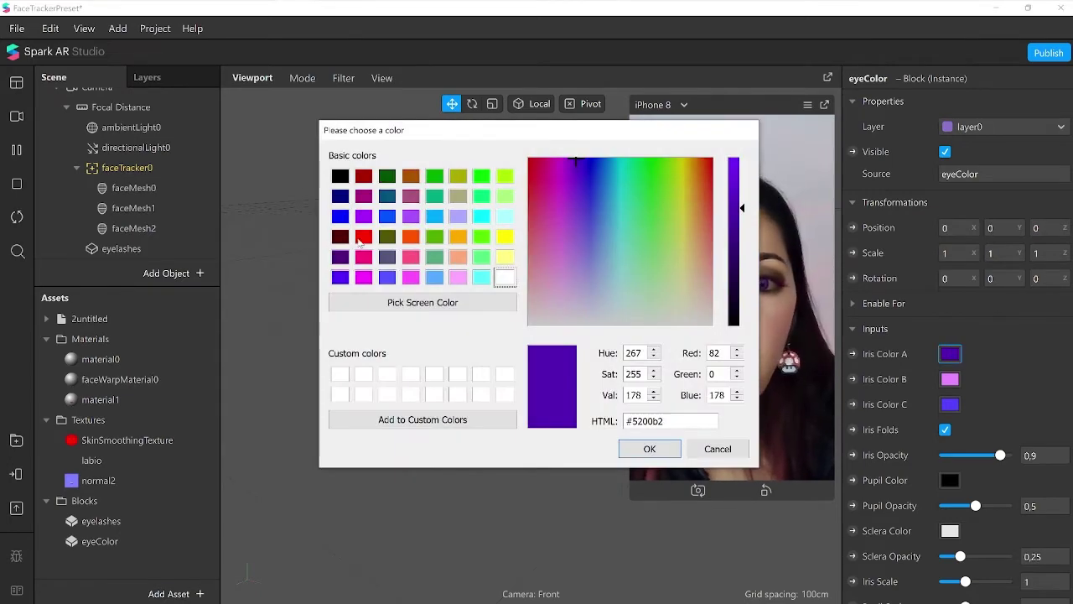
pyautogui.click(364, 196)
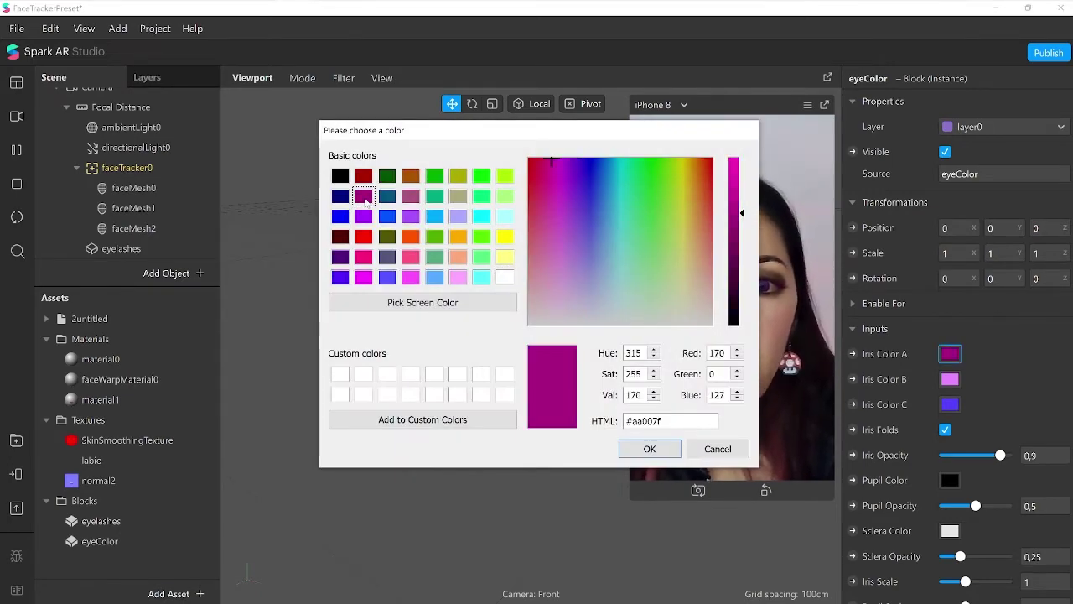
pyautogui.click(650, 450)
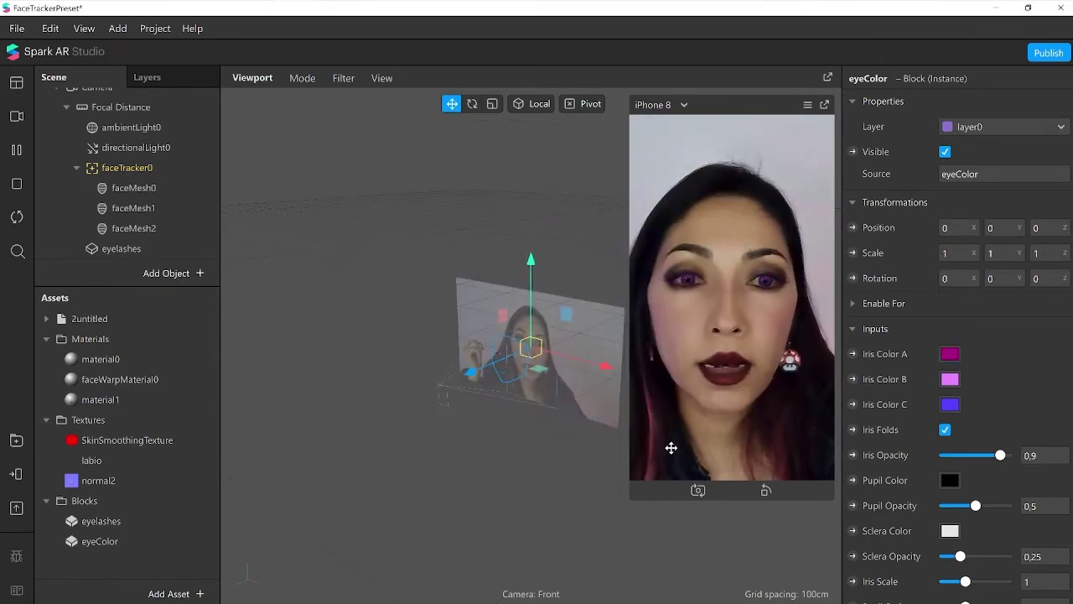
# Step: Set the eyeColor block's Iris Color A to pink #ff007f and its Sclera Opacity to 0
pyautogui.click(950, 354)
pyautogui.click(364, 259)
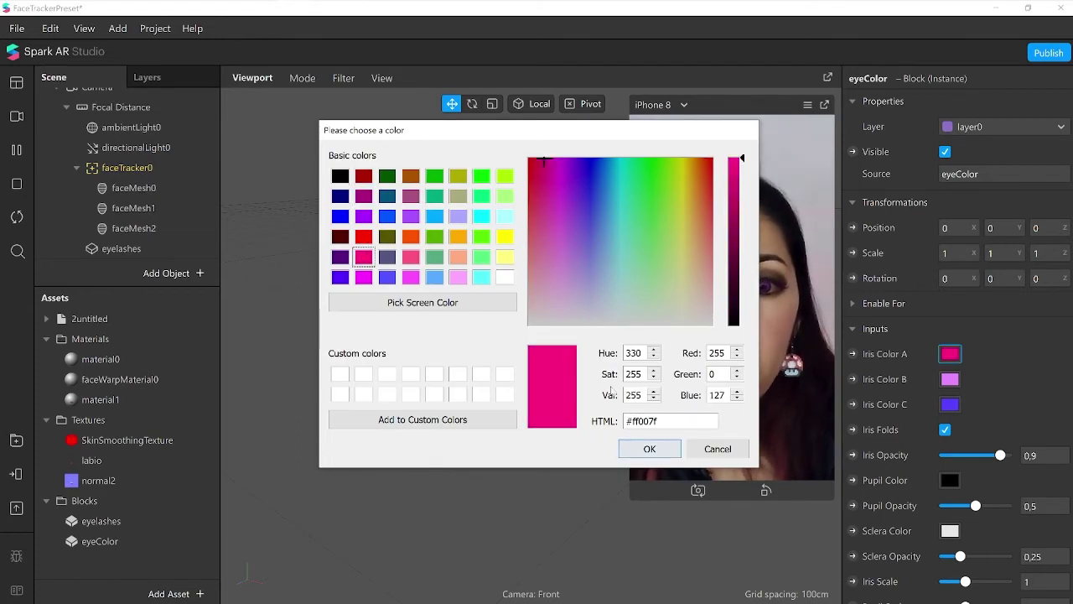
pyautogui.click(650, 449)
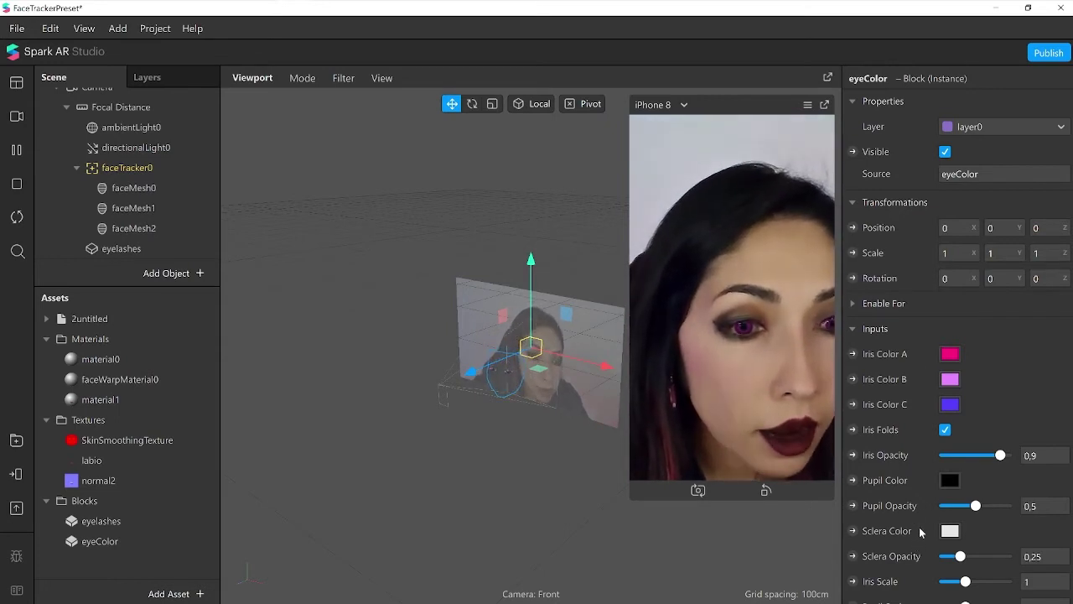
pyautogui.scroll(-3, 920, 532)
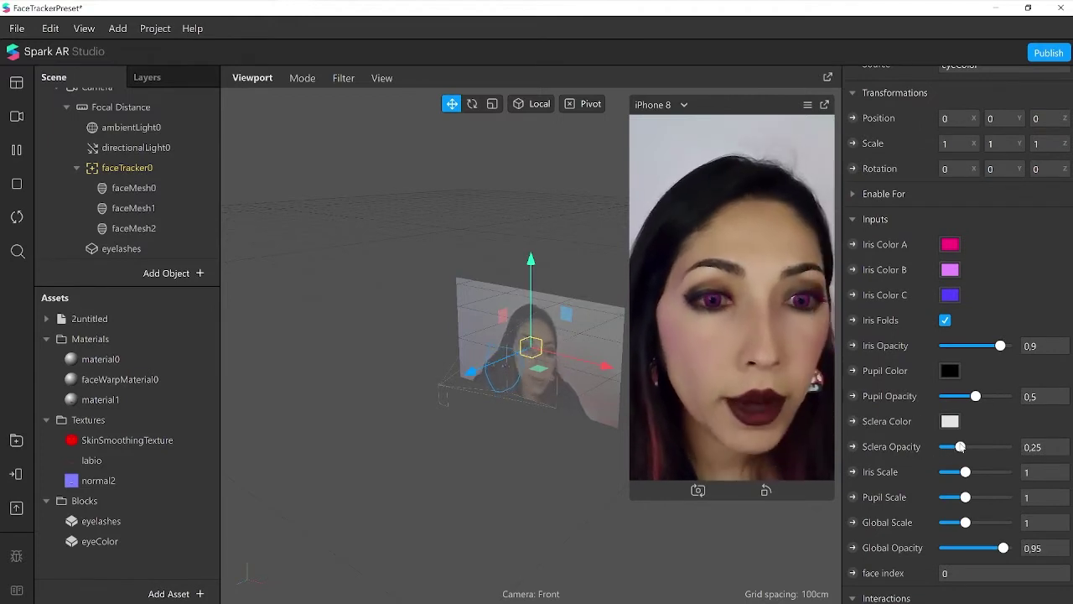
pyautogui.moveTo(961, 447); pyautogui.dragTo(924, 453)
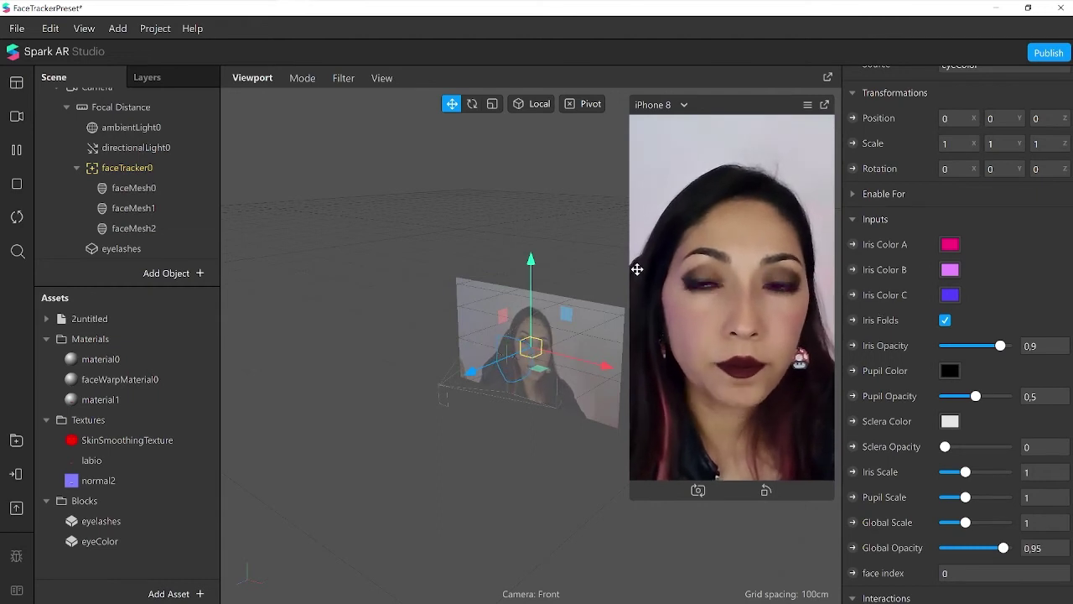
# Step: Pause the face preview video and switch to After Effects
pyautogui.click(17, 151)
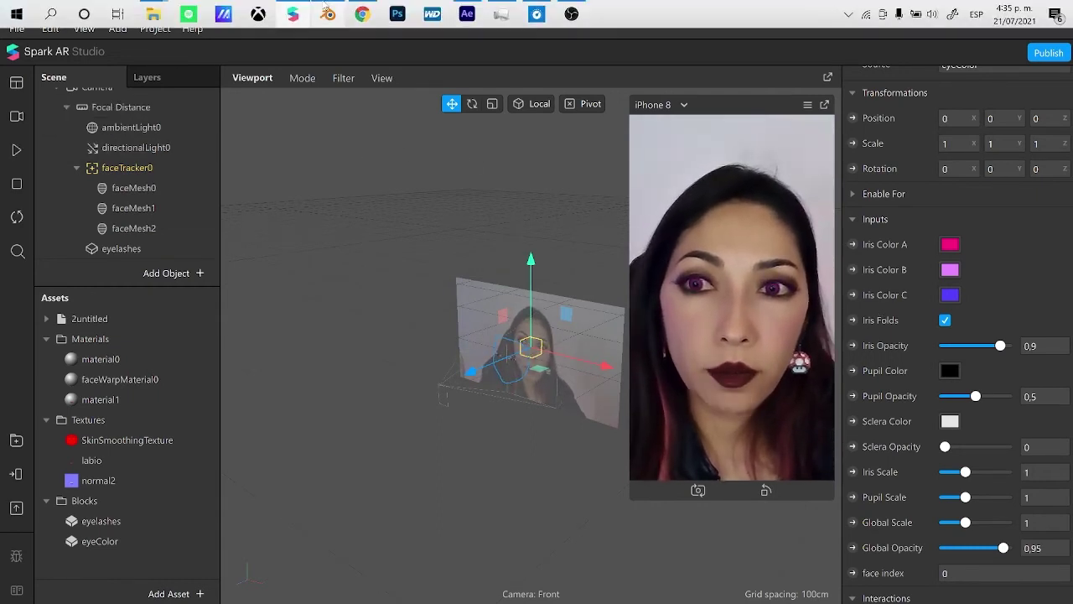
pyautogui.click(467, 13)
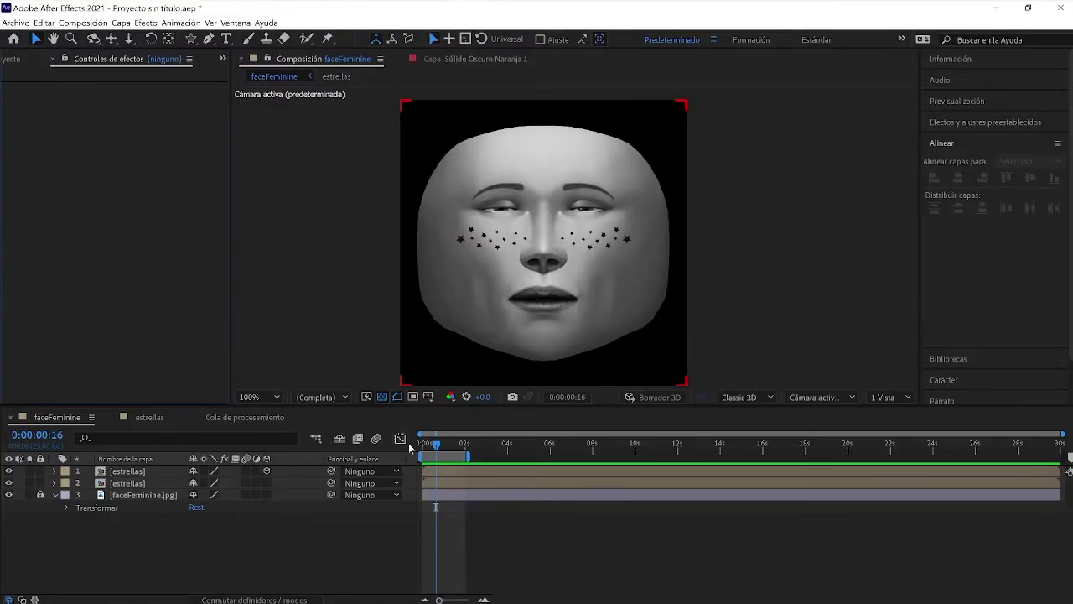
# Step: Toggle the visibility of the faceFeminine.jpg layer off and on, and close the render queue
pyautogui.click(9, 494)
pyautogui.click(9, 495)
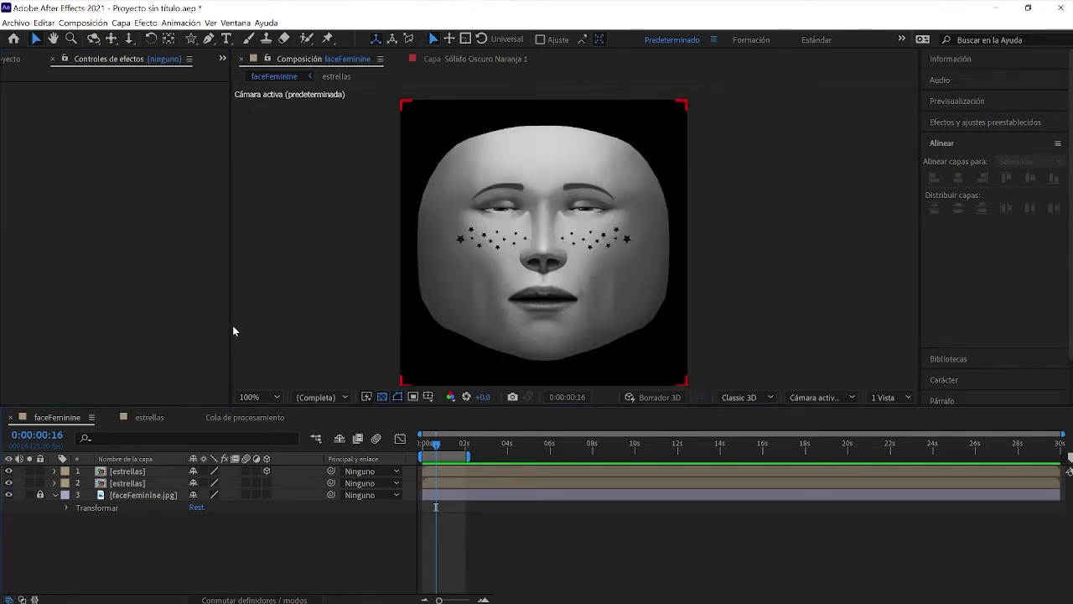
pyautogui.click(195, 418)
# Step: Create a new composition of 1024 × 1024 px at 25 frames per second, lasting 30 seconds
pyautogui.click(82, 22)
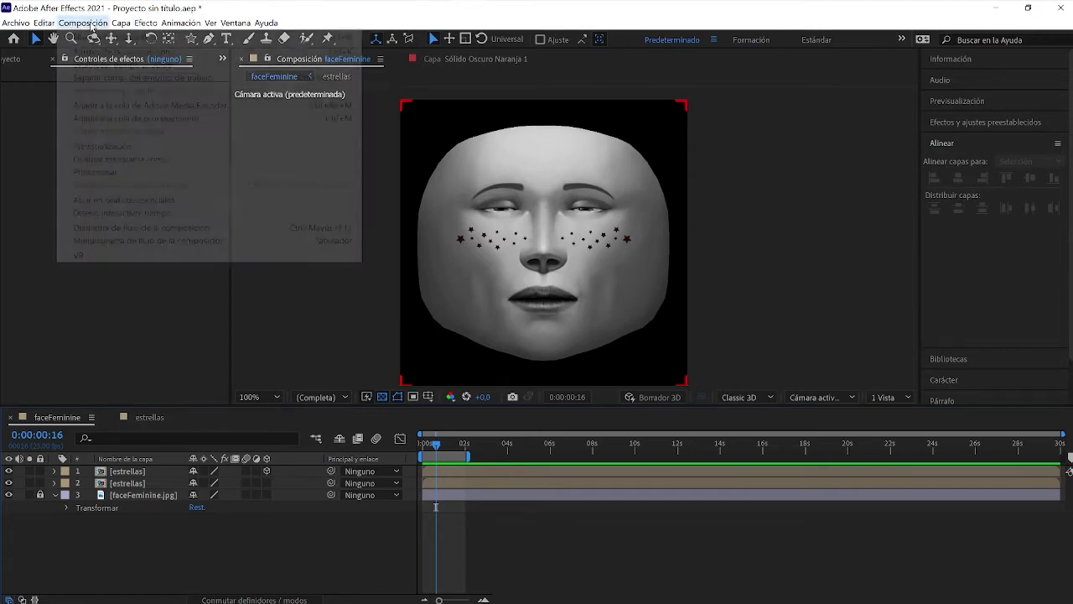
pyautogui.click(100, 39)
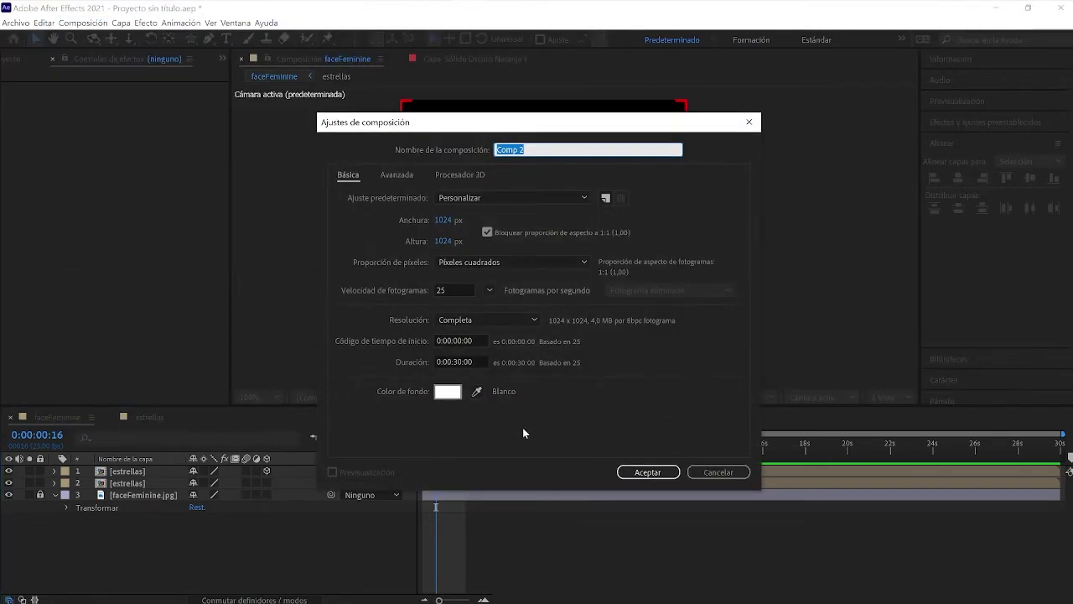
pyautogui.click(659, 473)
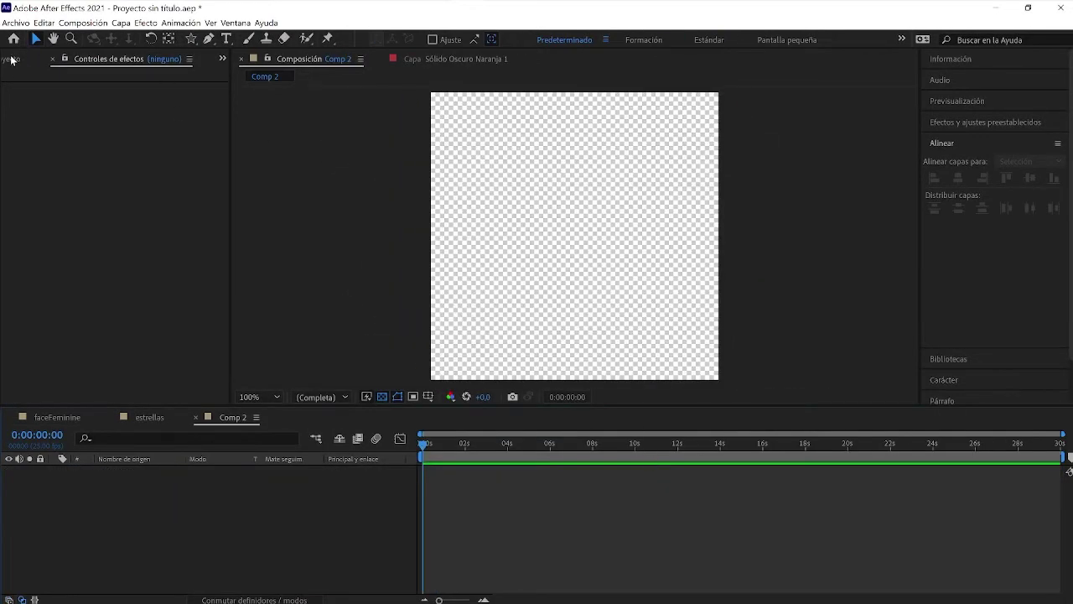
# Step: Place the faceFeminine.jpg face reference in the new composition and center it vertically
pyautogui.click(11, 60)
pyautogui.click(46, 239)
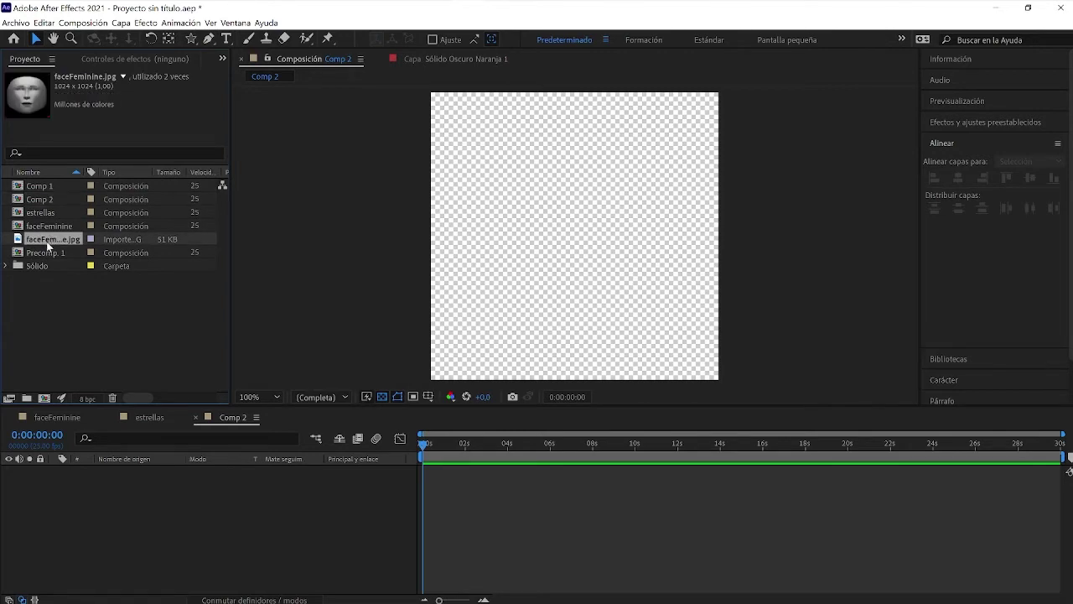
pyautogui.moveTo(47, 241); pyautogui.dragTo(576, 227)
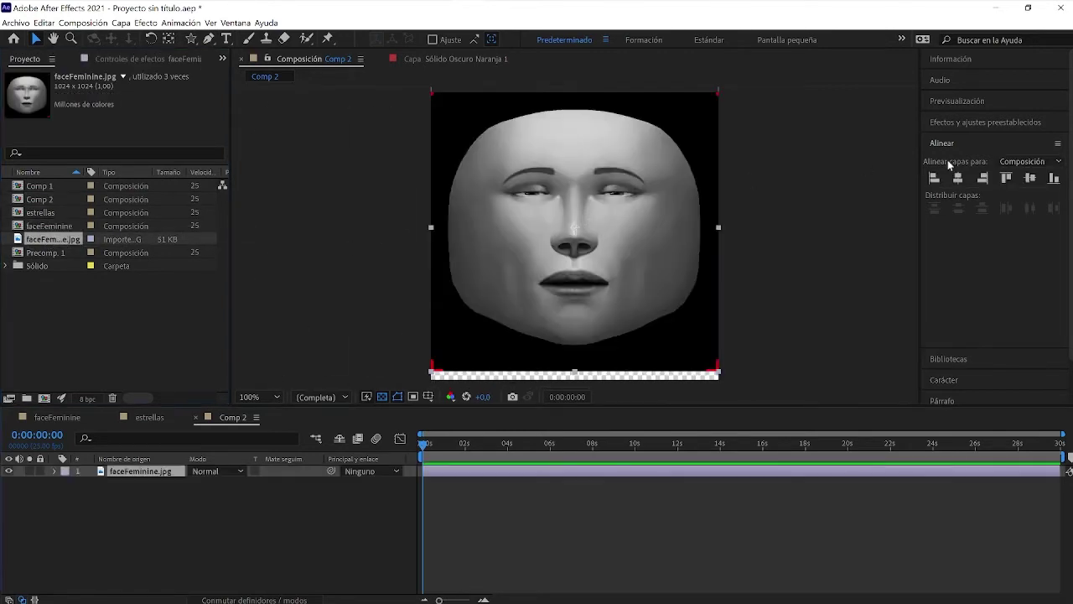
pyautogui.click(1032, 179)
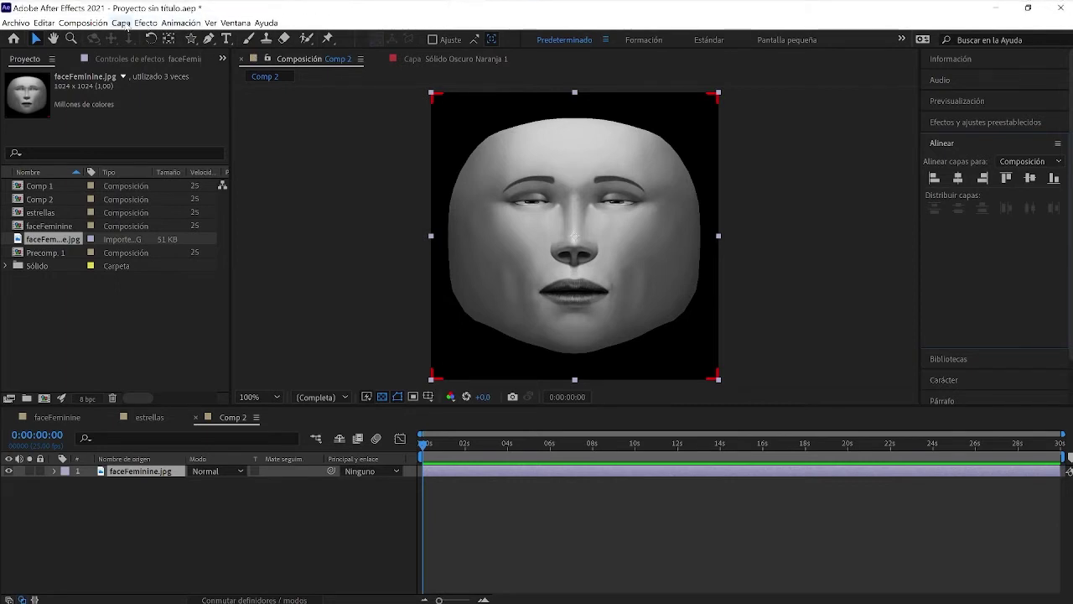
# Step: Add a 1024 × 1024 px solid layer in very dark brown #200E00 above the face reference
pyautogui.click(122, 23)
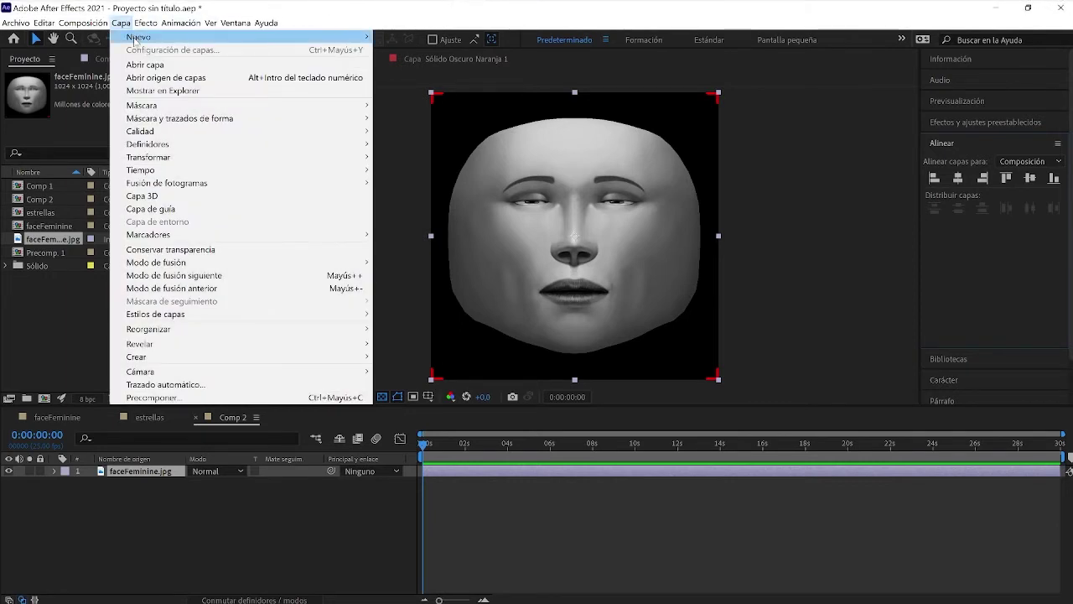
pyautogui.moveTo(139, 40)
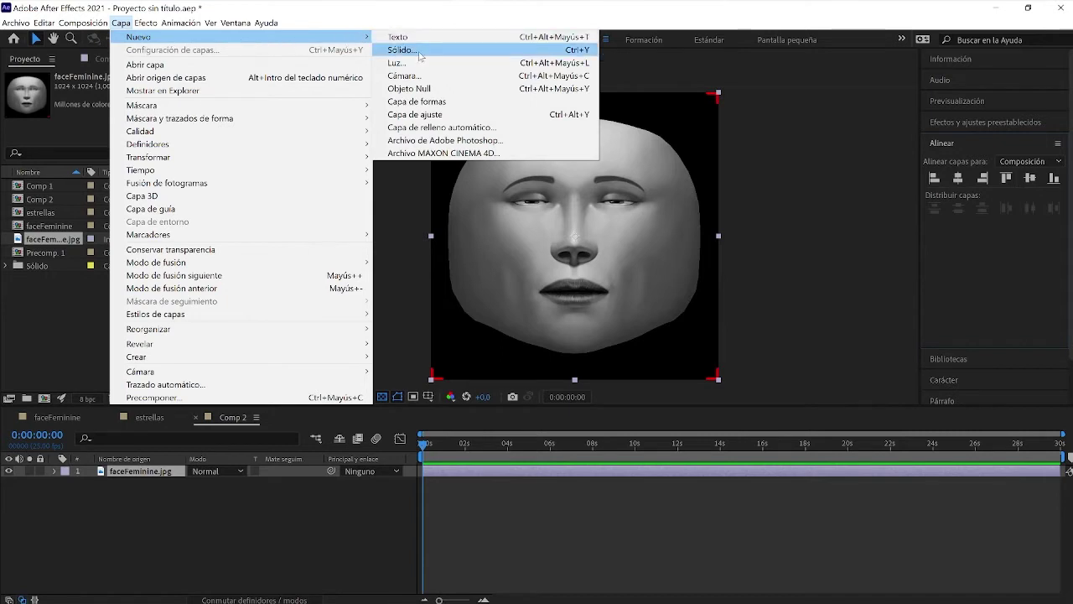
pyautogui.click(419, 52)
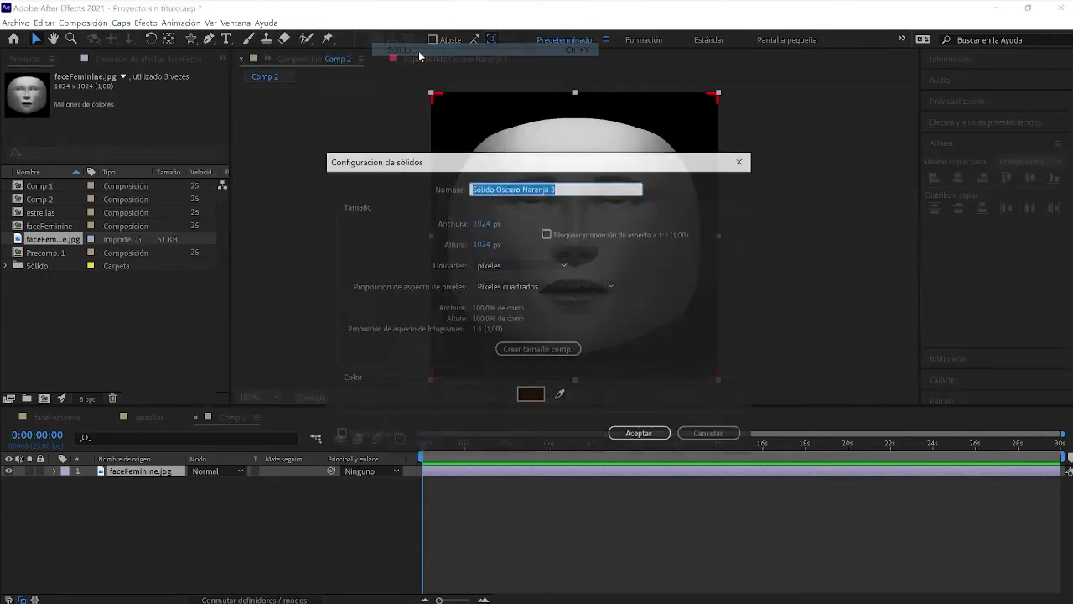
pyautogui.click(531, 394)
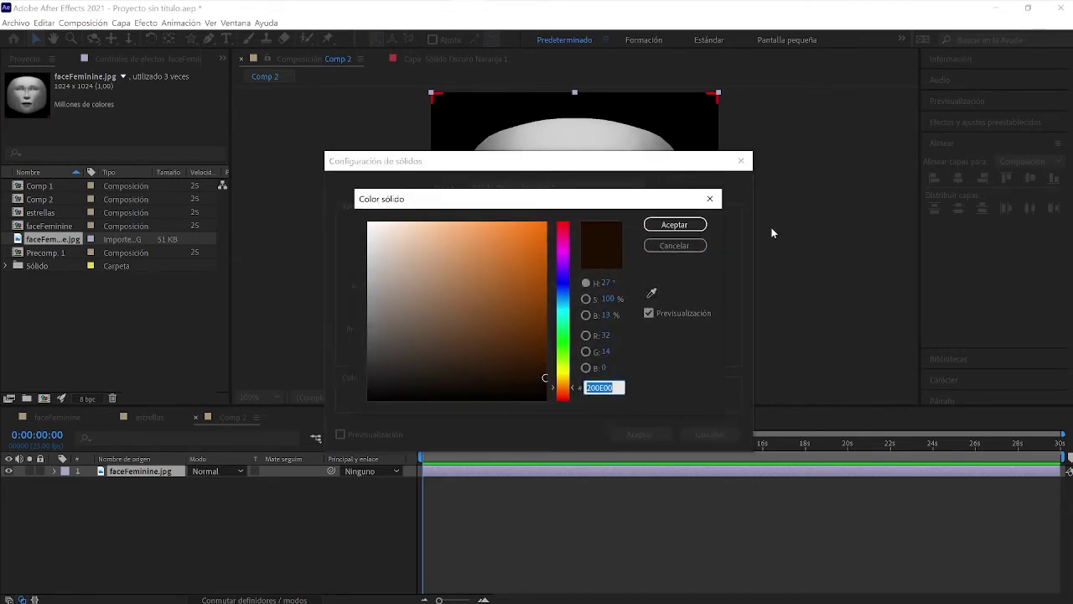
pyautogui.click(669, 225)
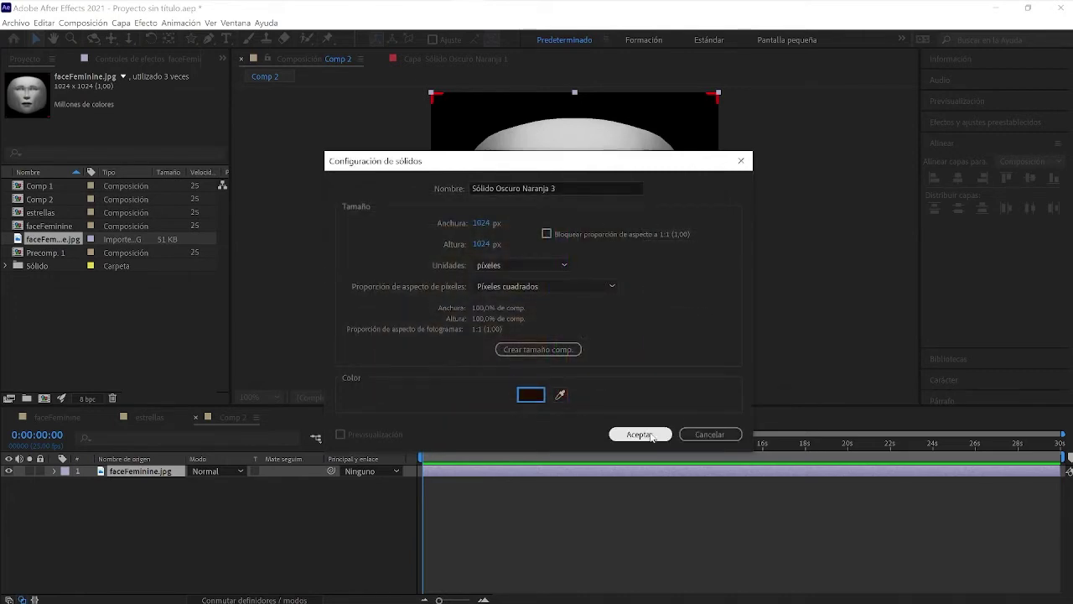
pyautogui.click(652, 434)
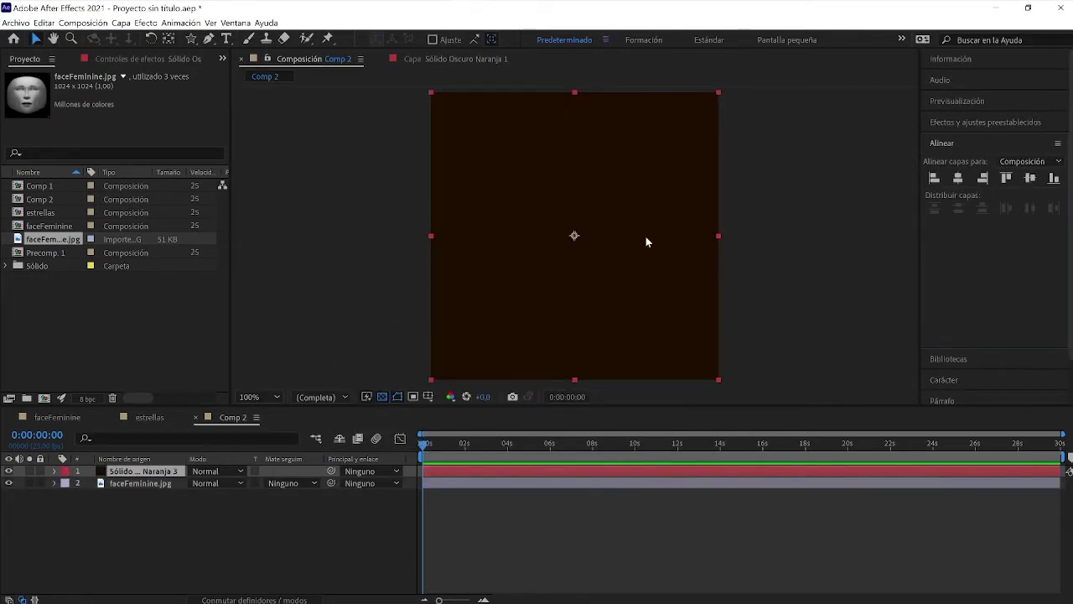
# Step: Draw a small star-shaped mask on the dark solid, beside the bridge of the nose, with the Star tool
pyautogui.click(192, 39)
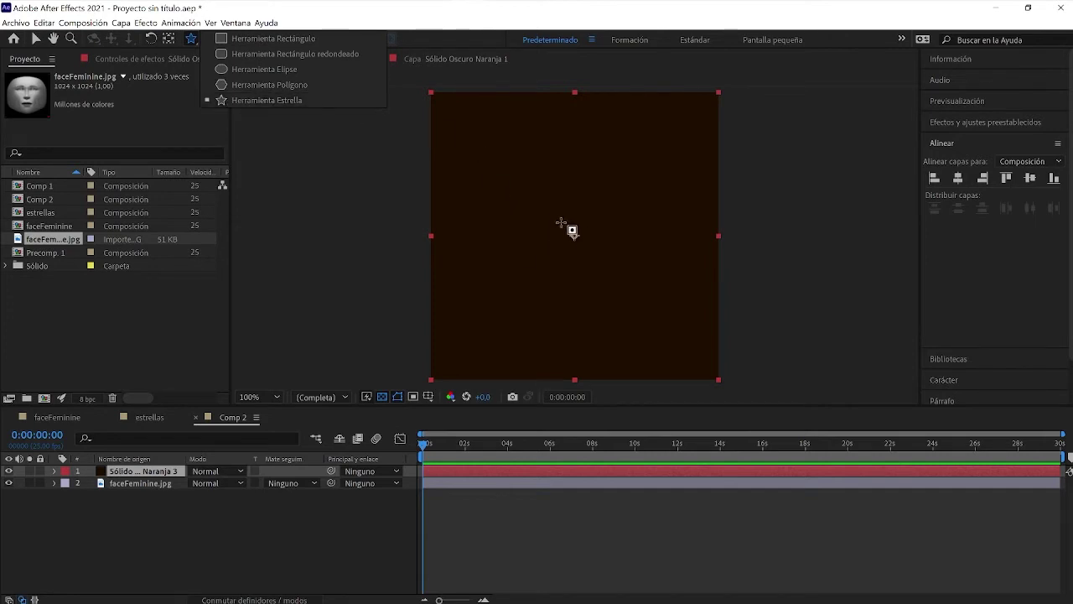
pyautogui.moveTo(561, 220); pyautogui.dragTo(562, 233)
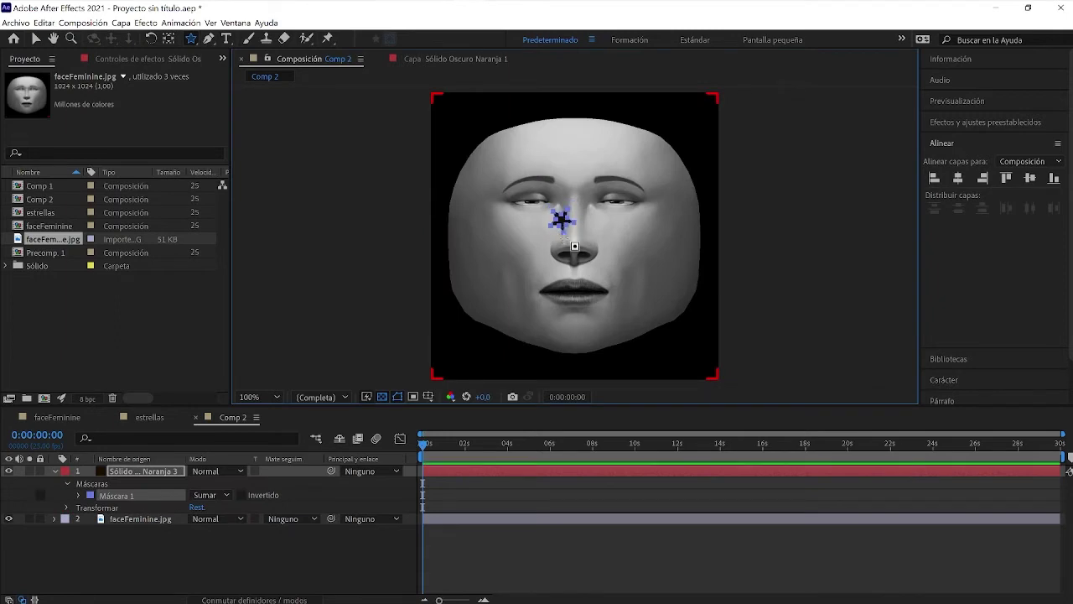
pyautogui.click(36, 39)
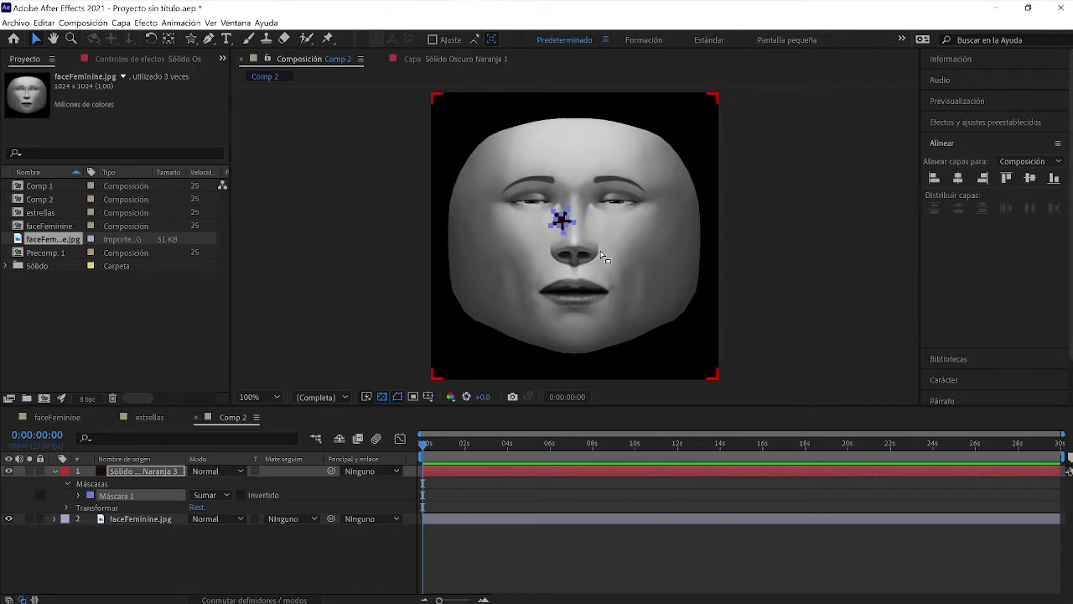
# Step: Open the star solid in the Layer view, place its anchor point at the star's center, and return to the composition
pyautogui.click(562, 219)
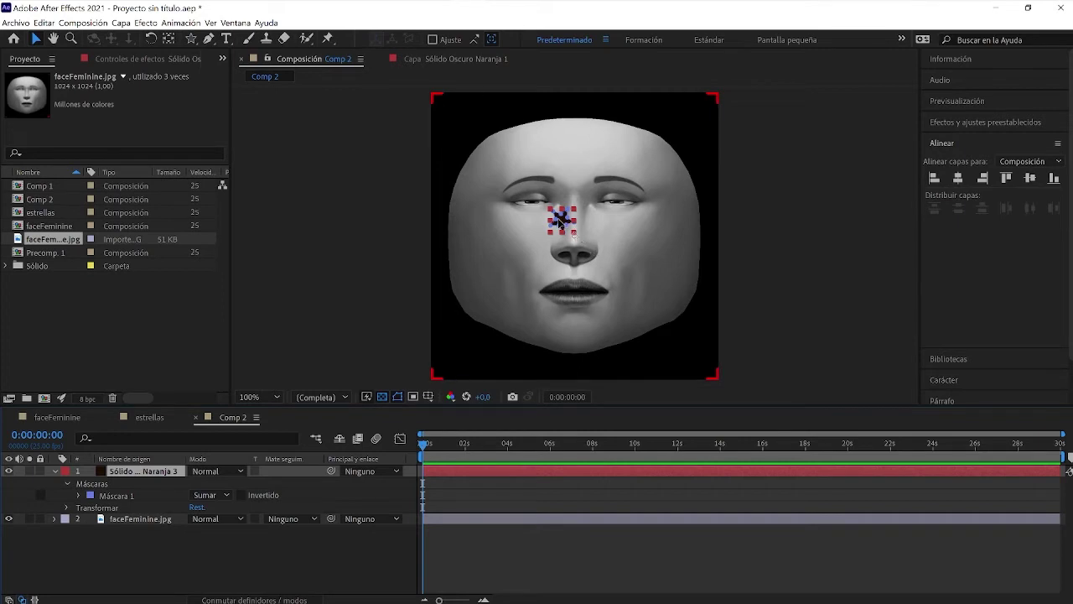
pyautogui.click(562, 220)
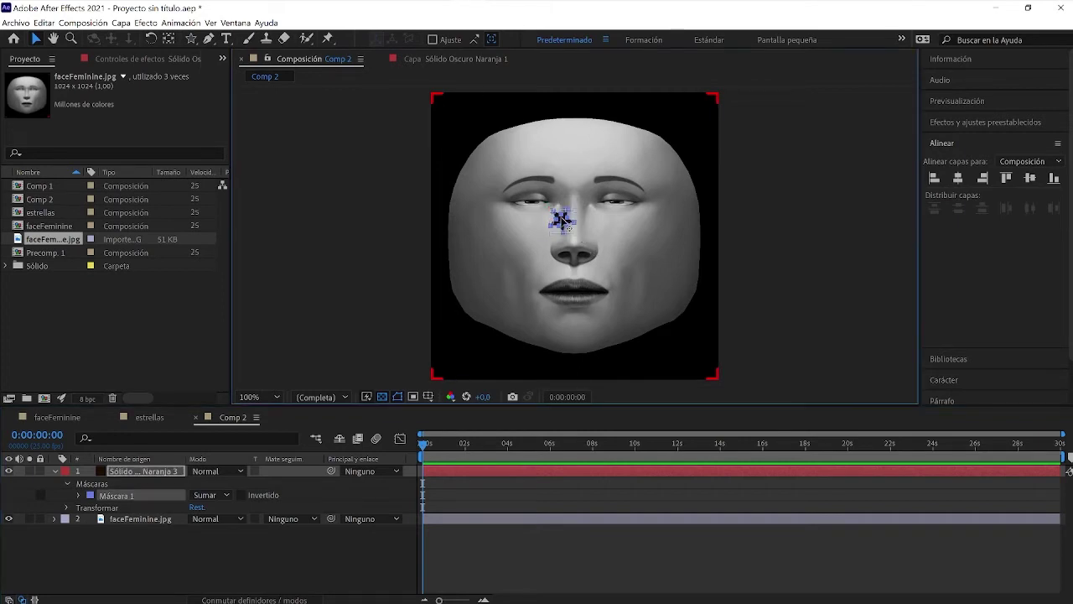
pyautogui.click(461, 474)
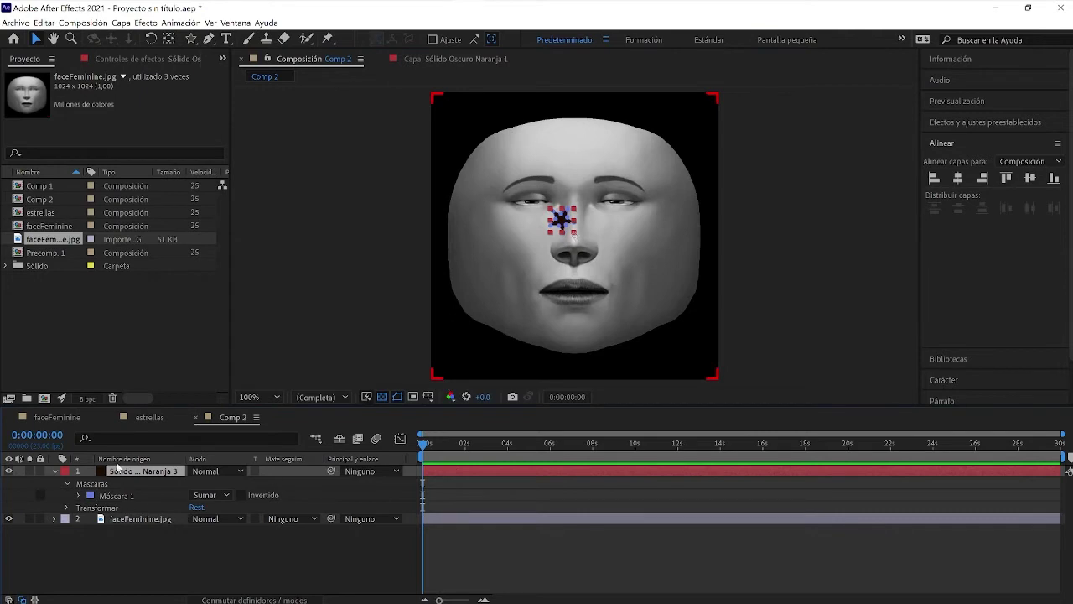
pyautogui.doubleClick(559, 217)
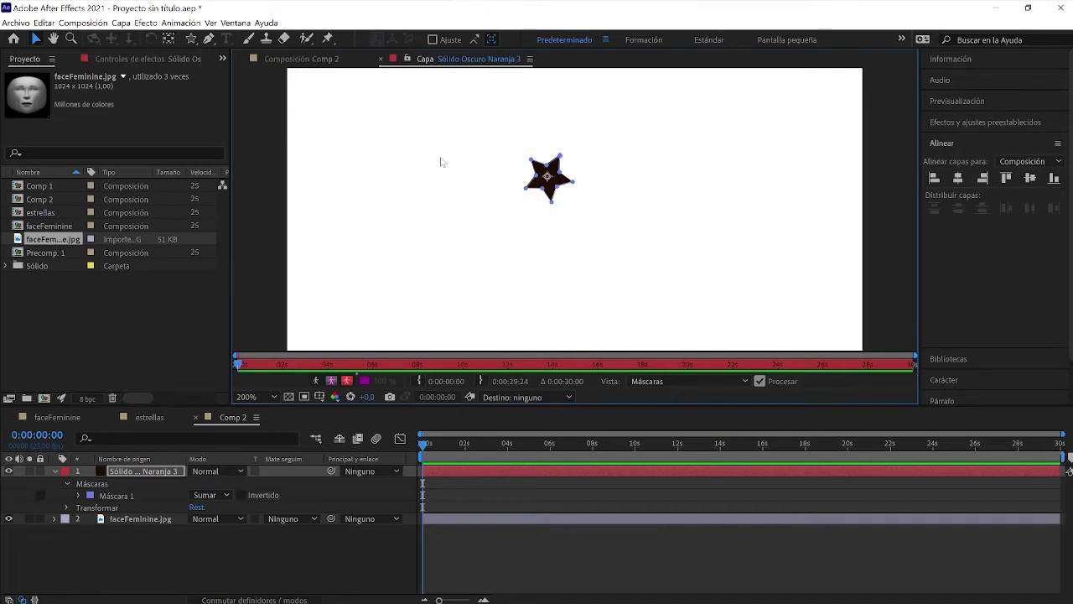
pyautogui.click(319, 59)
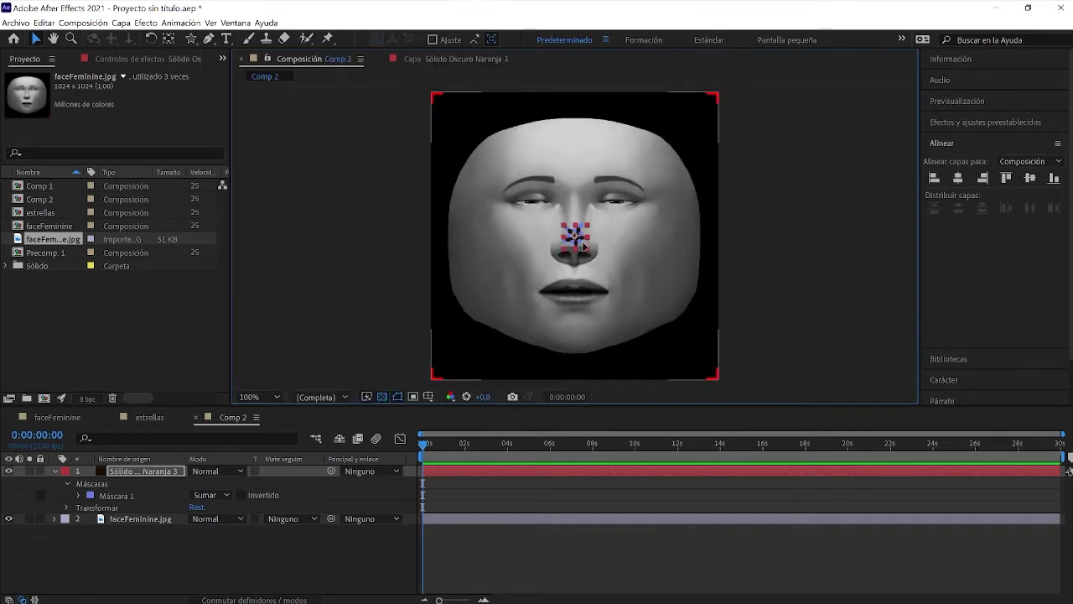
pyautogui.click(520, 285)
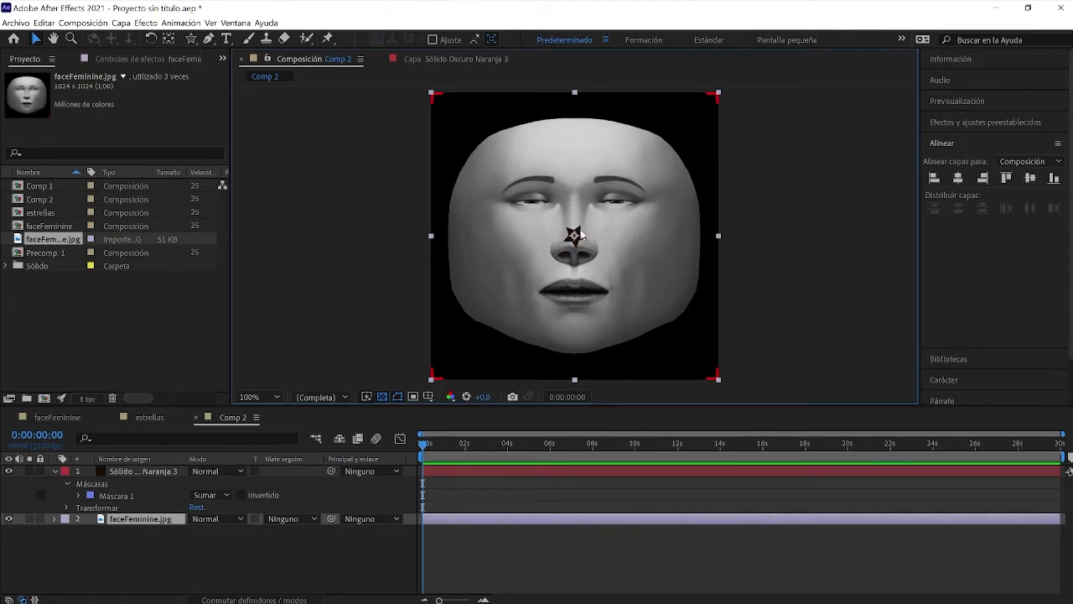
pyautogui.moveTo(580, 236); pyautogui.dragTo(519, 210)
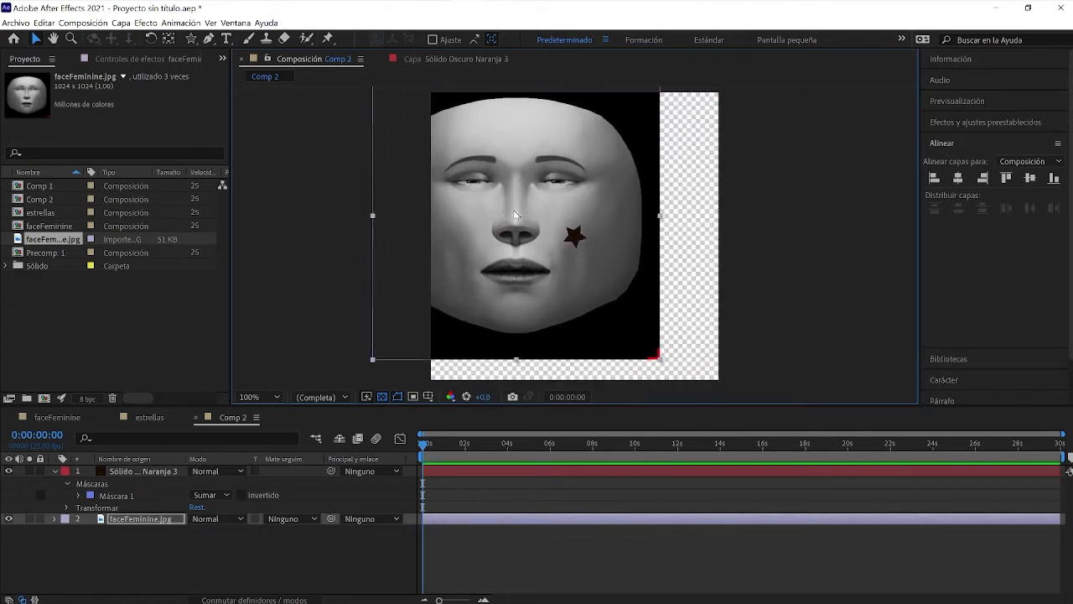
pyautogui.hotkey('ctrl', 'z')
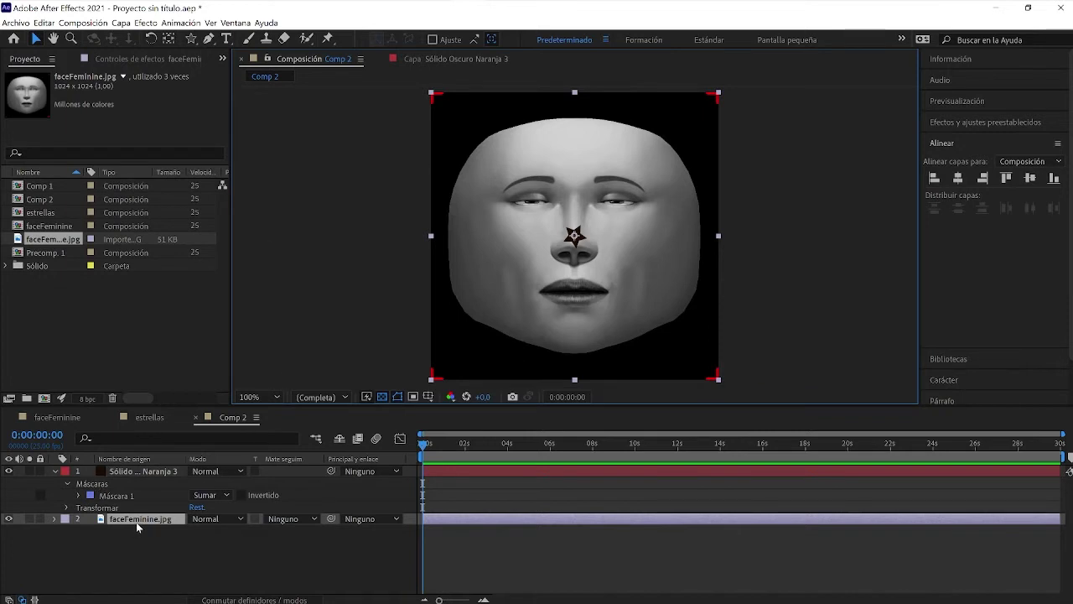
# Step: Lock the faceFeminine.jpg layer and move the star from the nose onto the adjacent cheek below the eye
pyautogui.click(39, 518)
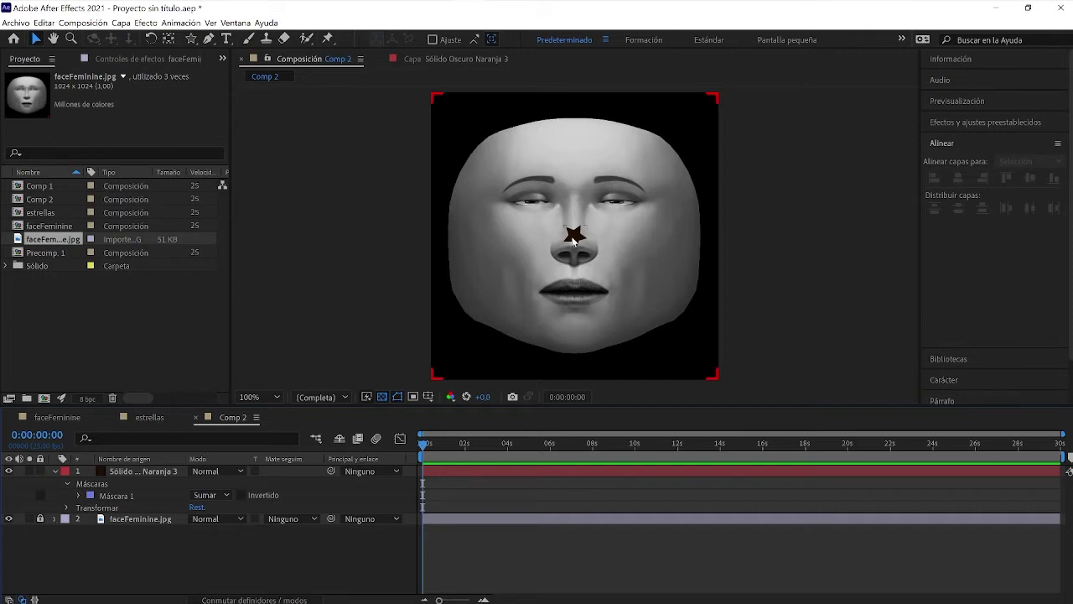
pyautogui.moveTo(574, 240); pyautogui.dragTo(525, 239)
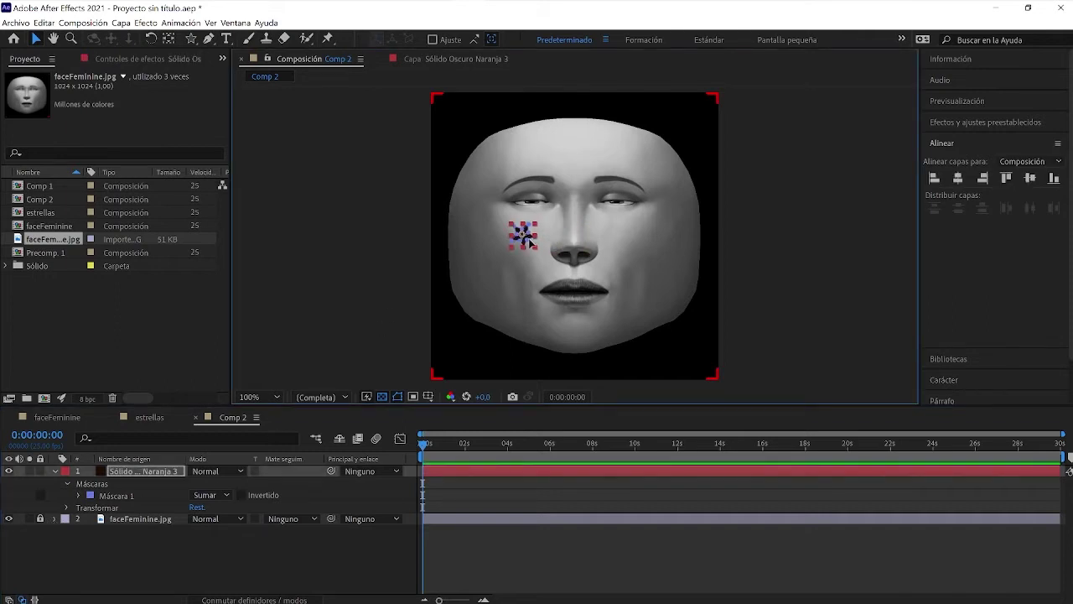
# Step: Scale the star layer to 60% and move it slightly outward on the cheek, away from the nose
pyautogui.press('s')
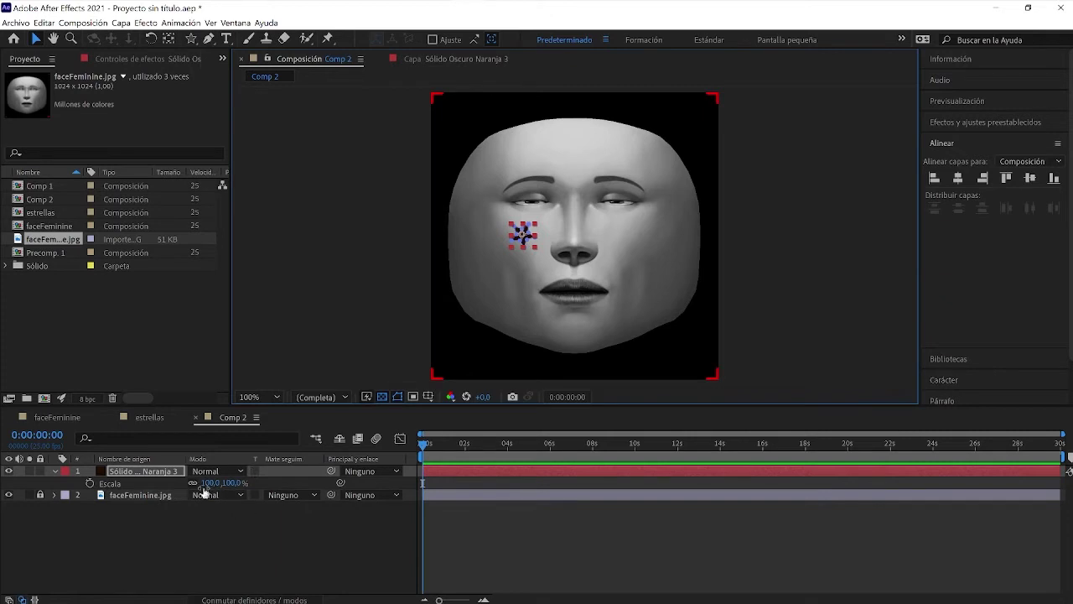
pyautogui.moveTo(204, 486); pyautogui.dragTo(189, 494)
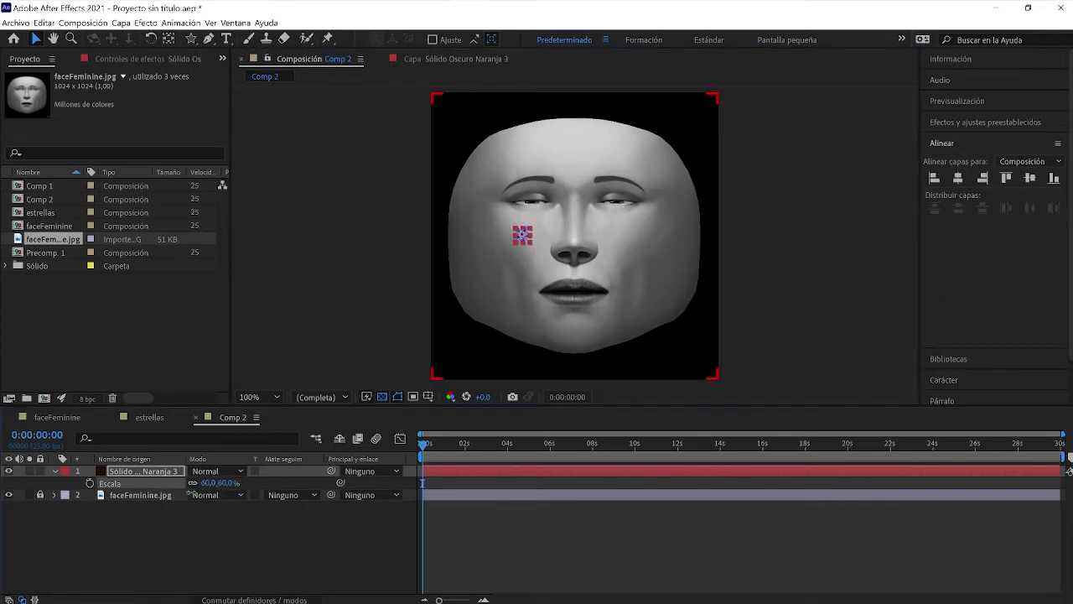
pyautogui.click(515, 263)
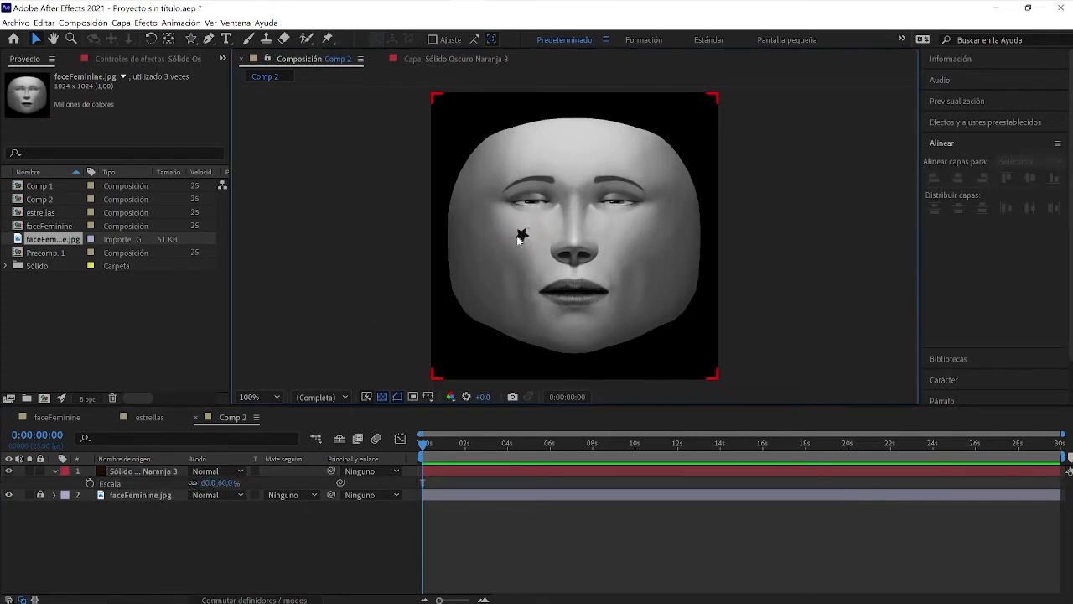
pyautogui.moveTo(520, 238)
pyautogui.mouseDown()
pyautogui.moveTo(495, 229)
pyautogui.moveTo(506, 237)
pyautogui.mouseUp()
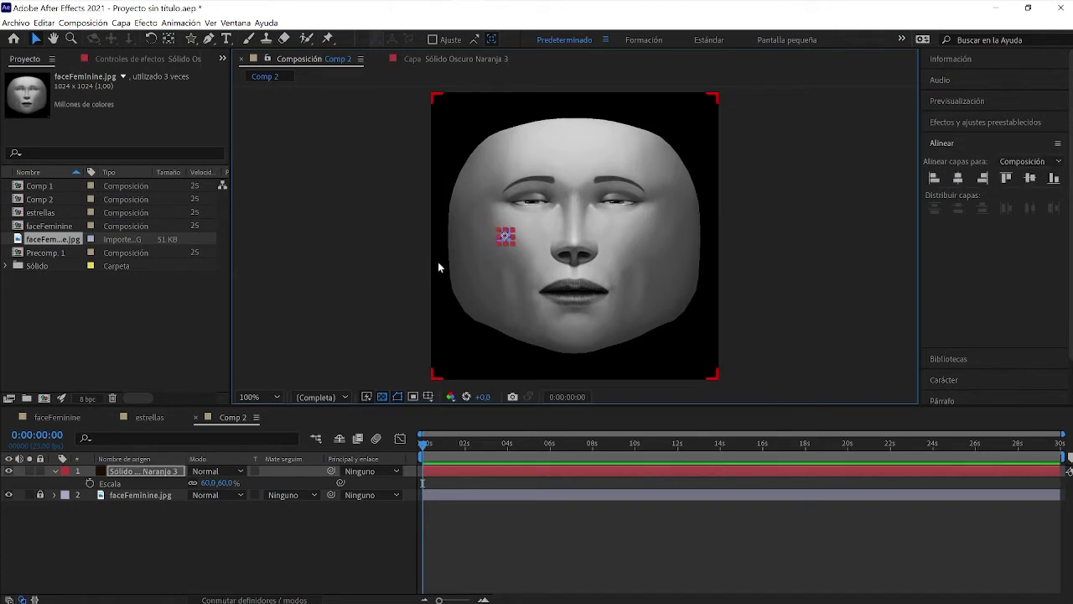
# Step: Following the star layout in the faceFeminine composition, duplicate the star and place the copy on the same cheek, closer to the nose
pyautogui.click(56, 417)
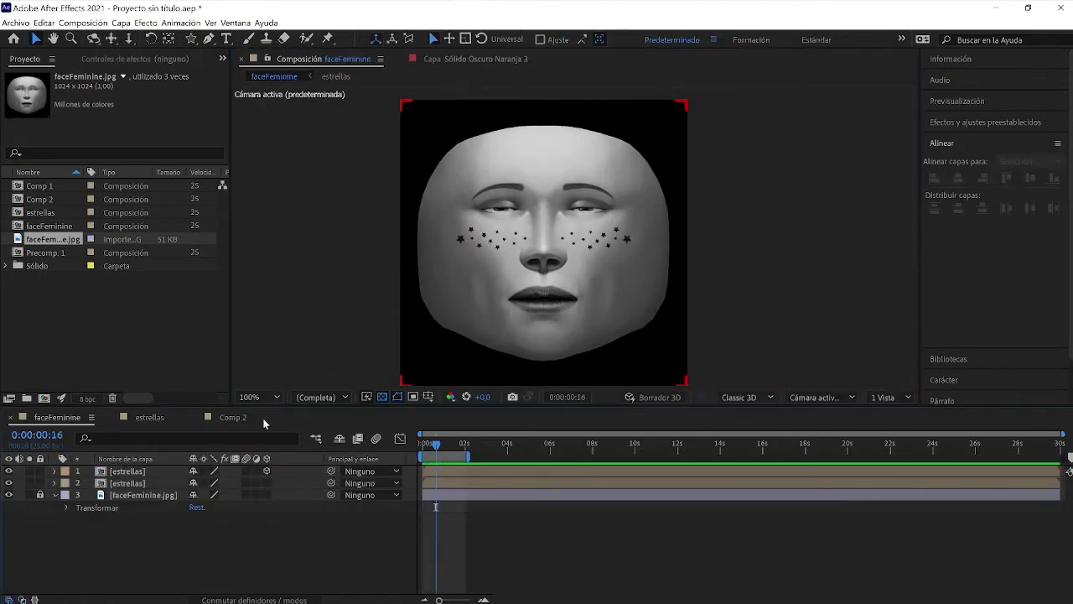
pyautogui.click(232, 417)
pyautogui.click(506, 288)
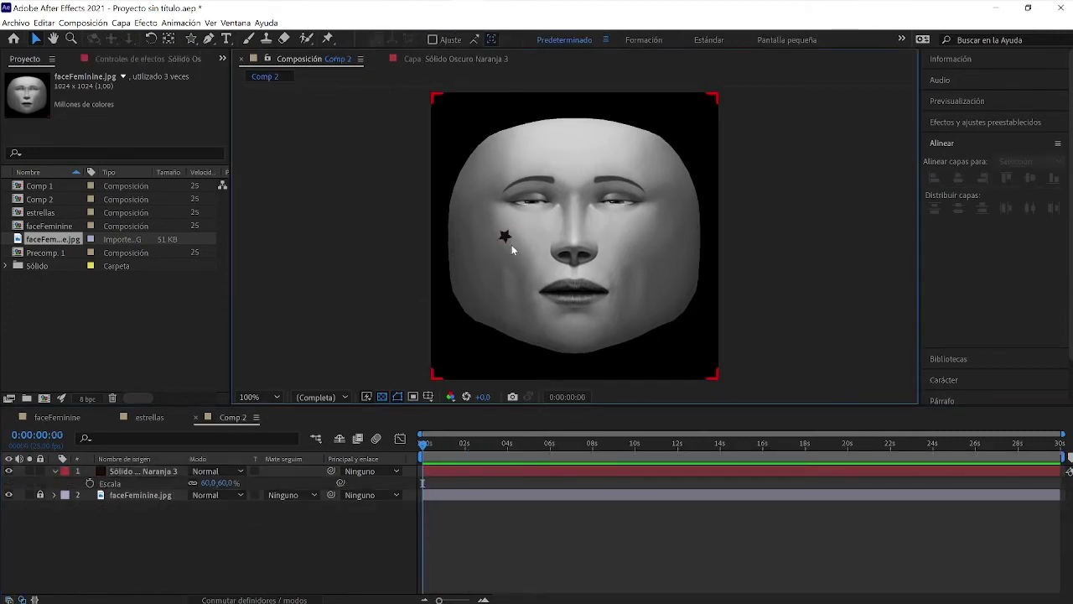
pyautogui.click(505, 234)
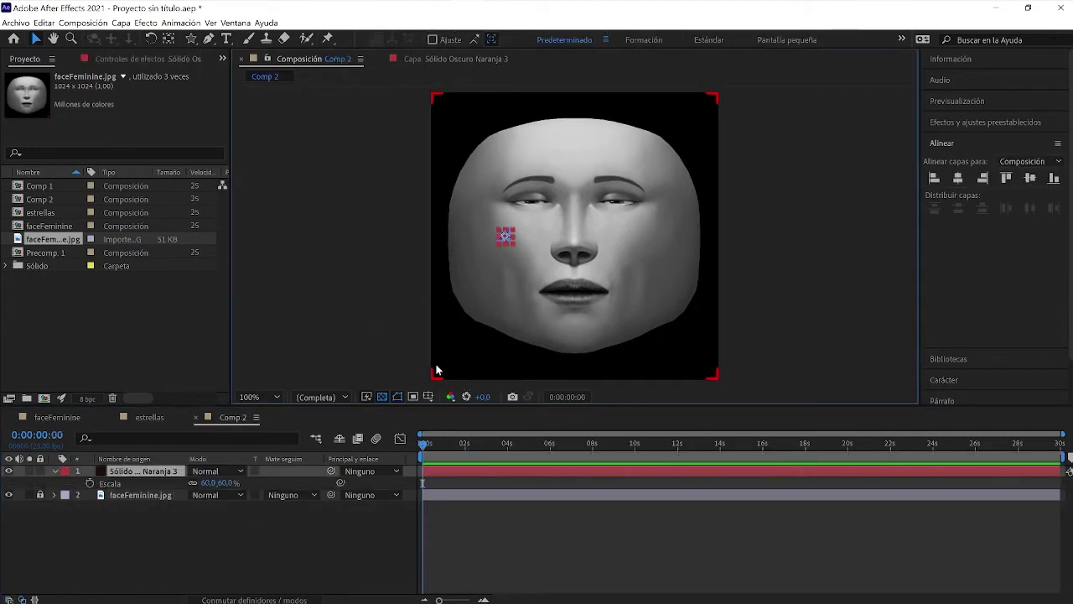
pyautogui.hotkey('ctrl', 'd')
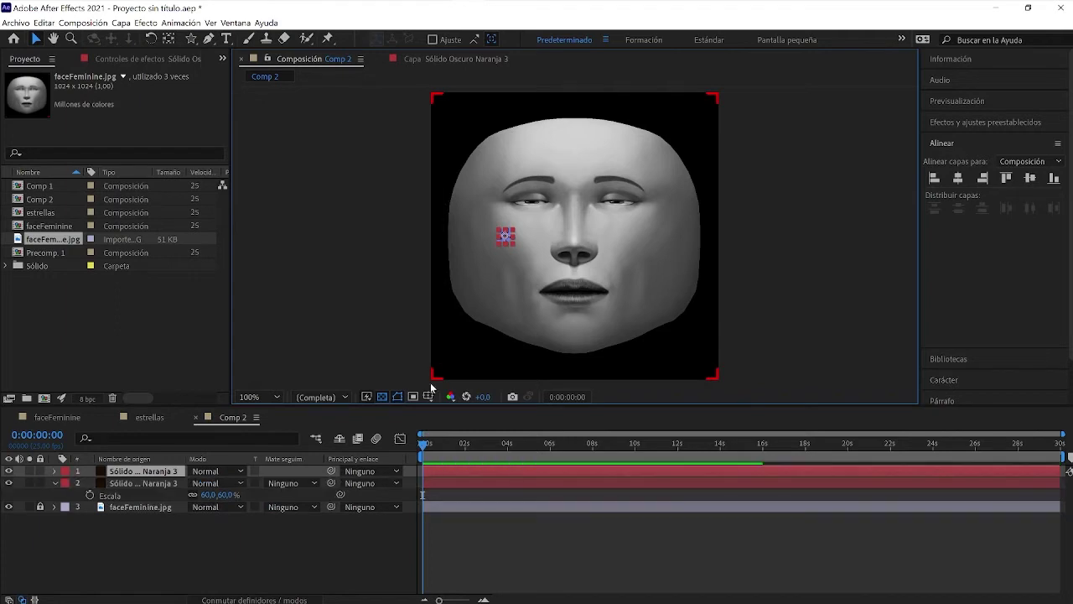
pyautogui.click(502, 256)
pyautogui.click(503, 235)
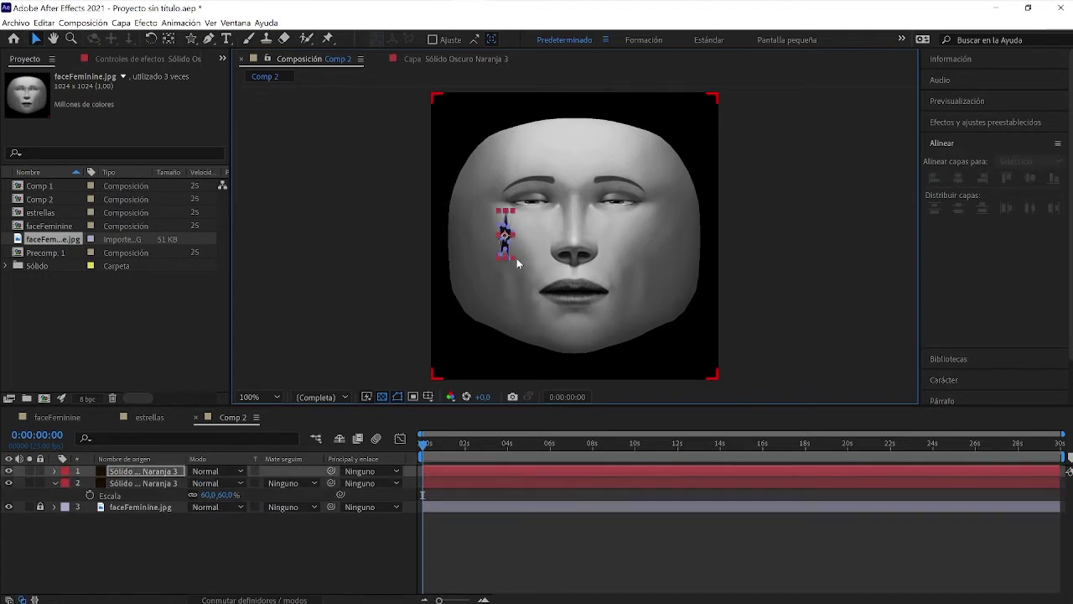
pyautogui.click(524, 248)
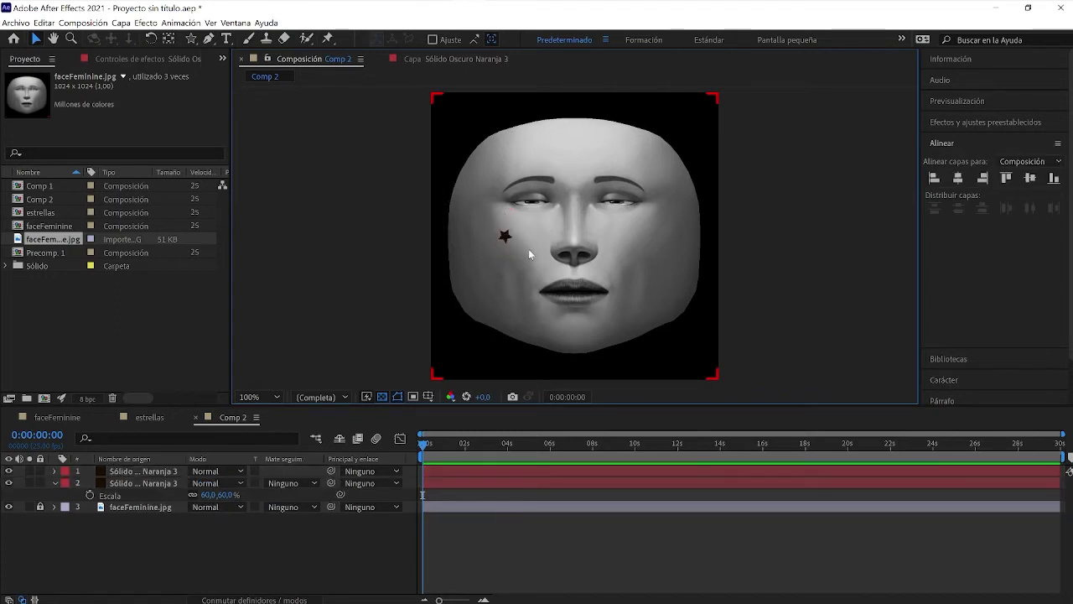
pyautogui.moveTo(504, 236); pyautogui.dragTo(533, 244)
pyautogui.click(539, 261)
pyautogui.click(528, 281)
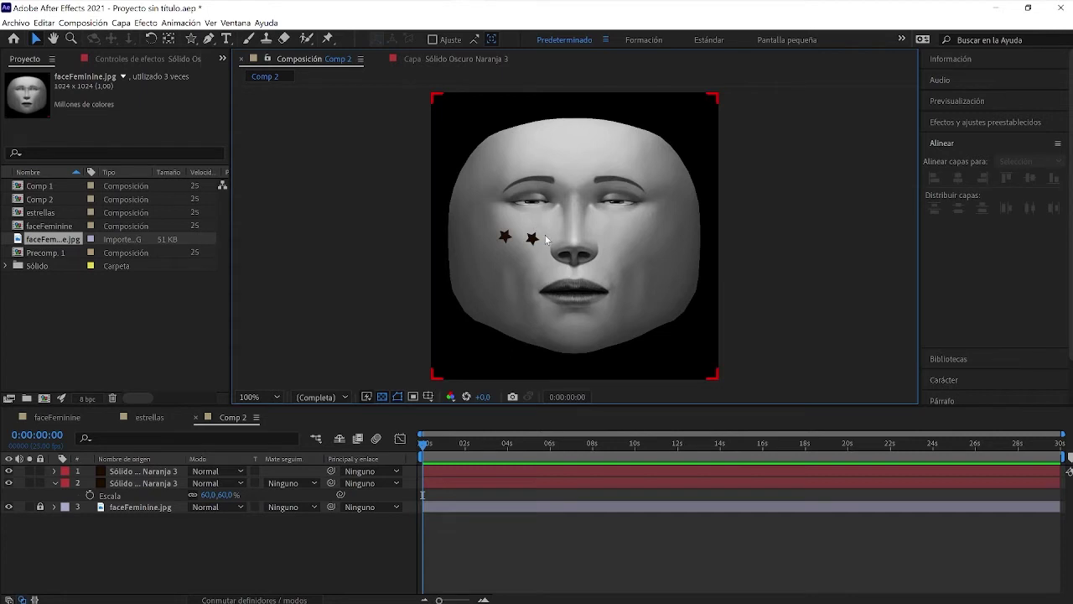
# Step: Precompose the two star solid layers, transferring all attributes to the new composition
pyautogui.click(139, 471)
pyautogui.keyDown('shift'); pyautogui.click(147, 484); pyautogui.keyUp('shift')
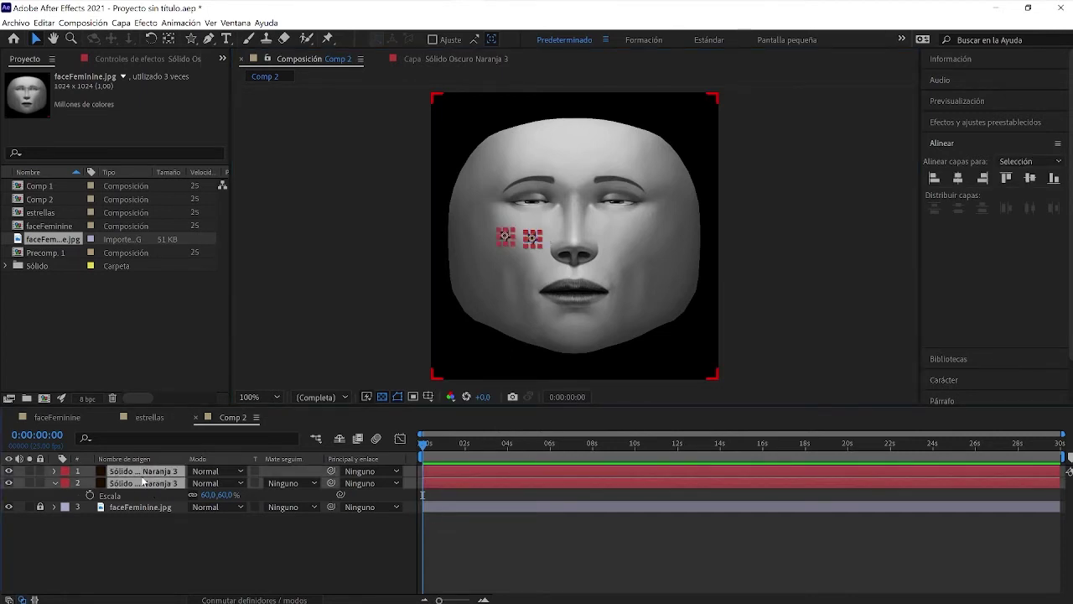
pyautogui.rightClick(142, 470)
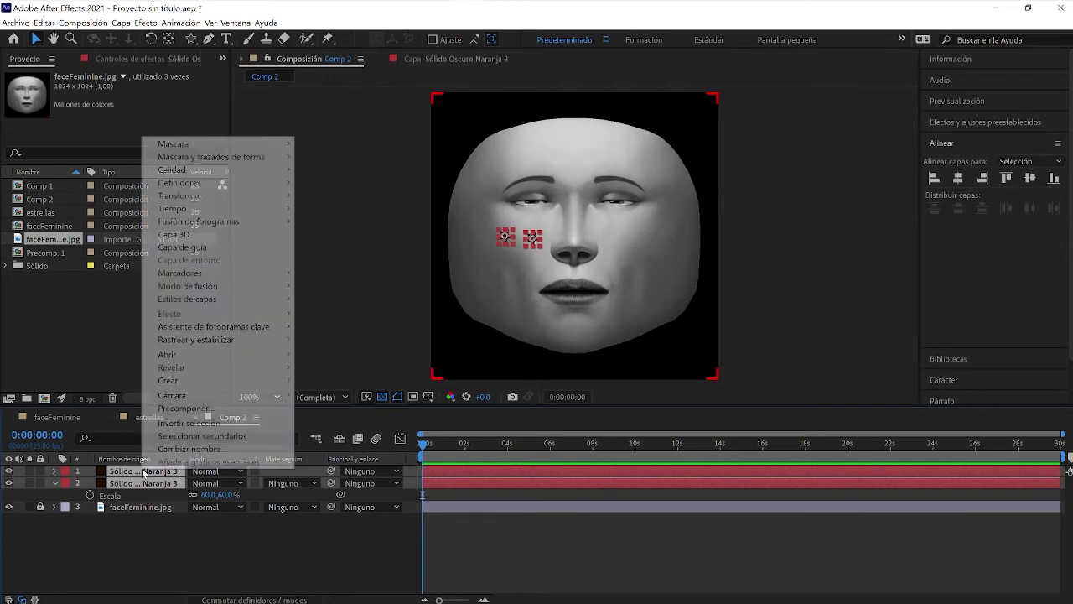
pyautogui.click(214, 408)
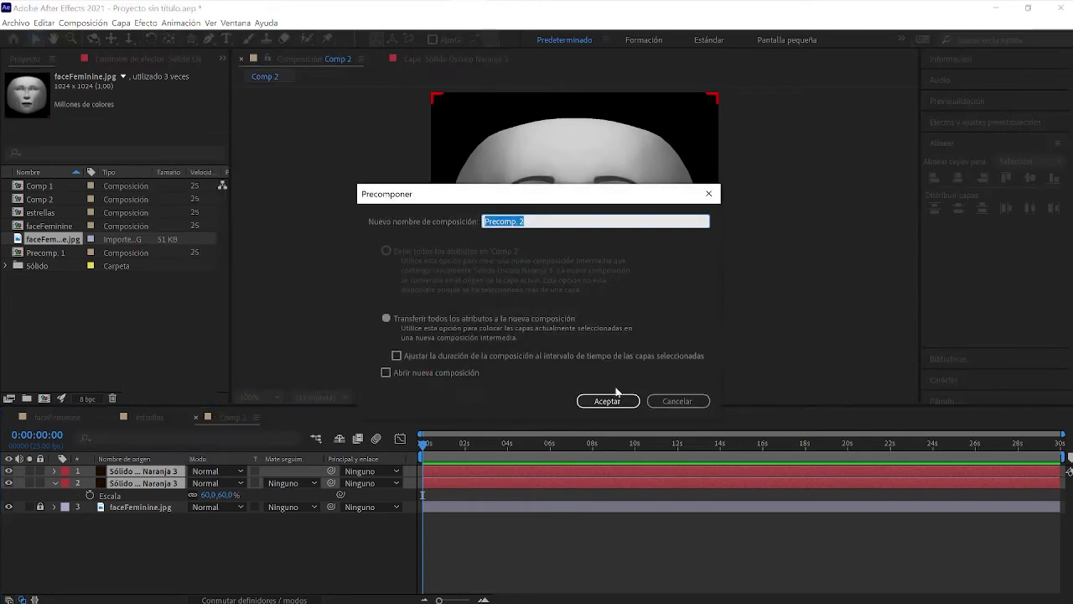
pyautogui.click(607, 402)
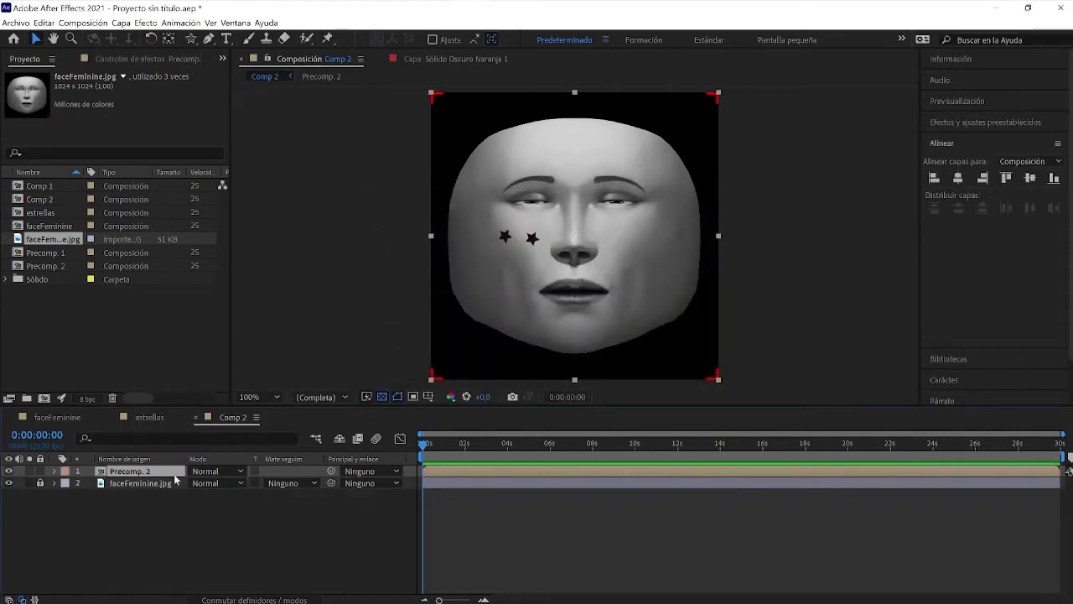
# Step: Review the animated star layers in the estrellas composition and return to Comp 2
pyautogui.click(434, 60)
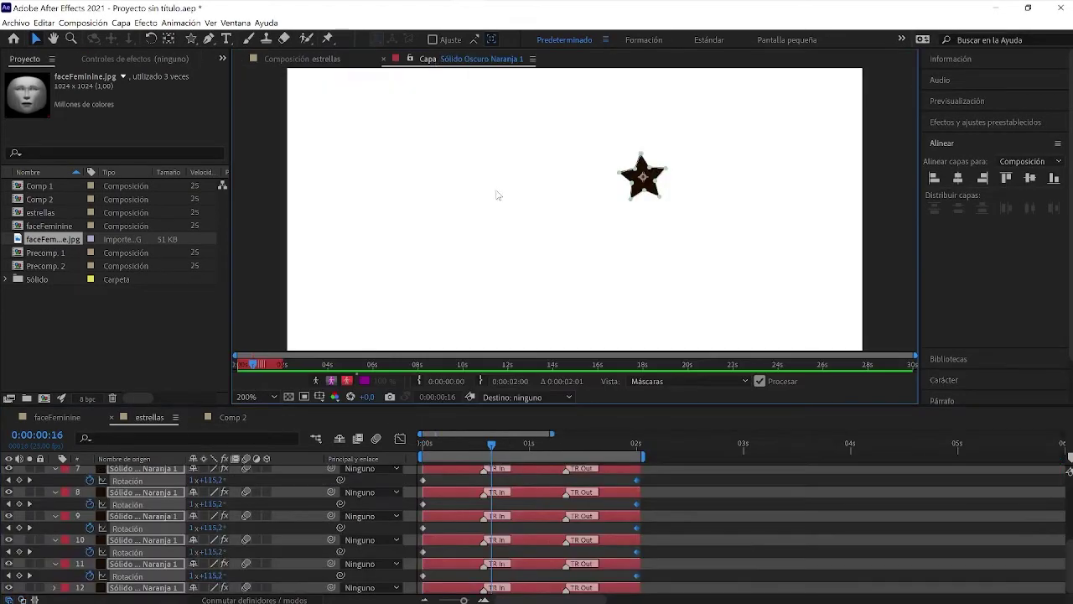
pyautogui.click(300, 62)
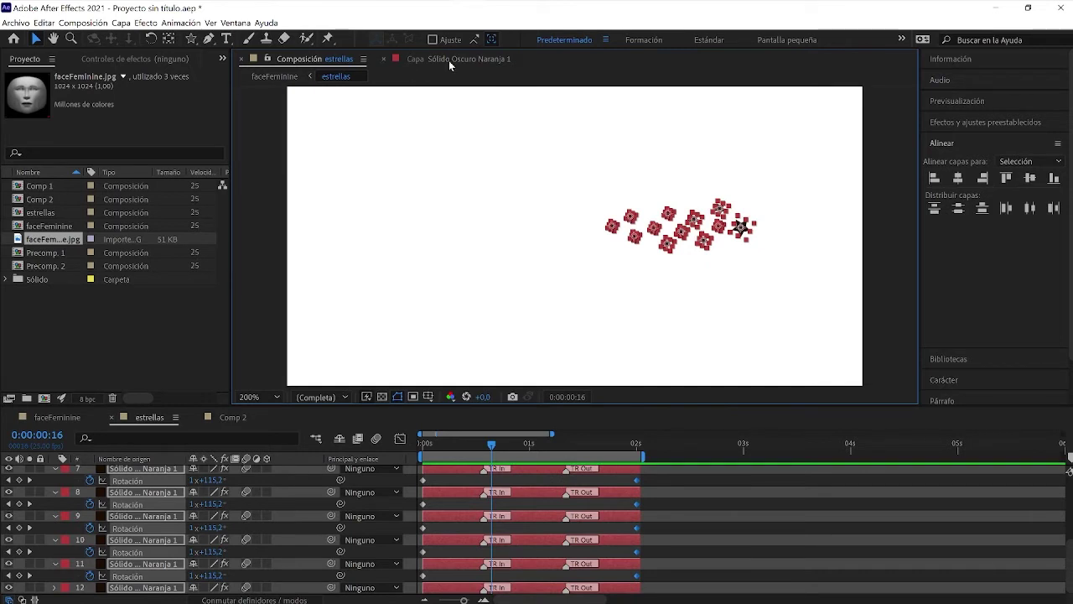
pyautogui.click(449, 63)
pyautogui.click(292, 59)
pyautogui.click(436, 60)
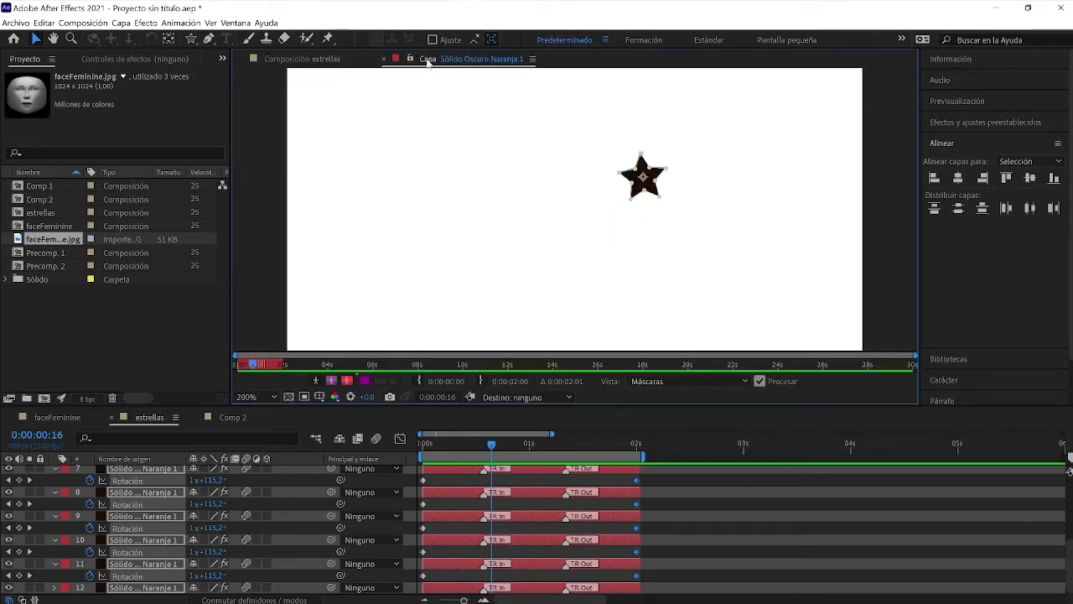
pyautogui.click(226, 417)
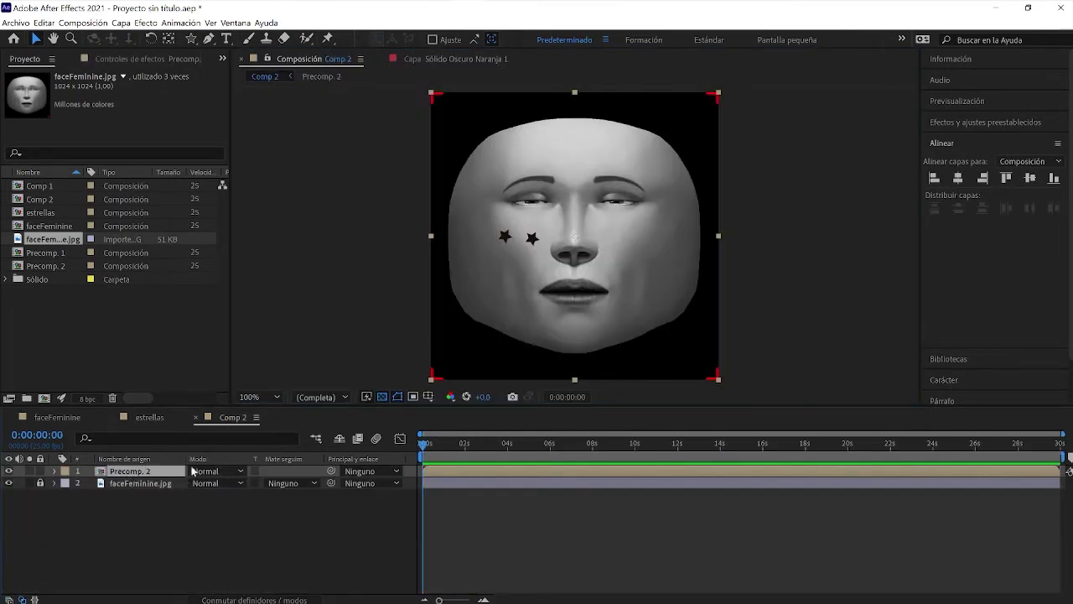
# Step: End the work area of Comp 2 at about two seconds and place the playhead at 0:00:02:01
pyautogui.click(466, 444)
pyautogui.click(464, 444)
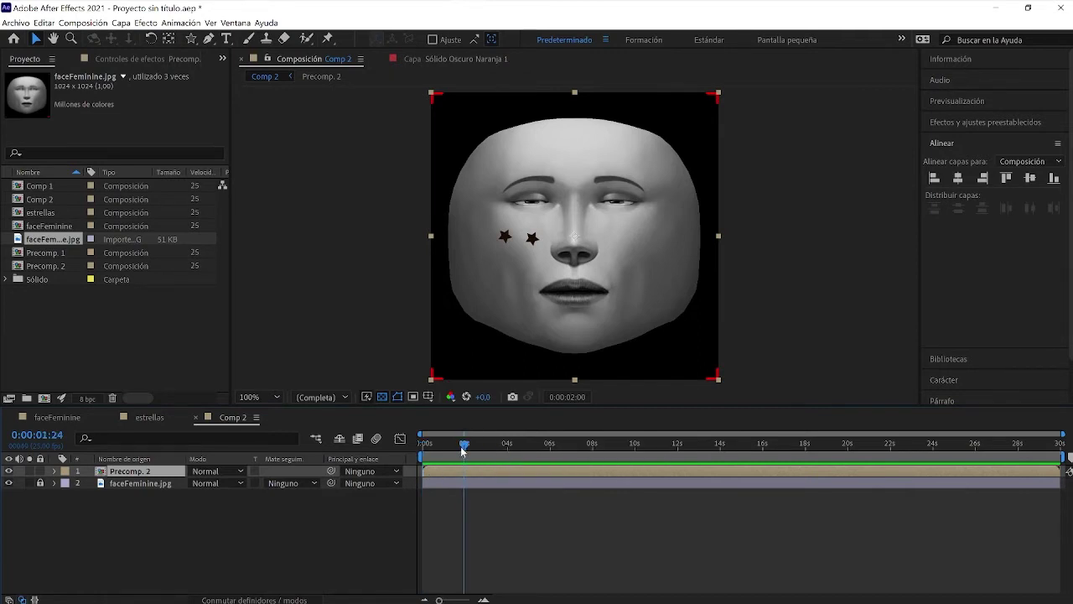
pyautogui.moveTo(1063, 434); pyautogui.dragTo(570, 445)
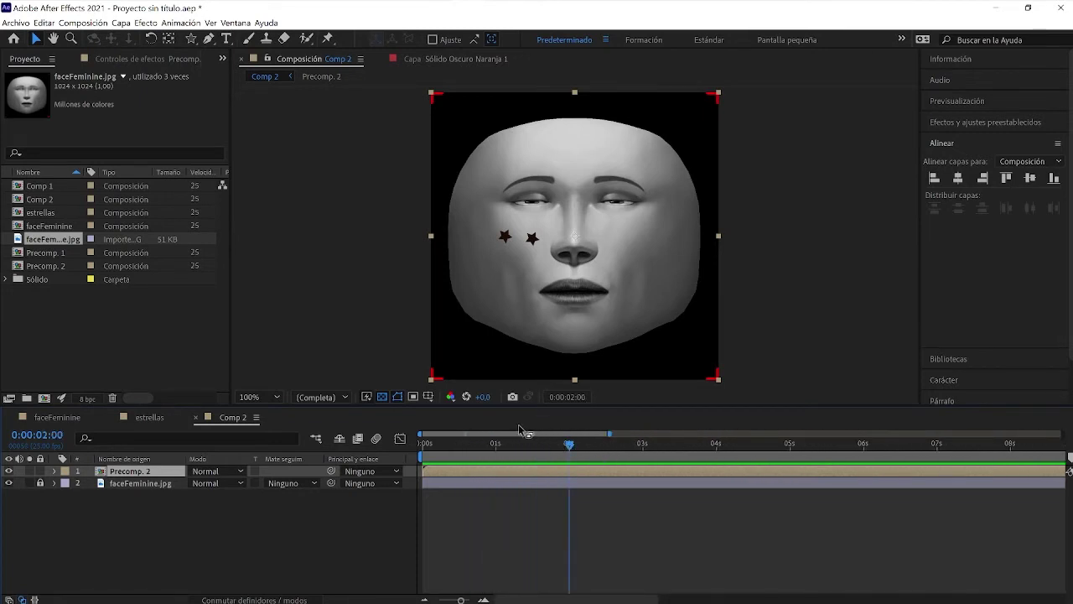
pyautogui.press('n')
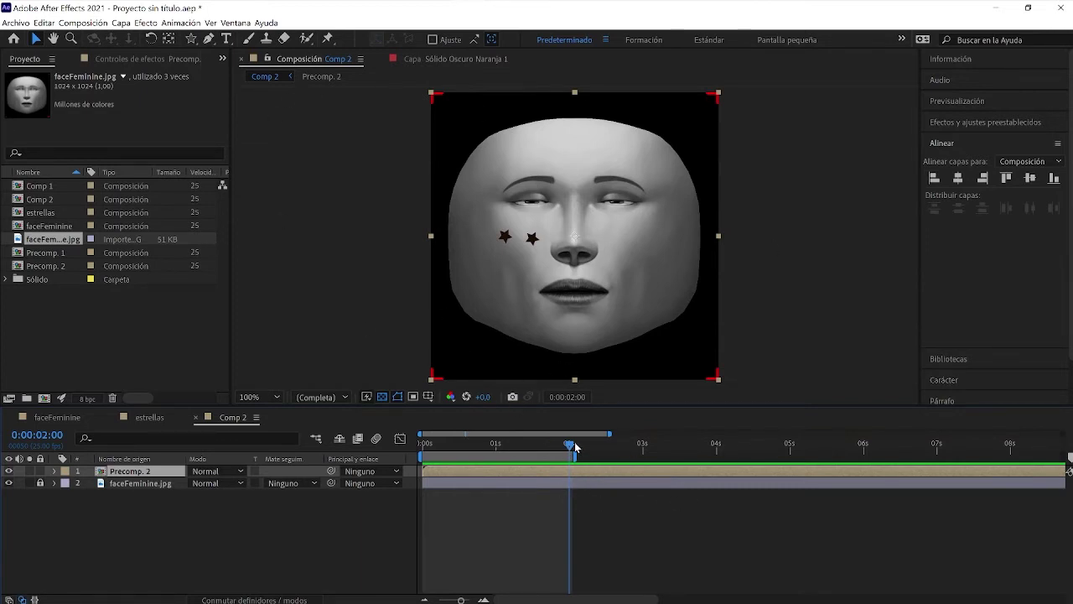
pyautogui.moveTo(573, 445)
pyautogui.mouseDown()
pyautogui.moveTo(426, 451)
pyautogui.moveTo(573, 451)
pyautogui.mouseUp()
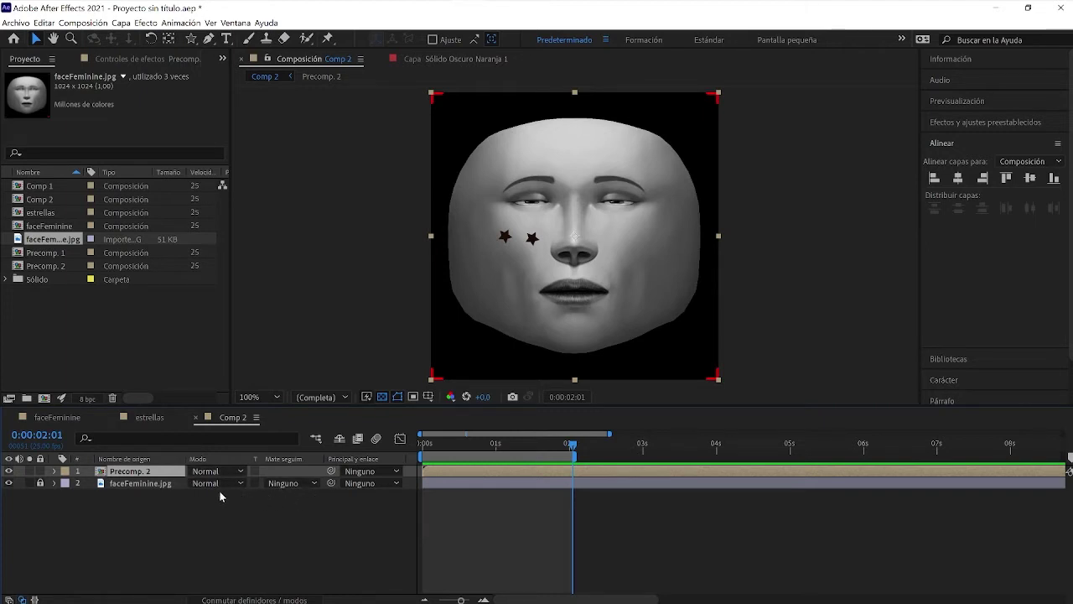
# Step: Split the star precomposition layer at the playhead, delete the part after 0:00:02:01, and open the remaining precomposition
pyautogui.hotkey('ctrl', 'd')
pyautogui.press('Delete')
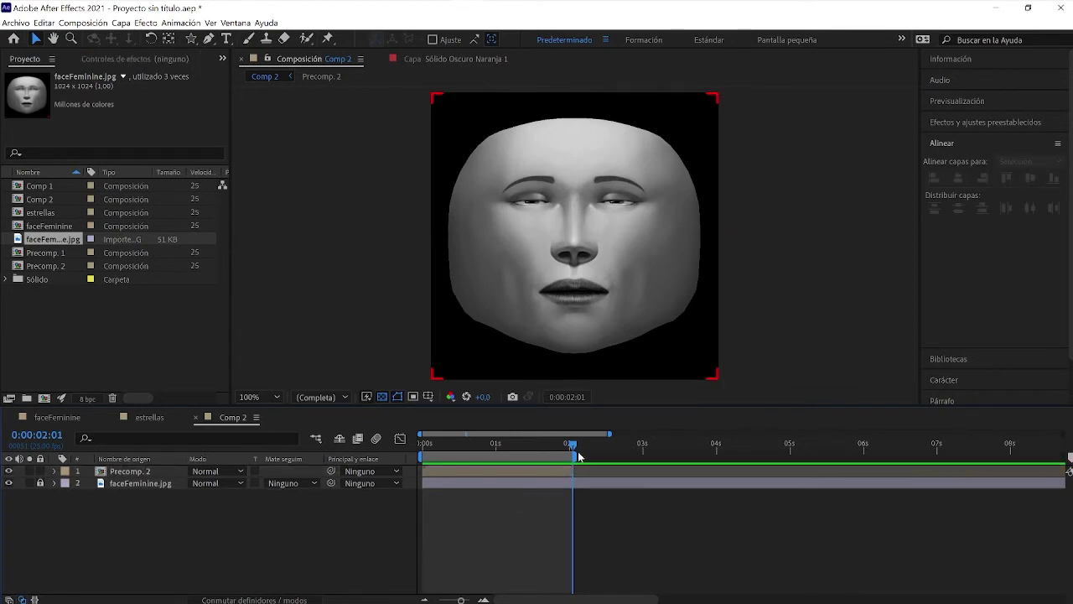
pyautogui.click(134, 472)
pyautogui.doubleClick(141, 472)
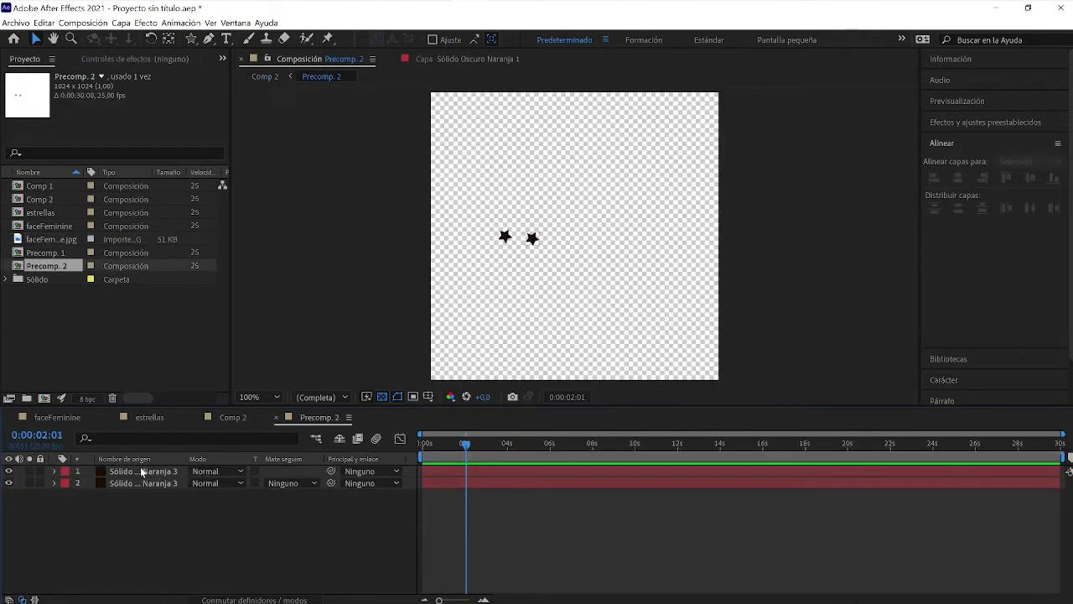
# Step: Split both star layers of the precomposition at 0:00:02:00 and delete the parts after that time
pyautogui.moveTo(466, 444); pyautogui.dragTo(428, 456)
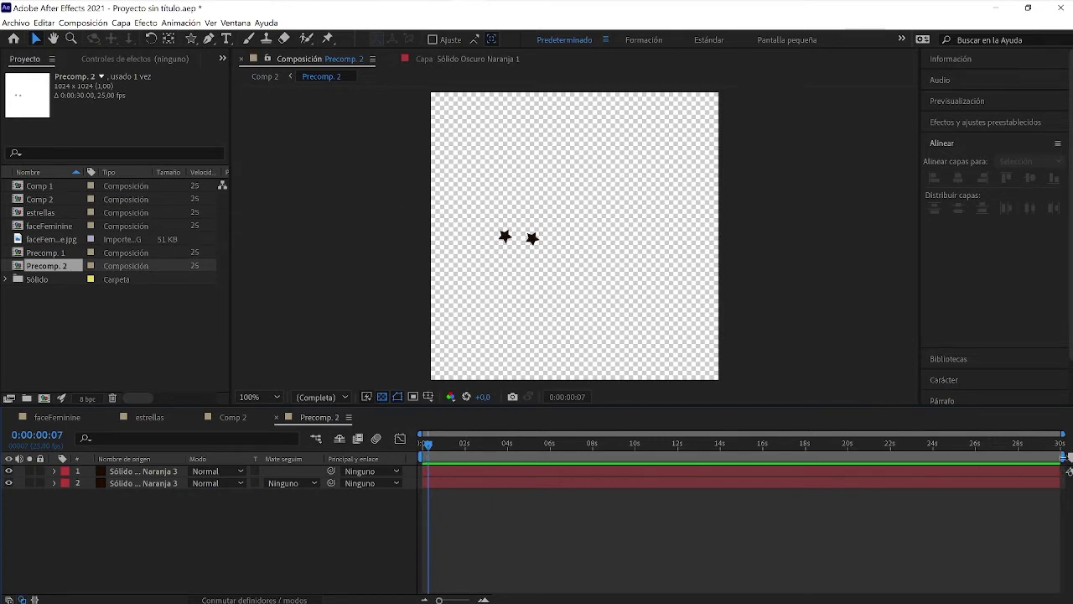
pyautogui.moveTo(1063, 455); pyautogui.dragTo(1017, 457)
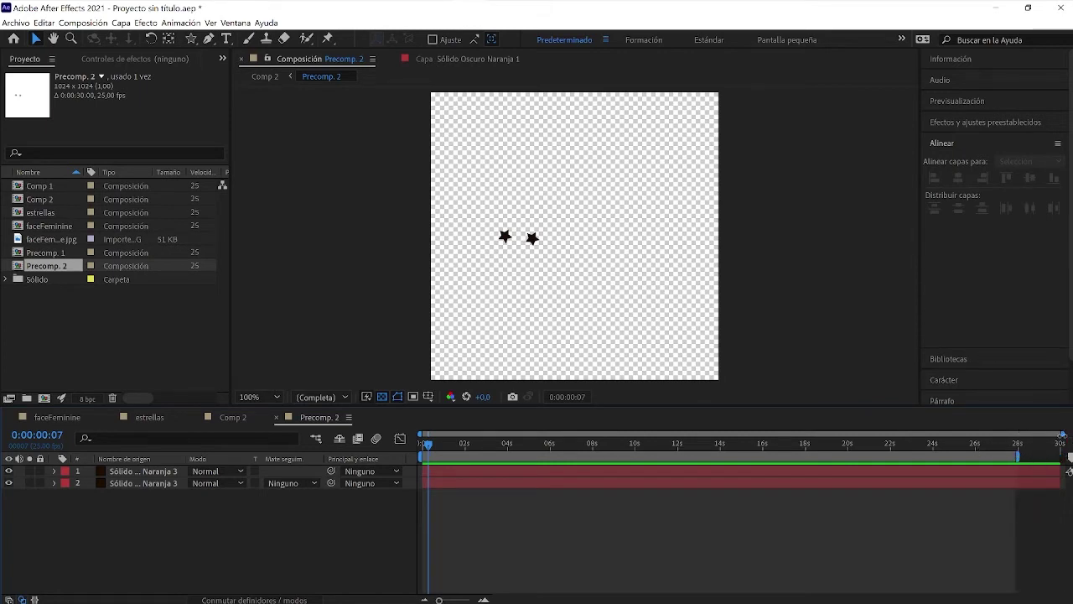
pyautogui.moveTo(1062, 434); pyautogui.dragTo(651, 434)
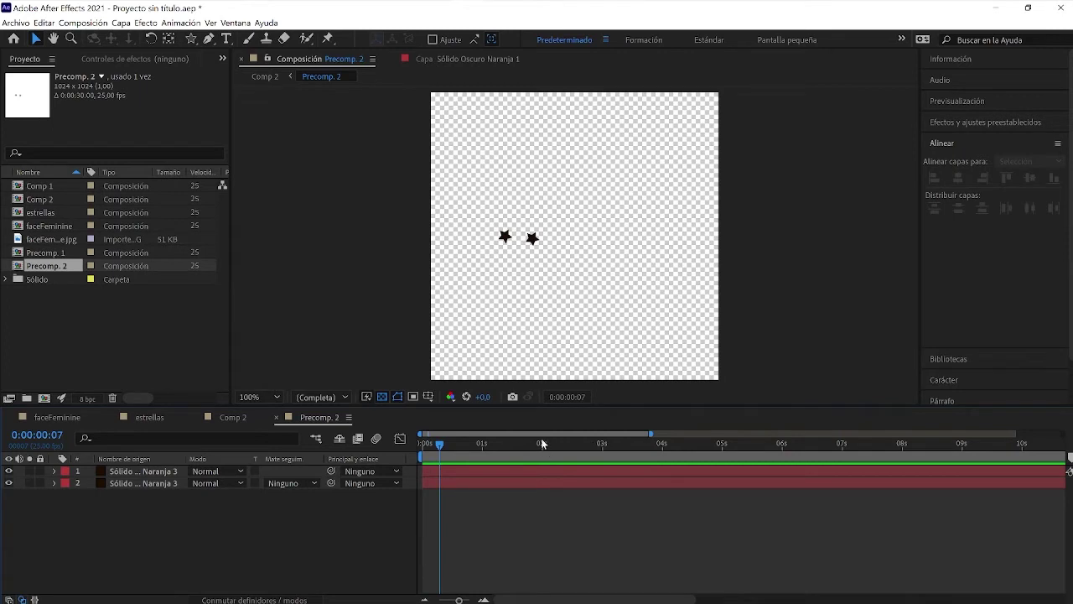
pyautogui.click(541, 442)
pyautogui.click(544, 443)
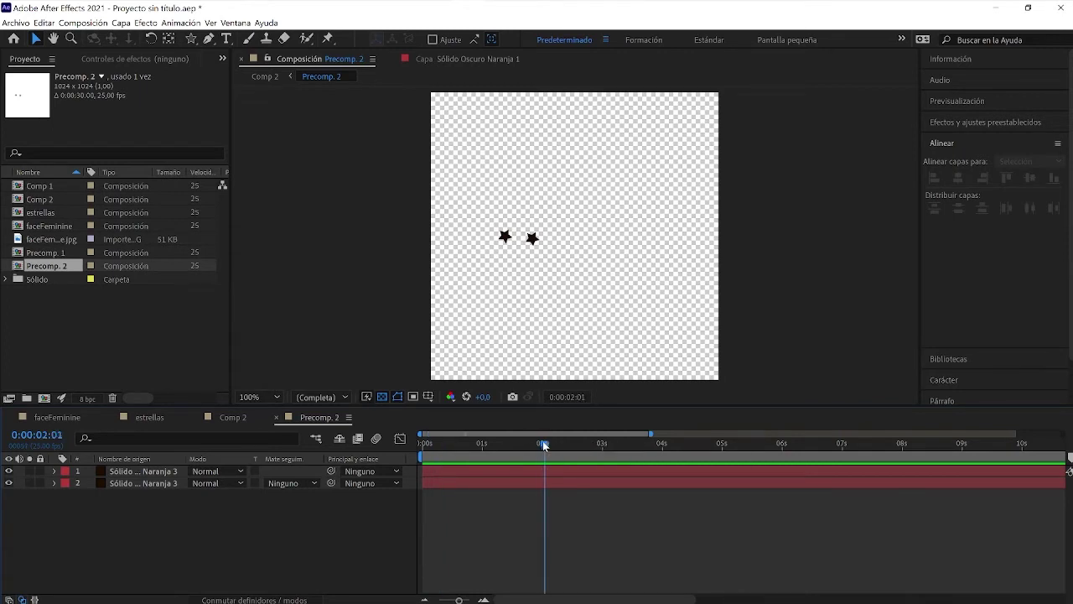
pyautogui.click(542, 443)
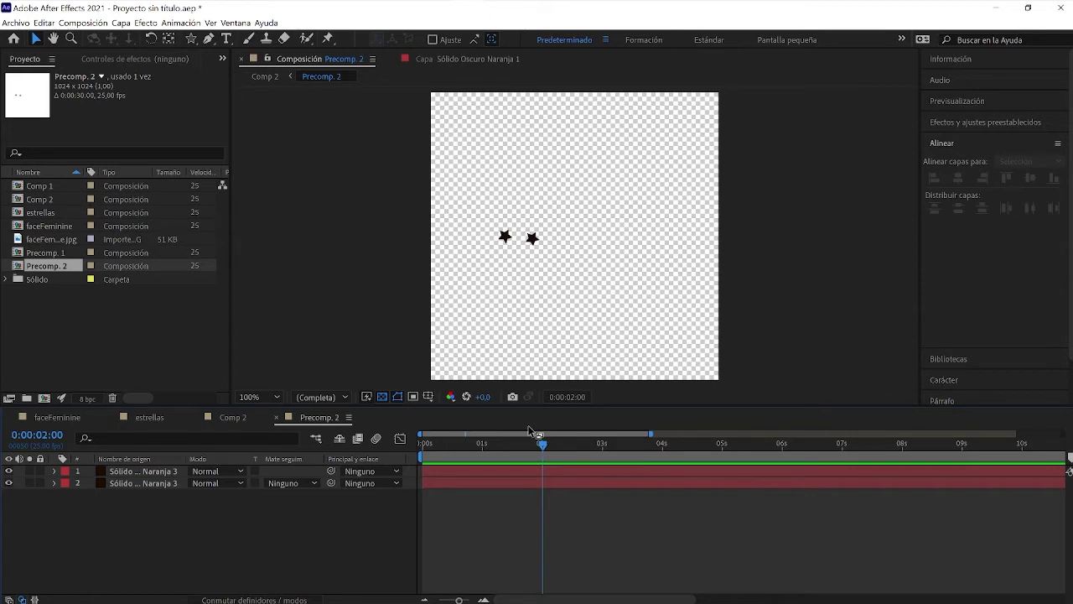
pyautogui.hotkey('ctrl', 'shift', 'd')
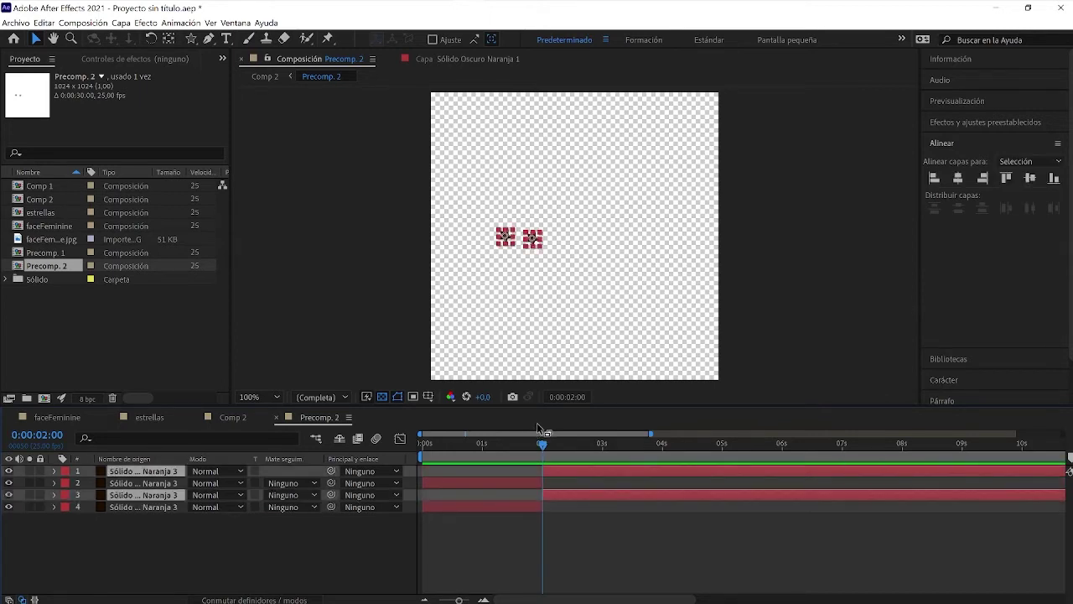
pyautogui.press('Delete')
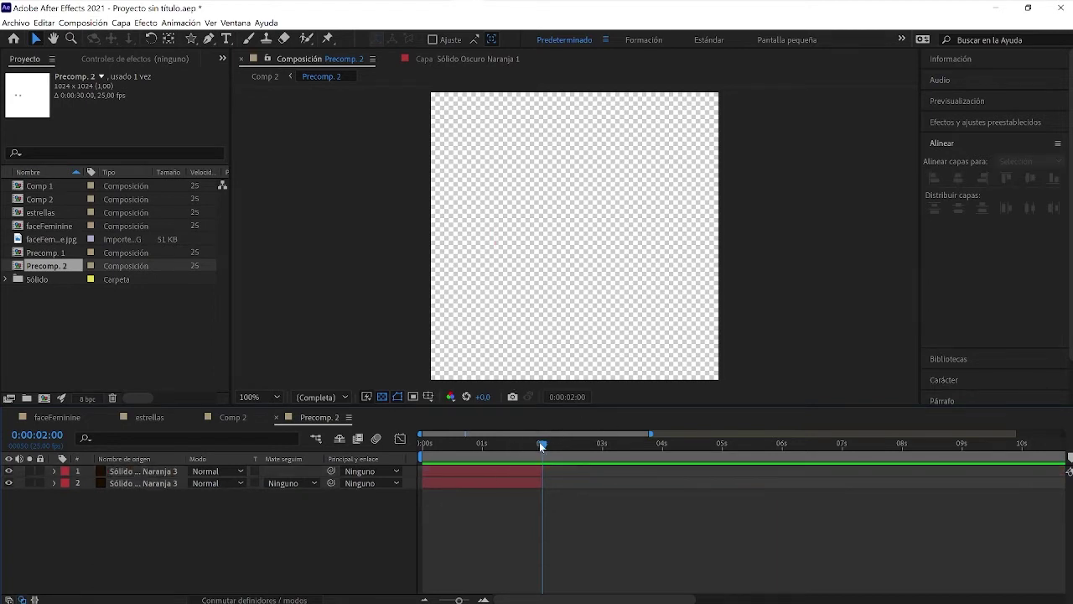
# Step: Return the playhead to 0:00:00:00, select the second star layer, and open Animation Composer 3
pyautogui.moveTo(541, 446); pyautogui.dragTo(417, 452)
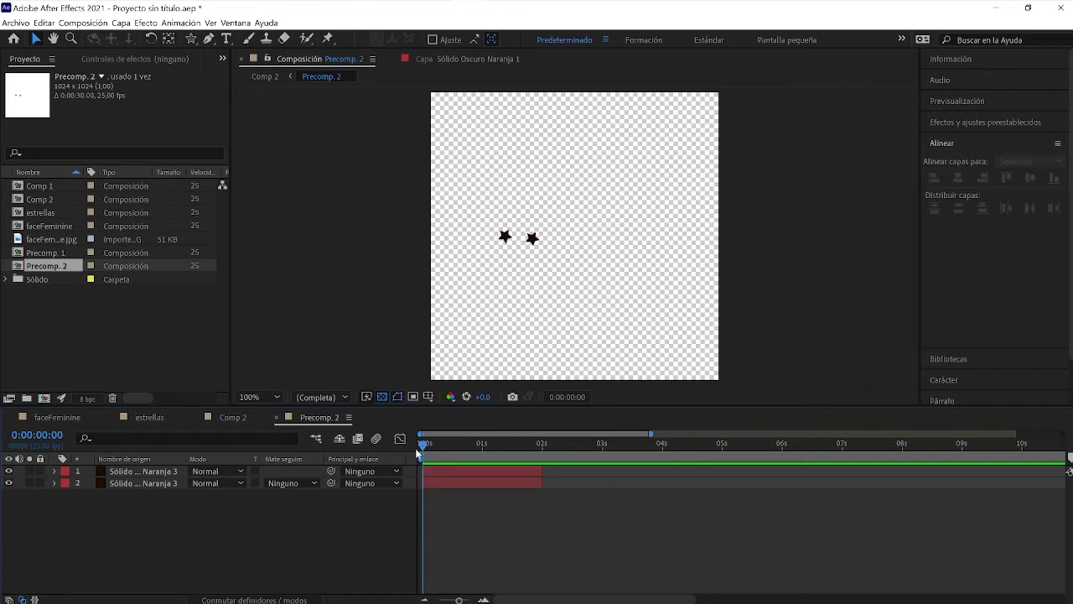
pyautogui.click(460, 473)
pyautogui.click(452, 484)
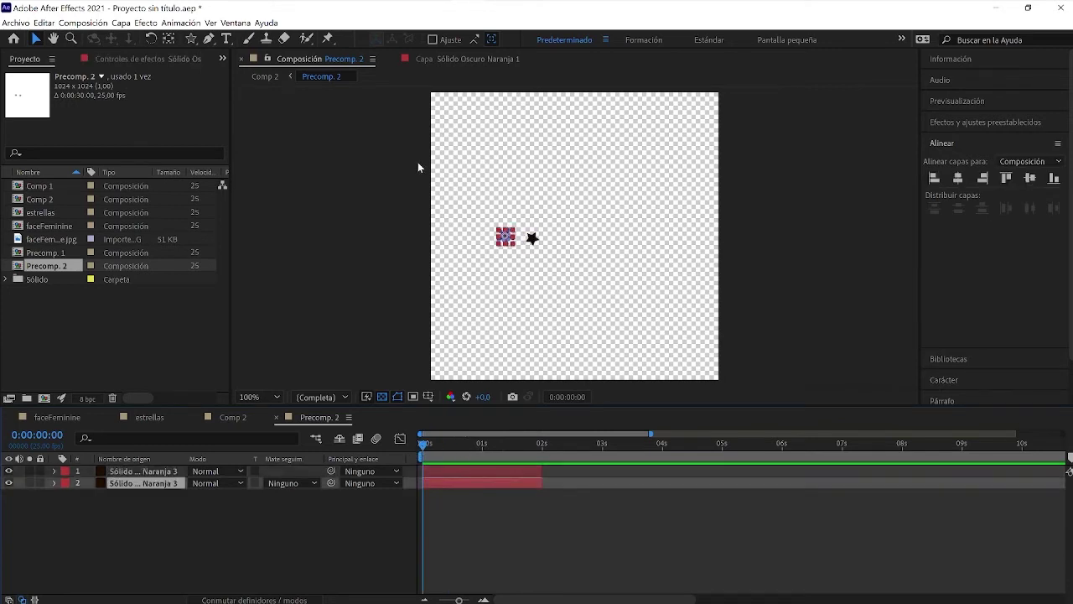
pyautogui.click(179, 25)
pyautogui.moveTo(236, 25)
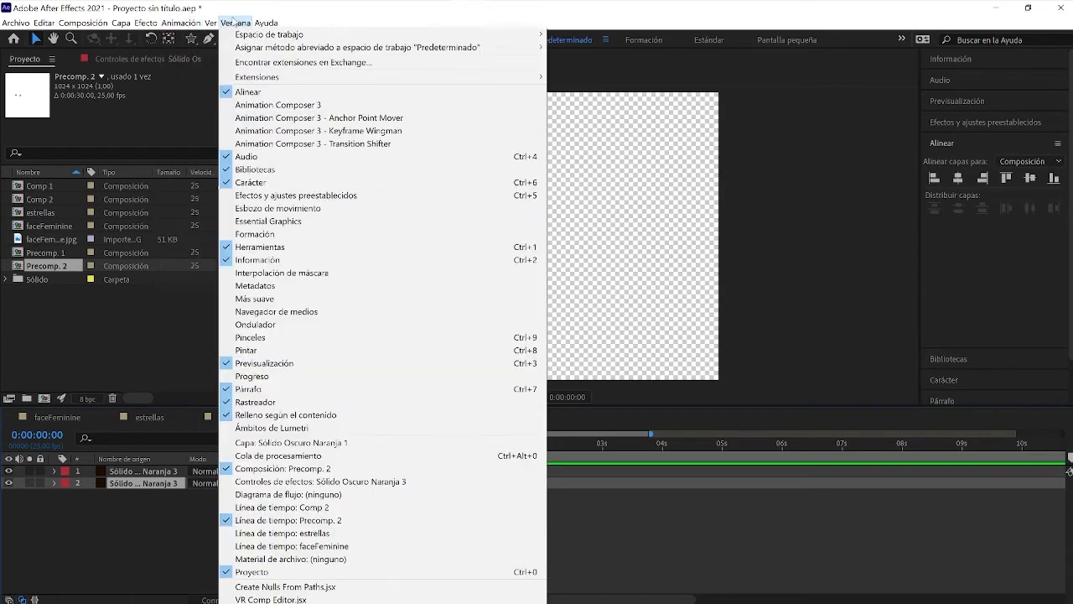
pyautogui.click(274, 105)
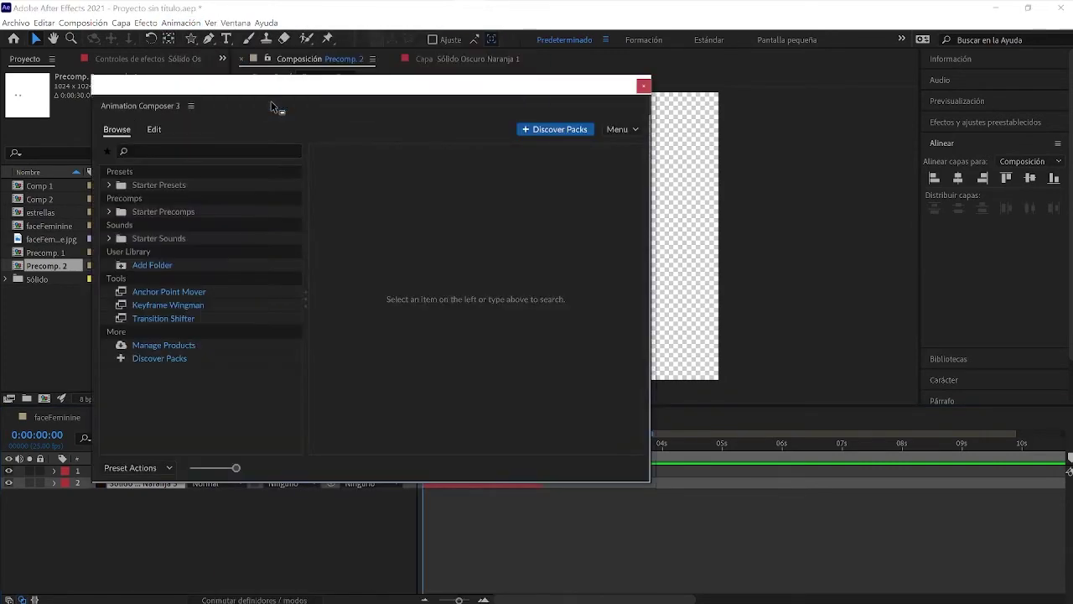
# Step: Apply the Fade Cubic In preset from Transitions - 2D Layer to the selected star as both in and out animation, then close Animation Composer
pyautogui.click(109, 184)
pyautogui.click(124, 200)
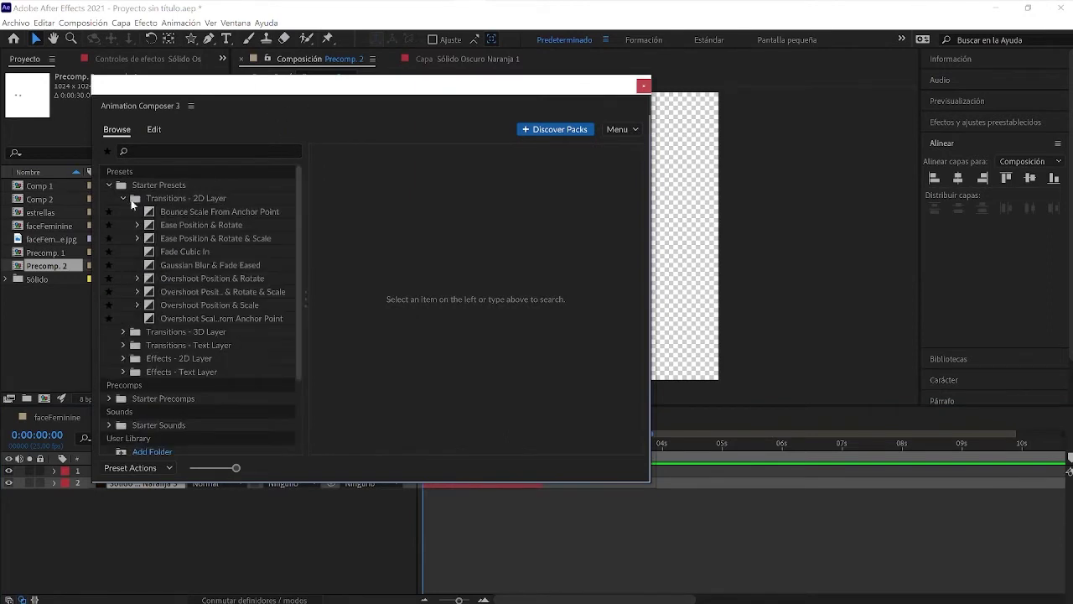
pyautogui.click(170, 199)
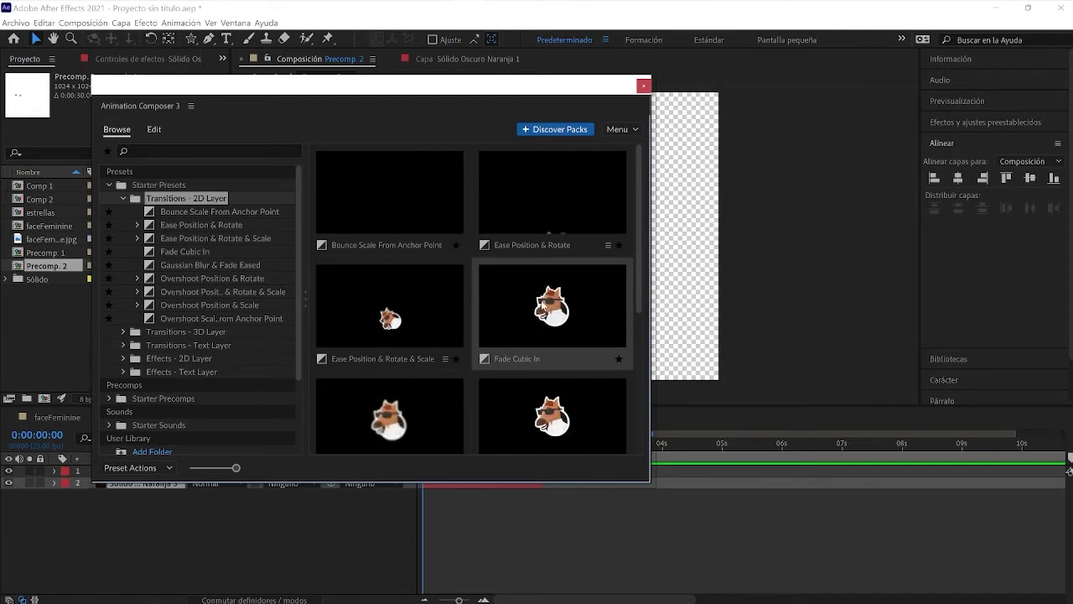
pyautogui.click(541, 300)
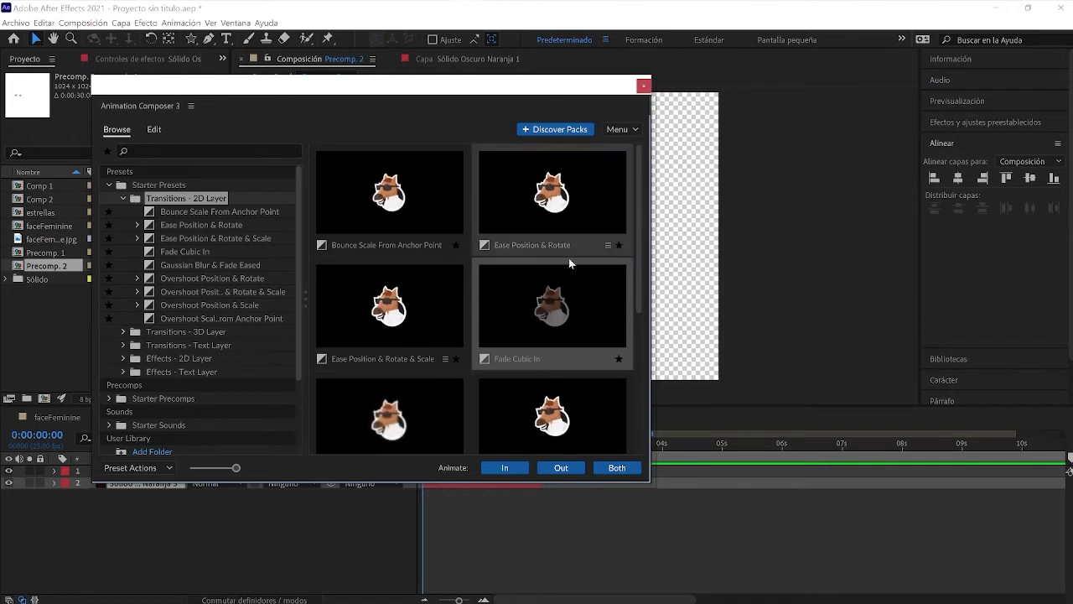
pyautogui.click(578, 310)
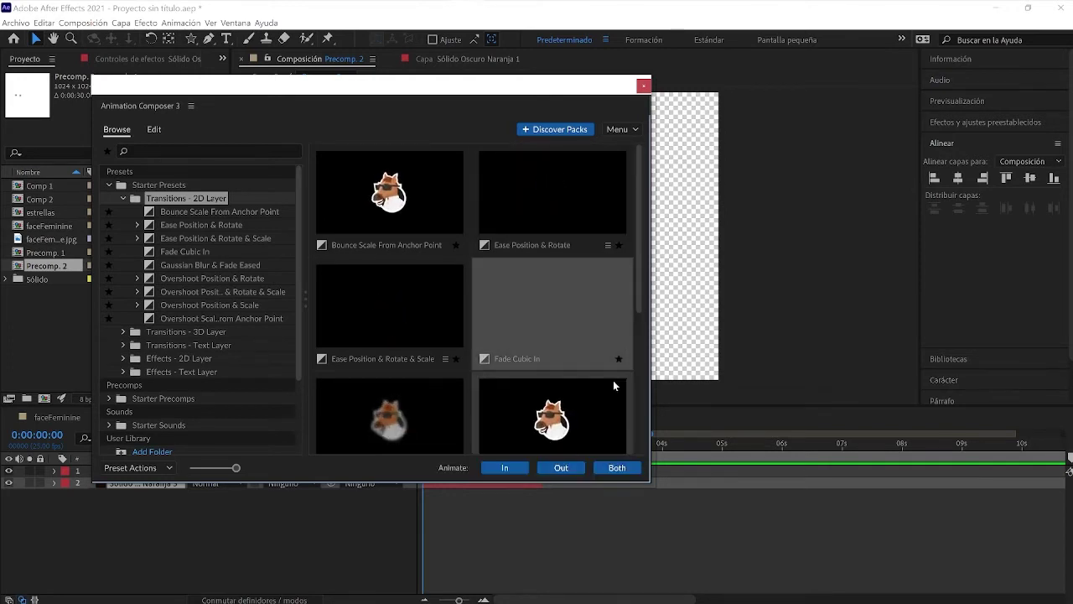
pyautogui.click(619, 468)
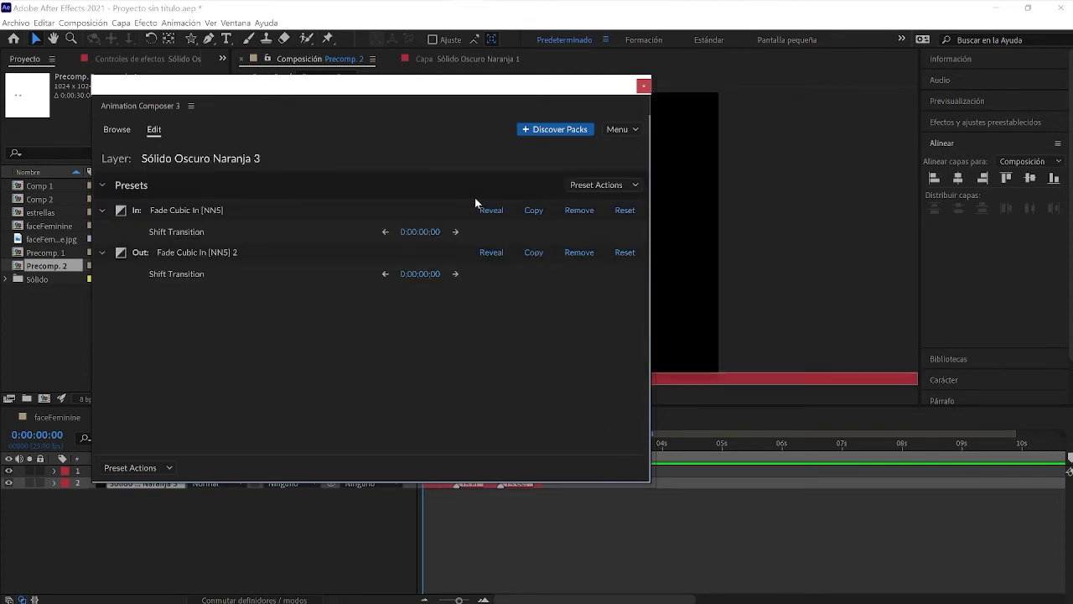
pyautogui.click(643, 85)
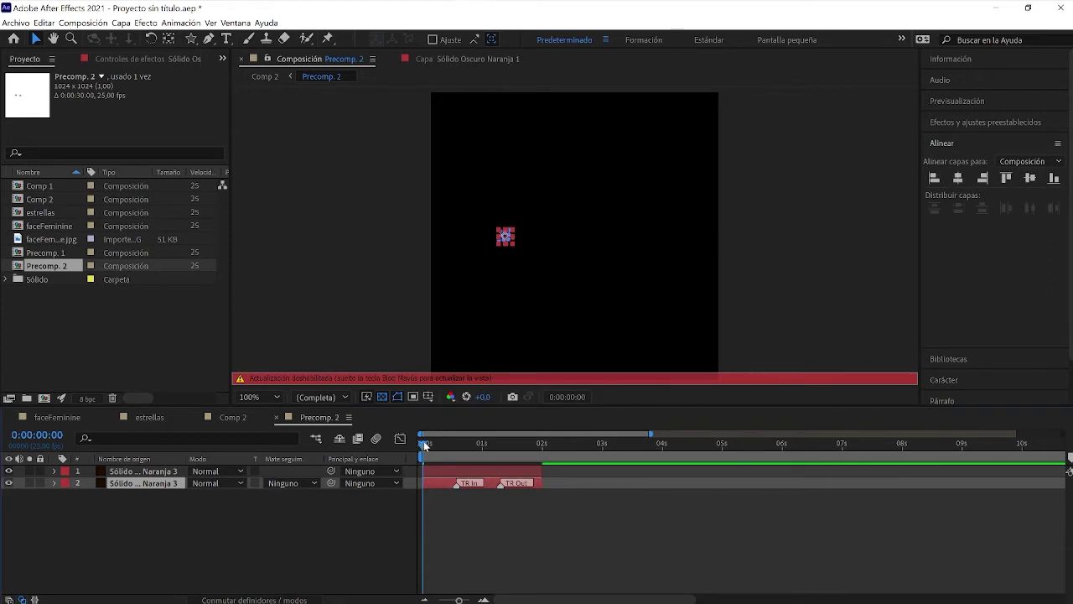
# Step: Re-enable viewer updating and preview the fade on the second star layer from the start
pyautogui.moveTo(424, 443); pyautogui.dragTo(463, 452)
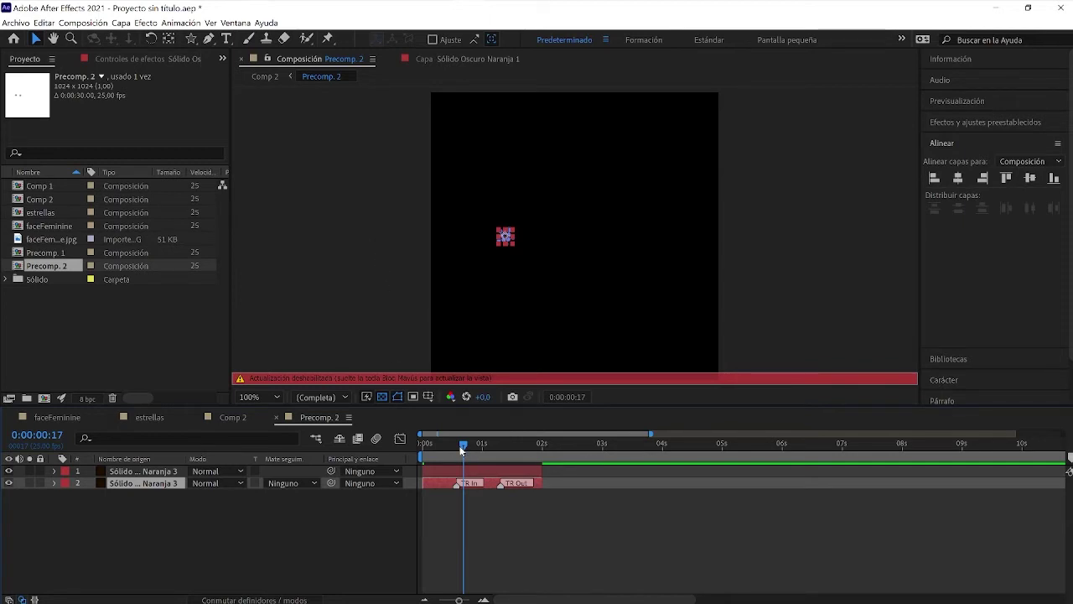
pyautogui.moveTo(461, 450); pyautogui.dragTo(423, 445)
pyautogui.press('capslock')
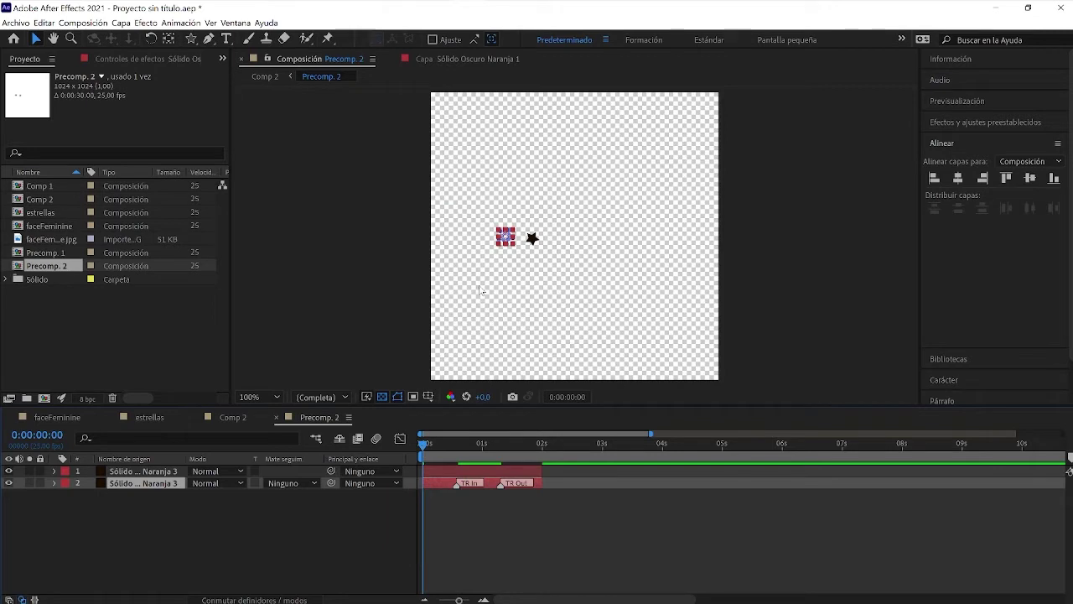
pyautogui.press('space')
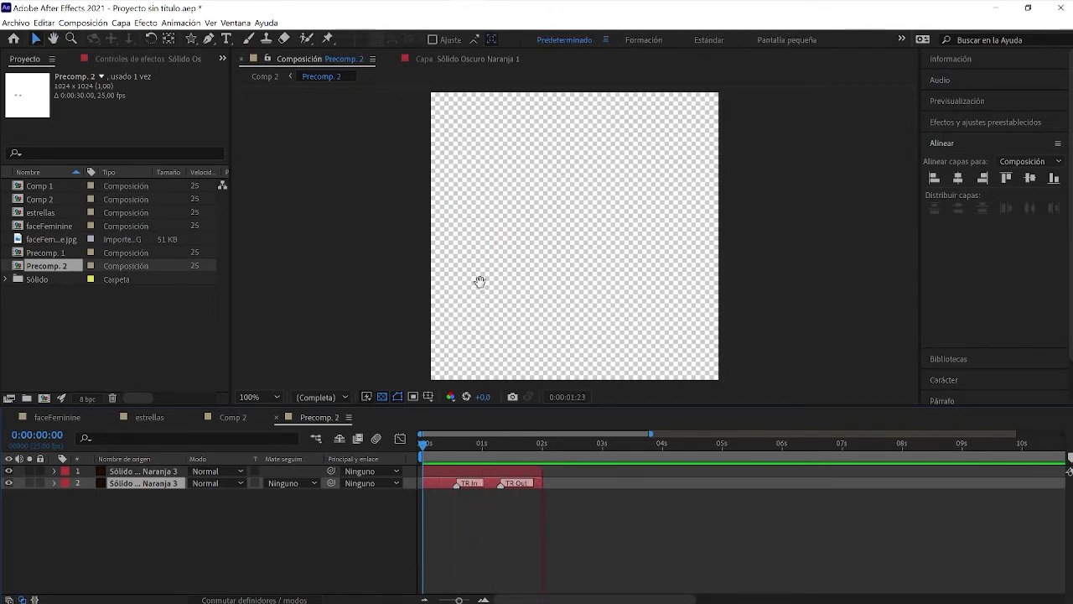
pyautogui.press('space')
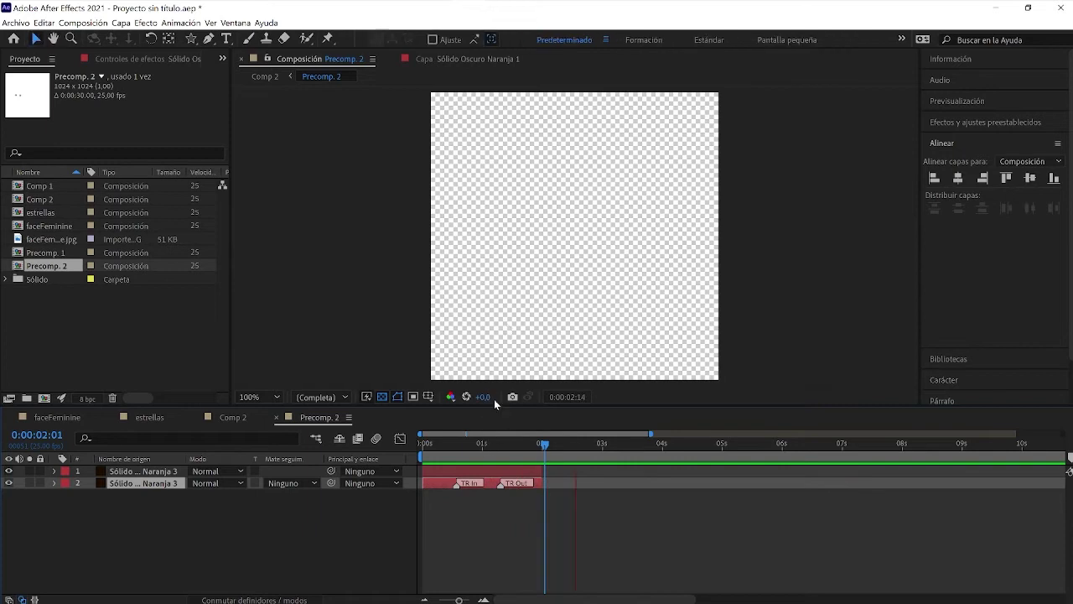
# Step: End the precomposition's work area at 0:00:02:00 and play back the trimmed star animation
pyautogui.click(542, 443)
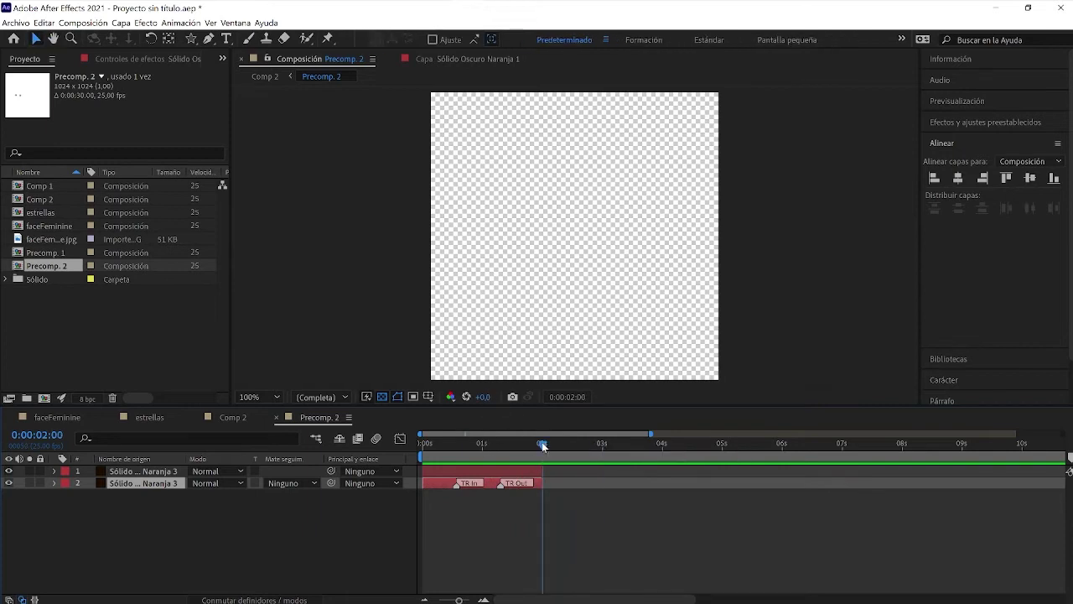
pyautogui.press('capslock')
pyautogui.moveTo(541, 451); pyautogui.dragTo(542, 448)
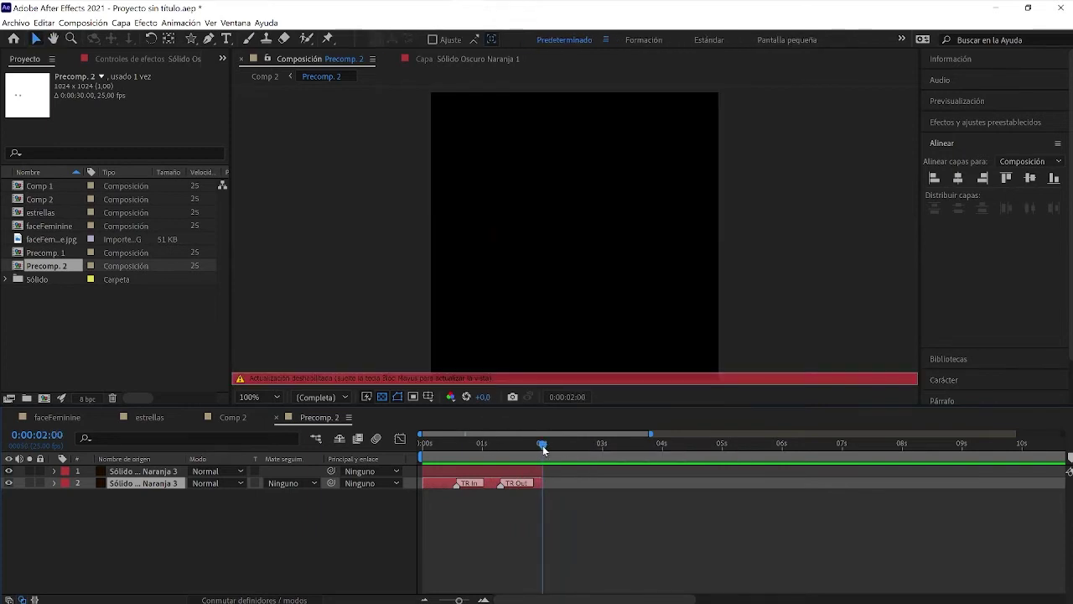
pyautogui.press('capslock')
pyautogui.press('n')
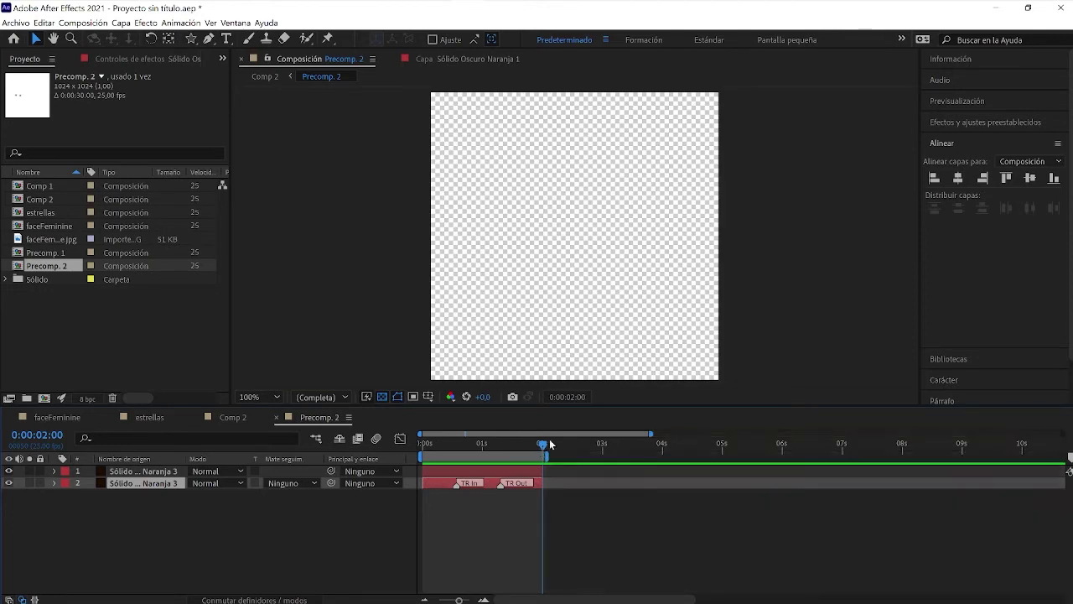
pyautogui.press('space')
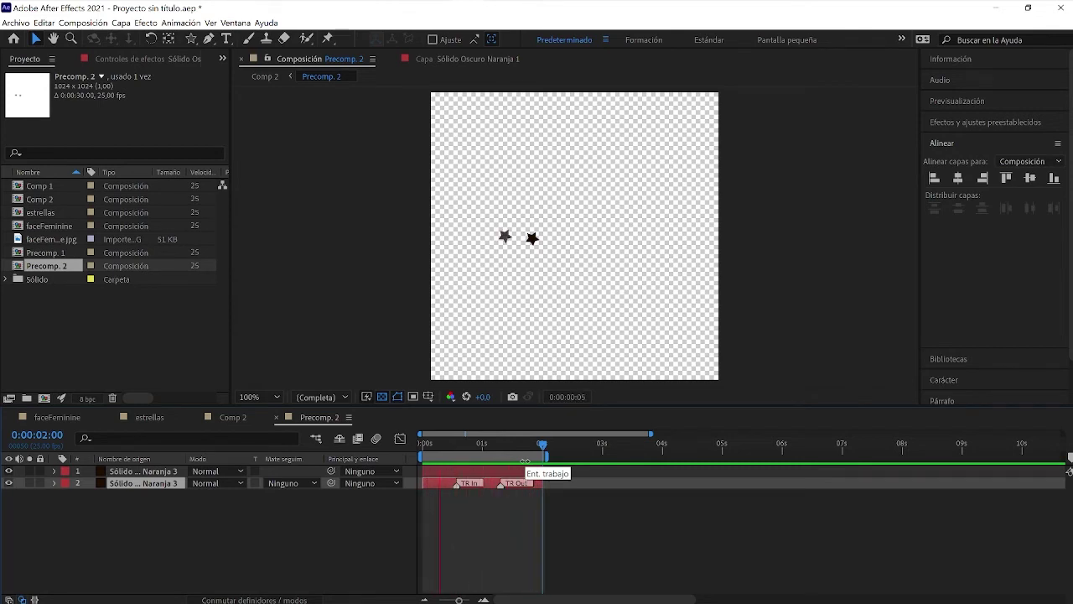
pyautogui.press('space')
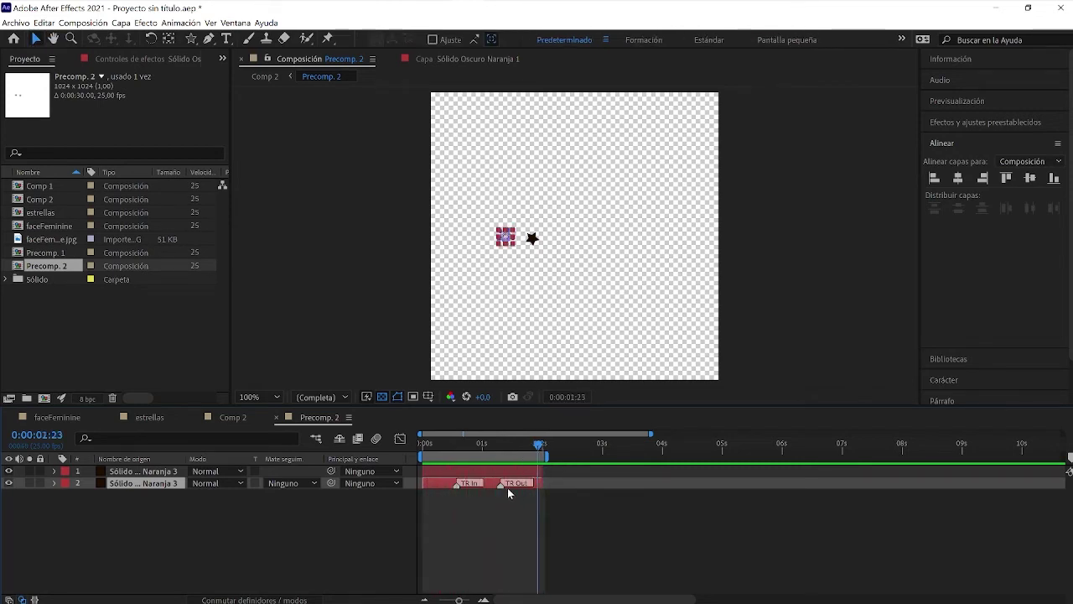
# Step: Apply Animation Composer's Fade Cubic In preset to the first star layer as both in and out animation
pyautogui.click(496, 469)
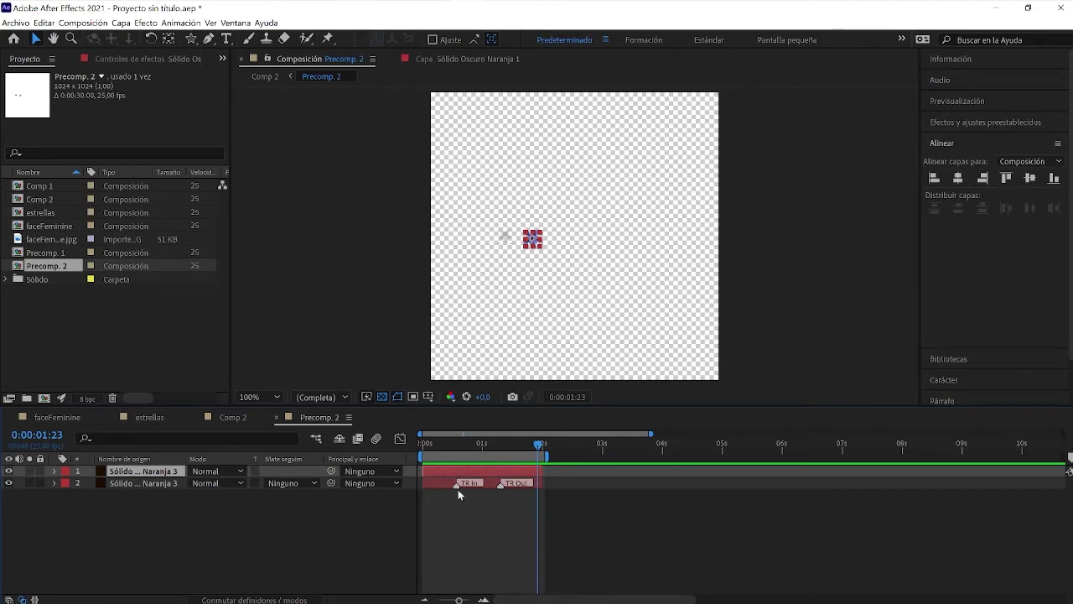
pyautogui.click(226, 23)
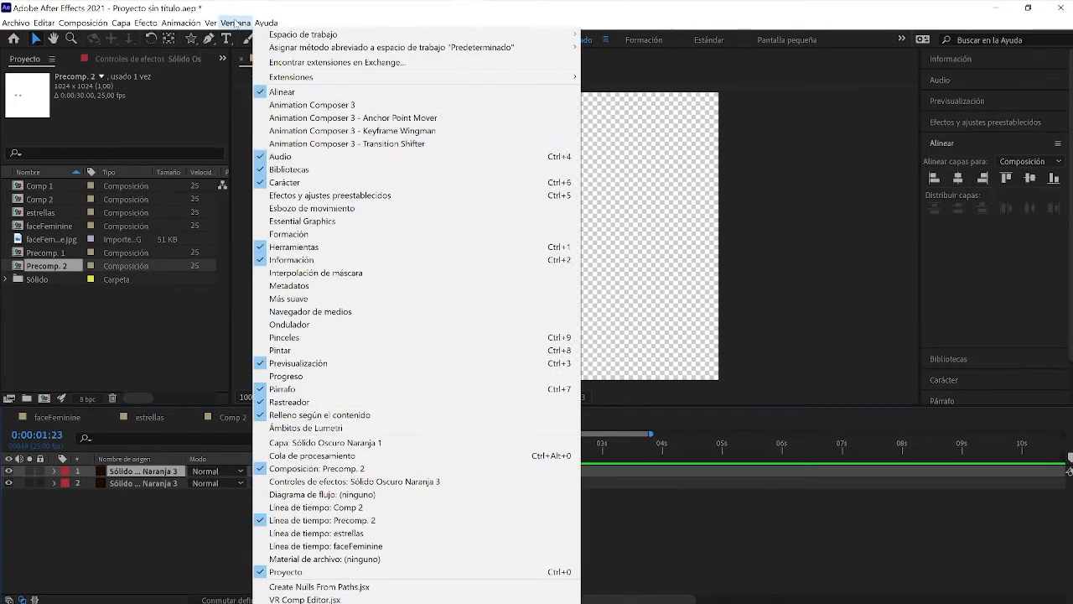
pyautogui.click(317, 106)
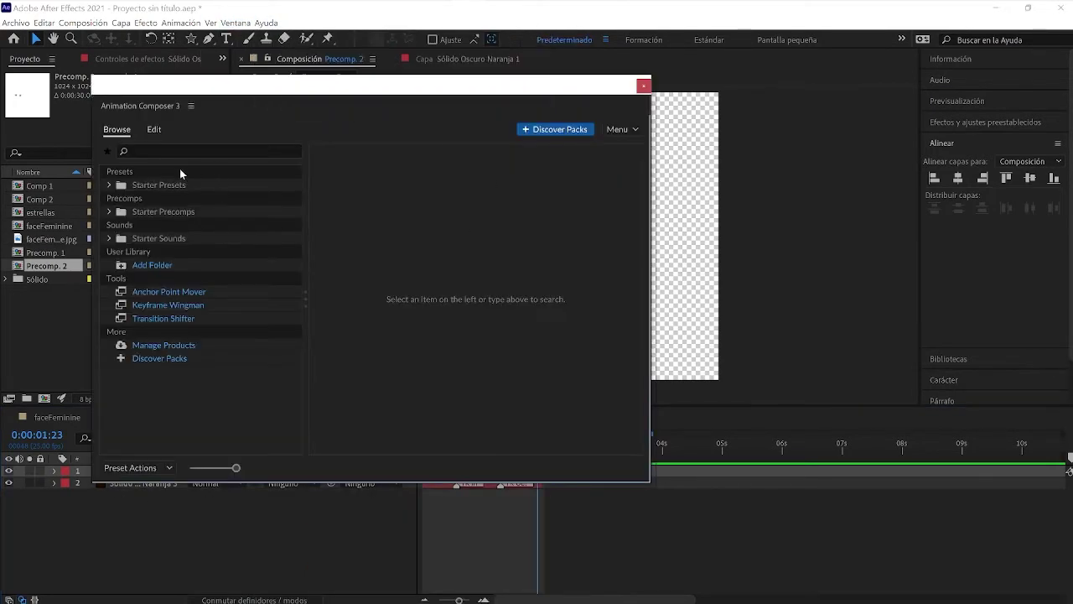
pyautogui.click(140, 190)
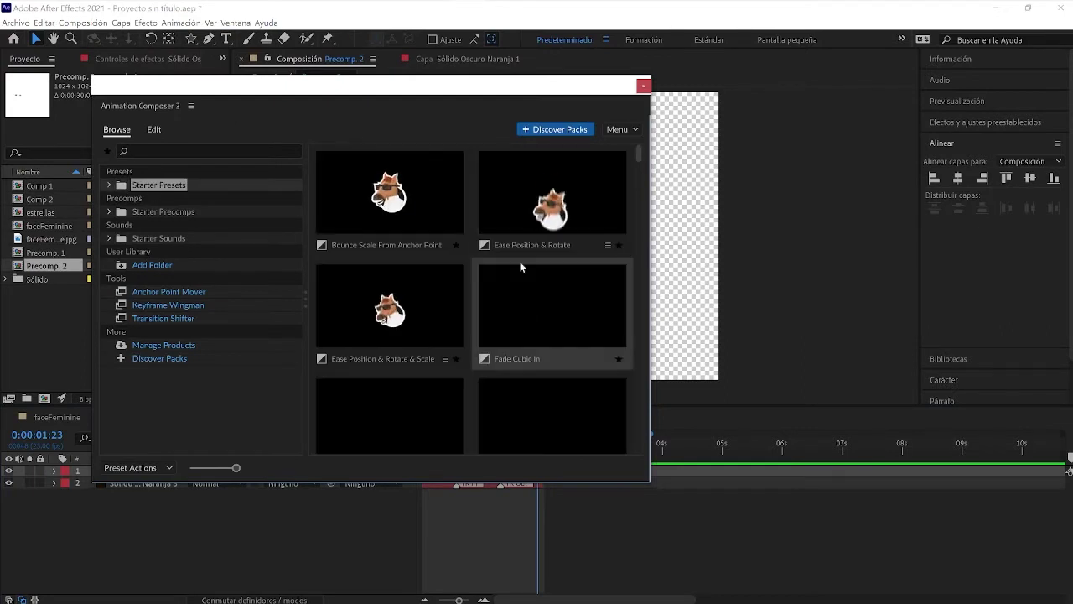
pyautogui.click(514, 308)
pyautogui.click(610, 467)
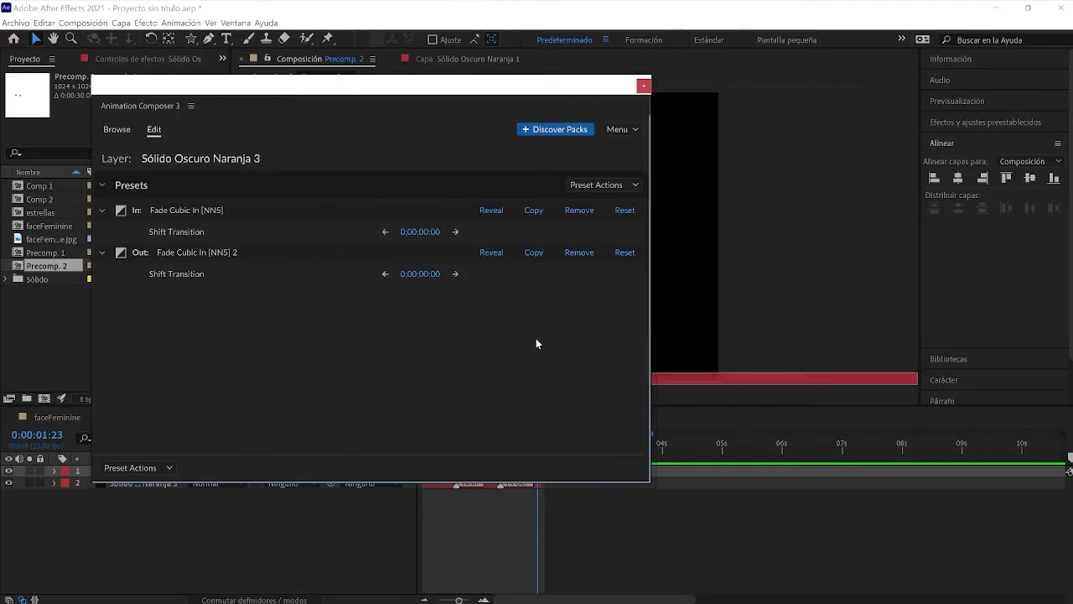
pyautogui.click(644, 86)
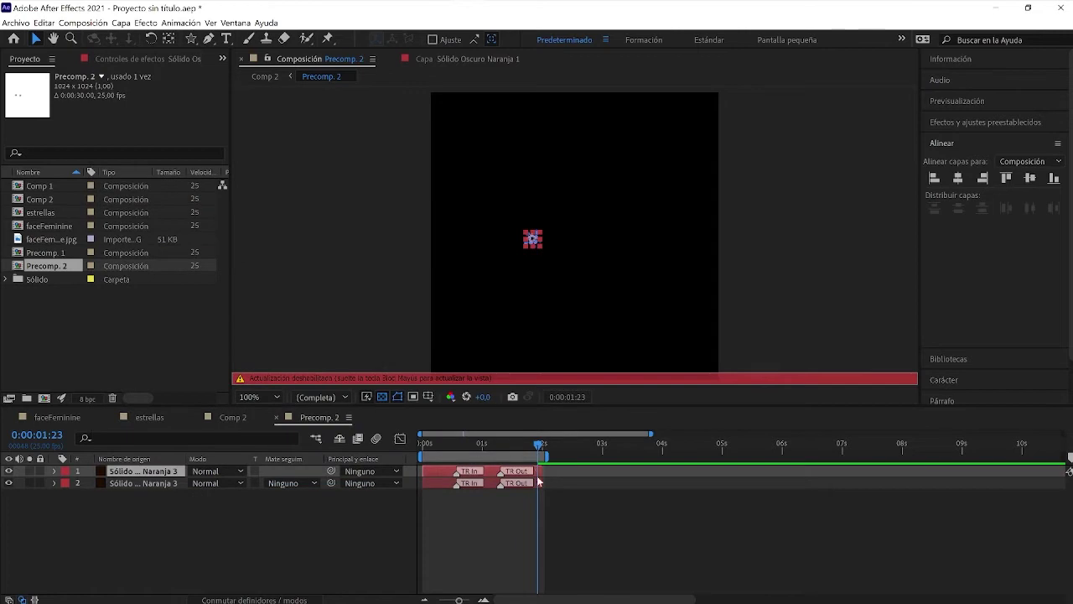
# Step: Re-enable viewer updating and preview the fades of both stars from 0:00:00:00
pyautogui.press('capslock')
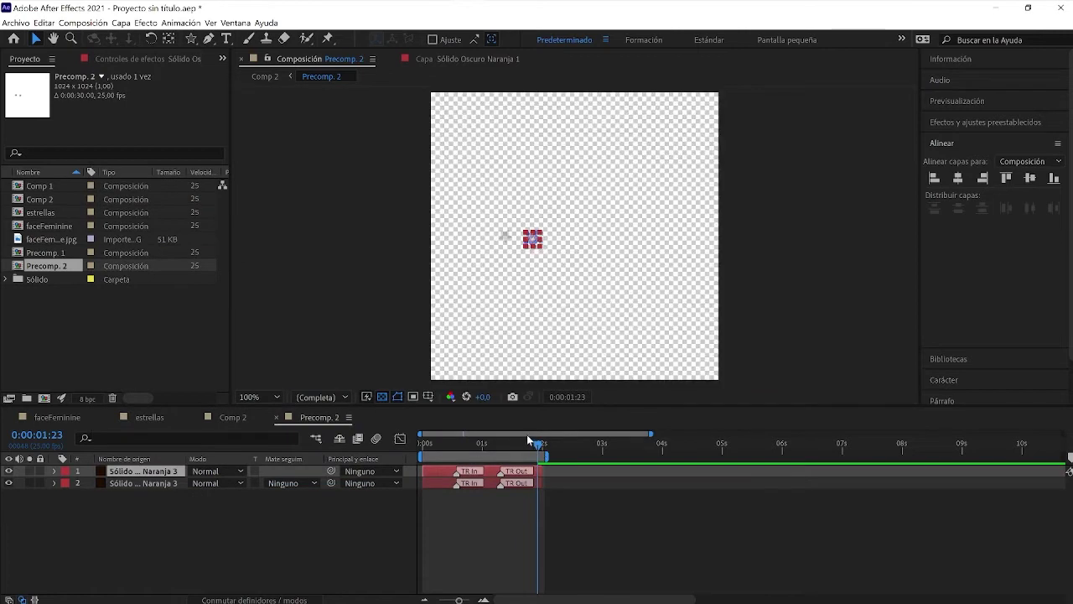
pyautogui.moveTo(529, 435); pyautogui.dragTo(390, 450)
pyautogui.press('space')
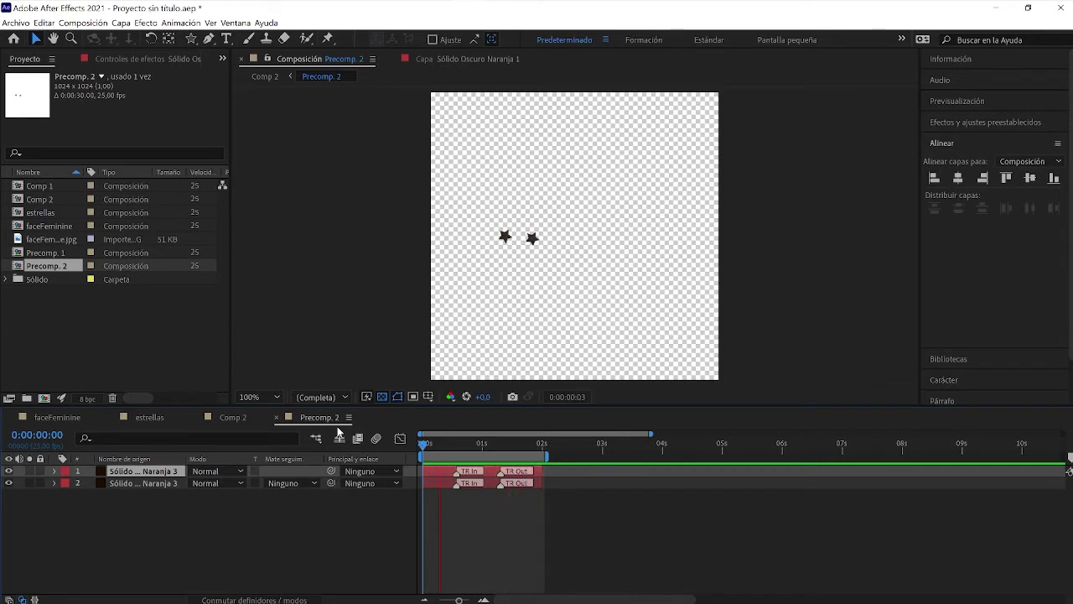
pyautogui.press('space')
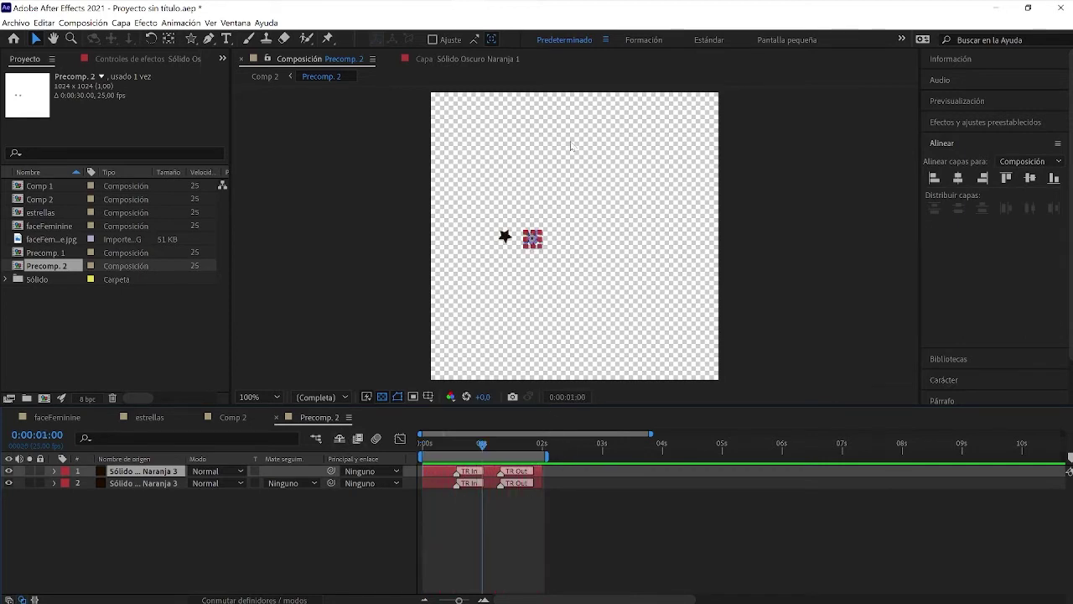
# Step: Return to Comp 2 and preview the star animation over the face reference from 0:00:00:00
pyautogui.click(233, 418)
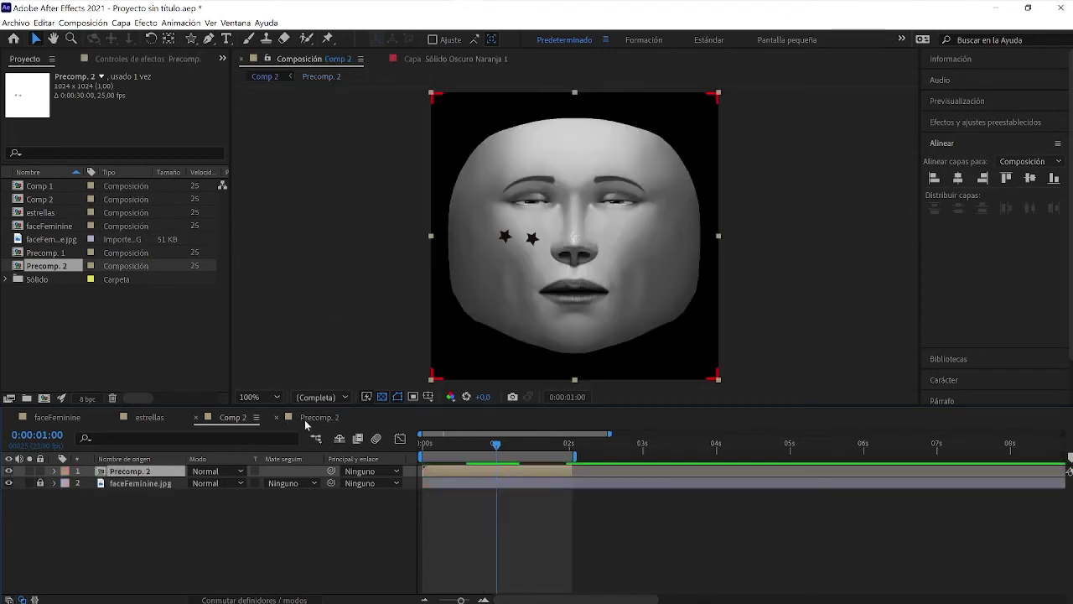
pyautogui.moveTo(496, 449); pyautogui.dragTo(398, 457)
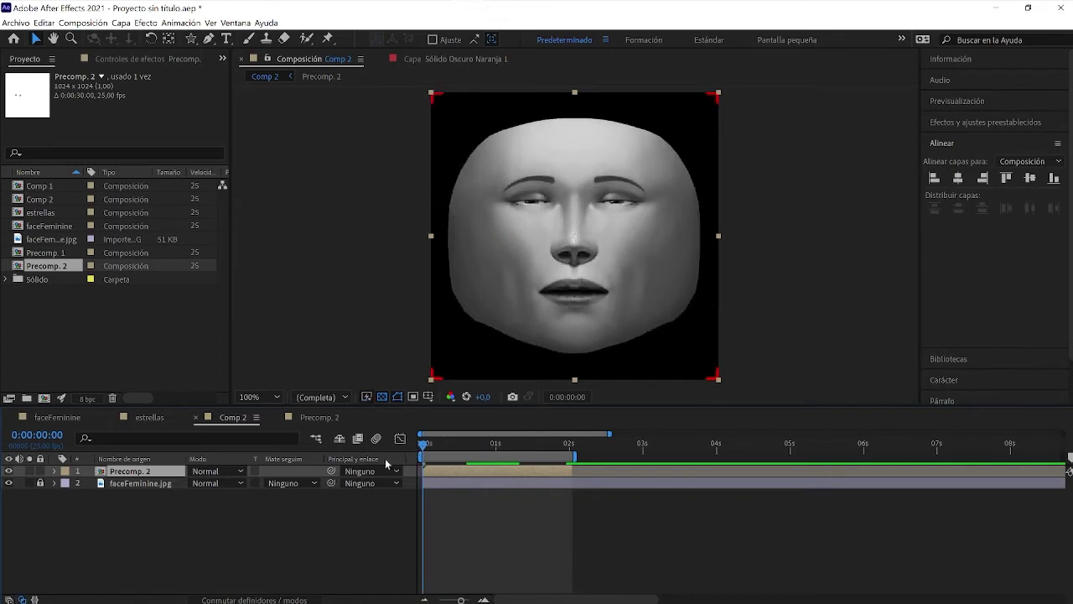
pyautogui.press('space')
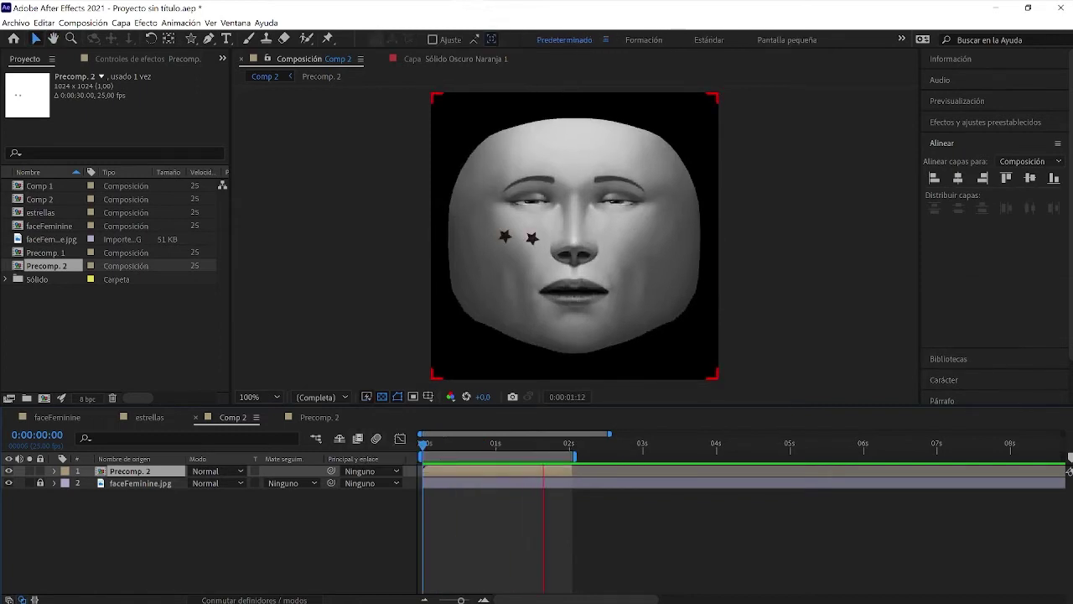
pyautogui.press('space')
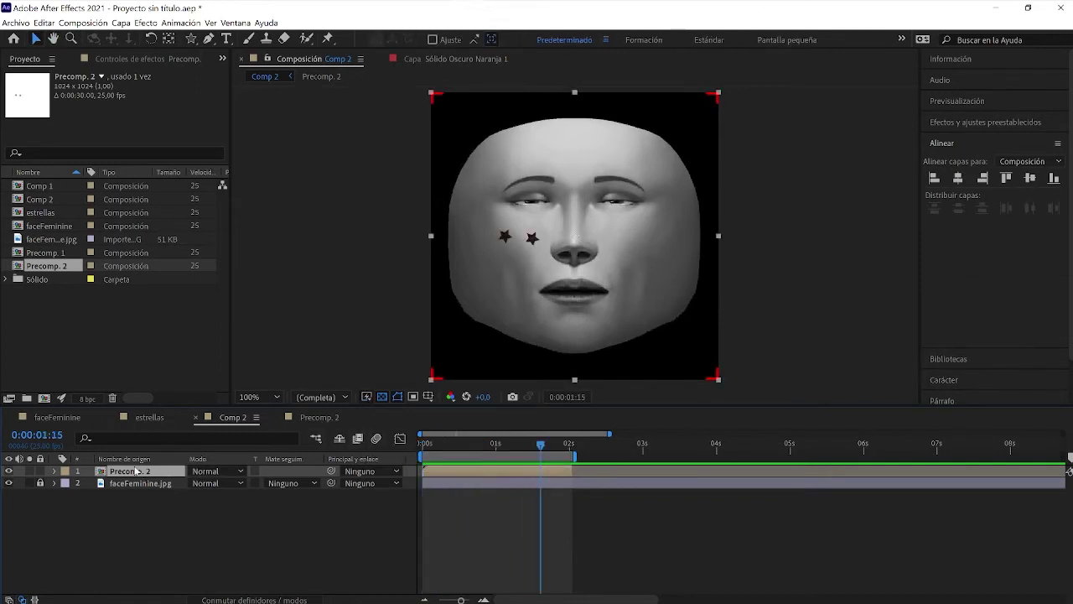
# Step: Open the Precomp. 2 layer's composition and select both star solid layers together
pyautogui.doubleClick(135, 471)
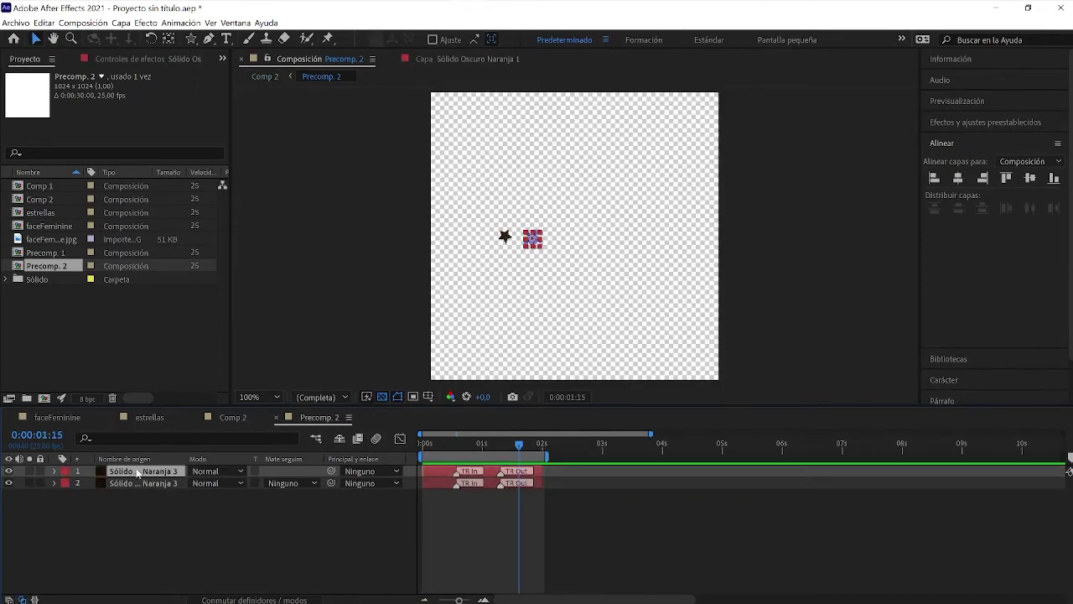
pyautogui.click(437, 486)
pyautogui.click(436, 471)
pyautogui.keyDown('shift'); pyautogui.click(432, 484); pyautogui.keyUp('shift')
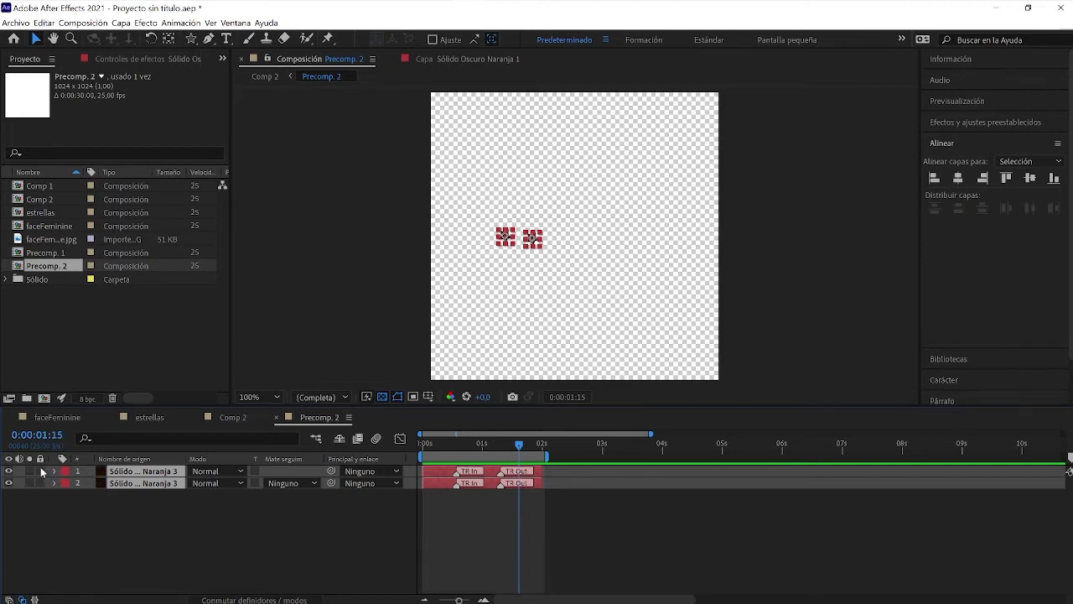
# Step: Keyframe the rotation of both star layers from 0 at the start to one full turn at 0:00:01:24, and preview it
pyautogui.press('r')
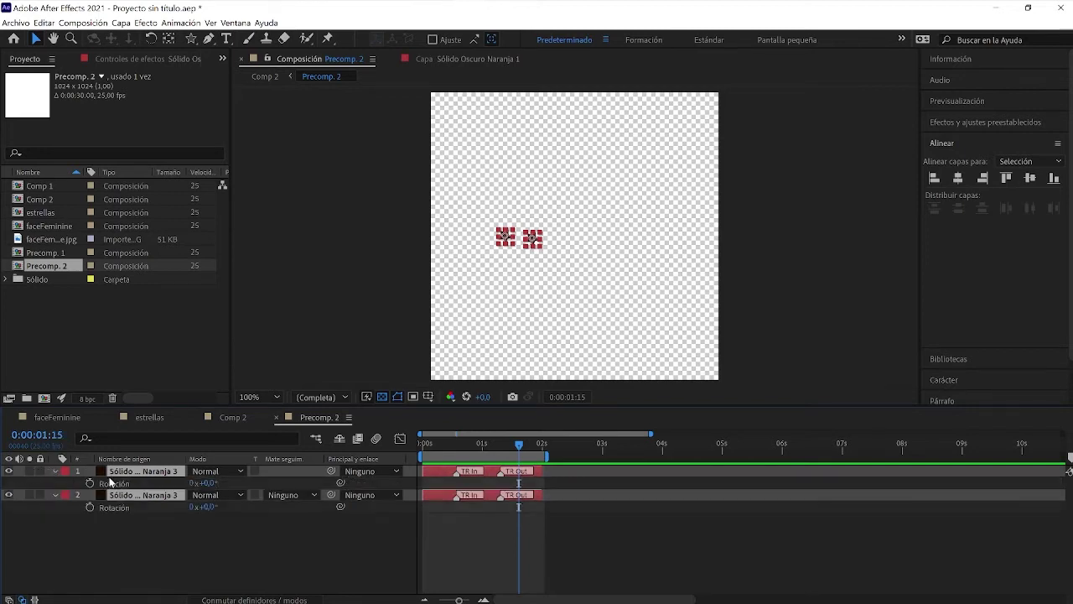
pyautogui.moveTo(519, 445); pyautogui.dragTo(404, 451)
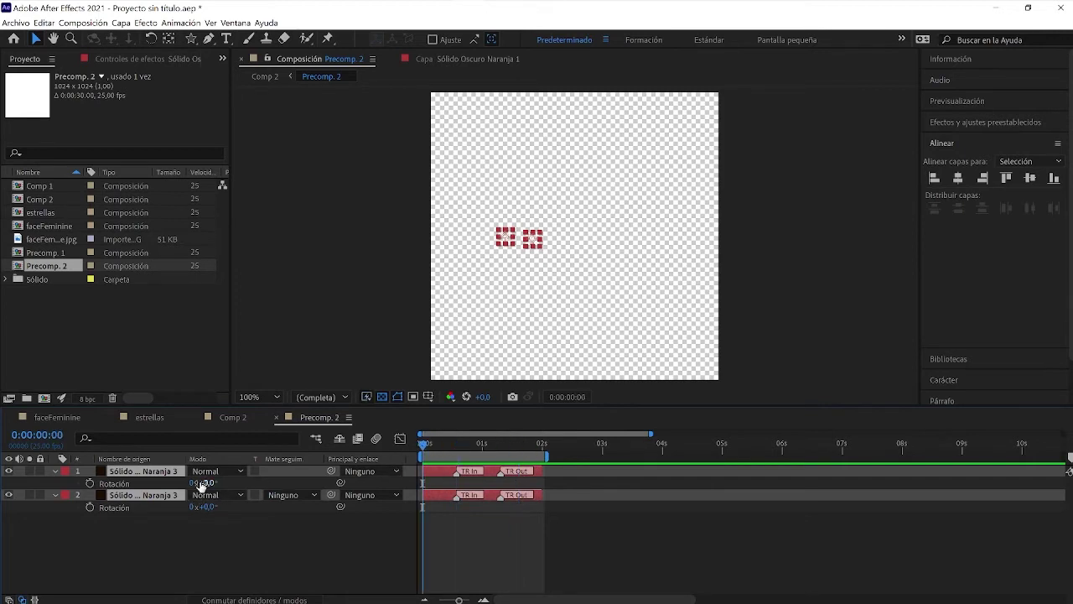
pyautogui.click(89, 483)
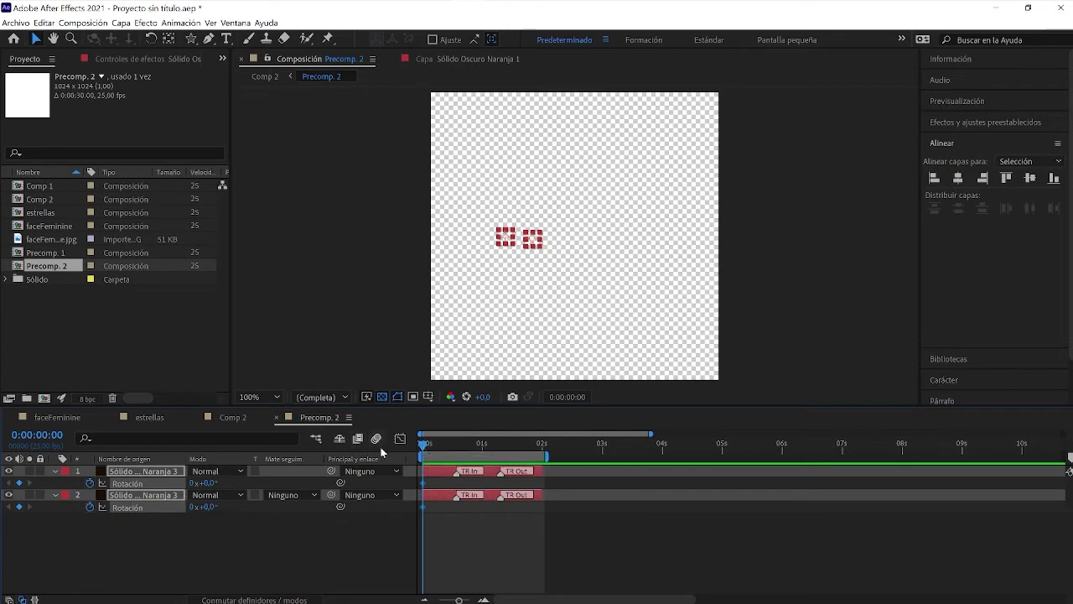
pyautogui.moveTo(421, 450); pyautogui.dragTo(539, 458)
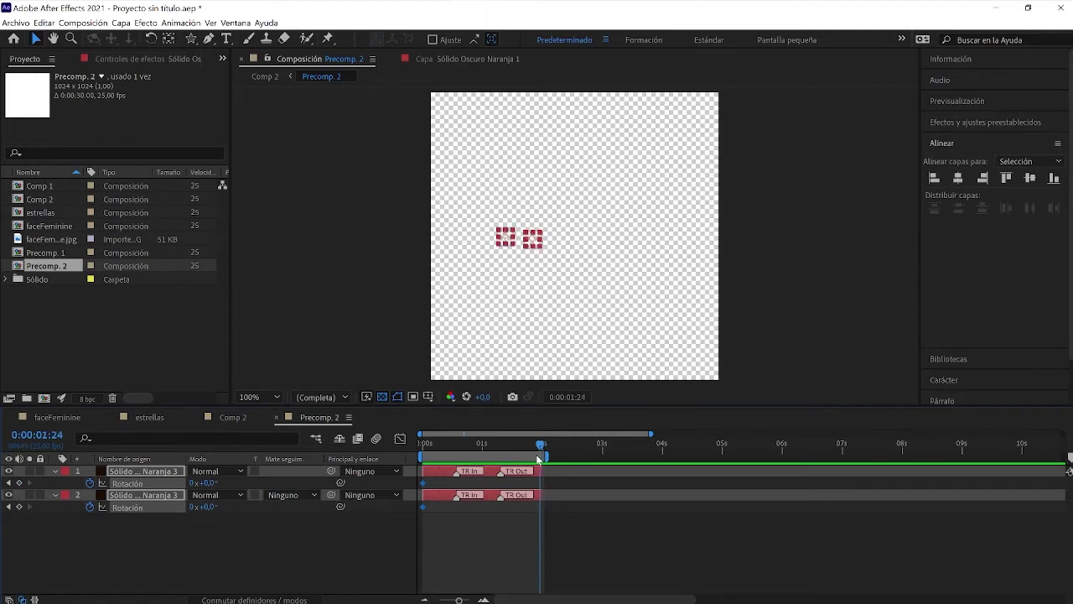
pyautogui.click(208, 483)
pyautogui.write('1')
pyautogui.press('Return')
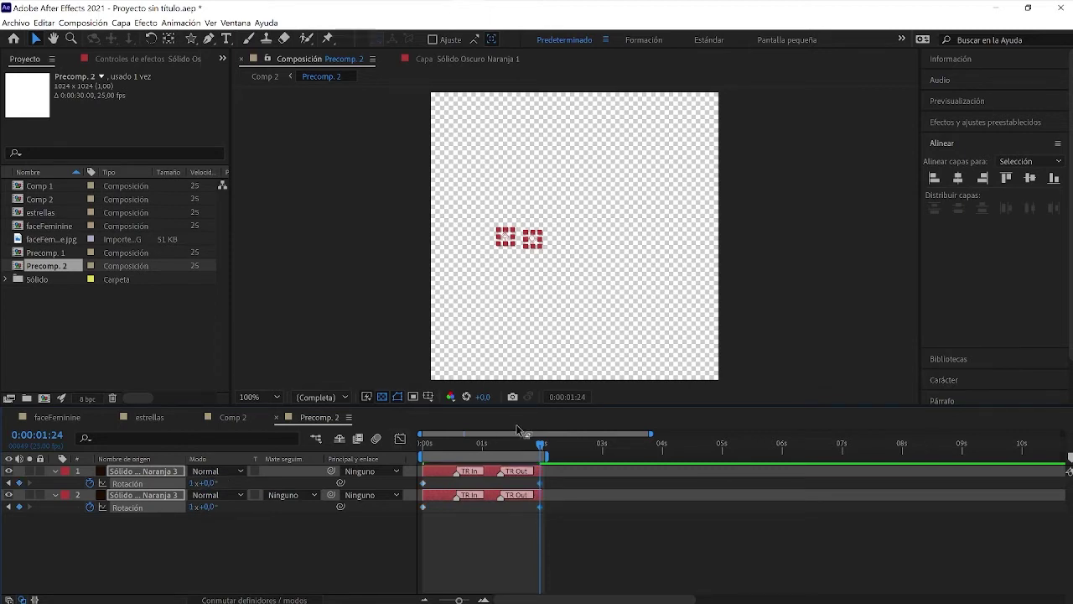
pyautogui.press('space')
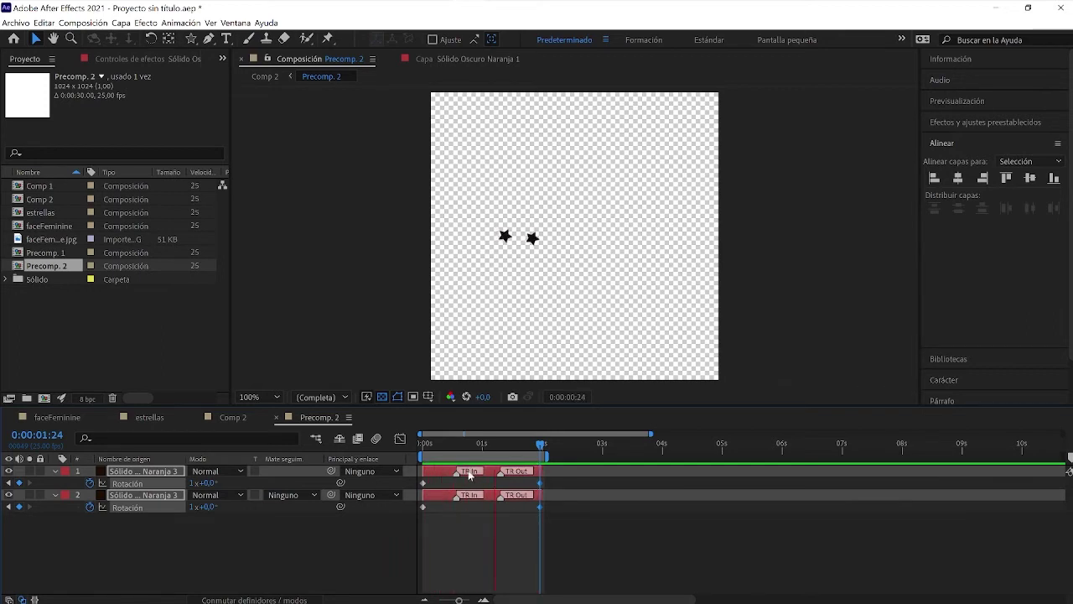
pyautogui.press('space')
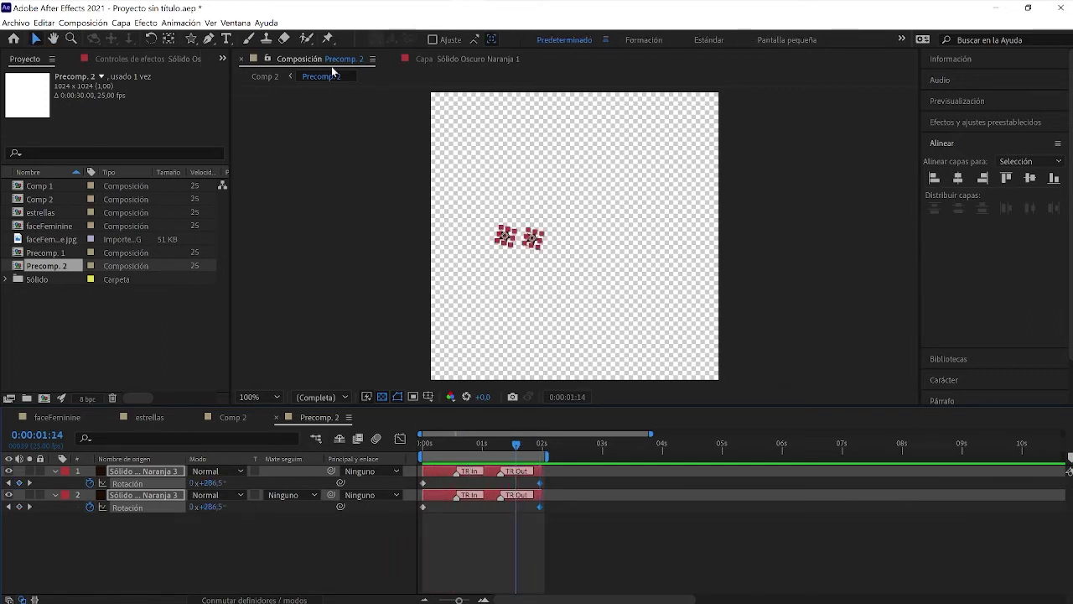
# Step: Preview the star animation in the faceFeminine composition
pyautogui.click(85, 420)
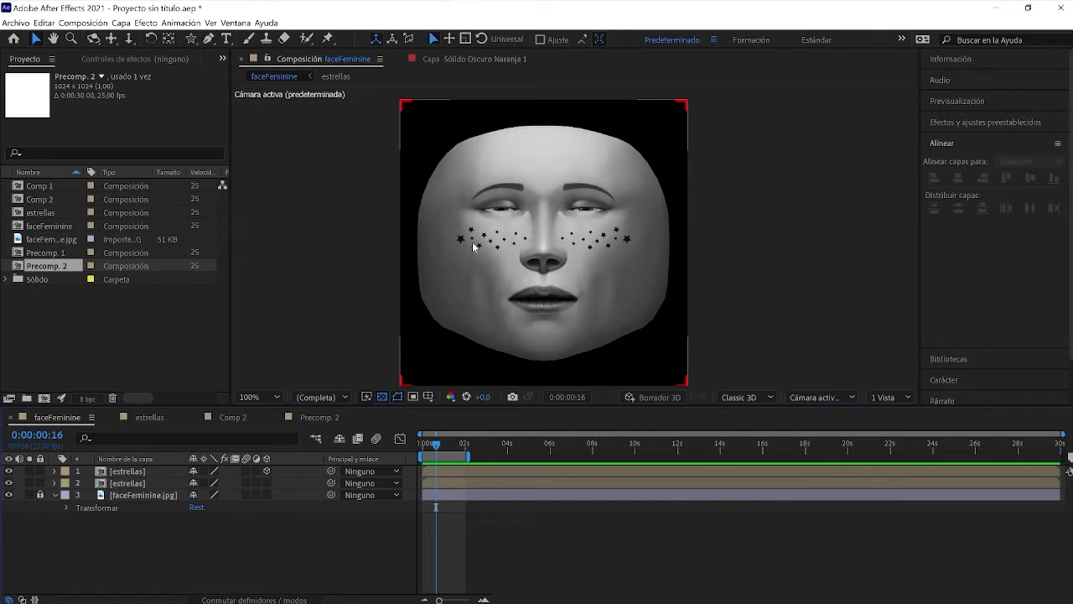
pyautogui.press('space')
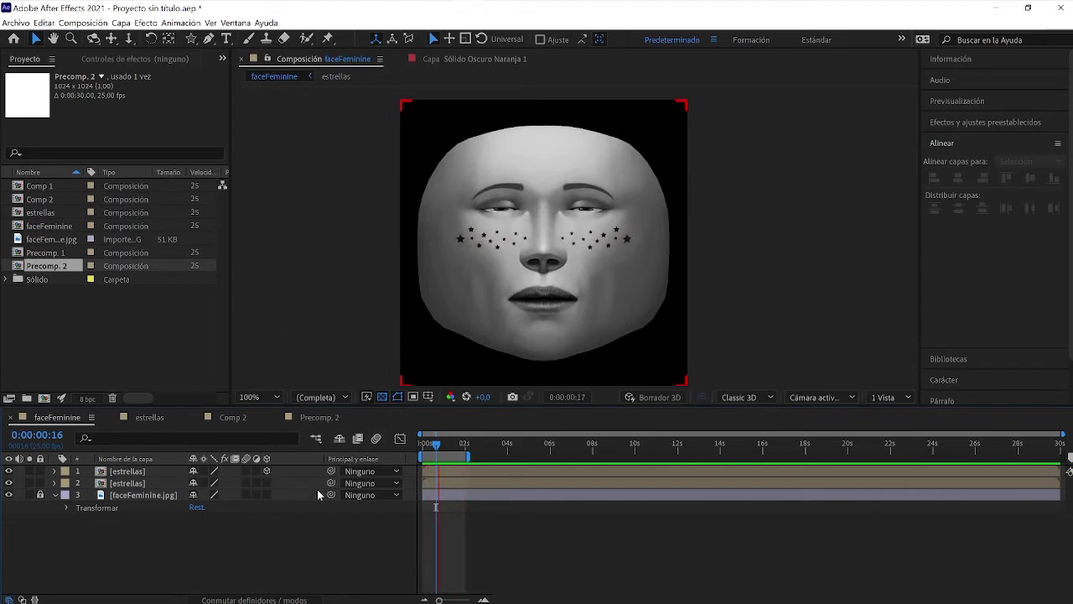
pyautogui.press('space')
# Step: Duplicate the Precomp. 2 layer in Comp 2 and move the current time to 0:00:00:14
pyautogui.click(260, 416)
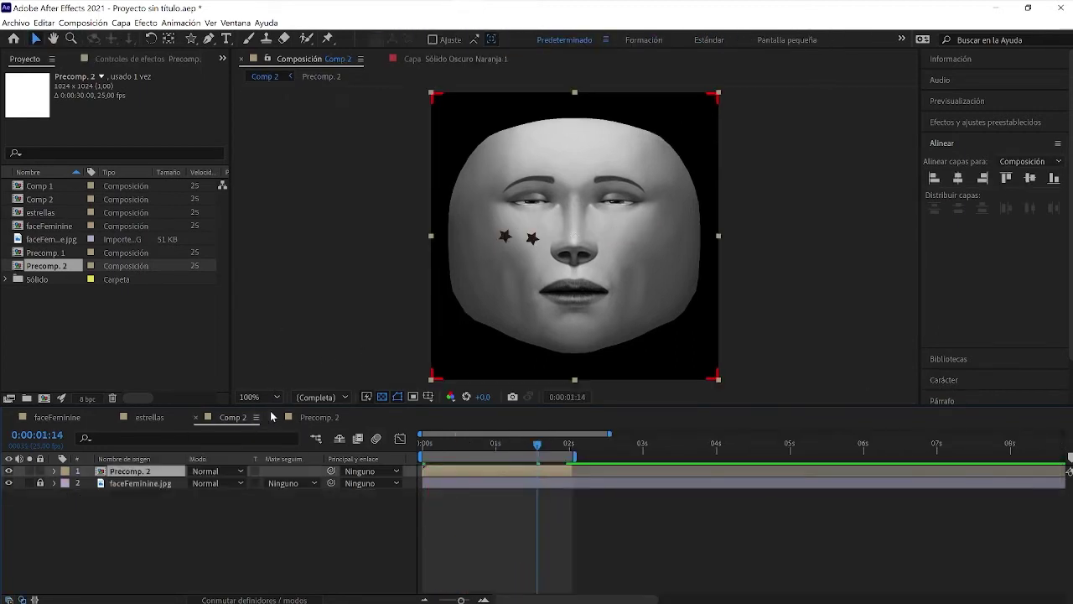
pyautogui.moveTo(538, 445); pyautogui.dragTo(422, 445)
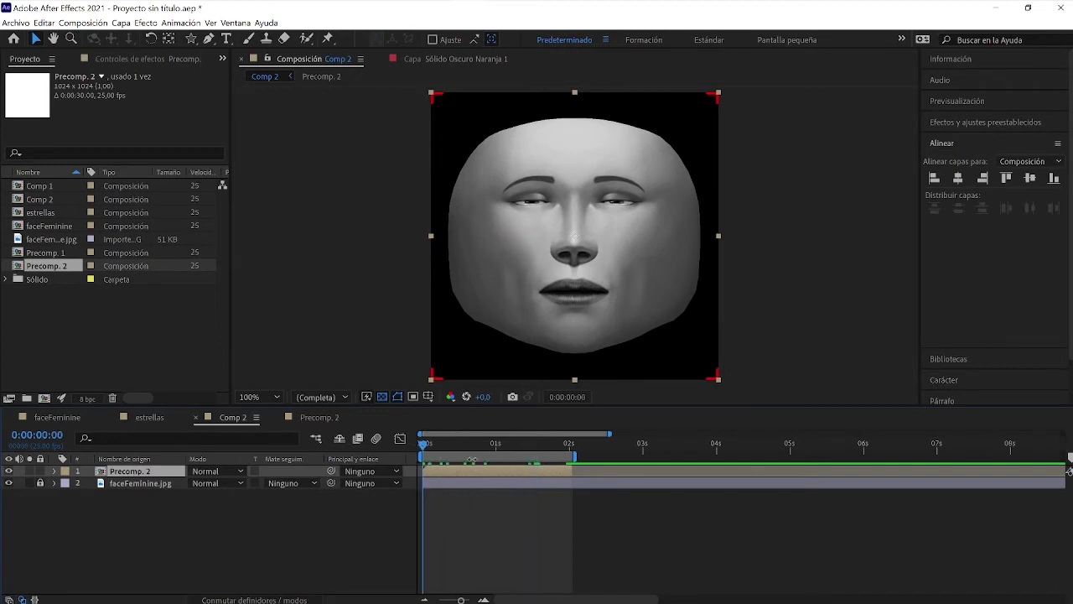
pyautogui.moveTo(428, 448)
pyautogui.mouseDown()
pyautogui.moveTo(490, 444)
pyautogui.moveTo(417, 451)
pyautogui.moveTo(506, 444)
pyautogui.moveTo(412, 453)
pyautogui.mouseUp()
pyautogui.hotkey('ctrl', 'd')
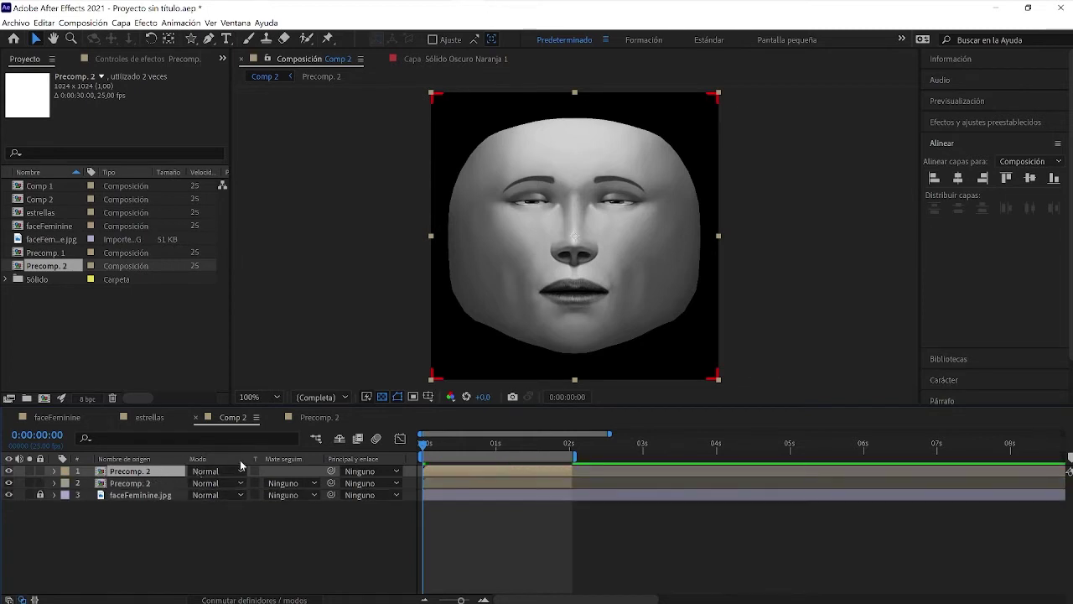
pyautogui.moveTo(423, 444); pyautogui.dragTo(465, 453)
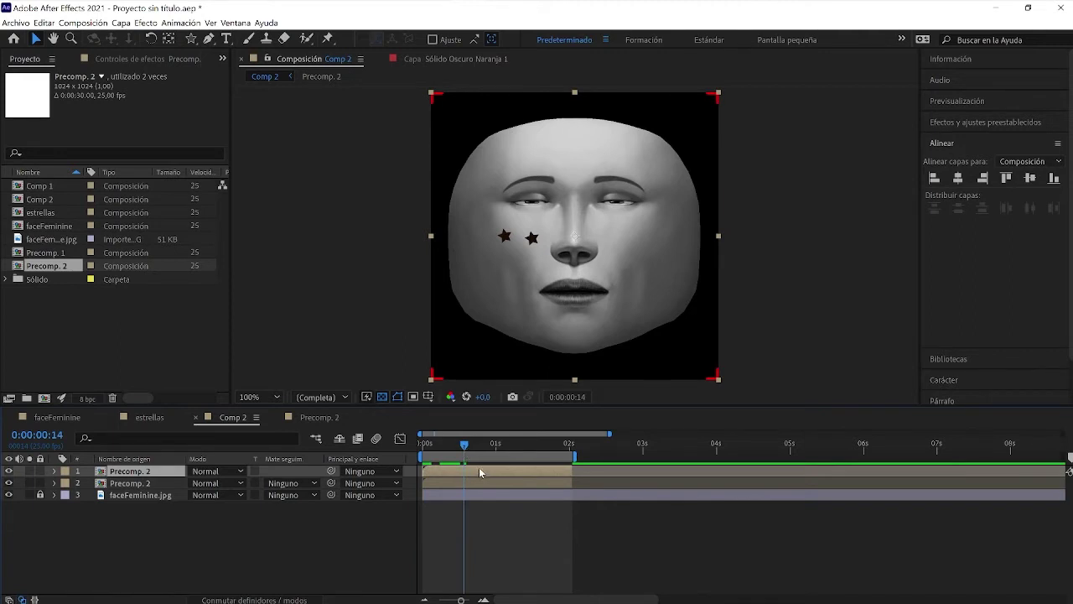
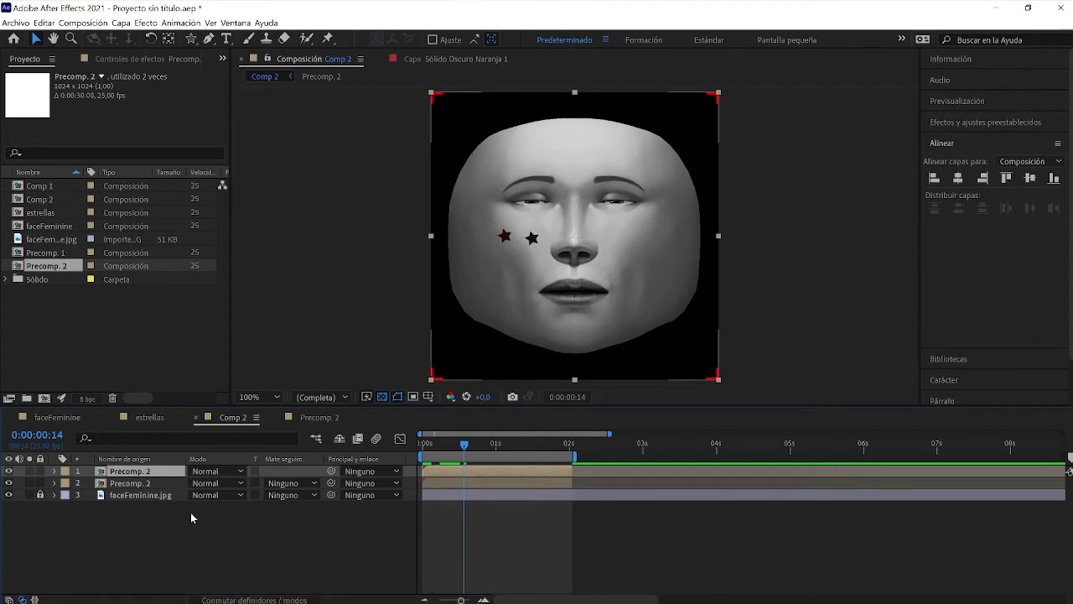
# Step: Make the upper Precomp. 2 layer 3D and set its Y rotation to 180° to mirror the stars onto the other cheek
pyautogui.click(269, 600)
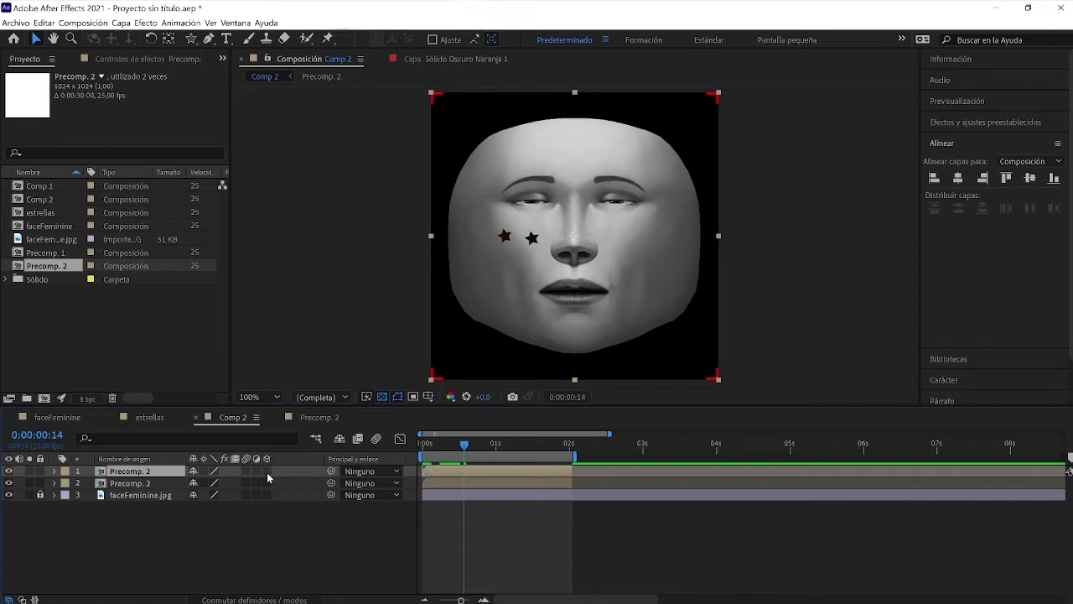
pyautogui.click(267, 471)
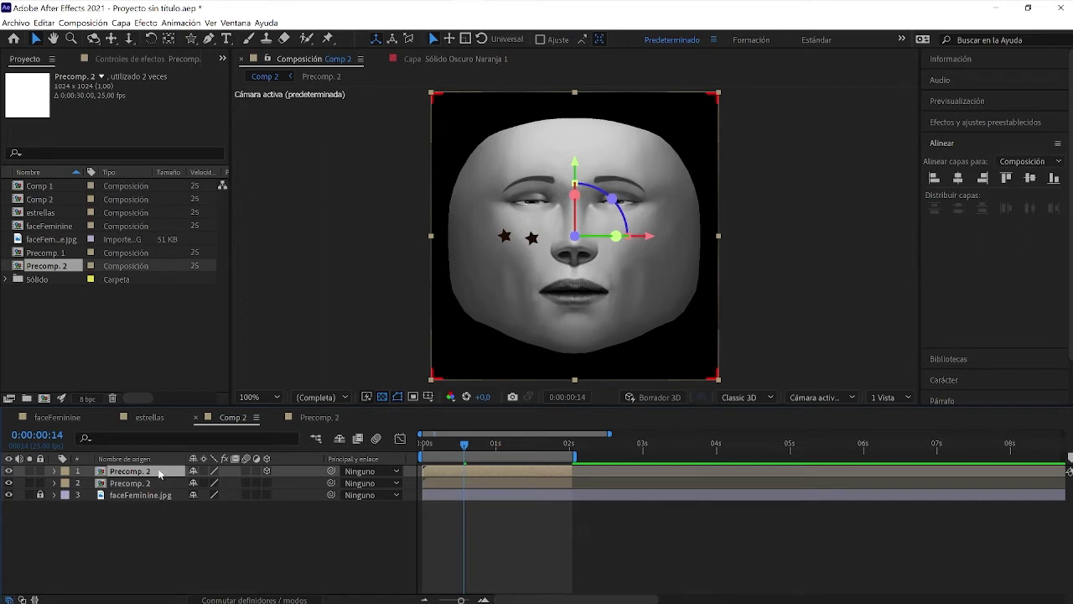
pyautogui.press('r')
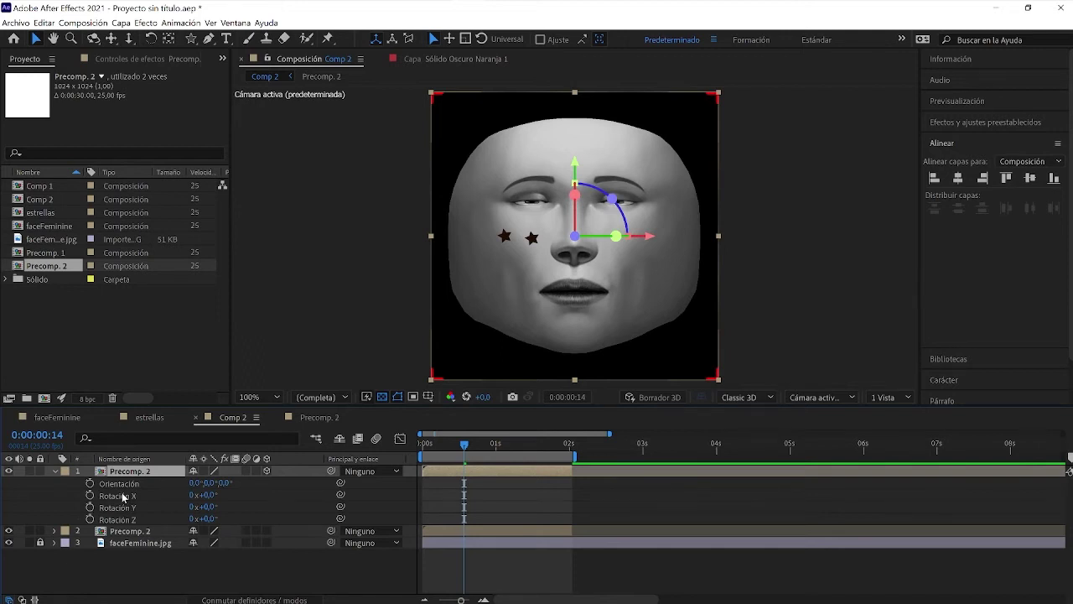
pyautogui.click(206, 506)
pyautogui.write('19')
pyautogui.write('0')
pyautogui.press('Return')
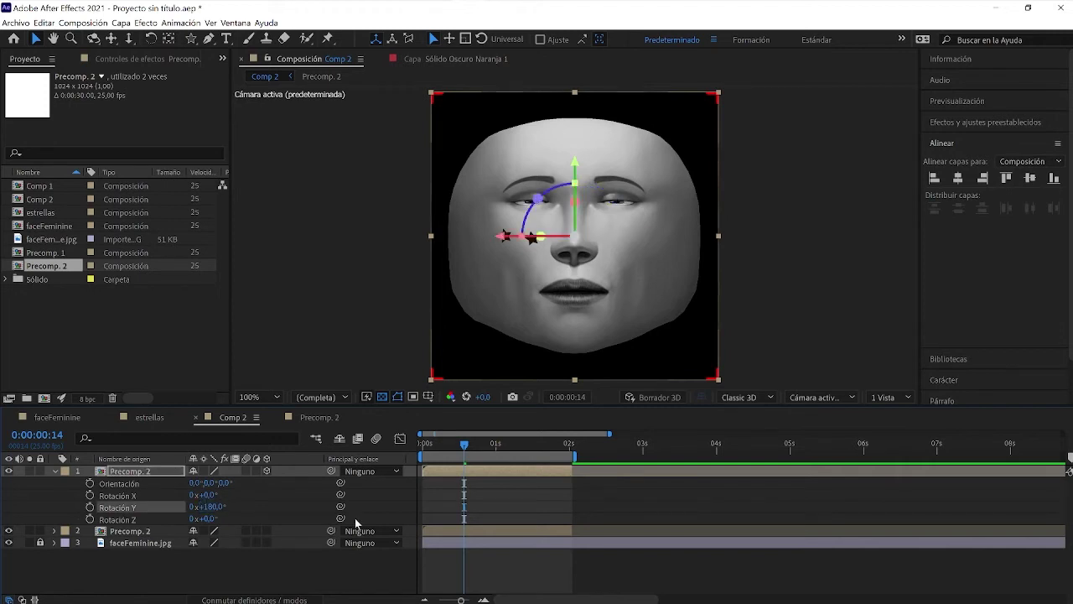
# Step: Preview the mirrored star animation from the start of Comp 2
pyautogui.moveTo(467, 443); pyautogui.dragTo(419, 451)
pyautogui.press('space')
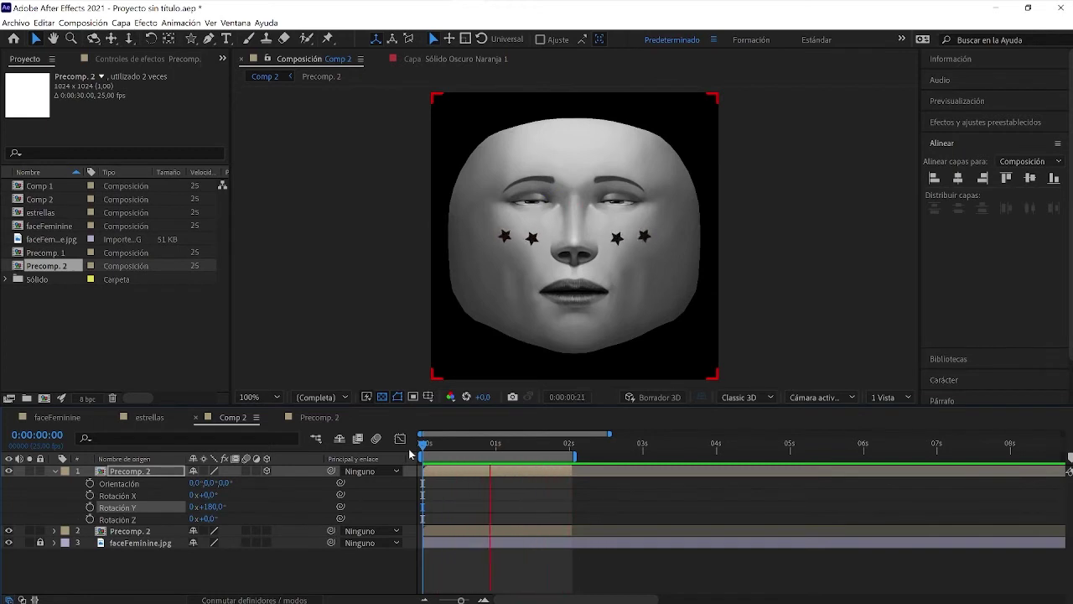
pyautogui.press('space')
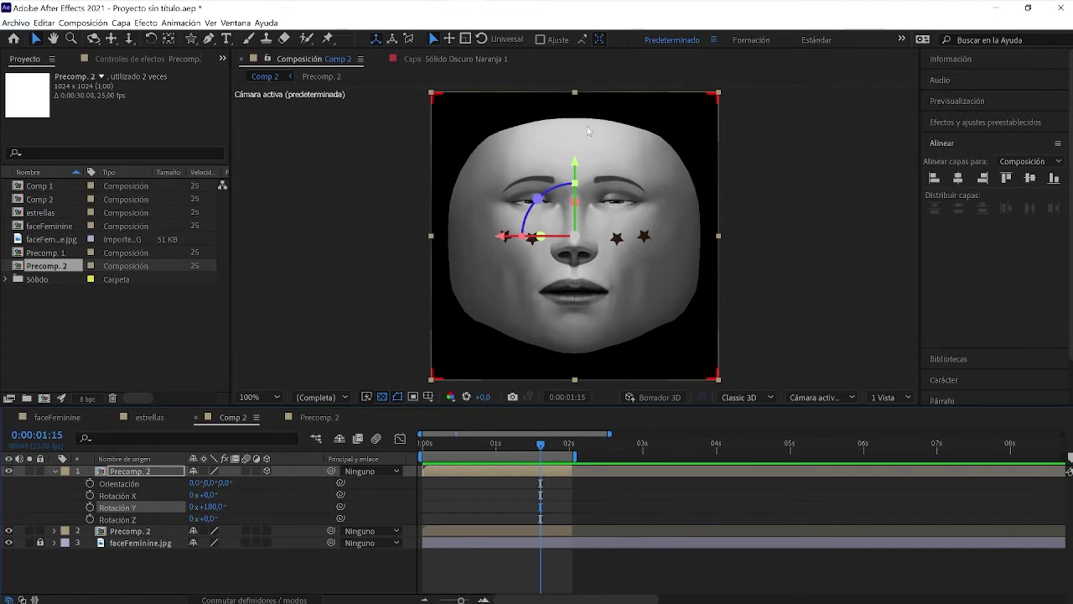
# Step: Hide the faceFeminine.jpg layer and add Comp 2 to the render queue
pyautogui.click(9, 543)
pyautogui.click(9, 543)
pyautogui.click(9, 543)
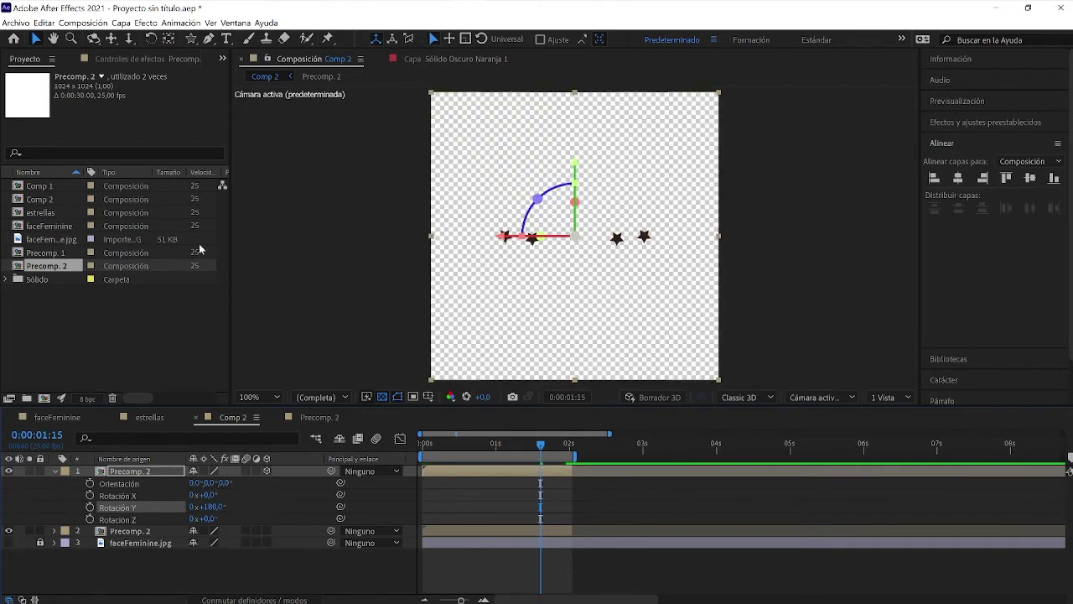
pyautogui.click(81, 23)
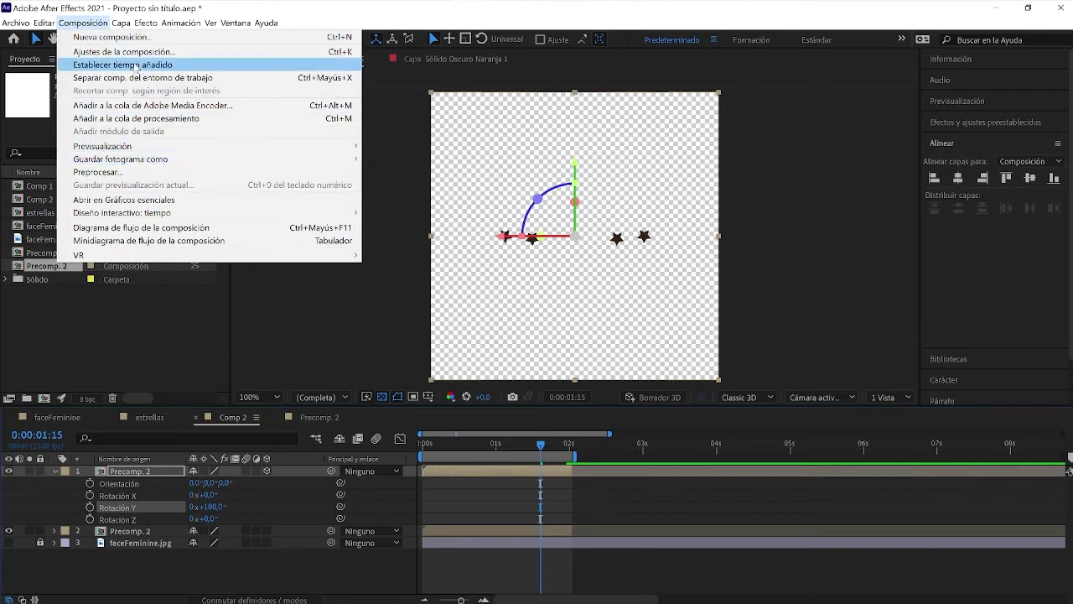
pyautogui.click(143, 119)
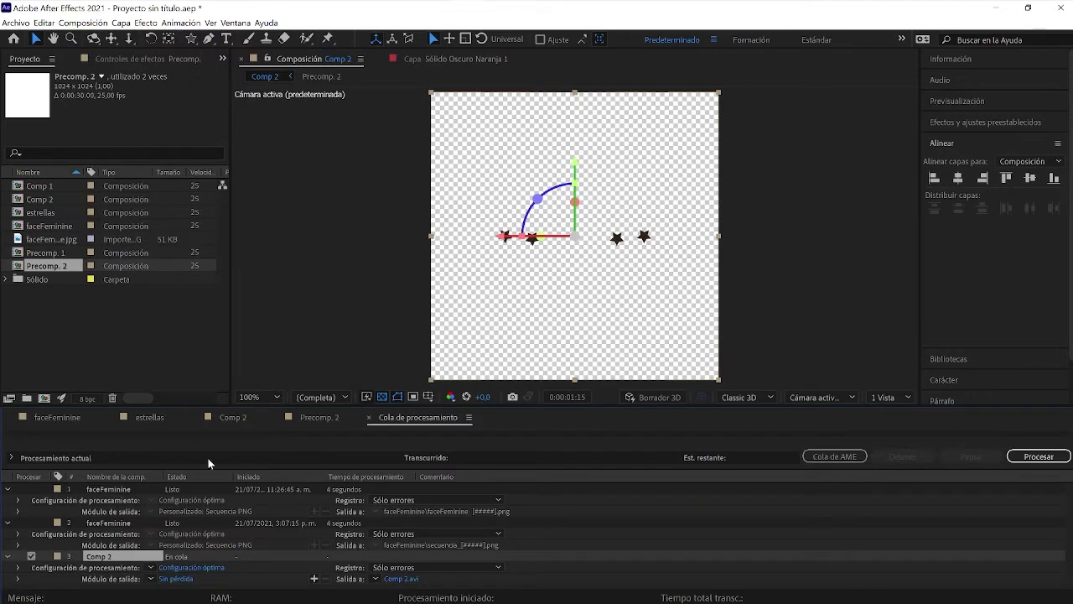
# Step: Set Comp 2's output module to a PNG sequence with RGB + Alfa channels, and look at its output location without changing it
pyautogui.click(177, 578)
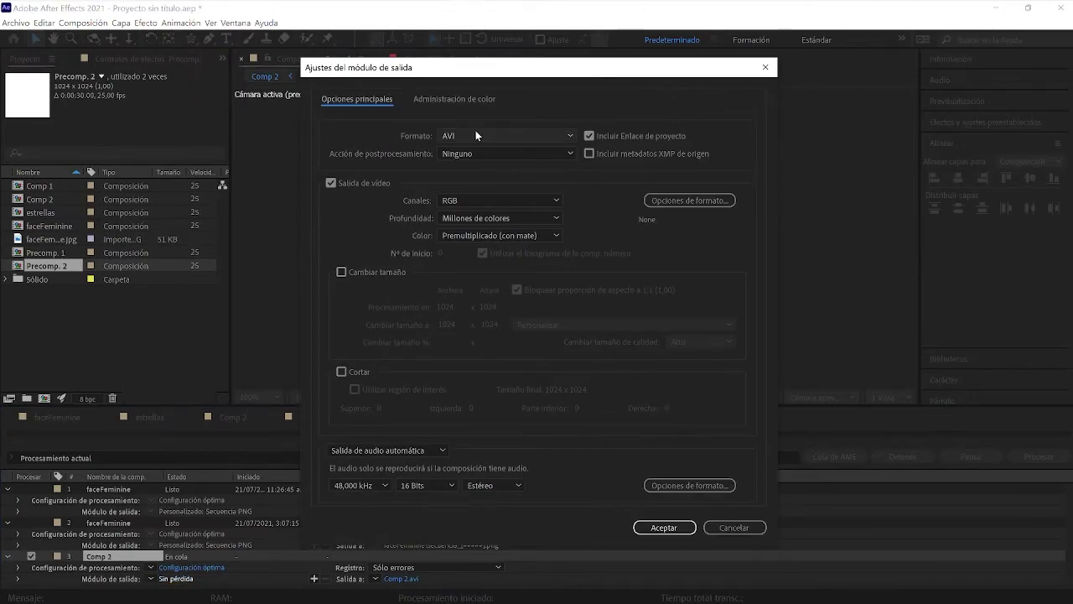
pyautogui.click(475, 135)
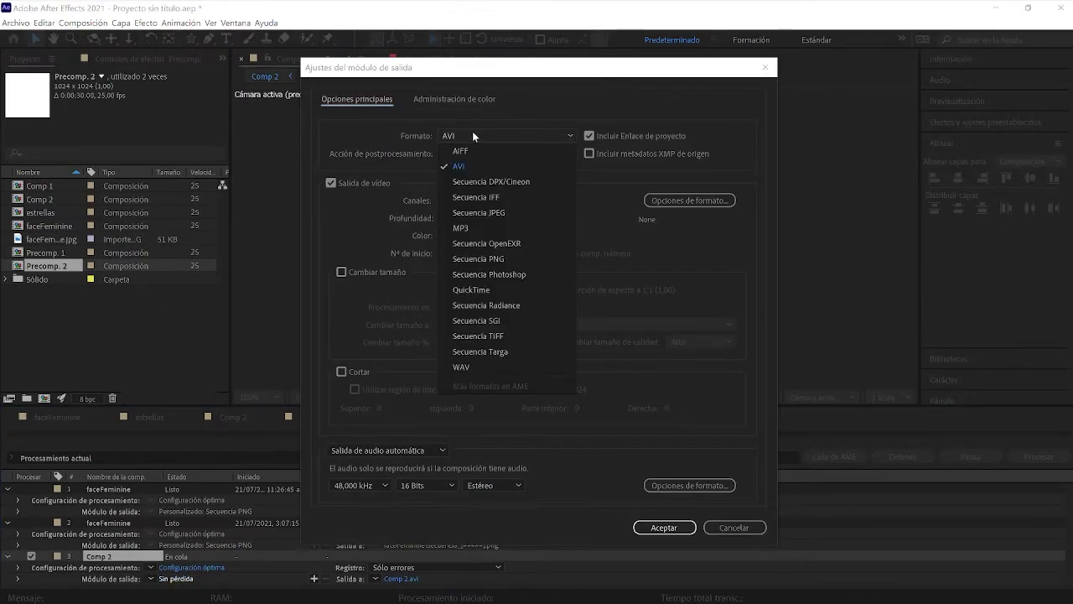
pyautogui.click(506, 262)
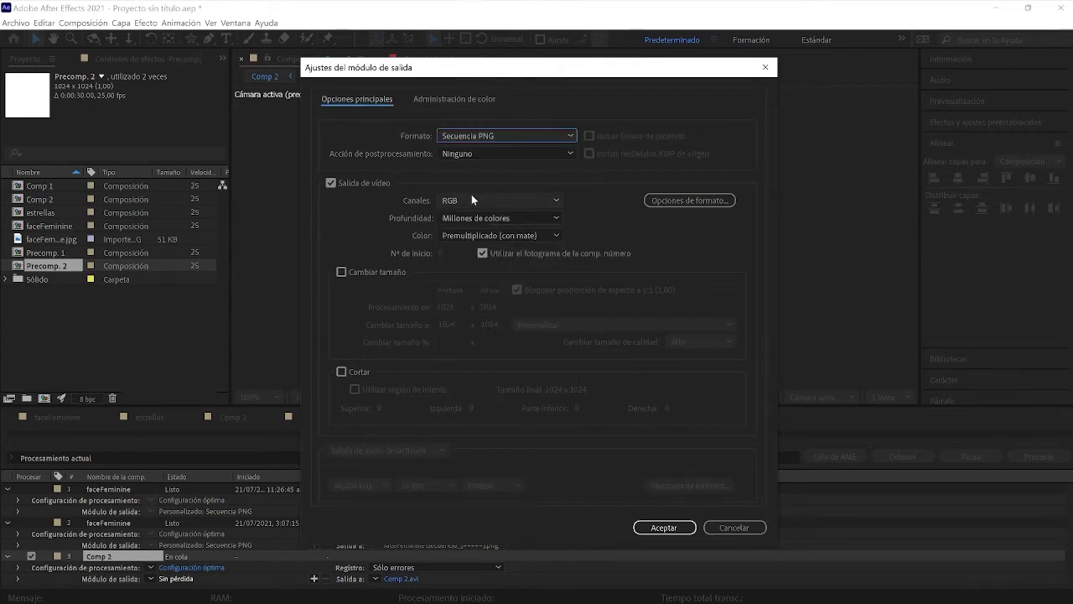
pyautogui.click(465, 200)
pyautogui.click(477, 244)
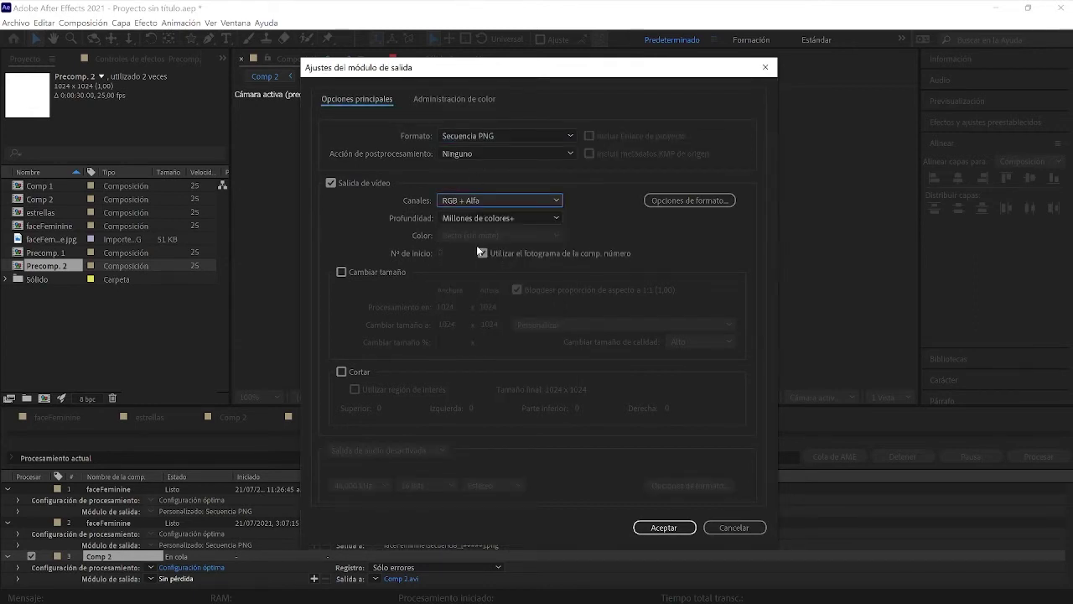
pyautogui.click(665, 527)
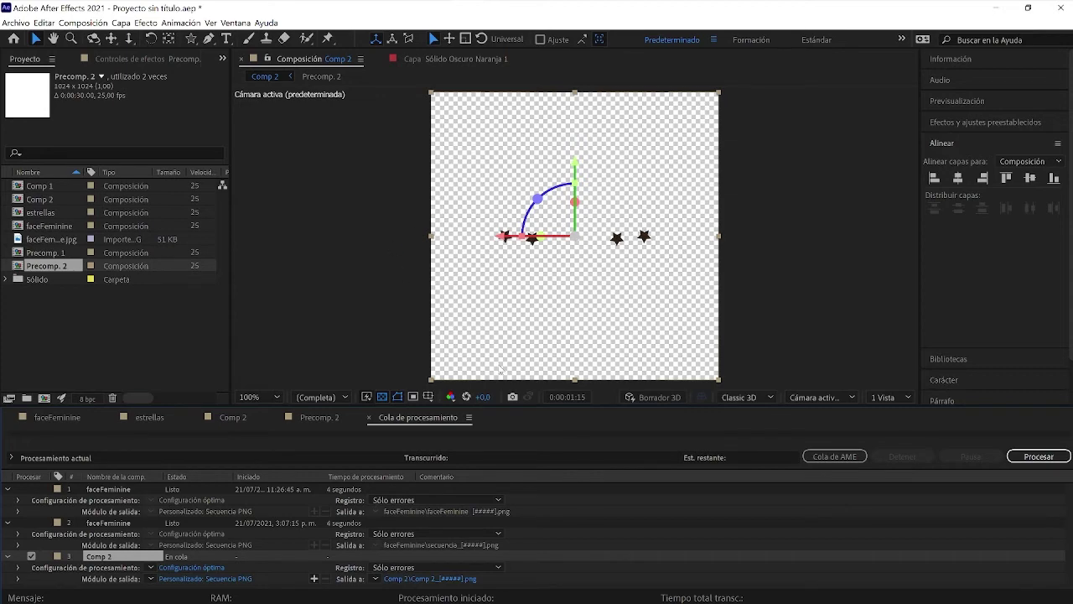
pyautogui.click(399, 578)
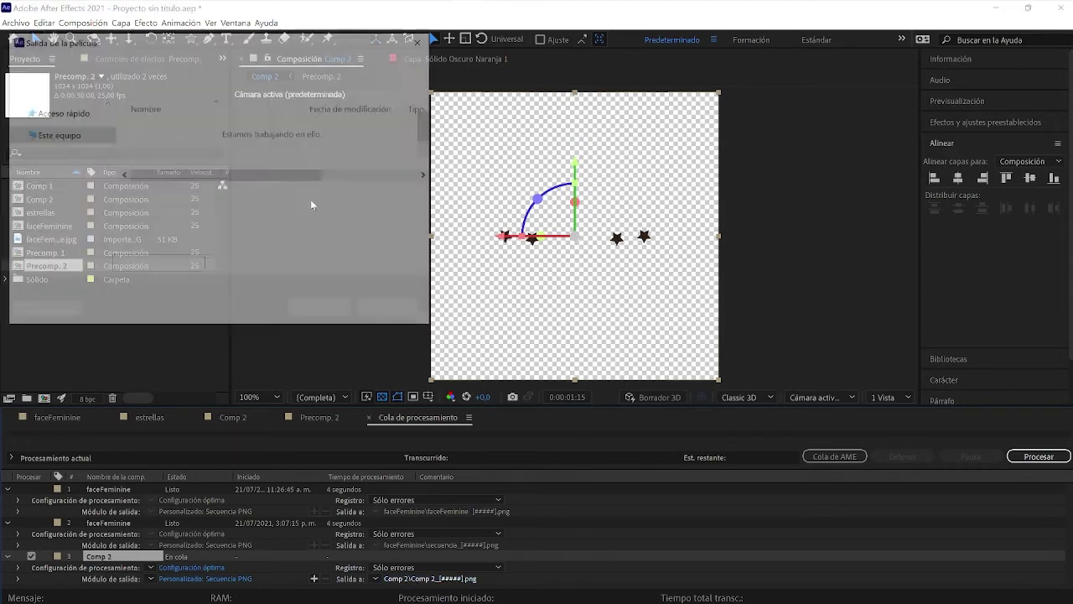
pyautogui.click(391, 310)
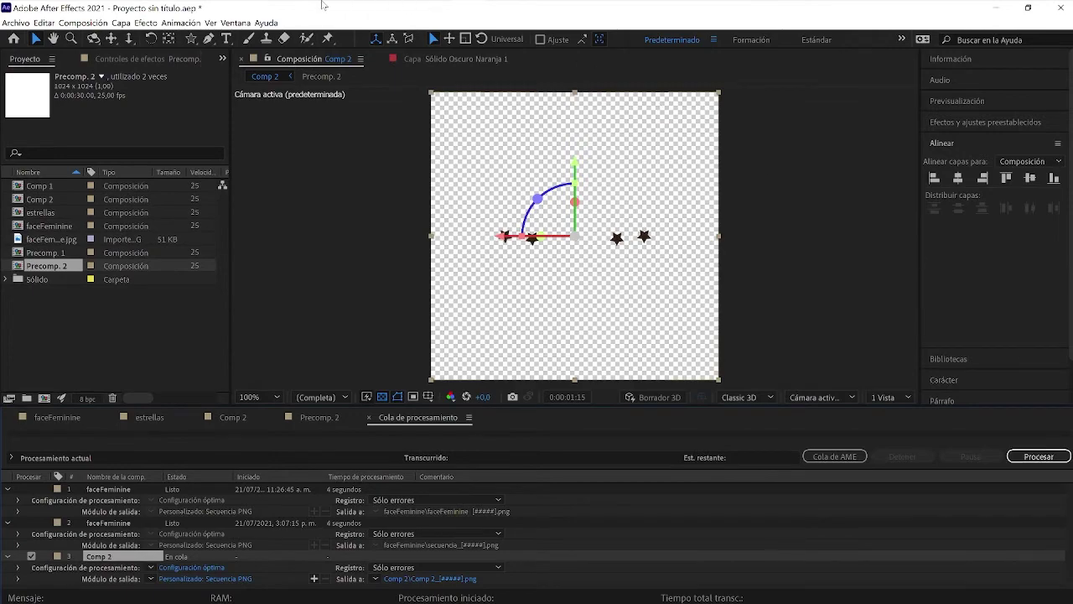
# Step: Switch to Spark AR Studio, play the camera preview video and add a face mesh under faceTracker0
pyautogui.click(293, 15)
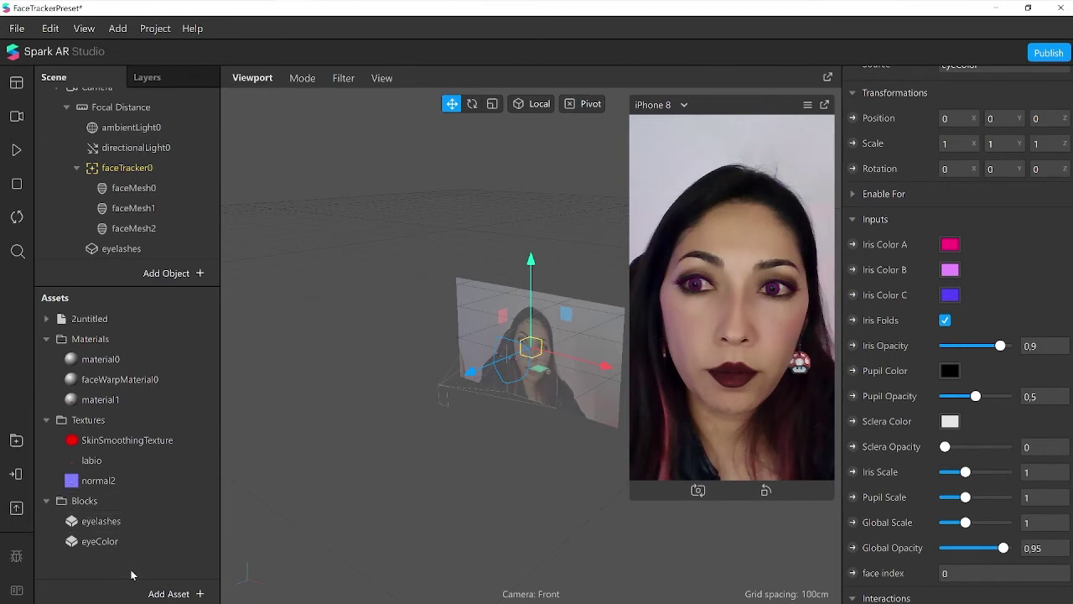
pyautogui.click(17, 149)
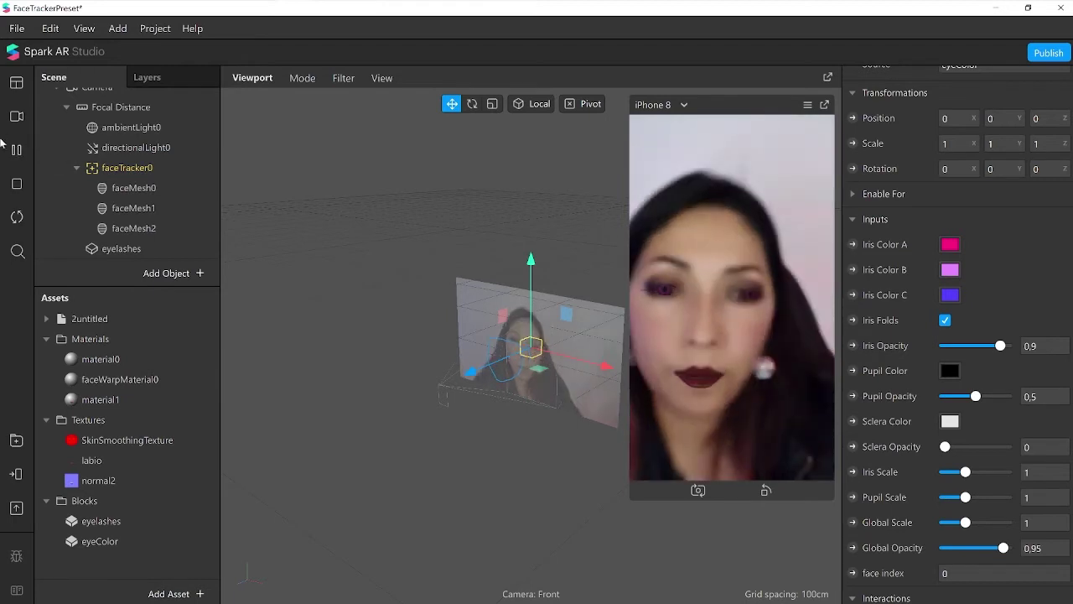
pyautogui.click(130, 167)
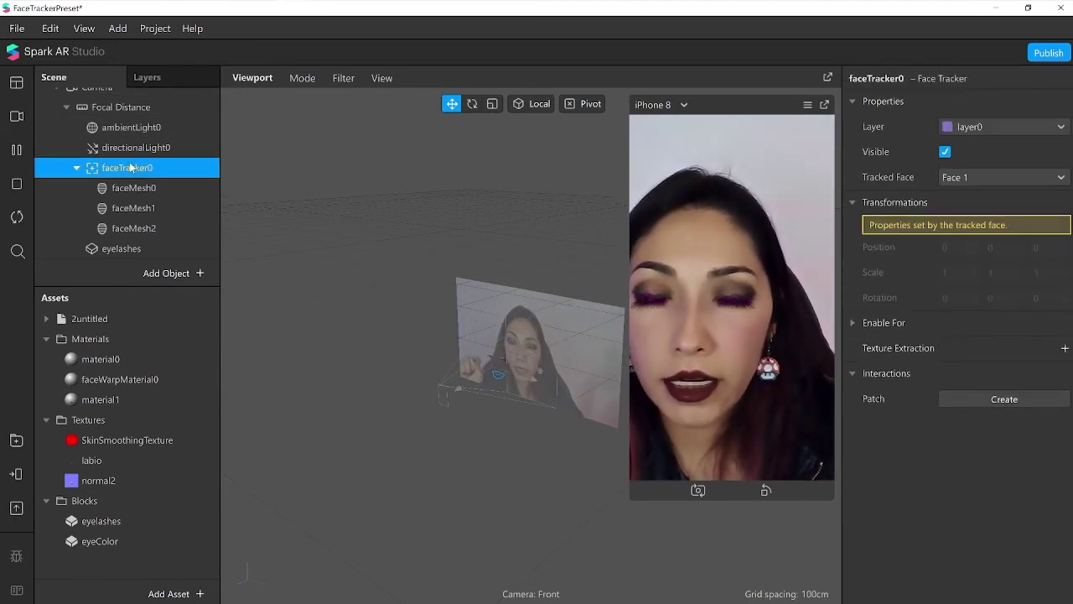
pyautogui.rightClick(130, 168)
pyautogui.moveTo(176, 179)
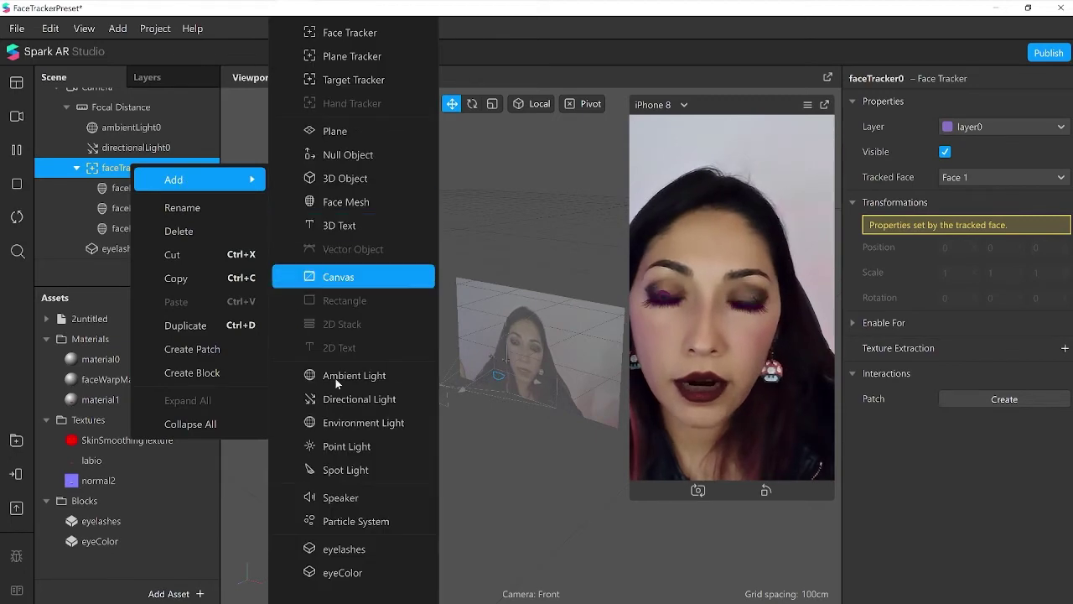
pyautogui.click(360, 206)
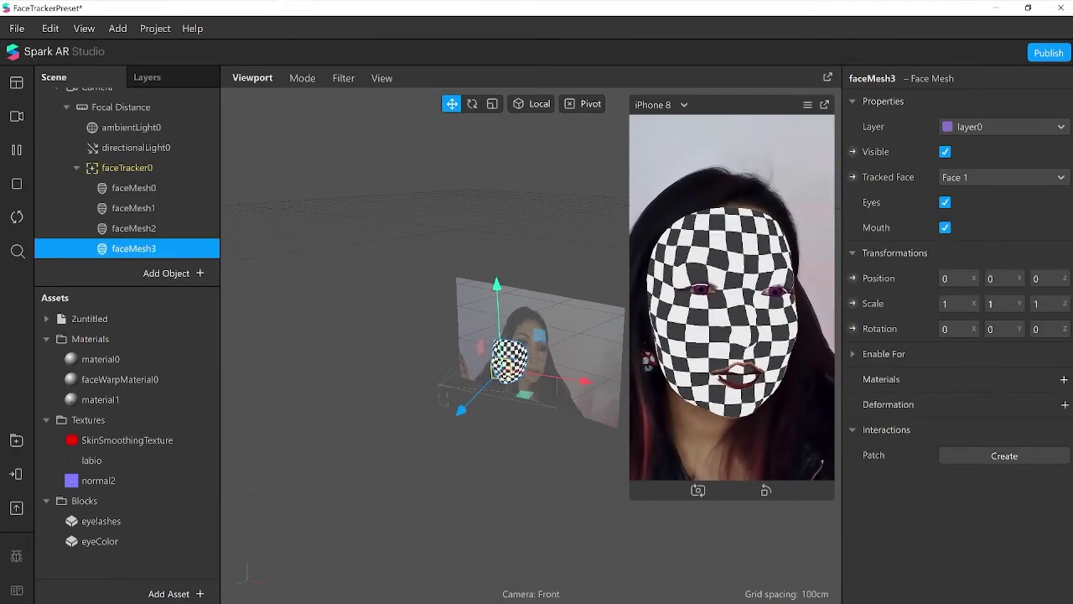
# Step: Create a new material for faceMesh3 and open its properties
pyautogui.click(1064, 380)
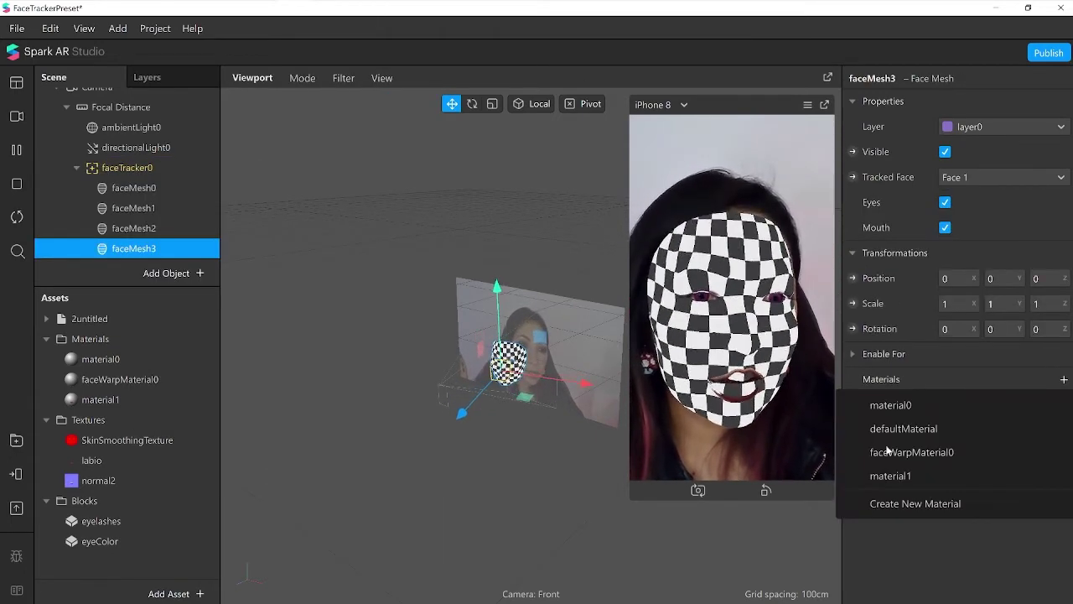
pyautogui.click(914, 503)
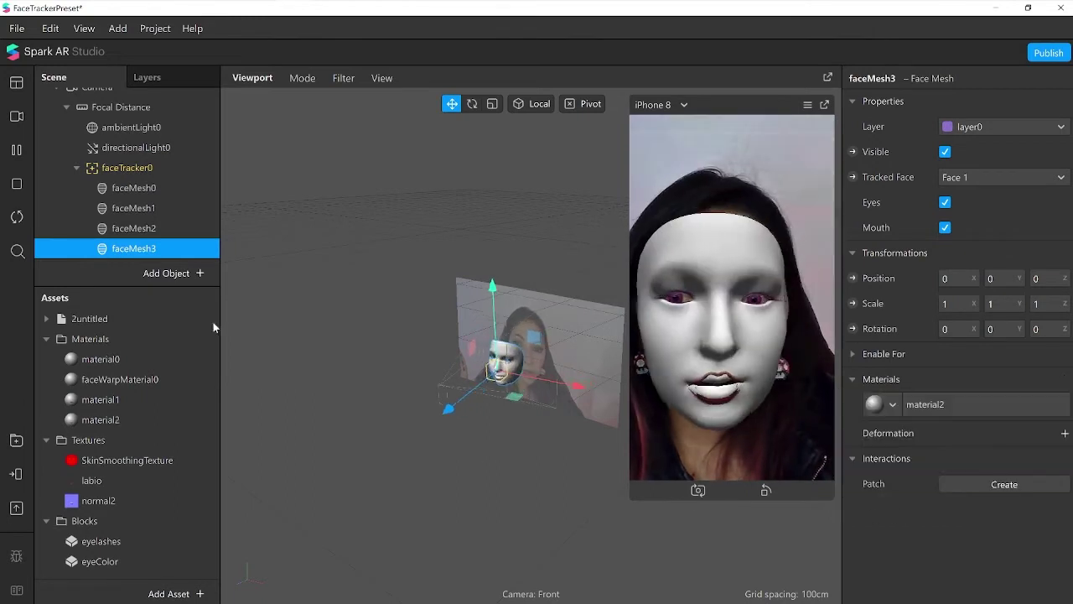
pyautogui.click(102, 419)
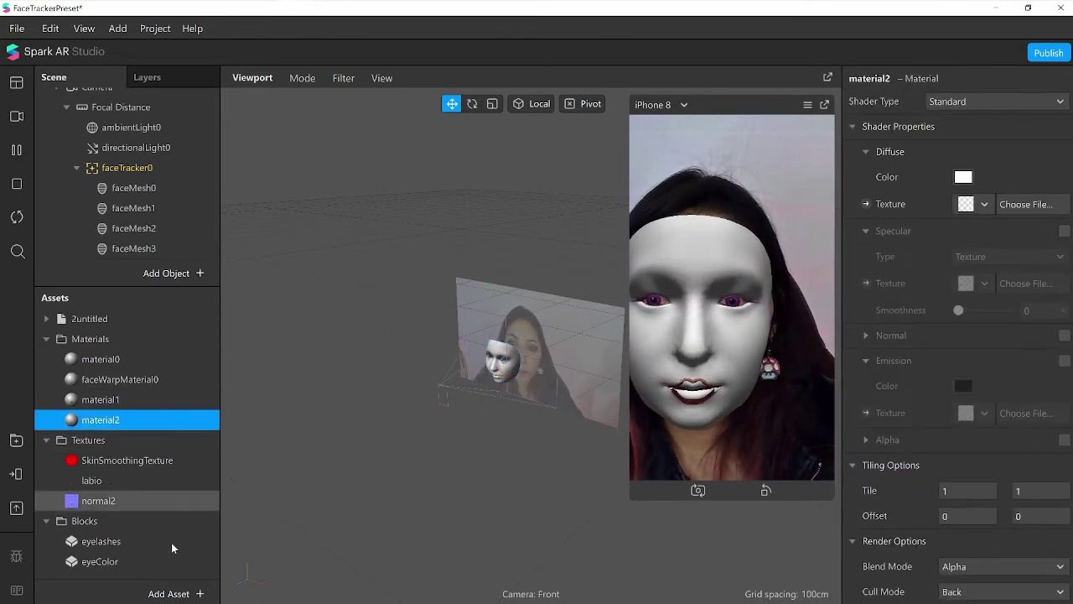
# Step: Import frames secuencia_00001 to secuencia_00049 from the faceFeminine folder as a texture animation, without adding it to a plane
pyautogui.click(184, 593)
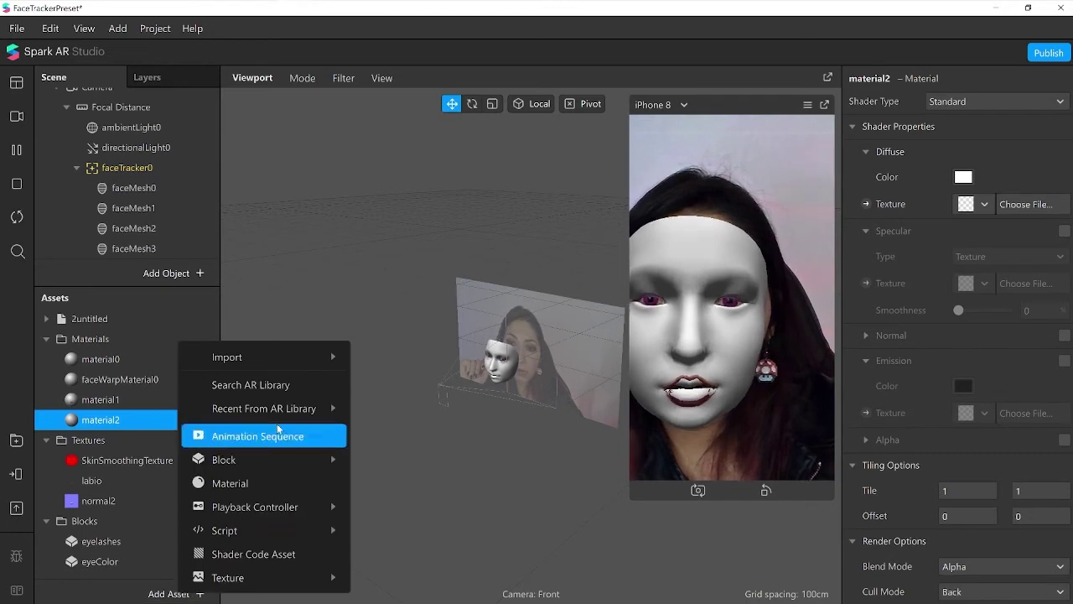
pyautogui.moveTo(253, 356)
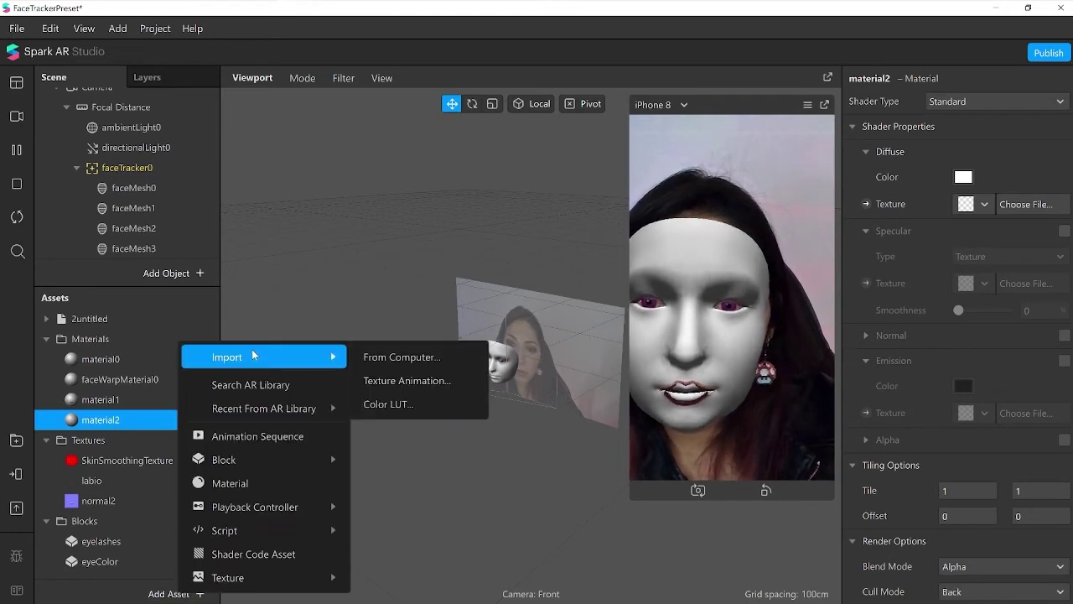
pyautogui.click(424, 382)
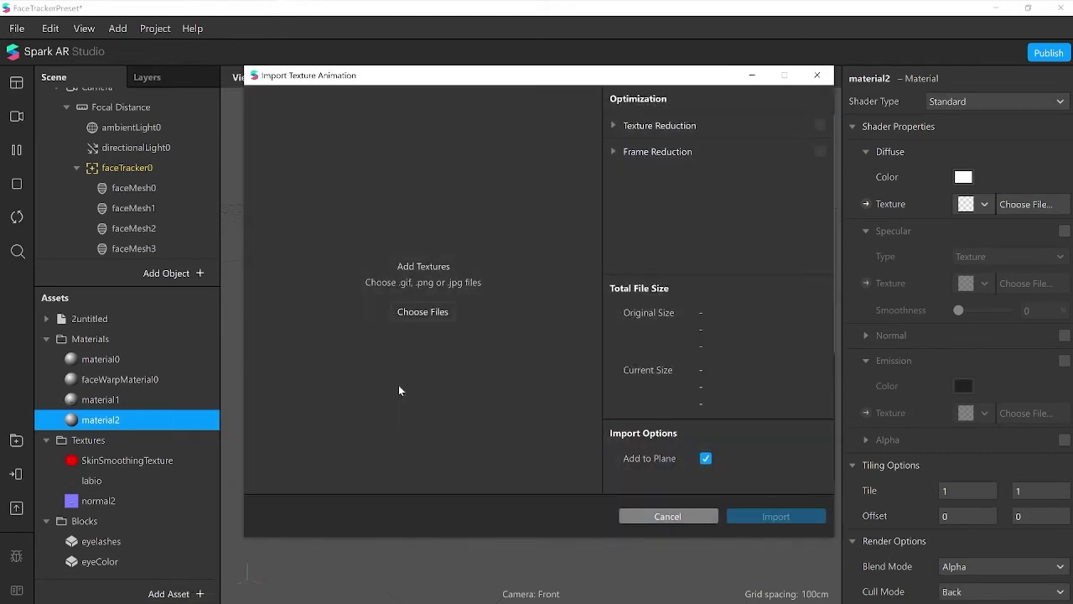
pyautogui.click(414, 312)
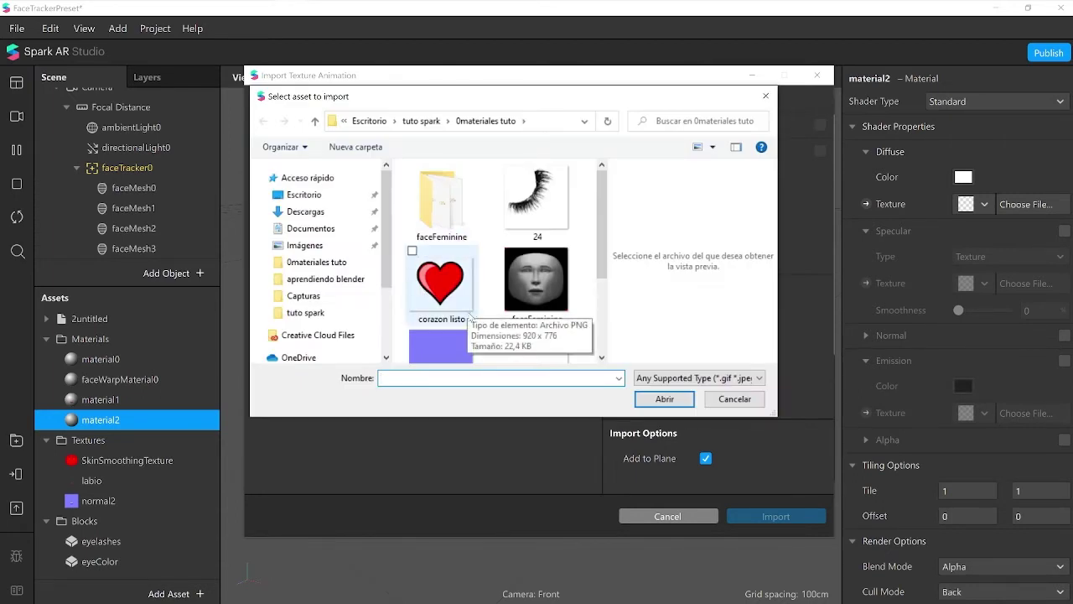
pyautogui.scroll(-2, 469, 285)
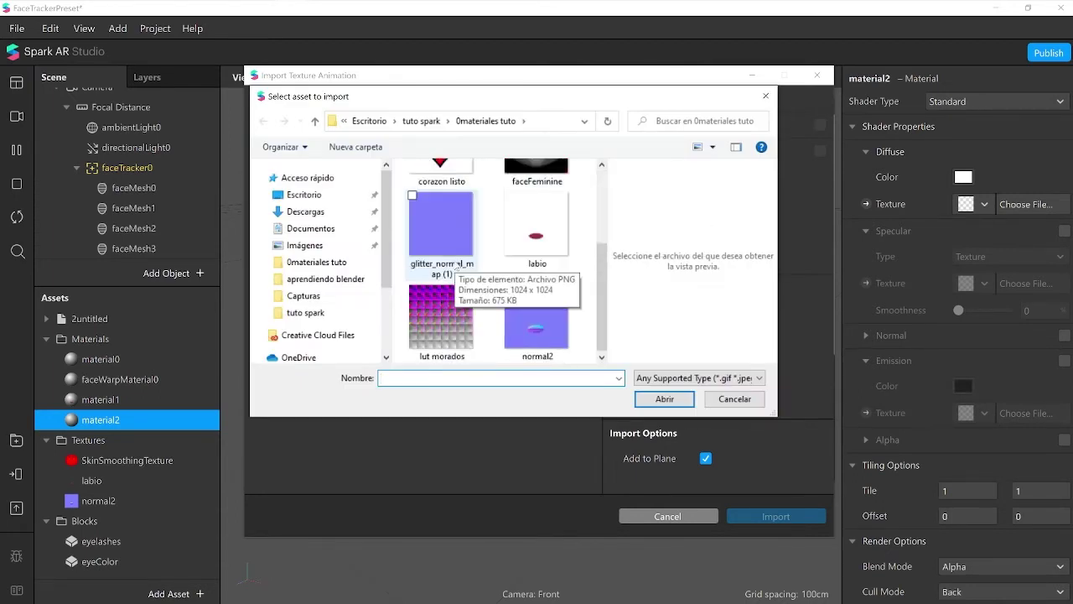
pyautogui.scroll(2, 495, 257)
pyautogui.doubleClick(442, 197)
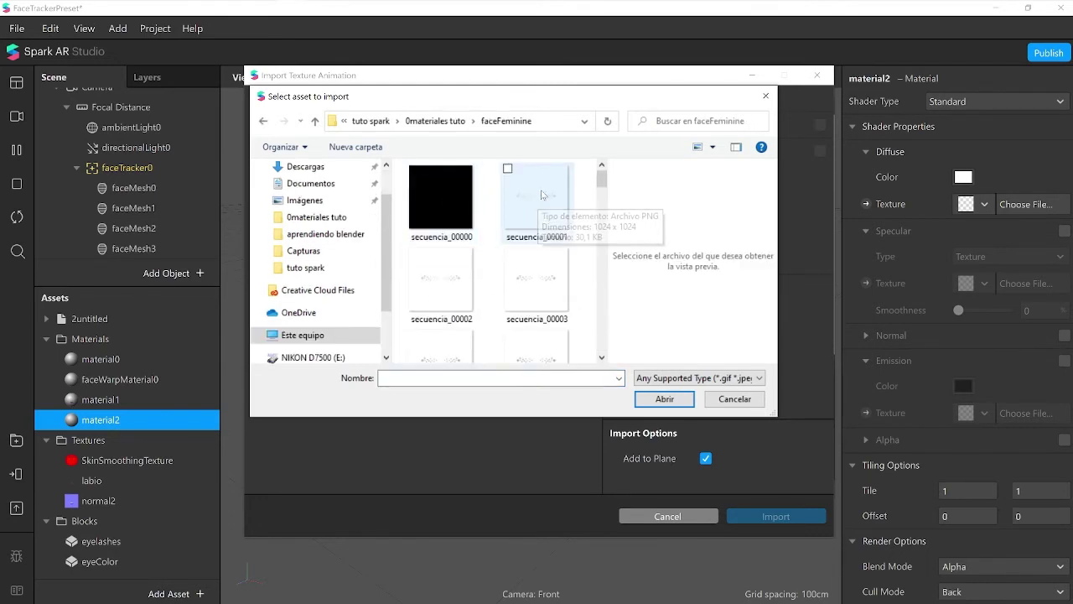
pyautogui.moveTo(601, 180); pyautogui.dragTo(588, 356)
pyautogui.click(530, 211)
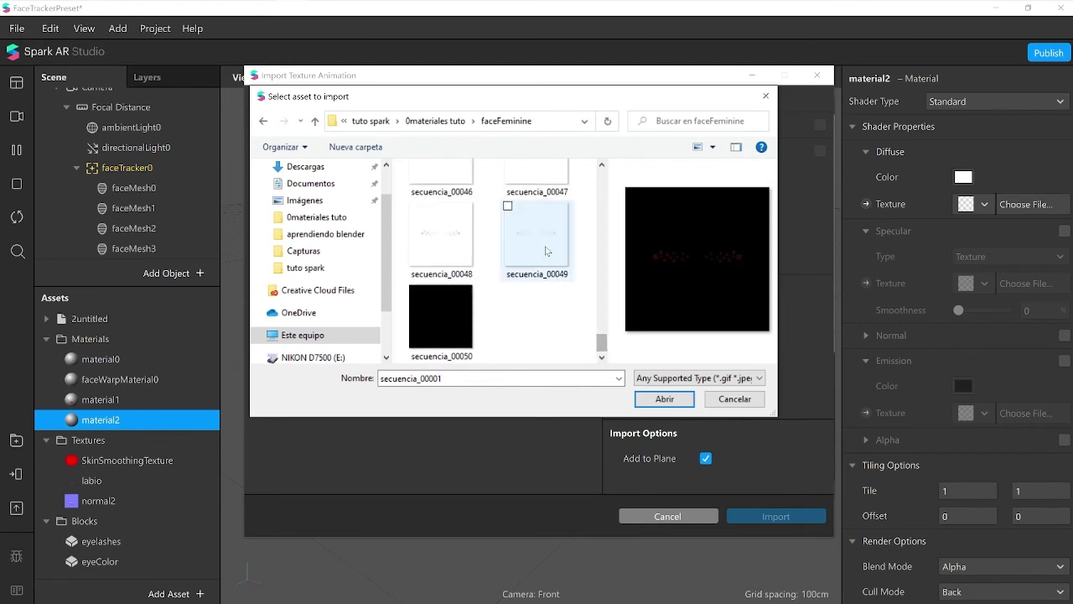
pyautogui.keyDown('shift'); pyautogui.click(542, 248); pyautogui.keyUp('shift')
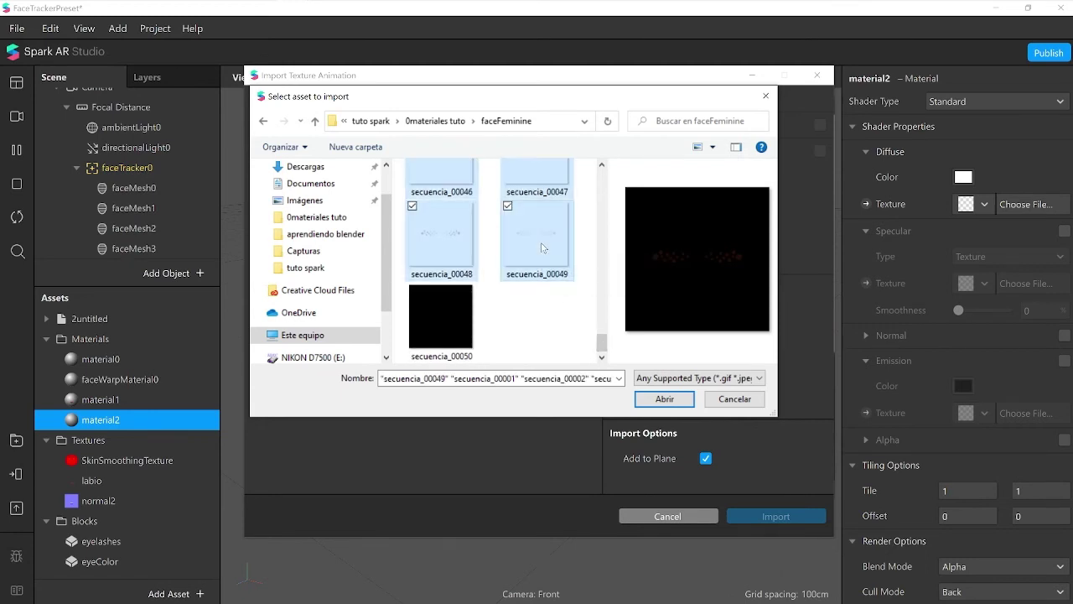
pyautogui.click(665, 399)
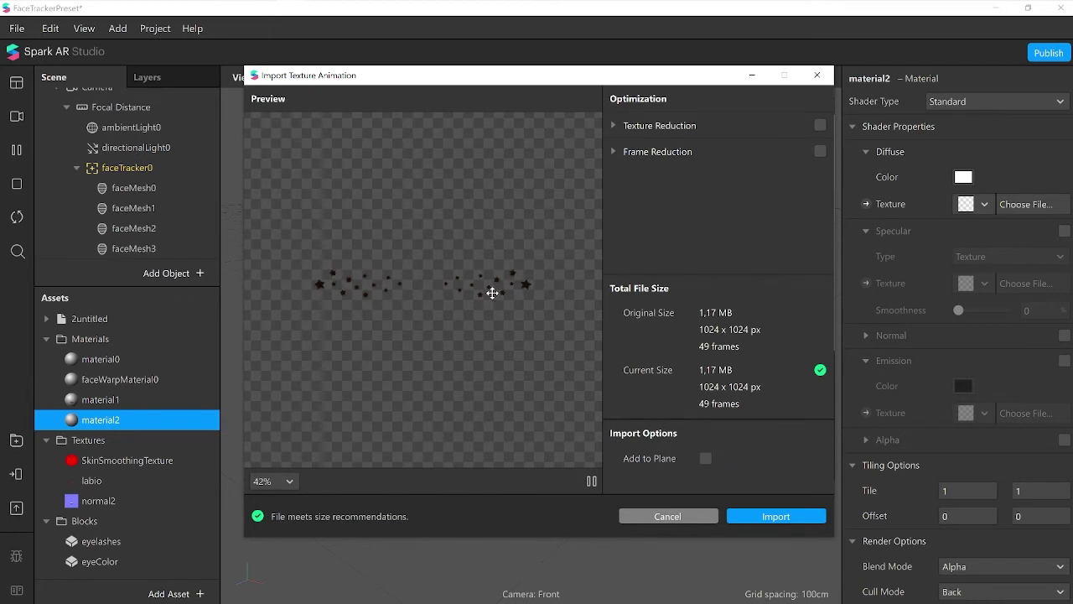
pyautogui.click(777, 517)
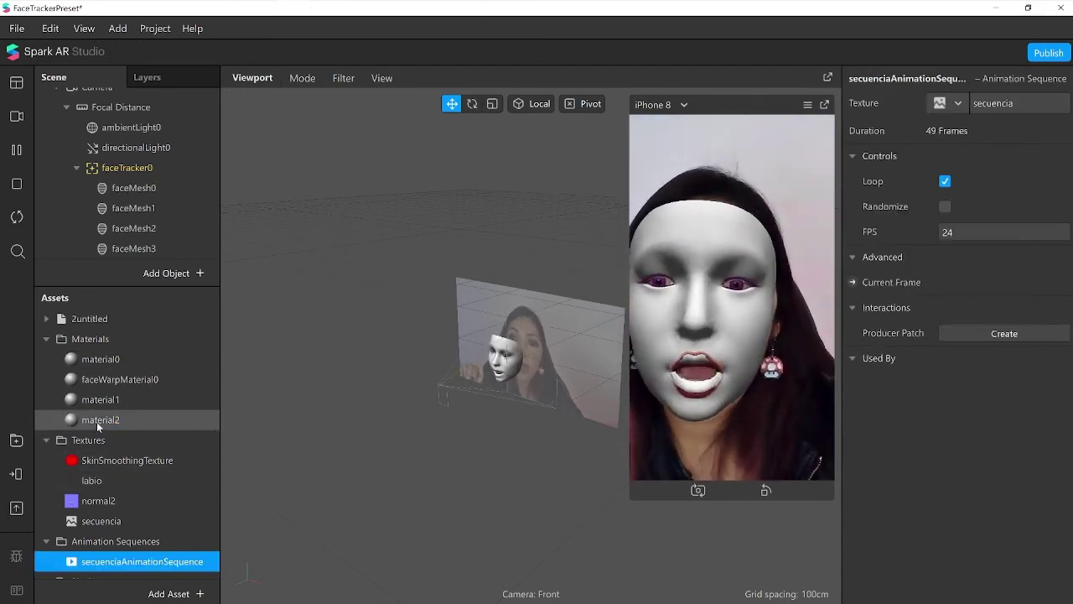
# Step: Set material2's shader type to Flat and assign secuenciaAnimationSequence as its diffuse texture
pyautogui.press('F2')
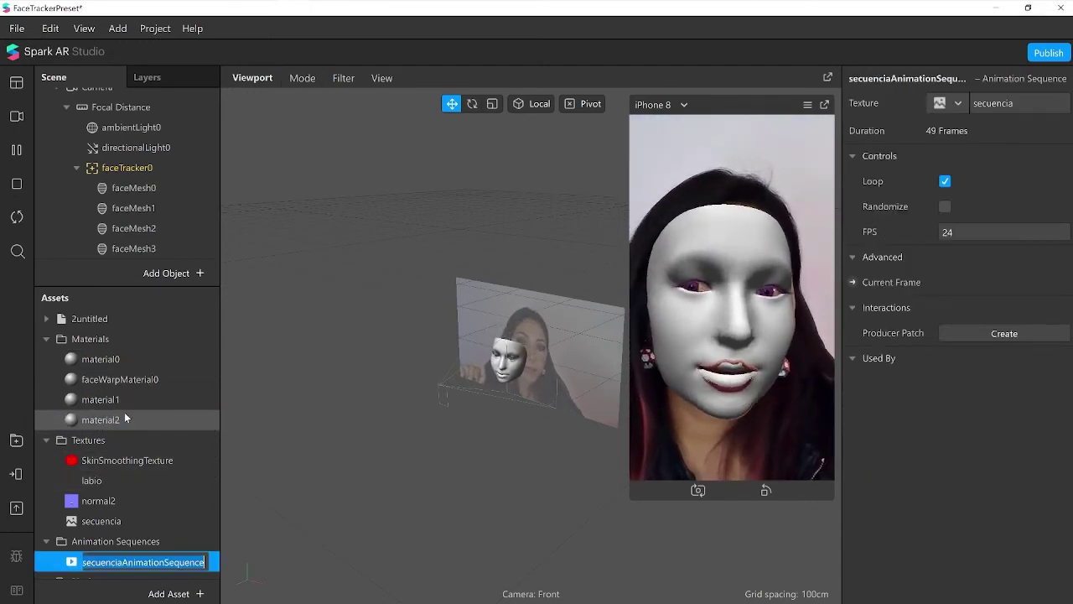
pyautogui.click(126, 418)
pyautogui.click(1014, 101)
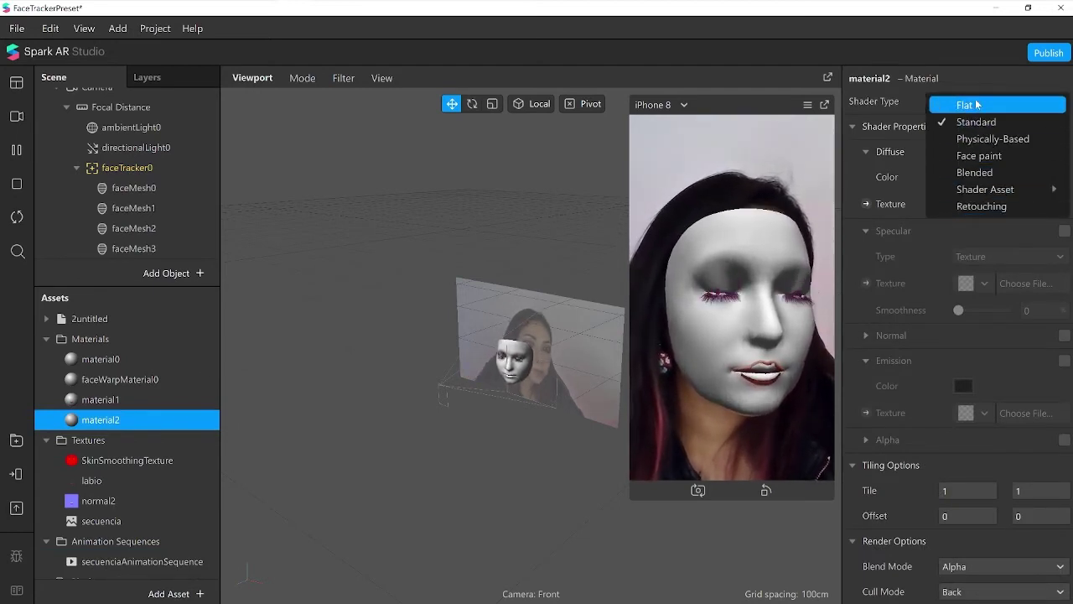
pyautogui.click(977, 104)
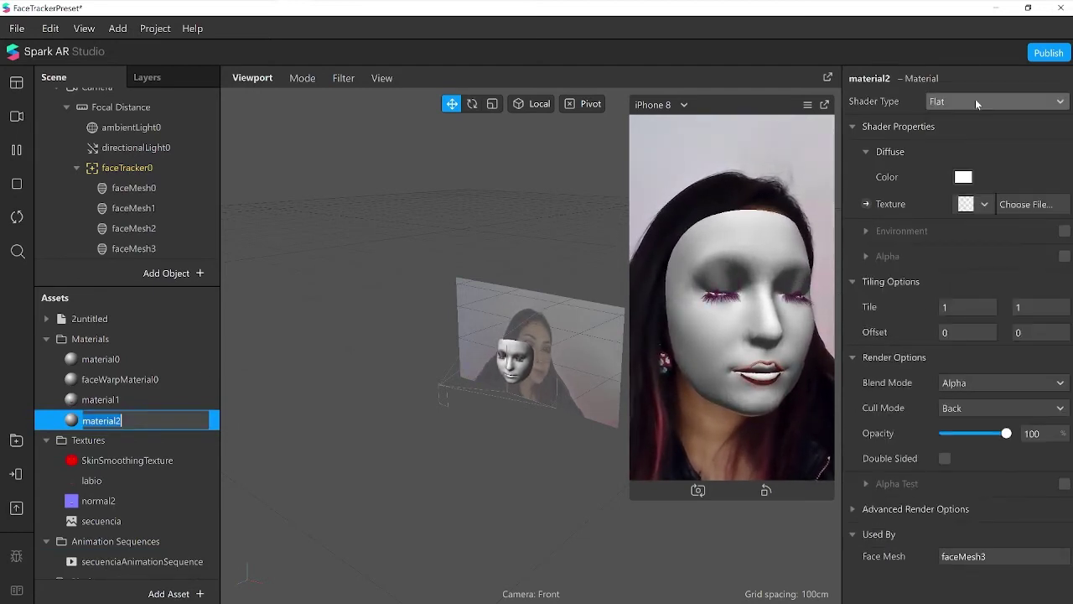
pyautogui.click(985, 205)
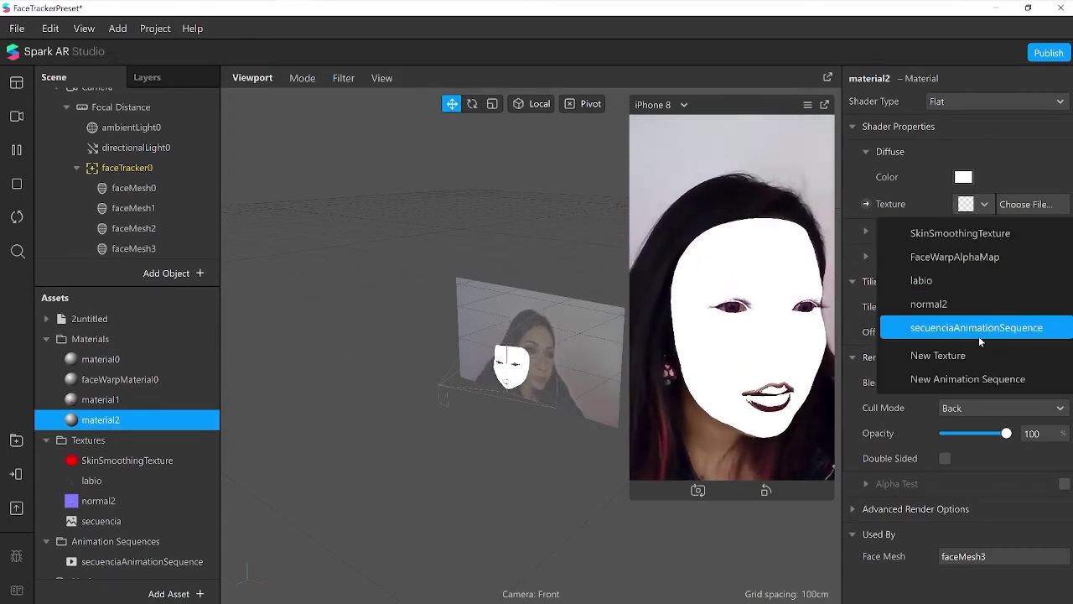
pyautogui.click(937, 328)
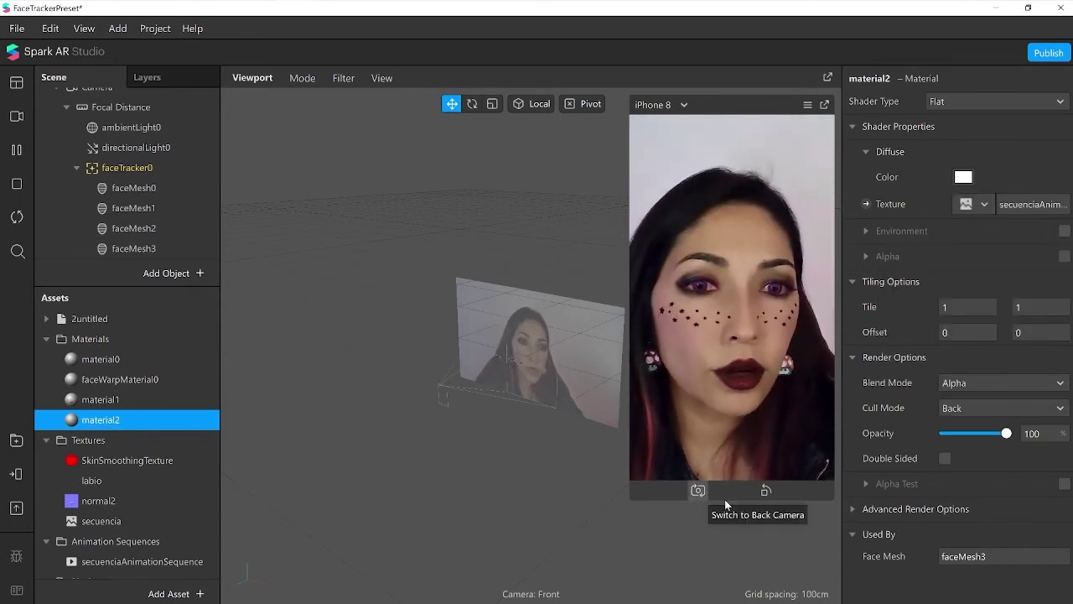
# Step: Enable Alpha Test on material2 and make it a Physically-Based material with Metallic at 85%
pyautogui.click(1064, 484)
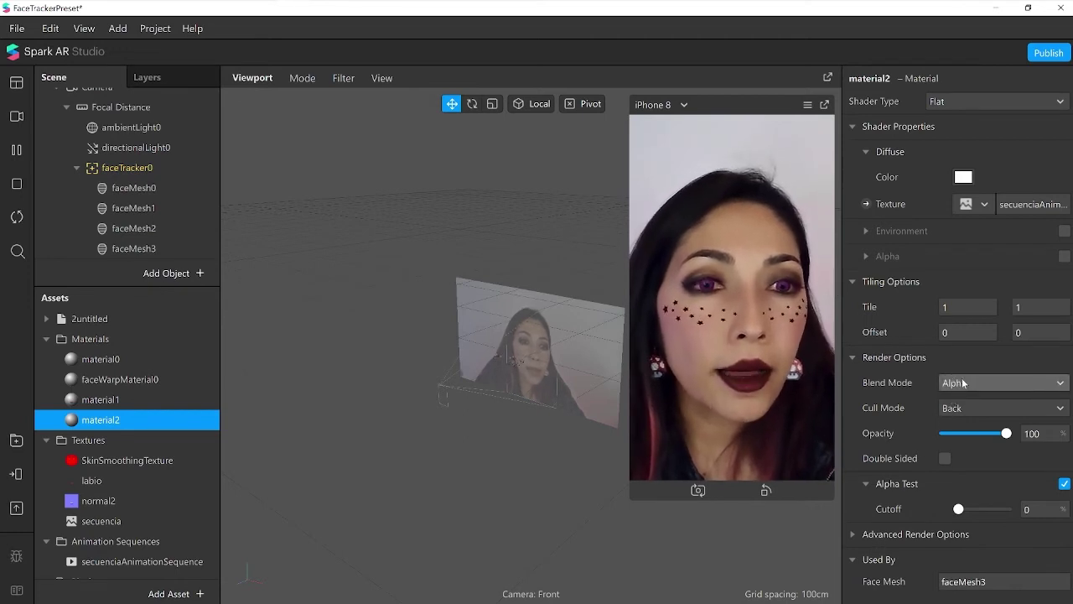
pyautogui.click(979, 98)
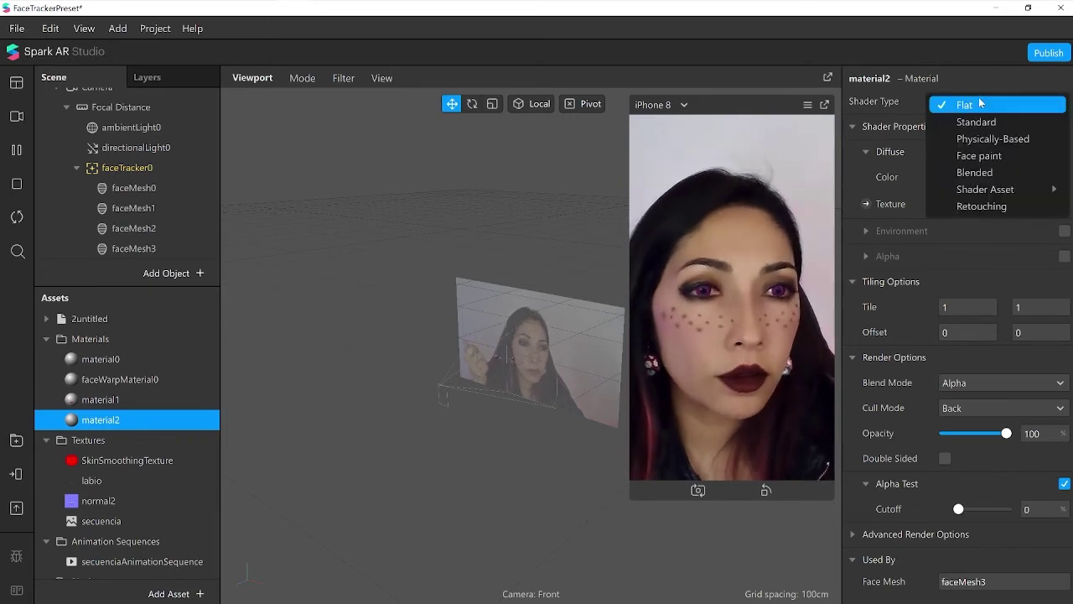
pyautogui.click(986, 140)
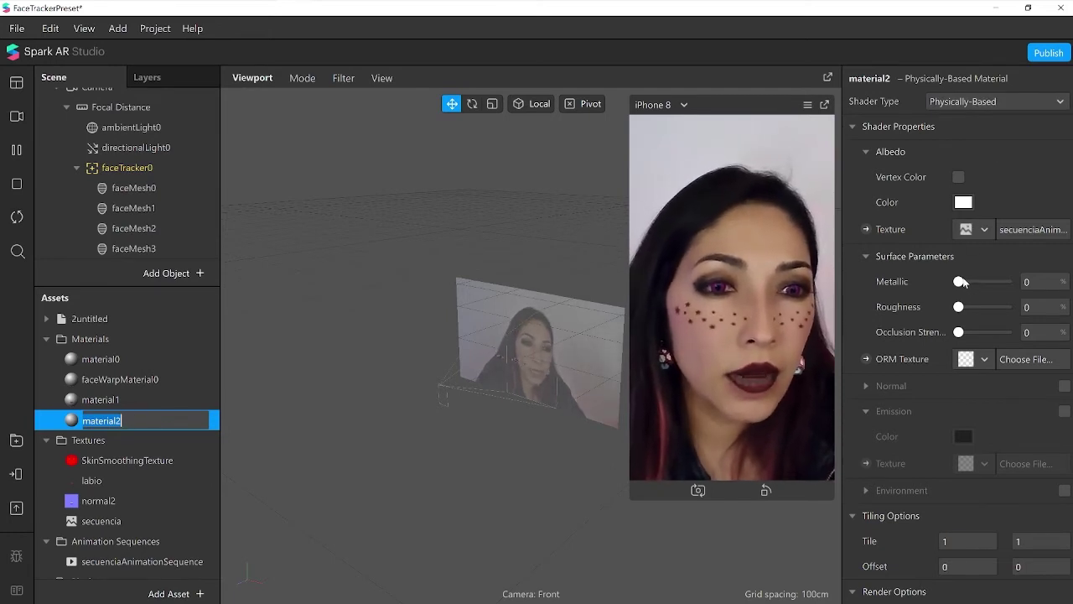
pyautogui.moveTo(960, 282); pyautogui.dragTo(999, 282)
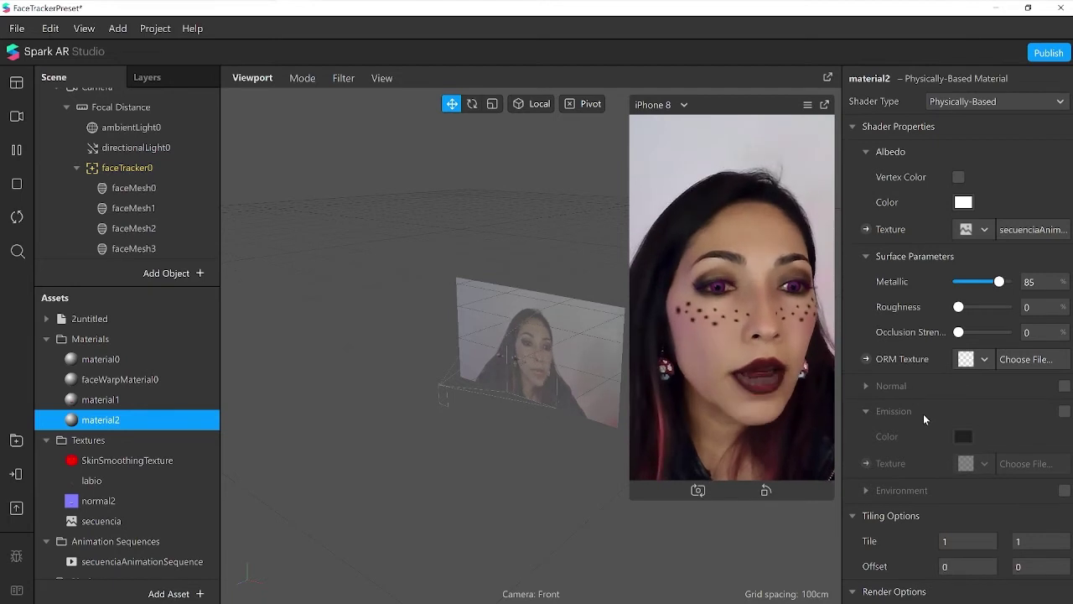
# Step: Enable the Environment of material2 and import the Sunny Vondelpark environment texture from the AR Library for it
pyautogui.scroll(-5, 923, 413)
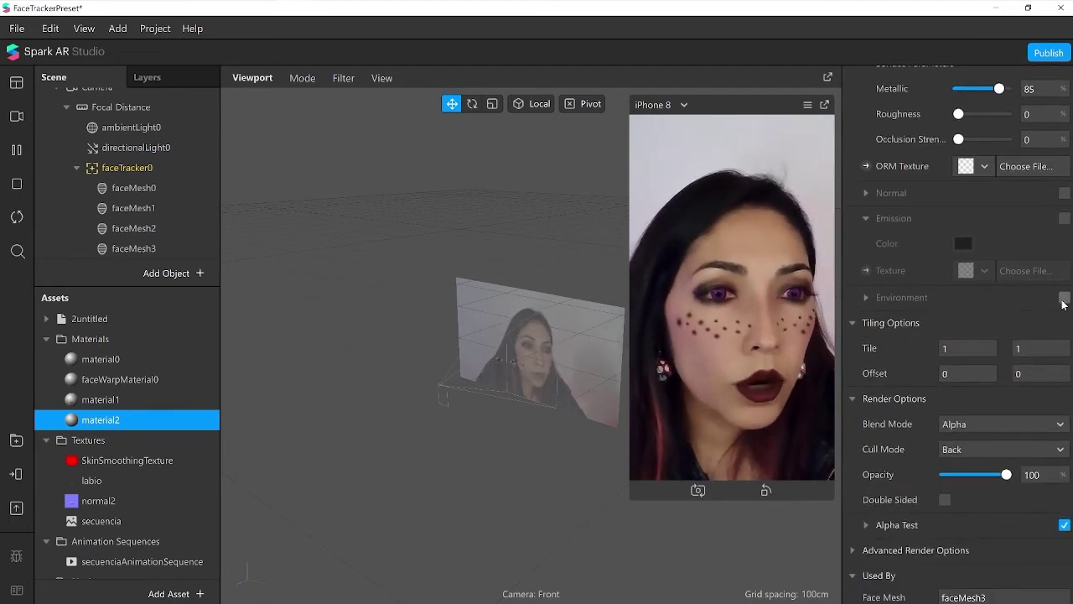
pyautogui.click(1064, 298)
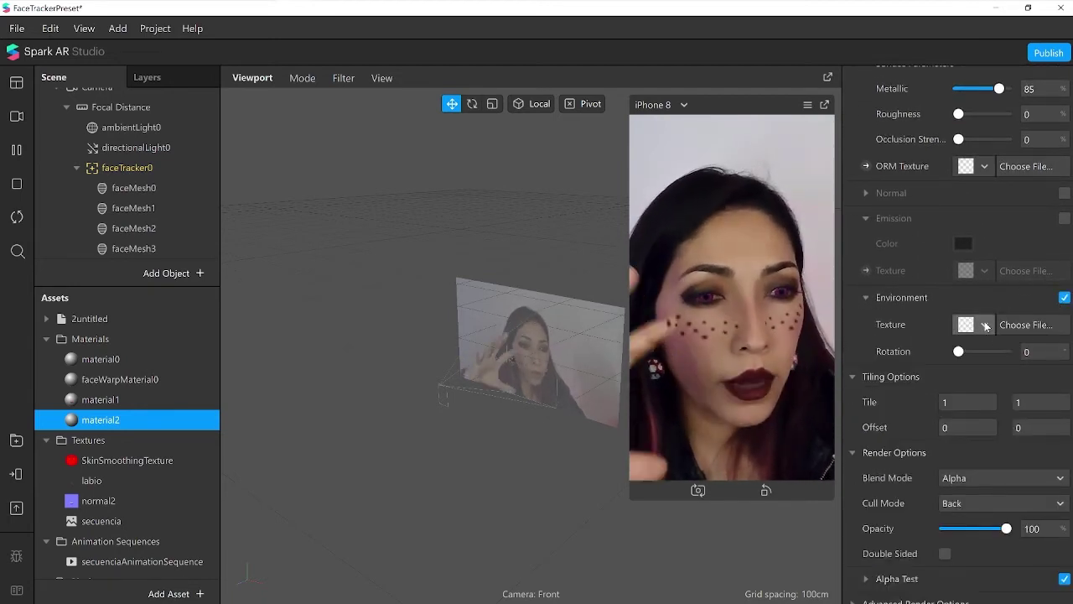
pyautogui.click(986, 327)
pyautogui.click(990, 377)
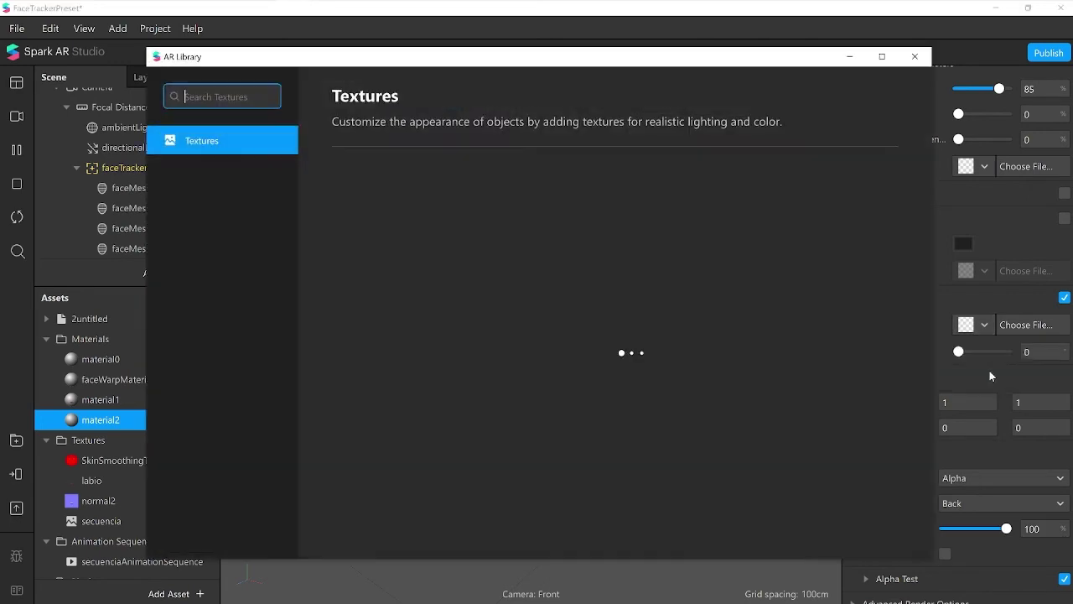
pyautogui.click(486, 245)
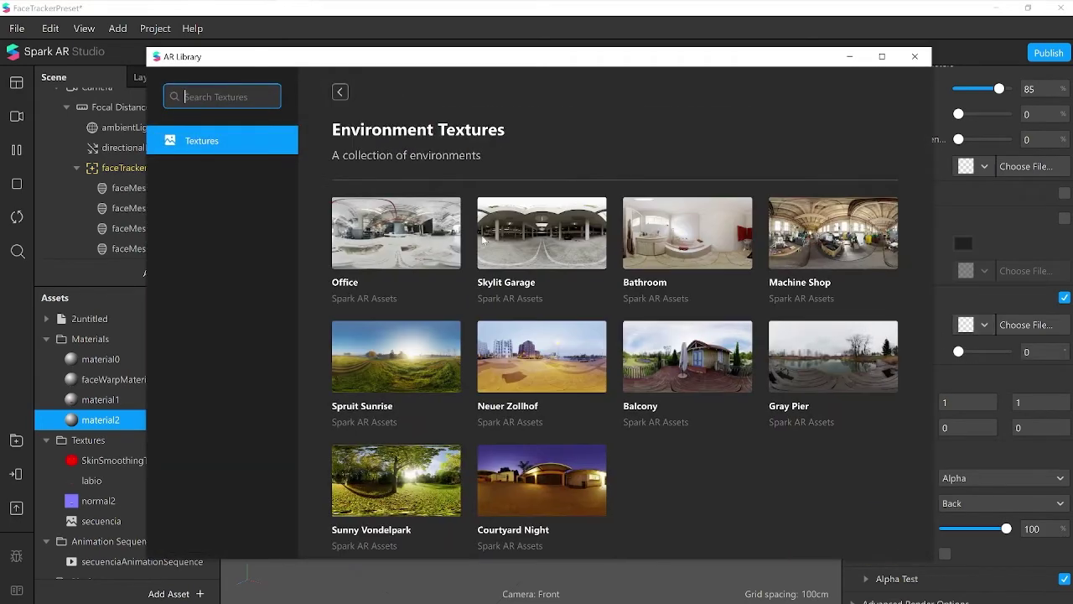
pyautogui.click(401, 461)
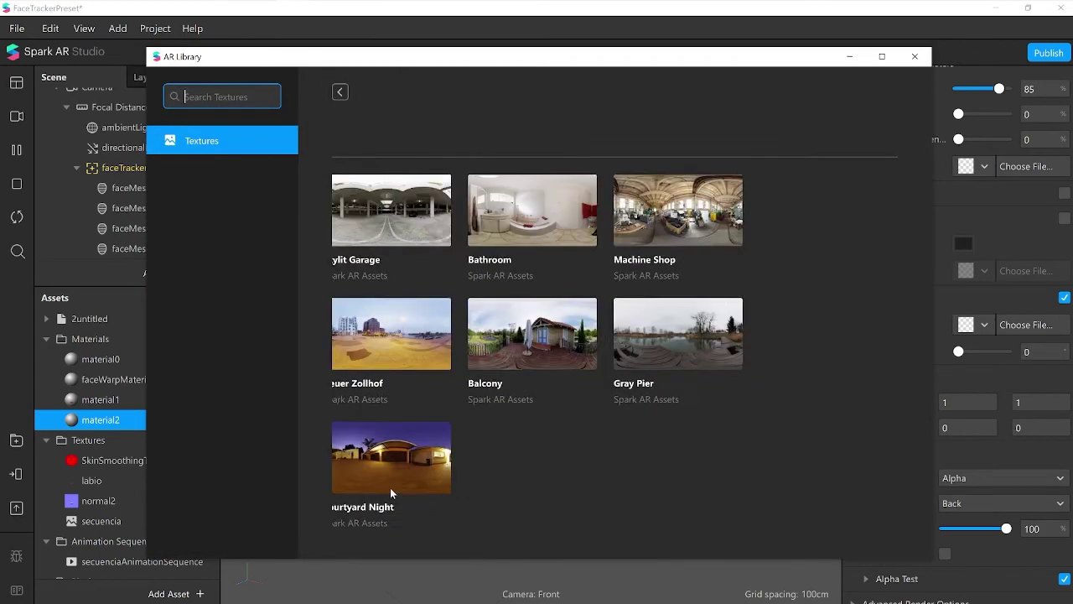
pyautogui.click(834, 133)
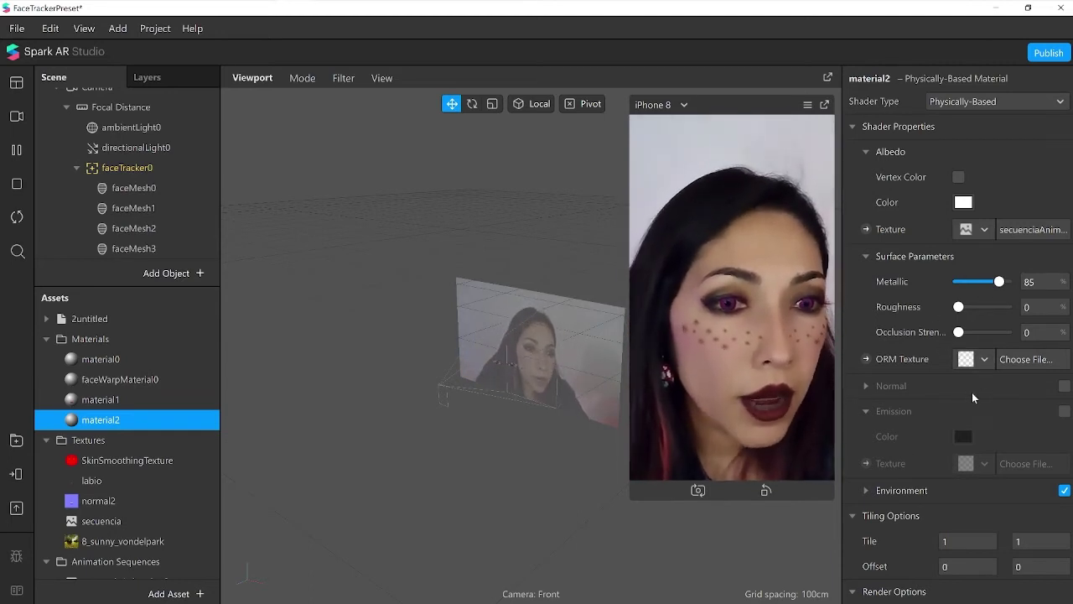
# Step: Enable the Normal map of material2 and load glitter_normal_map (1) from the 0materiales tuto folder as its texture
pyautogui.click(1064, 386)
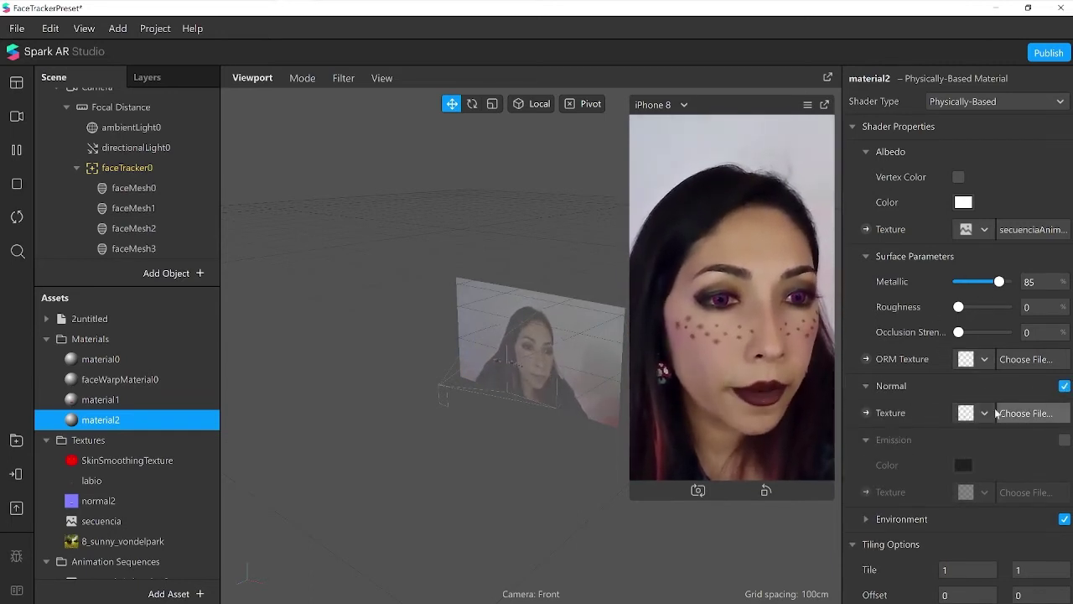
pyautogui.click(985, 410)
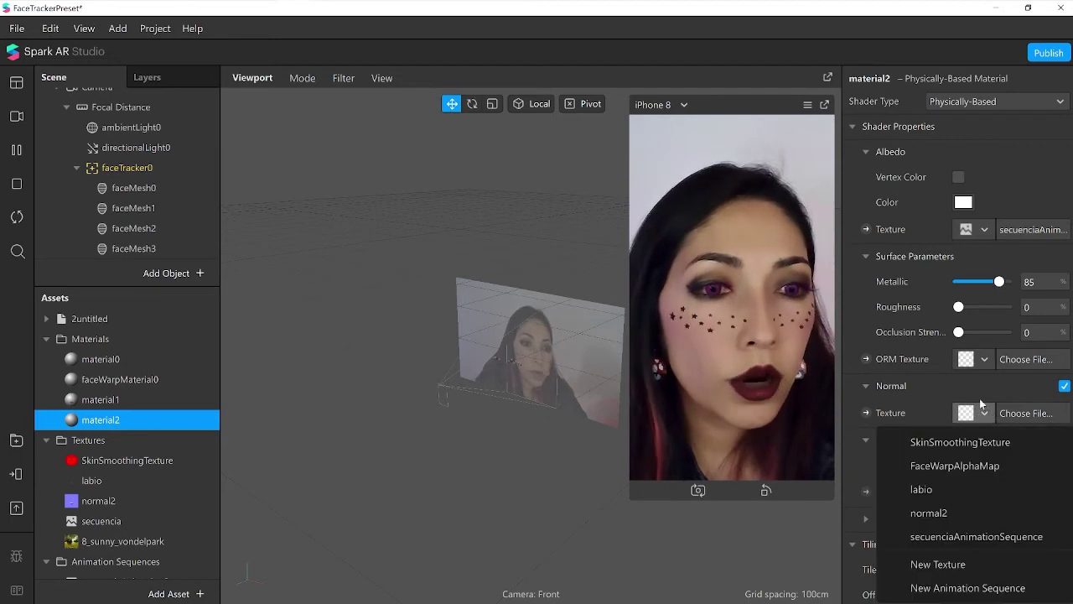
pyautogui.click(943, 567)
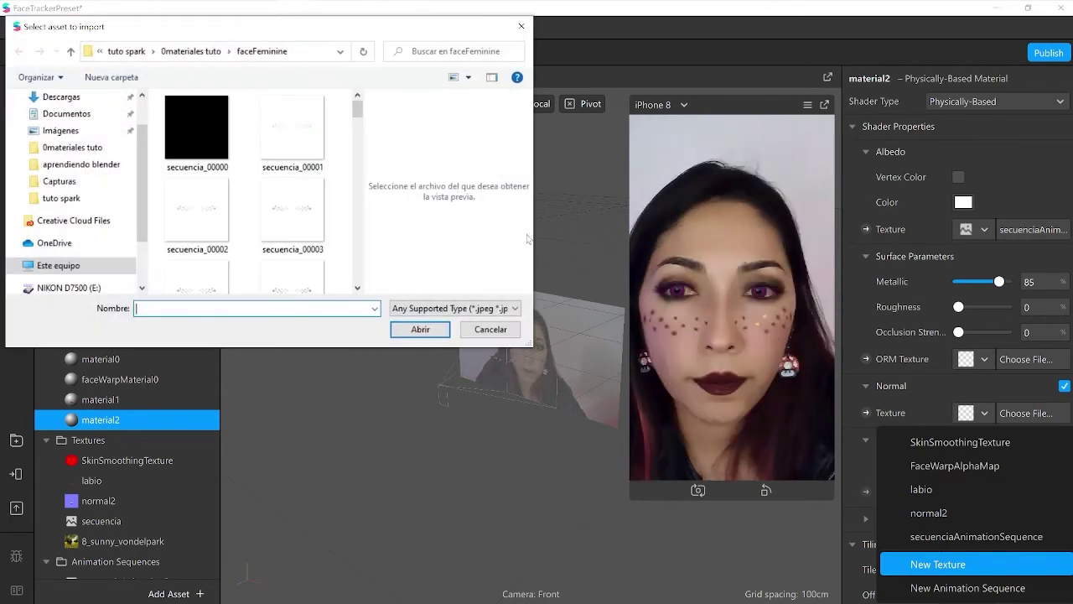
pyautogui.click(193, 51)
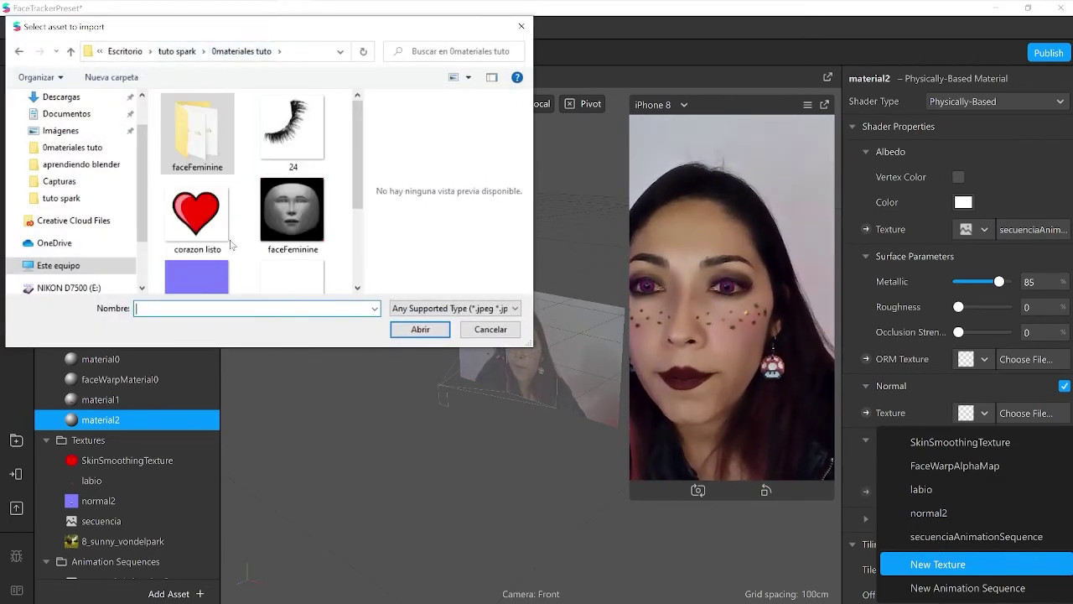
pyautogui.scroll(-1, 358, 191)
pyautogui.click(198, 238)
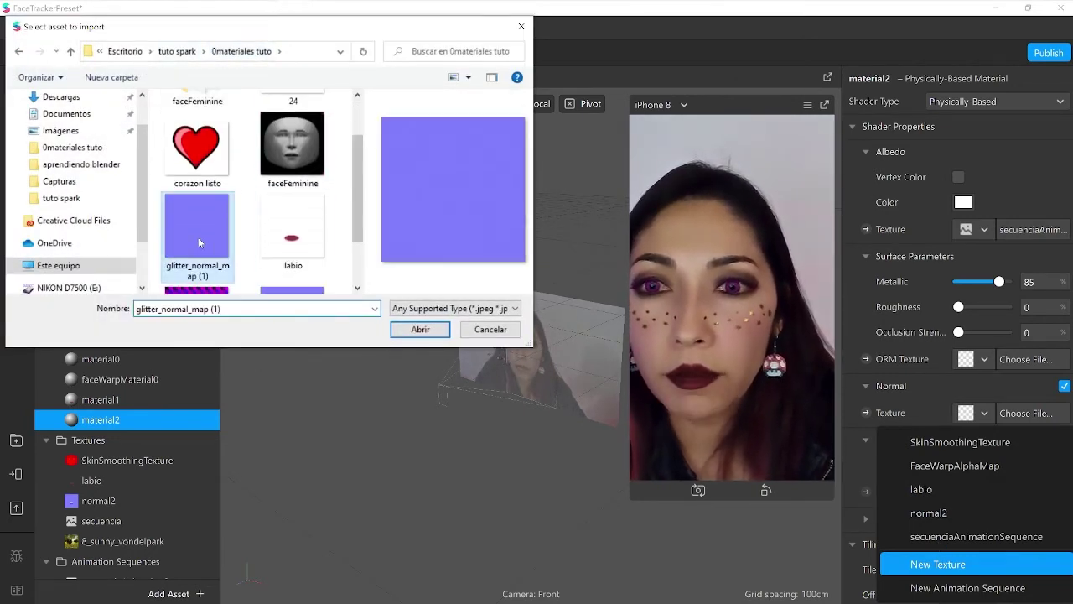
pyautogui.click(435, 332)
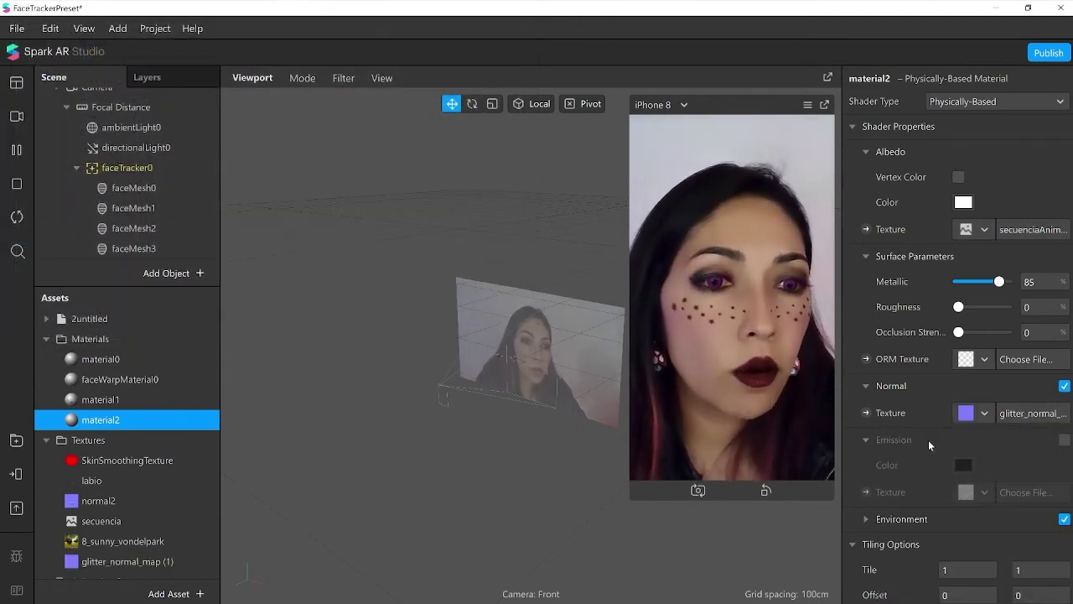
# Step: Set the opacity of material2 to 58%
pyautogui.scroll(-3, 930, 437)
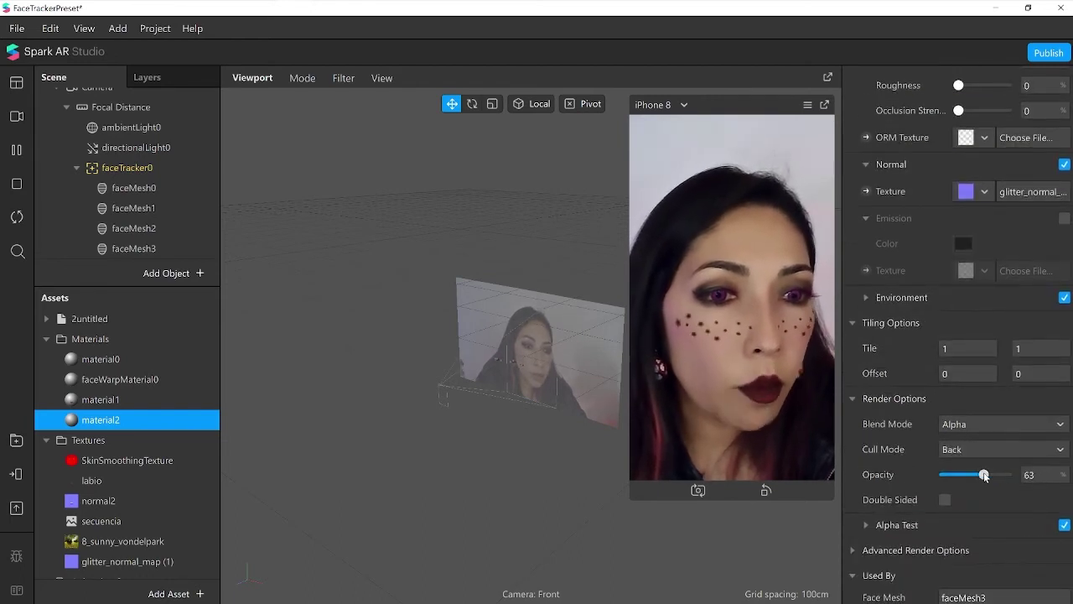
pyautogui.moveTo(984, 476); pyautogui.dragTo(984, 476)
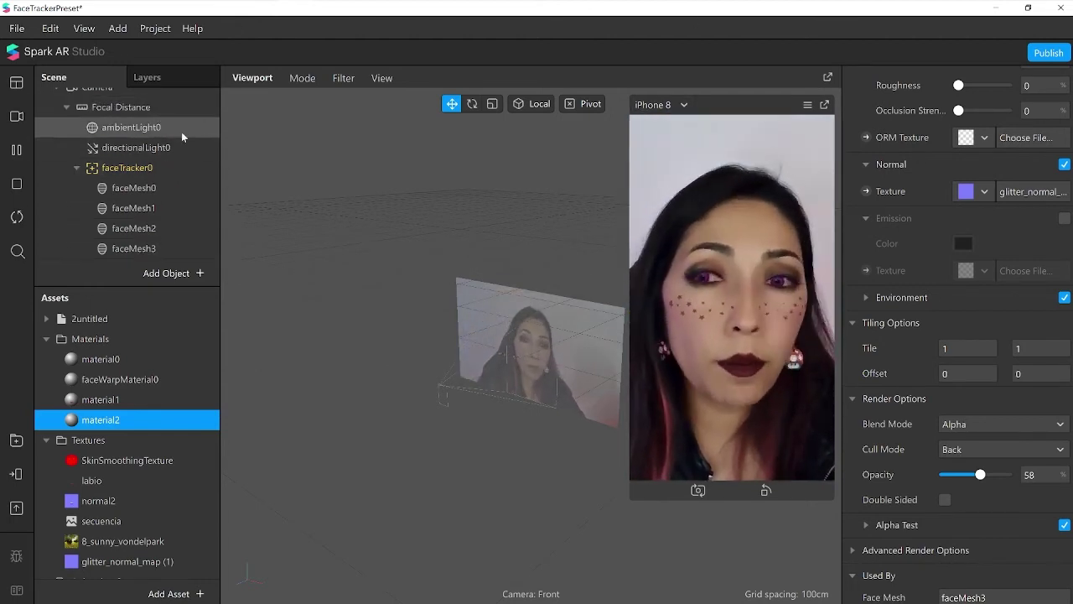
# Step: Add a canvas under Focal Distance and place it between directionalLight0 and faceTracker0
pyautogui.scroll(-3, 128, 165)
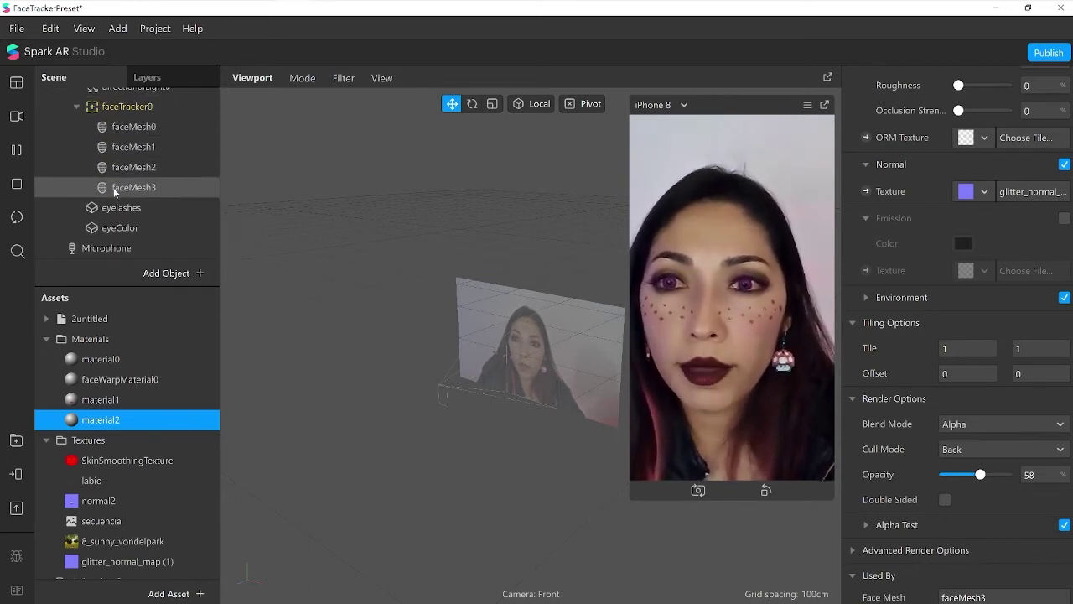
pyautogui.moveTo(151, 287); pyautogui.dragTo(163, 349)
pyautogui.click(123, 105)
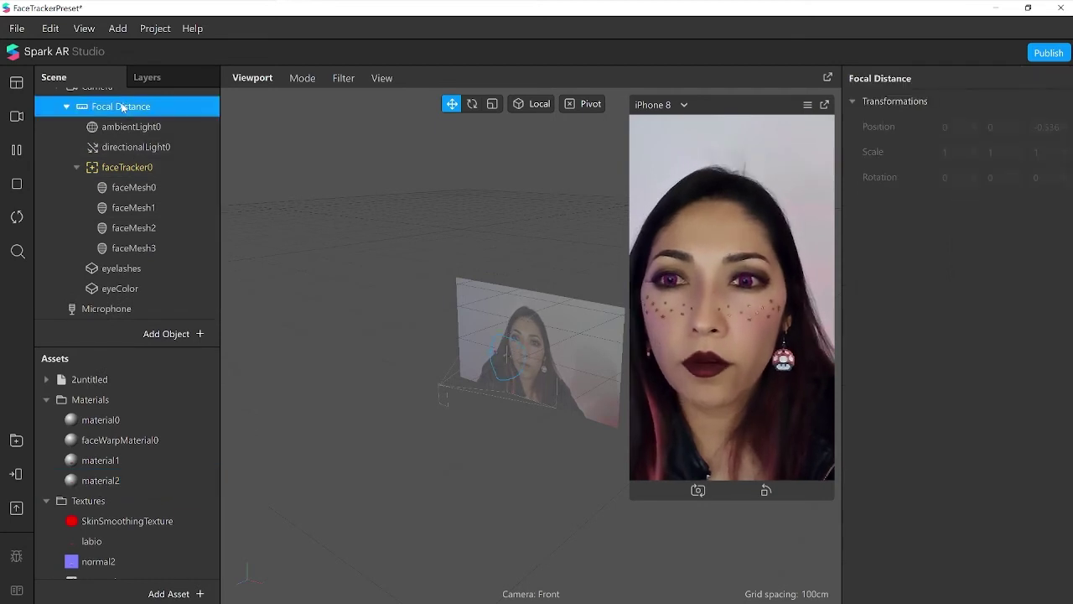
pyautogui.rightClick(123, 104)
pyautogui.moveTo(201, 120)
pyautogui.click(332, 285)
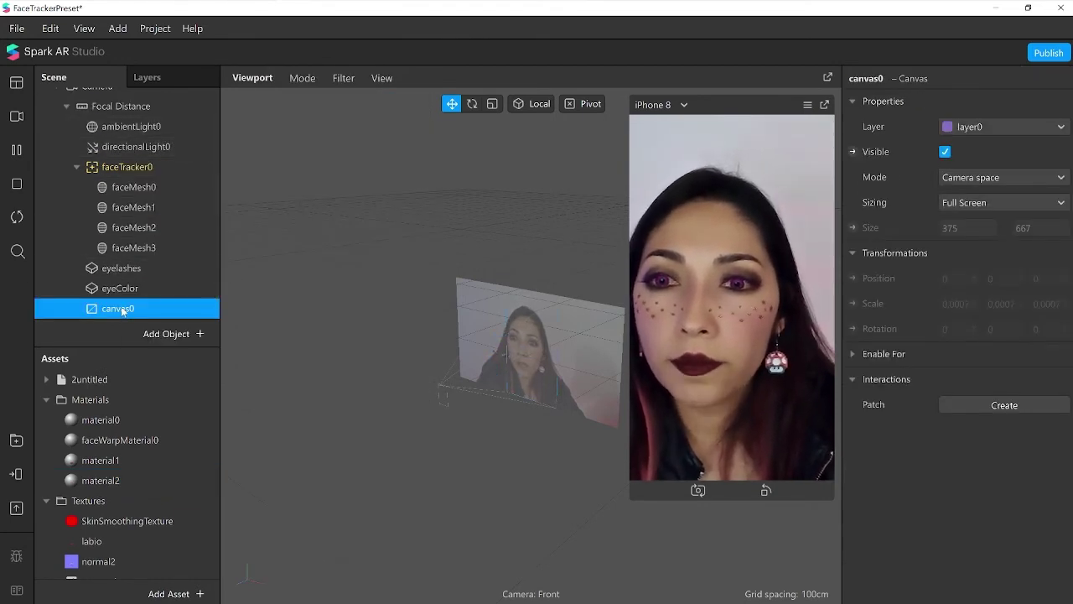
pyautogui.moveTo(123, 311); pyautogui.dragTo(122, 147)
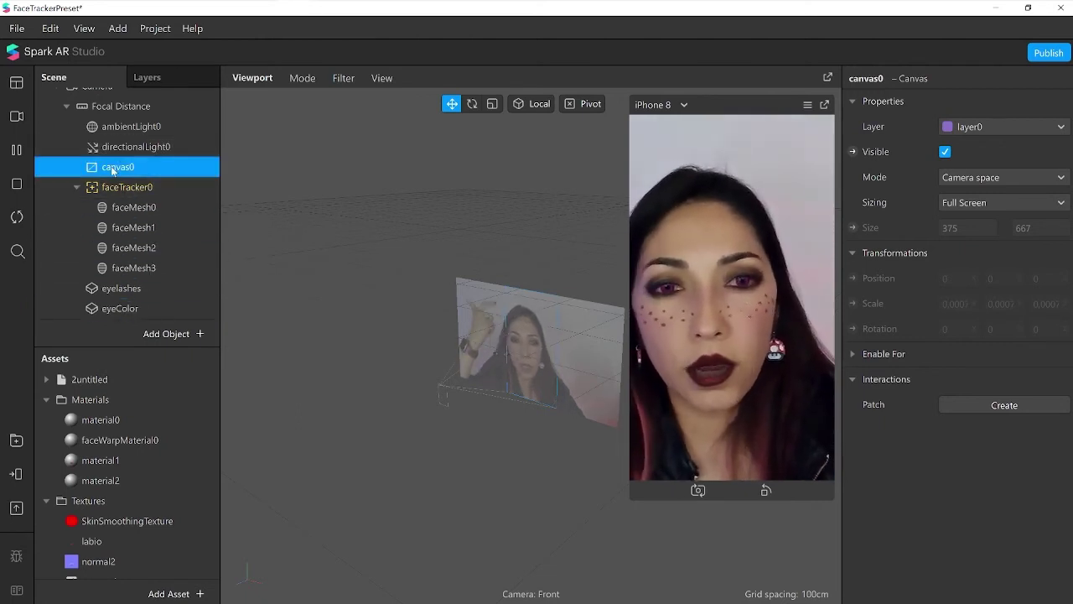
# Step: Add a rectangle inside canvas0 and make it fill the canvas's full width and height
pyautogui.rightClick(115, 170)
pyautogui.moveTo(173, 197)
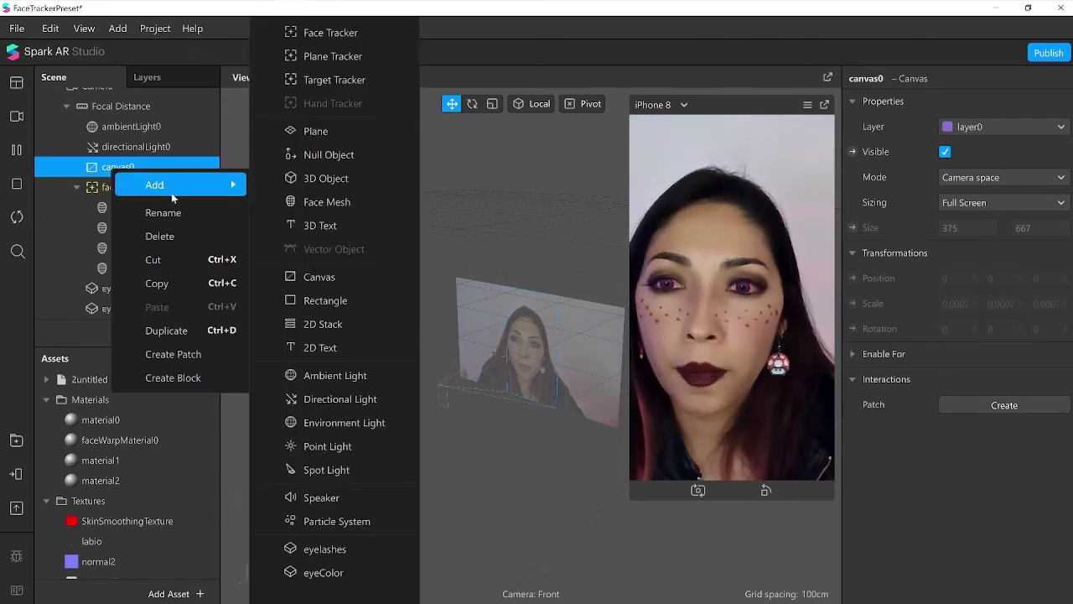
pyautogui.click(325, 300)
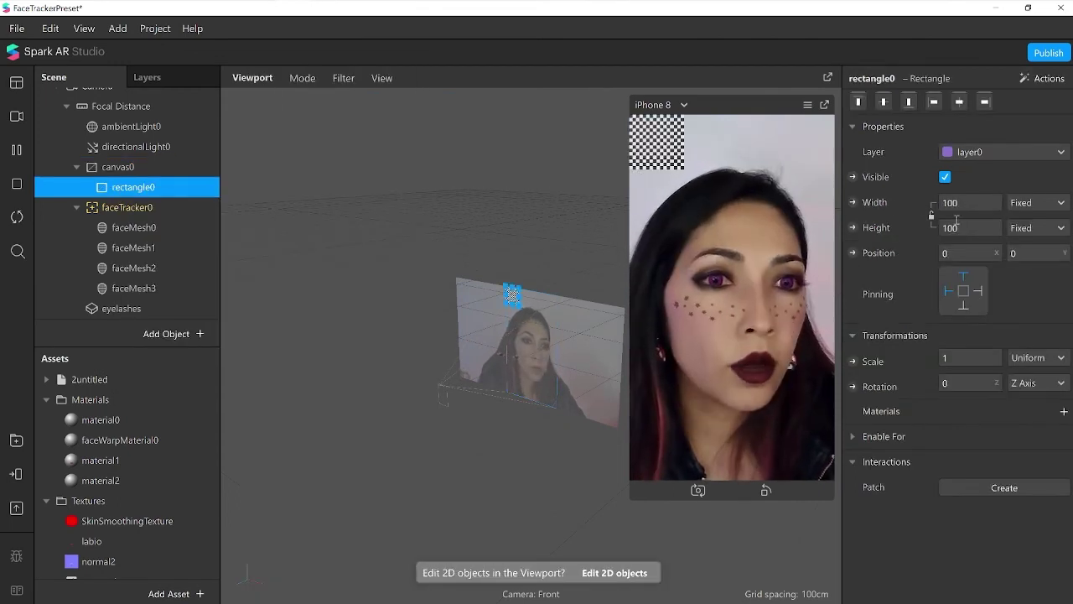
pyautogui.click(960, 203)
pyautogui.click(964, 228)
pyautogui.click(960, 227)
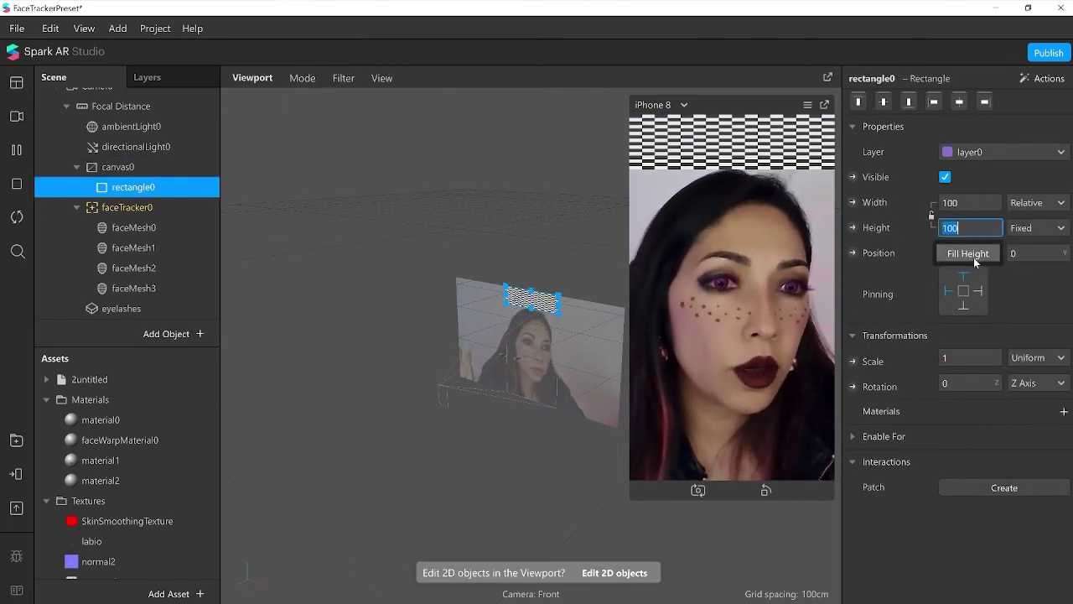
pyautogui.click(974, 260)
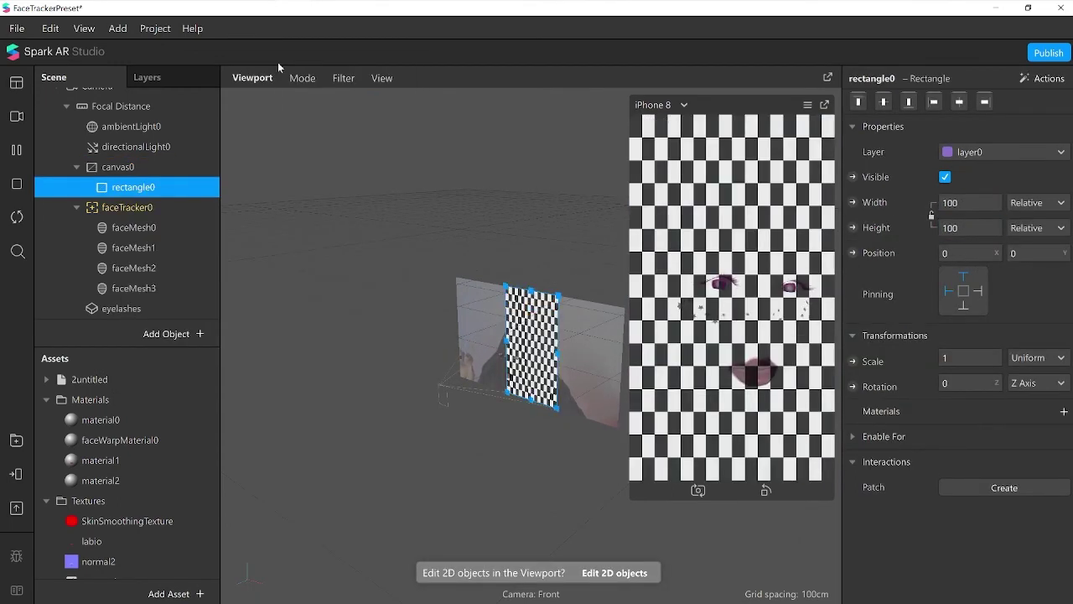
# Step: Create a new material for rectangle0 and show that material's properties
pyautogui.click(1064, 411)
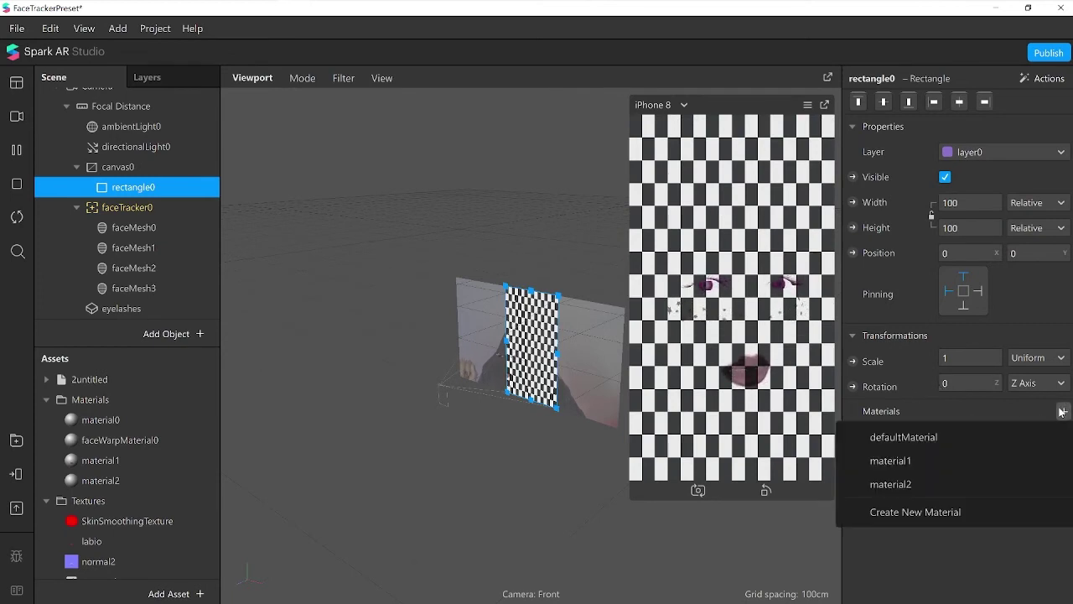
pyautogui.click(918, 513)
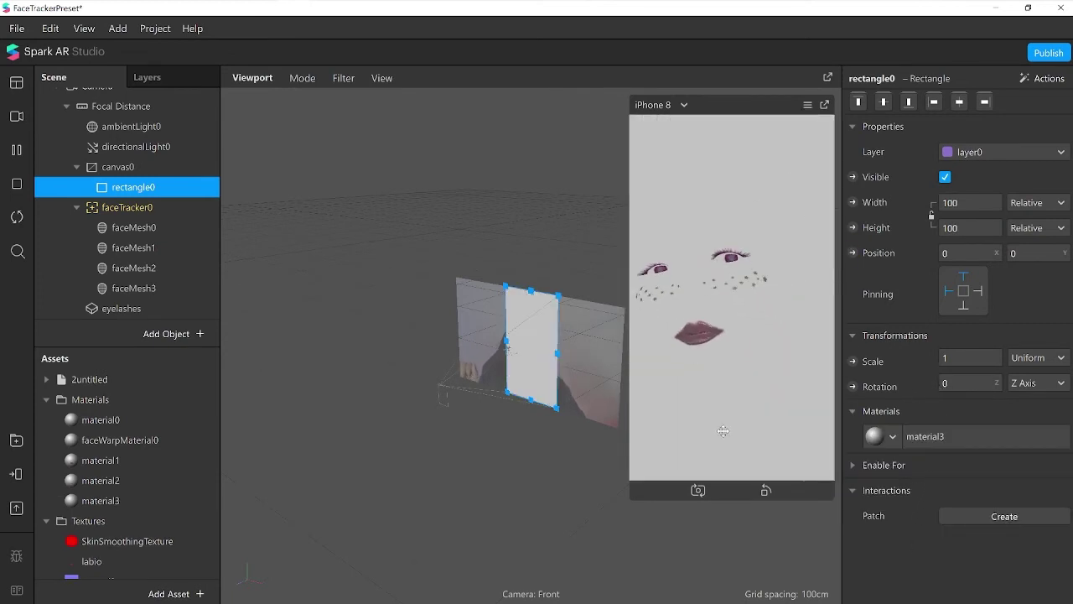
pyautogui.click(122, 500)
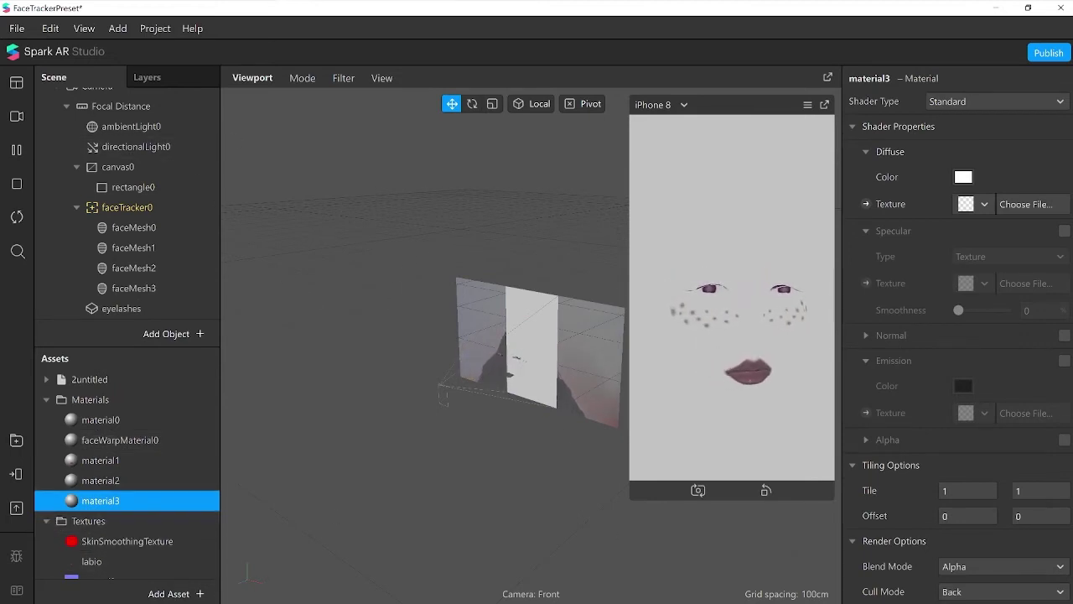
# Step: Switch to the browser, view the YouTube video Tutorial Retouching + Segmentation around 9:22, and return to Spark AR Studio
pyautogui.moveTo(964, 603); pyautogui.dragTo(657, 105)
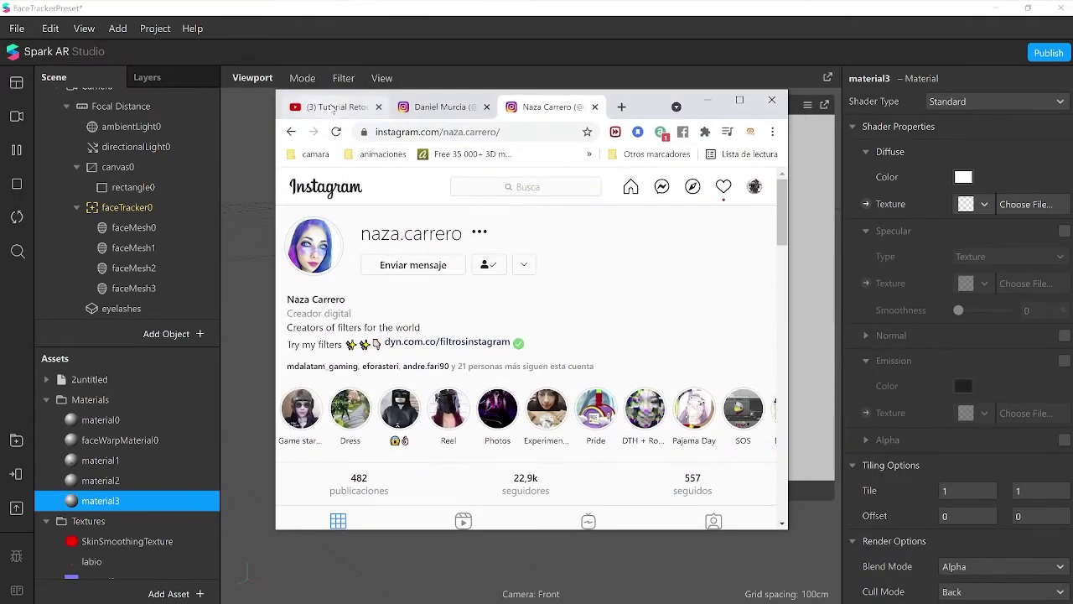
pyautogui.click(333, 107)
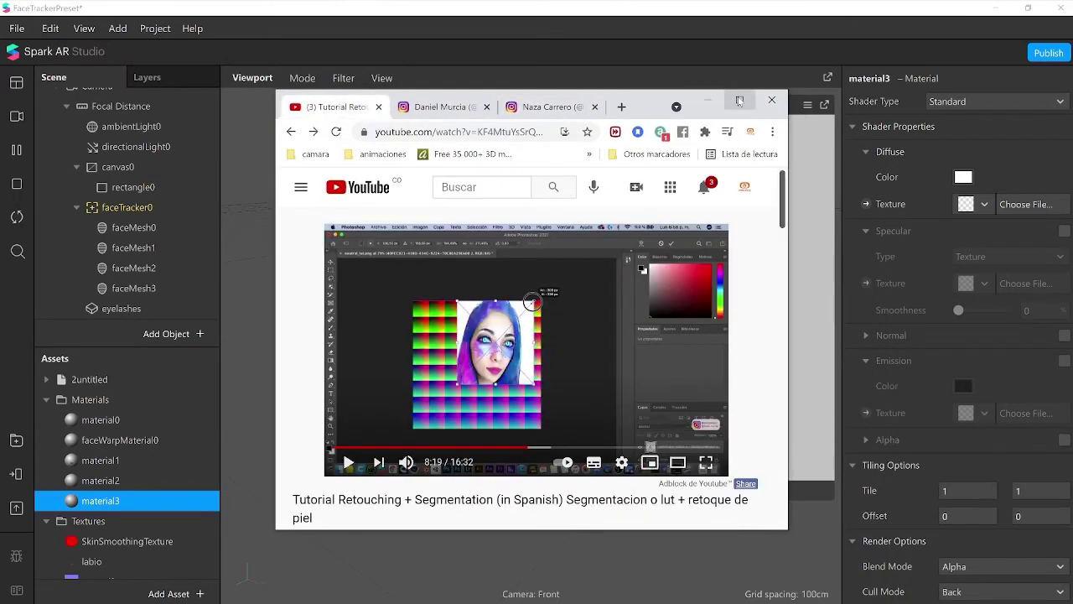
pyautogui.click(738, 99)
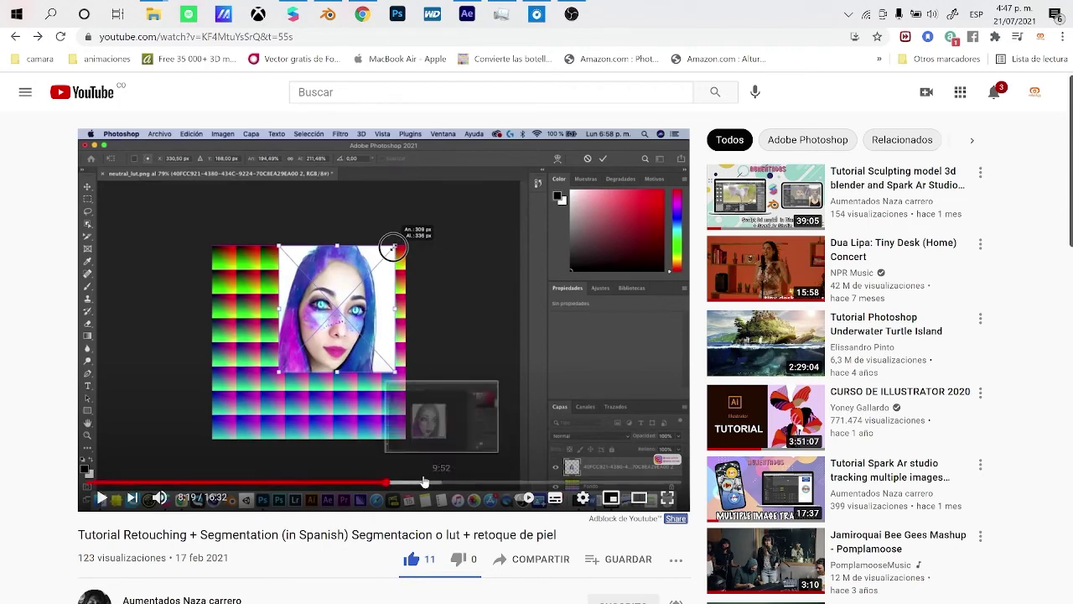
pyautogui.moveTo(369, 488); pyautogui.dragTo(424, 489)
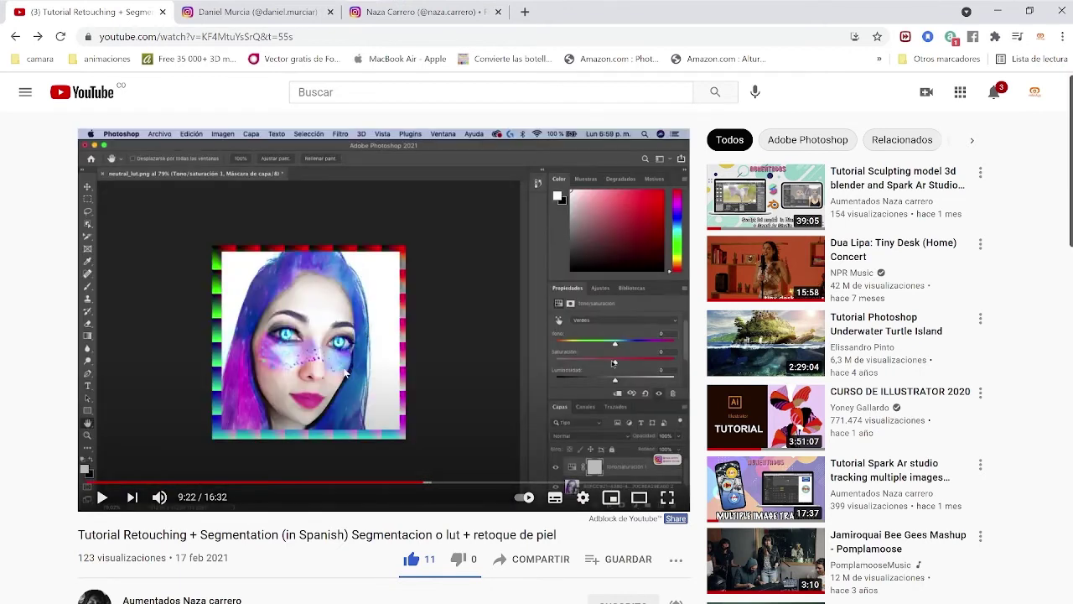
pyautogui.moveTo(600, 2)
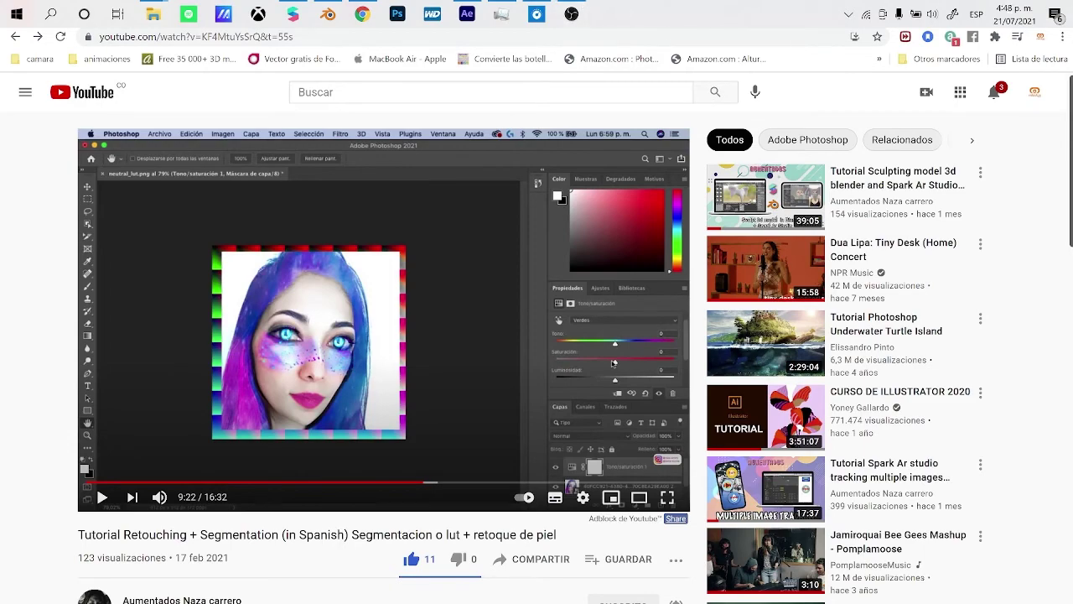
pyautogui.click(295, 15)
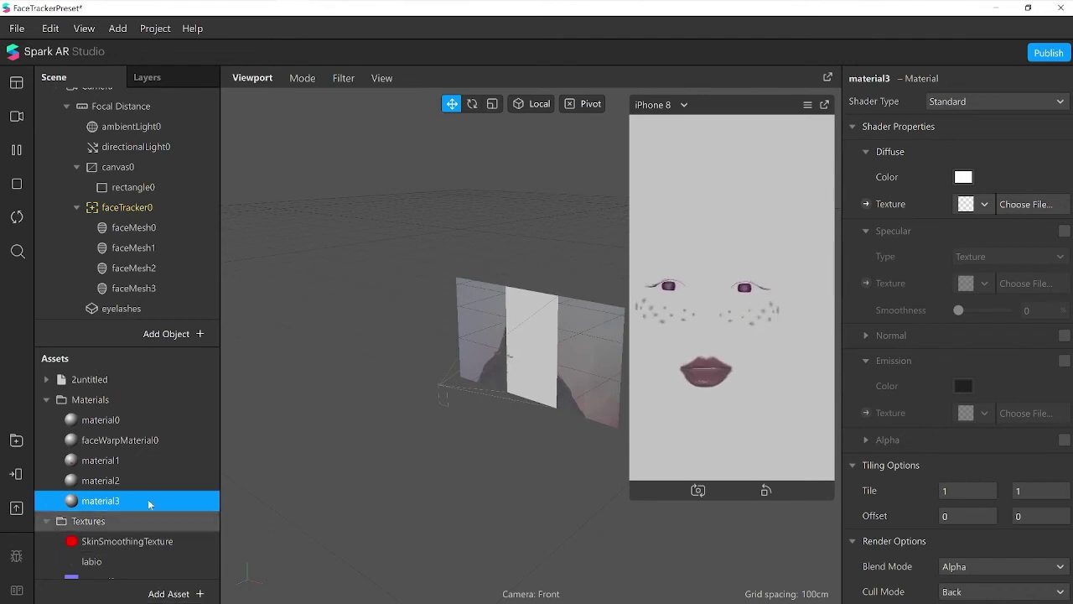
# Step: Import the lut morados image from the 0materiales tuto folder as a texture
pyautogui.scroll(-1, 152, 462)
pyautogui.scroll(-1, 152, 456)
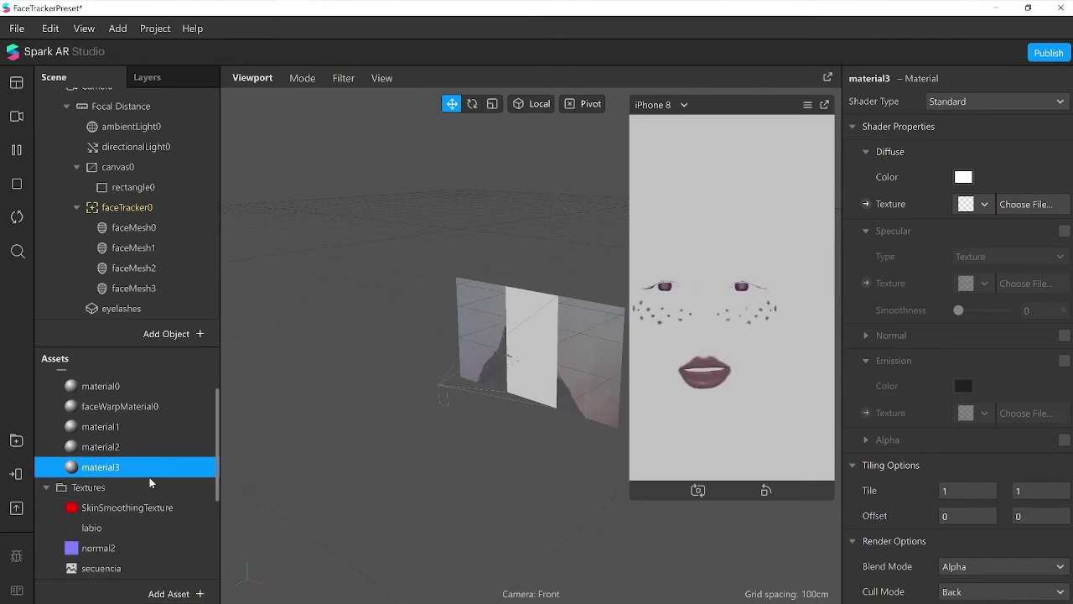
pyautogui.click(190, 594)
pyautogui.moveTo(267, 354)
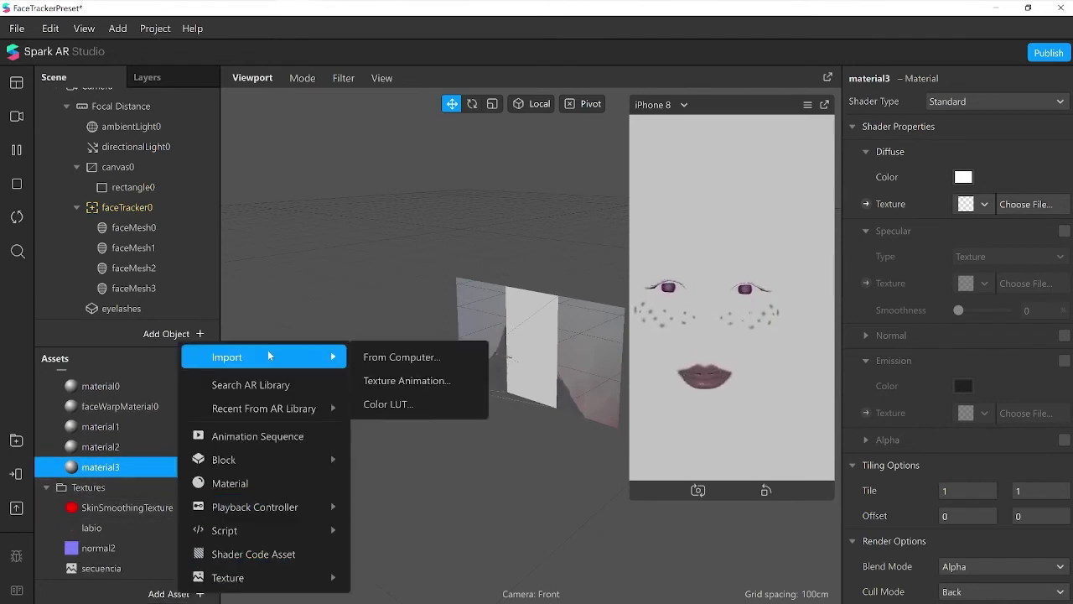
pyautogui.click(423, 356)
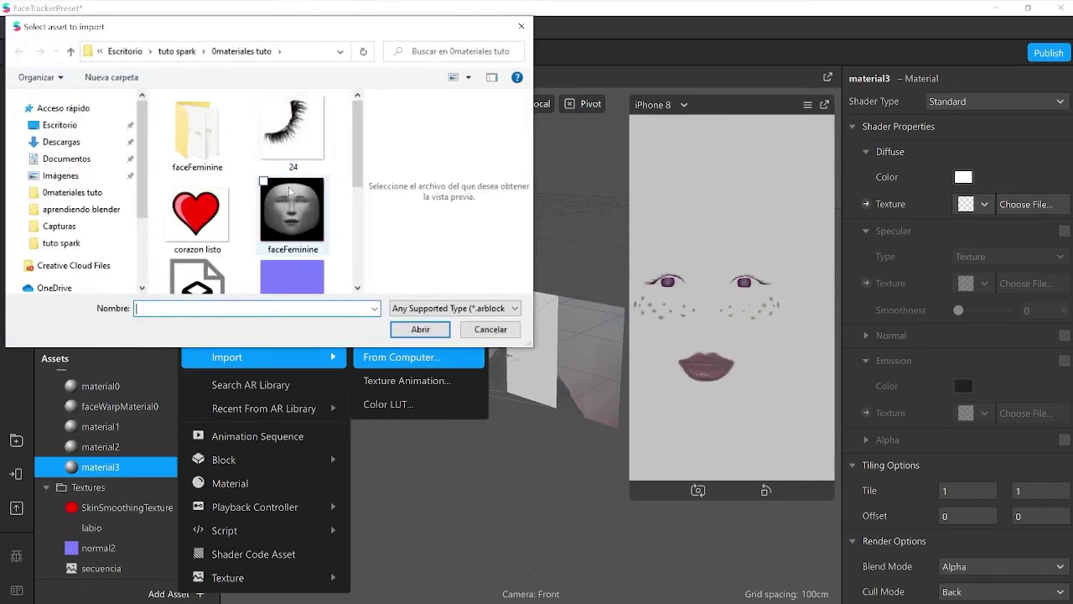
pyautogui.scroll(-3, 356, 124)
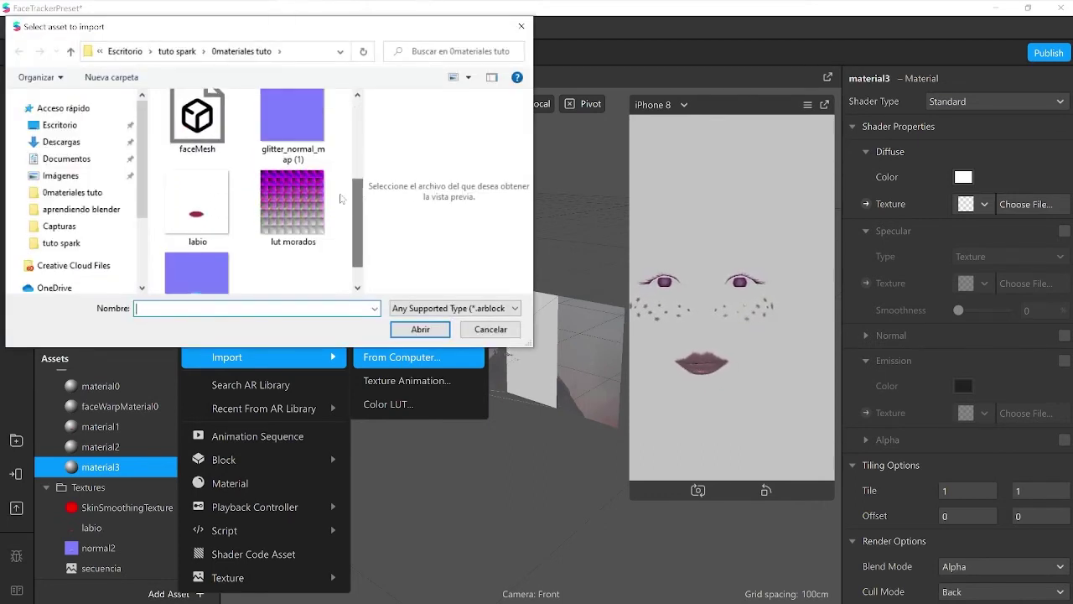
pyautogui.click(303, 228)
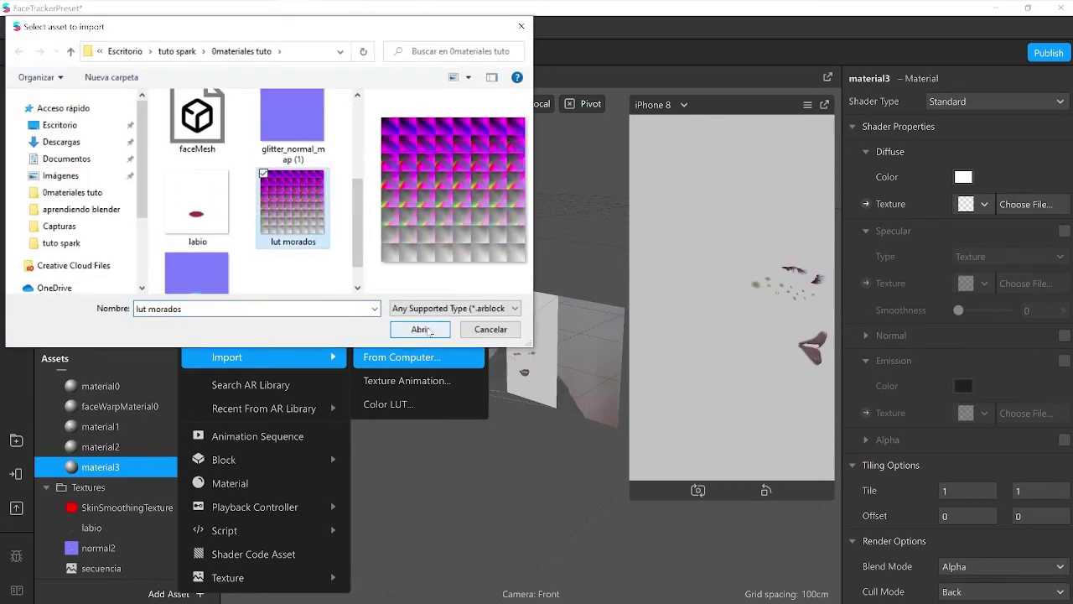
pyautogui.click(420, 329)
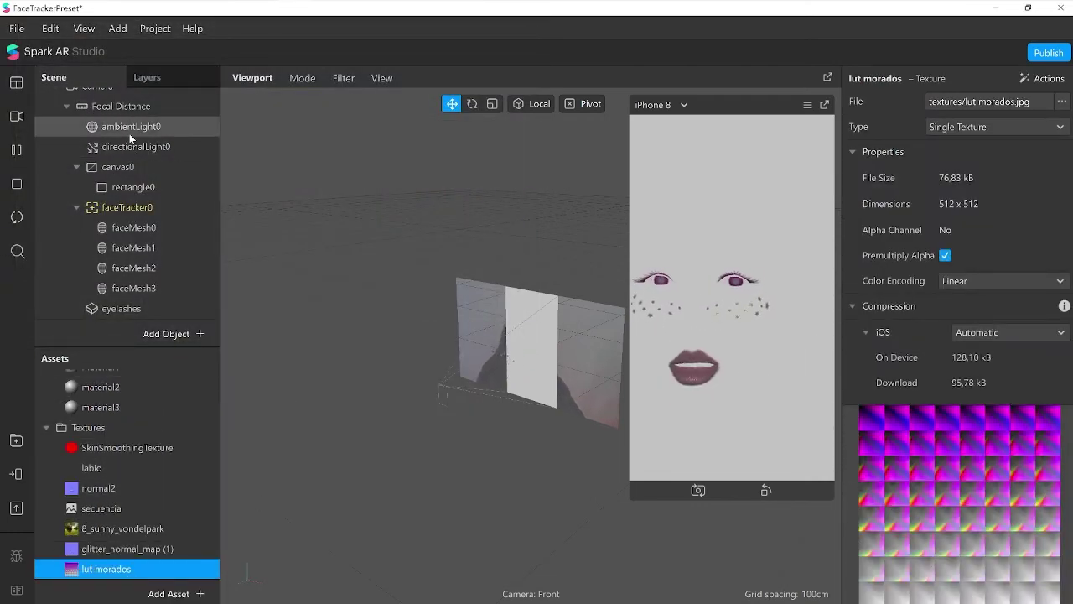
# Step: Extract the Camera's texture and add Skin segmentation to it, removing Facebook as a platform
pyautogui.scroll(-2, 113, 109)
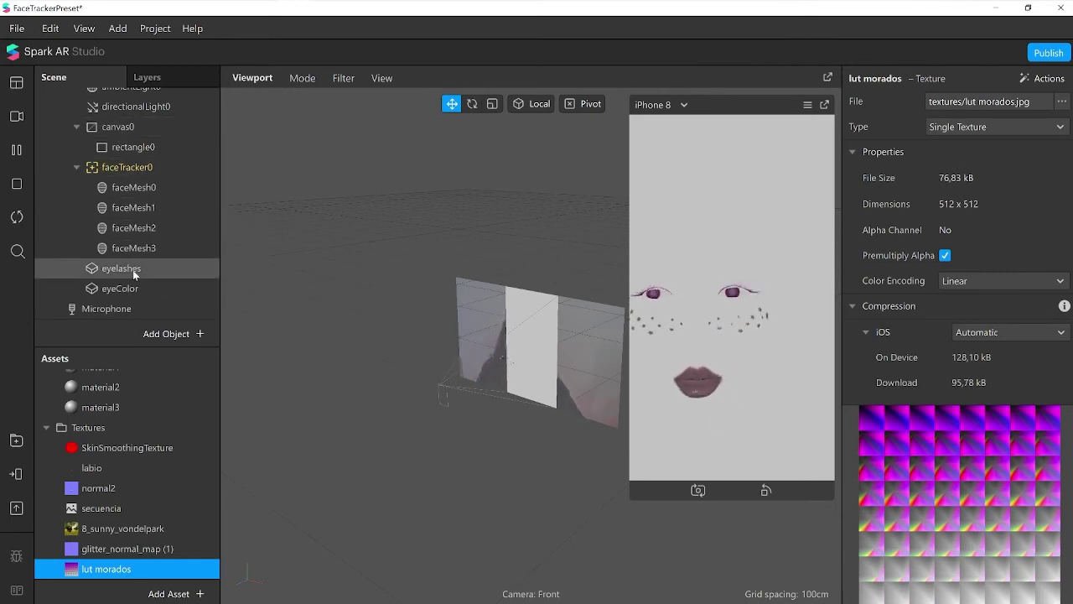
pyautogui.scroll(4, 167, 259)
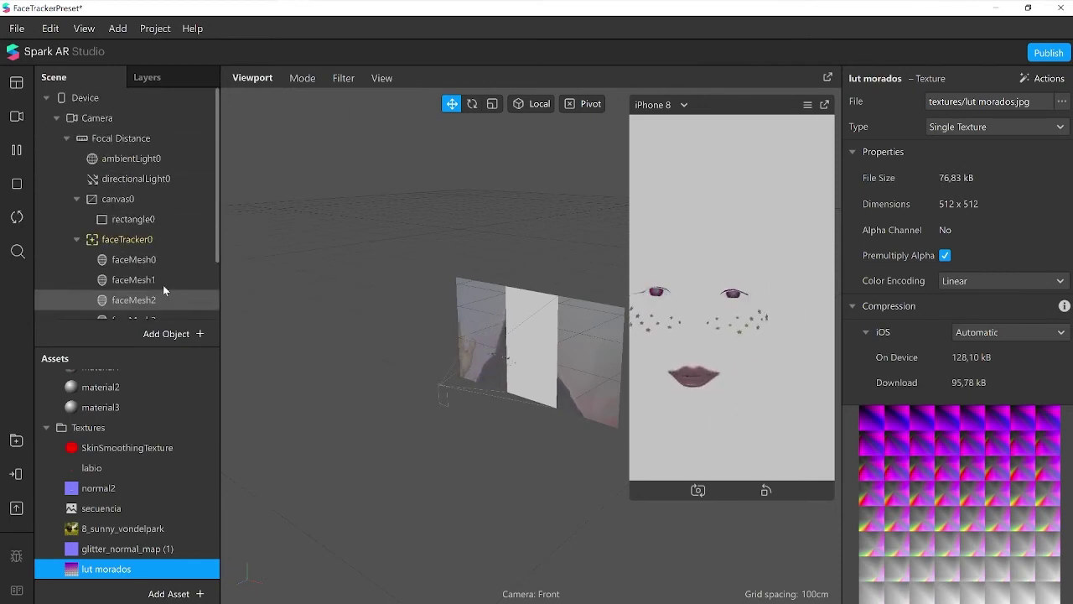
pyautogui.click(98, 118)
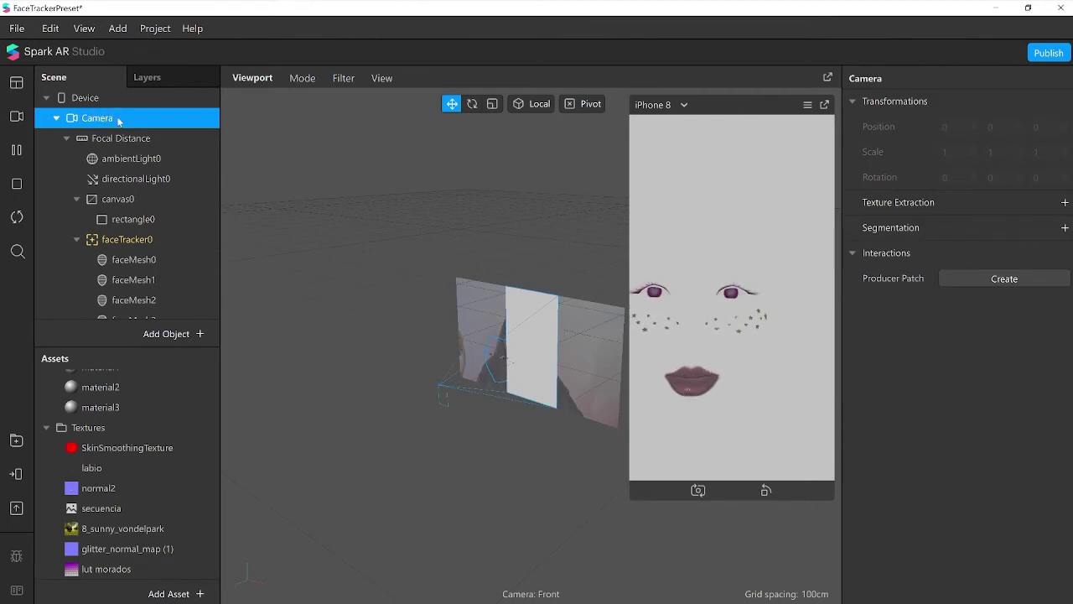
pyautogui.click(1064, 203)
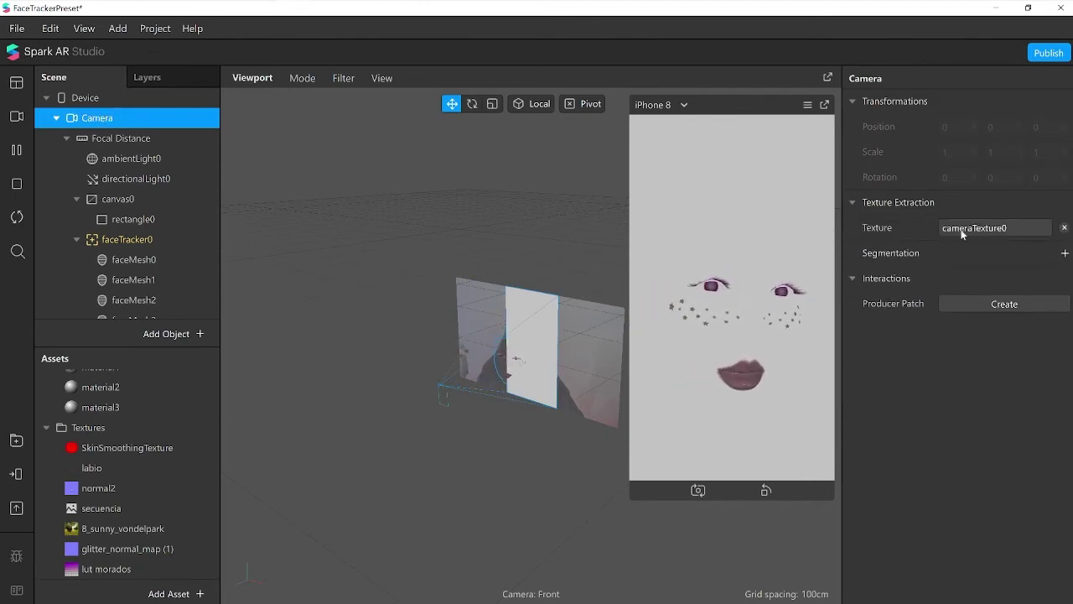
pyautogui.click(1065, 253)
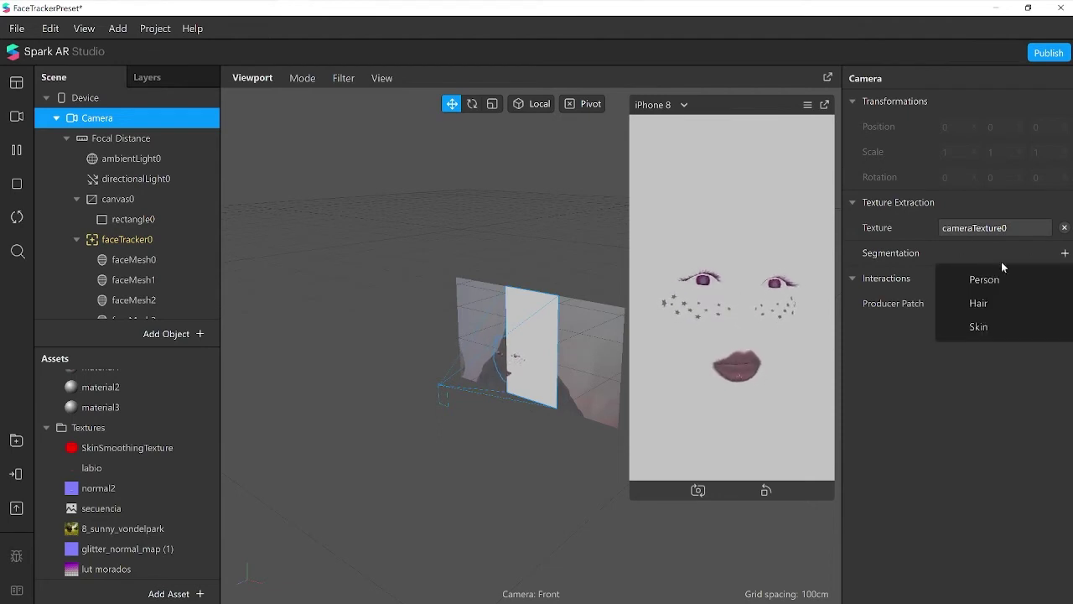
pyautogui.click(974, 326)
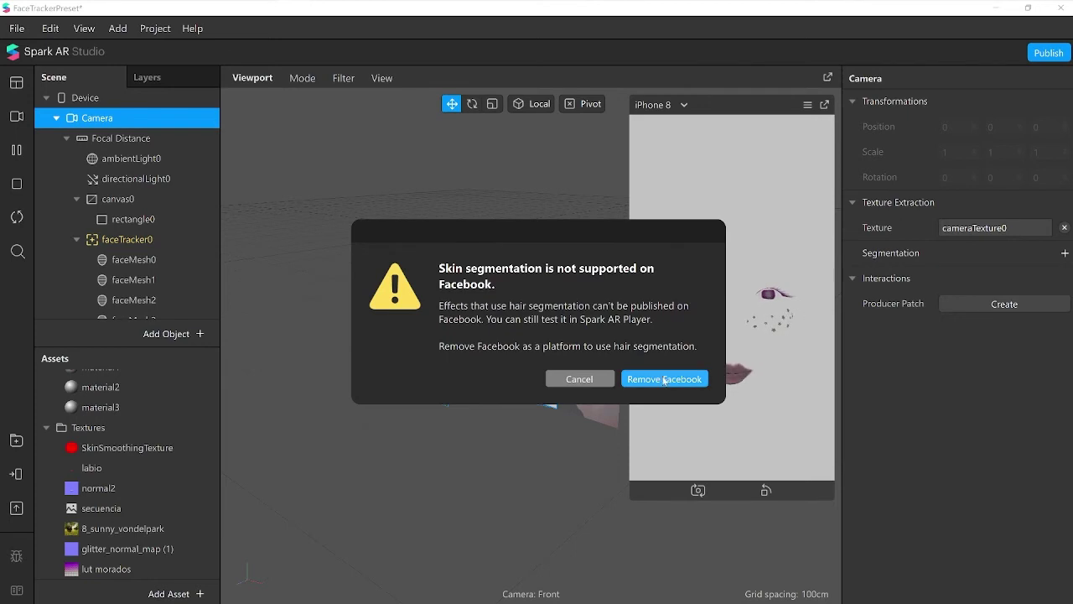
pyautogui.click(664, 379)
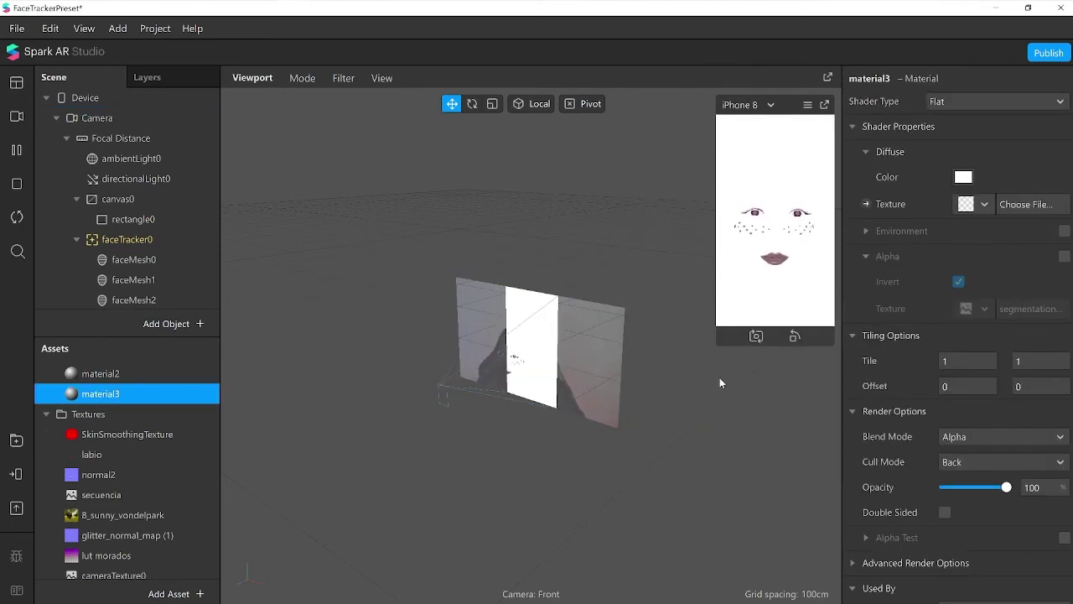
# Step: Open the Patch Editor and add the lut morados texture to it as a patch
pyautogui.click(17, 83)
pyautogui.click(102, 91)
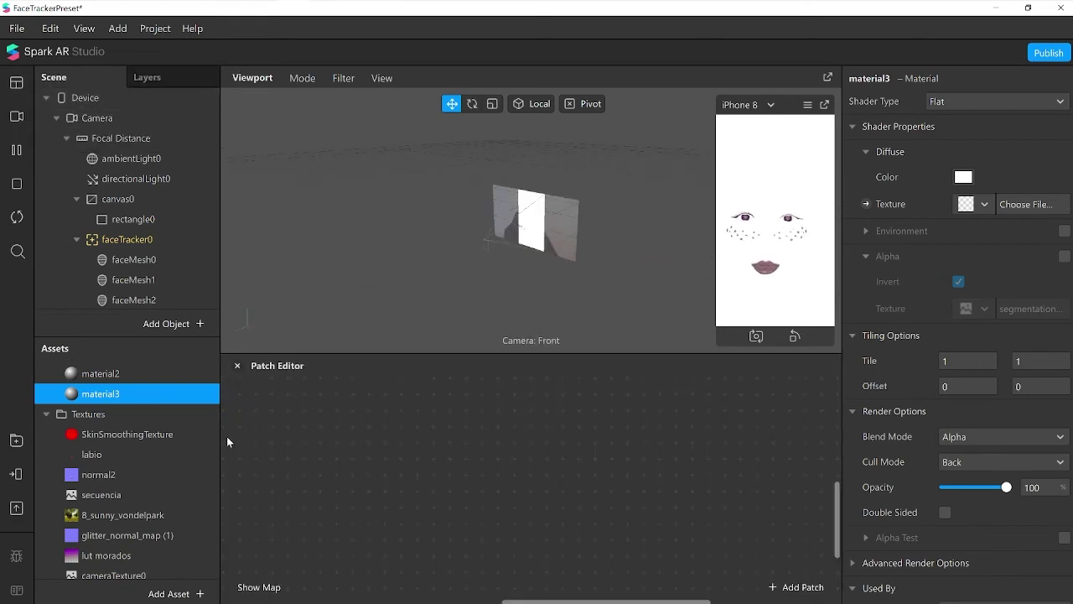
pyautogui.click(104, 555)
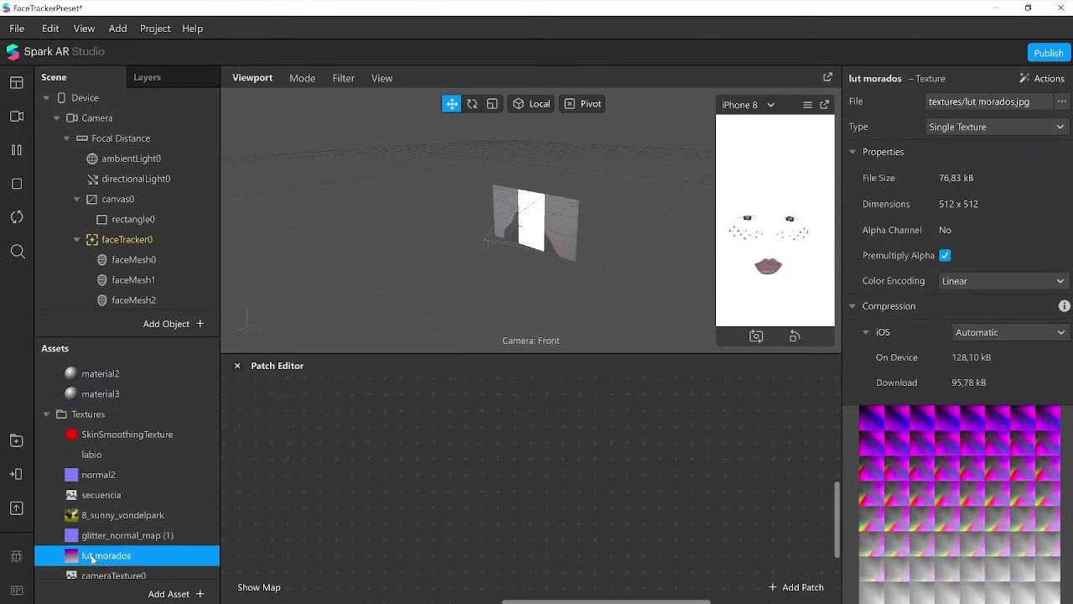
pyautogui.moveTo(92, 560); pyautogui.dragTo(359, 552)
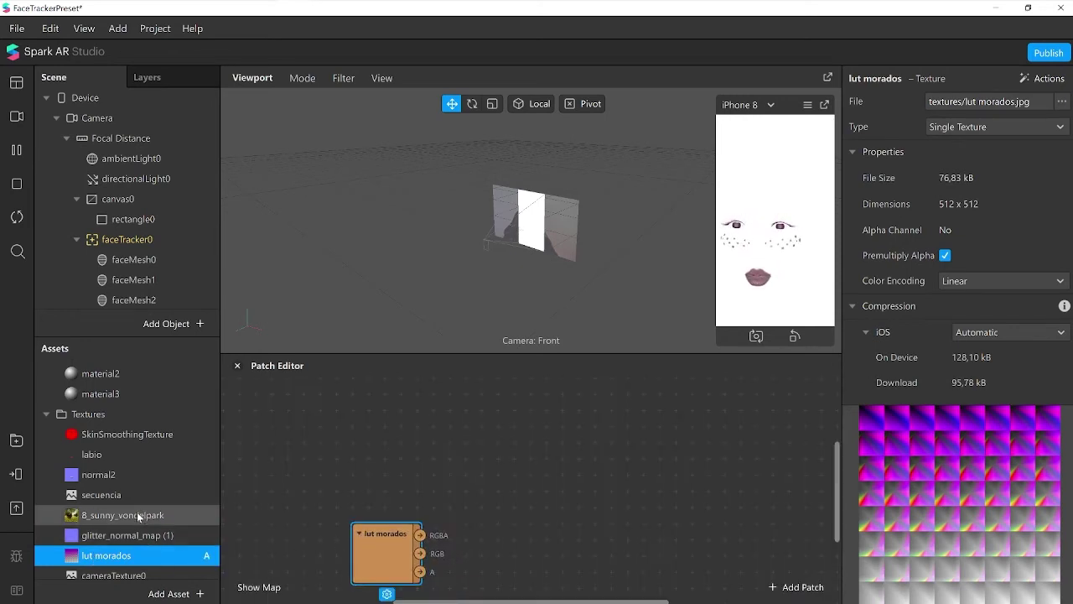
# Step: Add the cameraTexture0 texture as a patch and place it above the lut morados patch
pyautogui.scroll(-1, 136, 513)
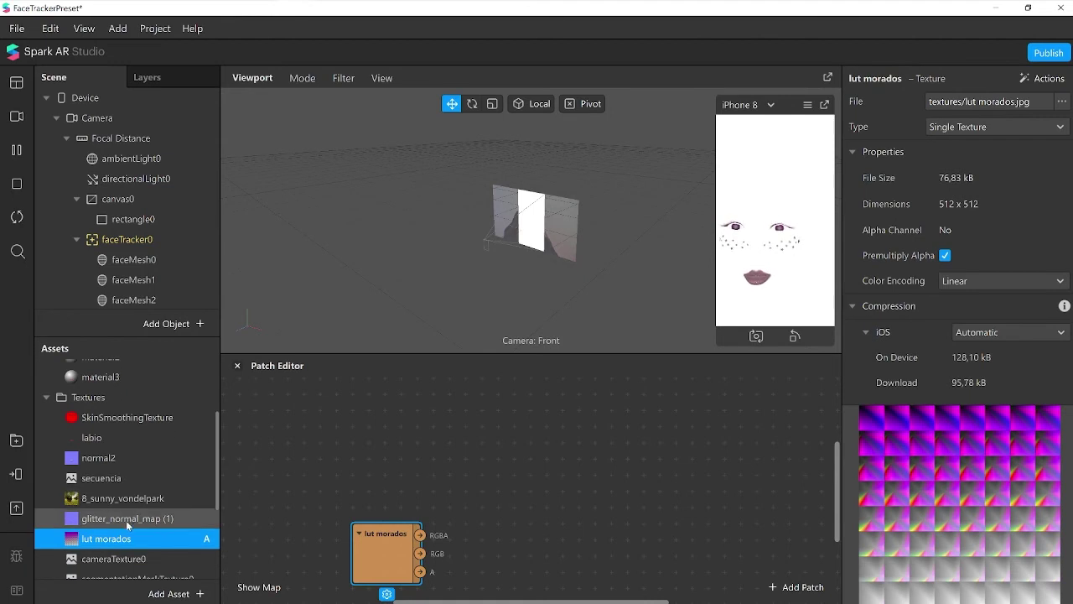
pyautogui.moveTo(115, 558); pyautogui.dragTo(417, 443)
pyautogui.moveTo(109, 559); pyautogui.dragTo(538, 438)
pyautogui.moveTo(518, 502); pyautogui.dragTo(518, 541)
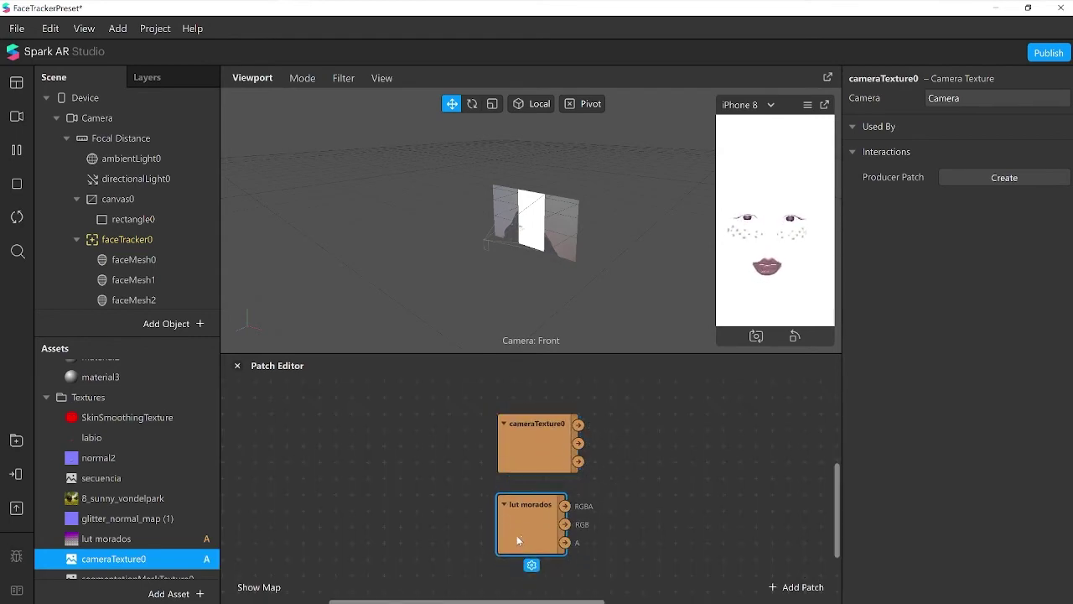
# Step: Search the AR Library for lut, import the free FastColorLUT patch asset, and close the library
pyautogui.click(18, 441)
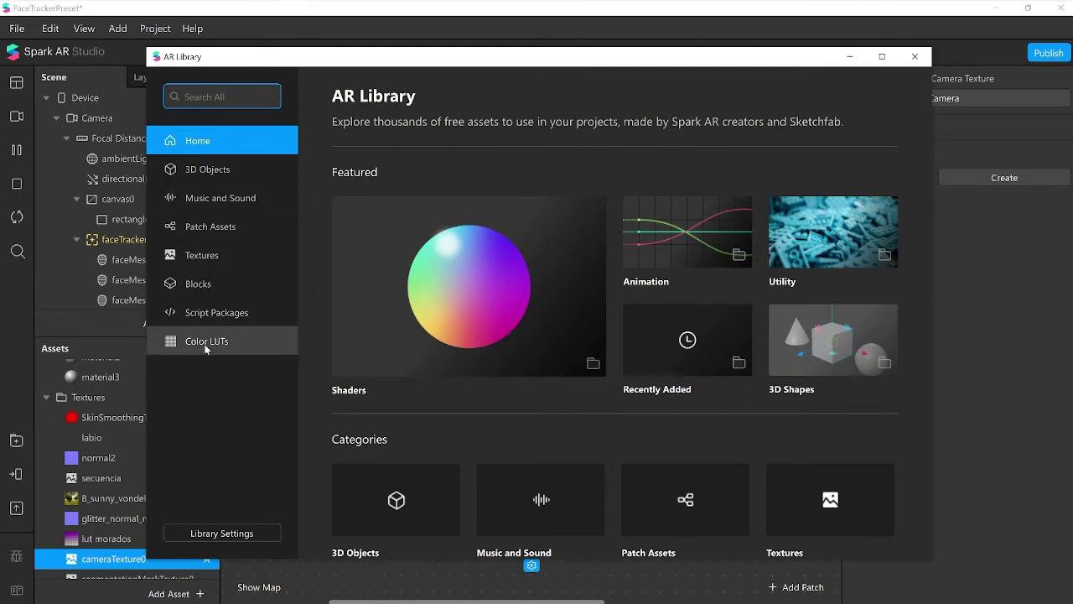
pyautogui.click(204, 341)
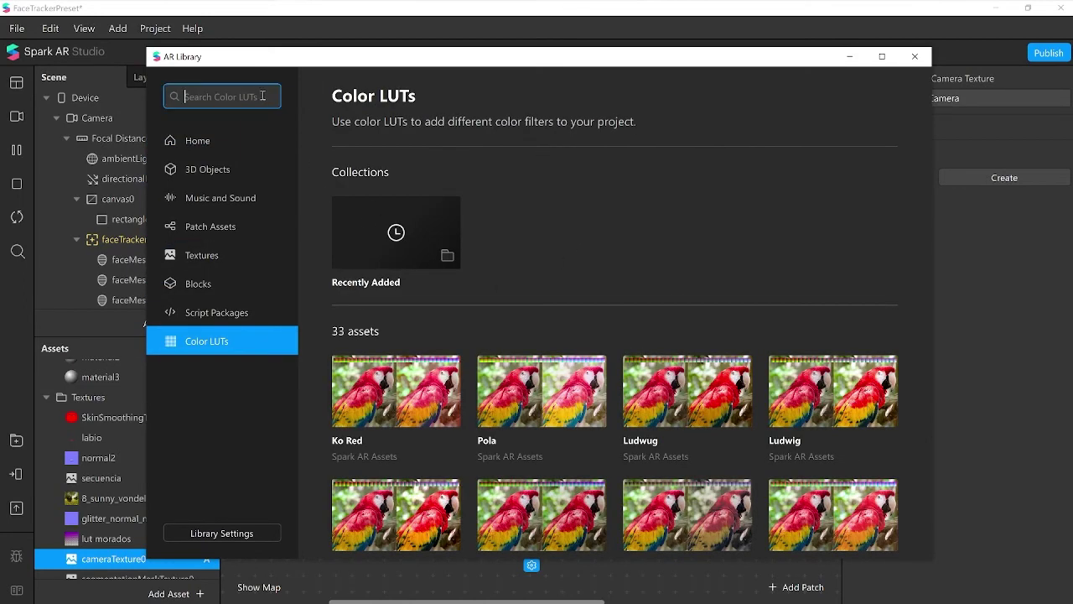
pyautogui.click(195, 143)
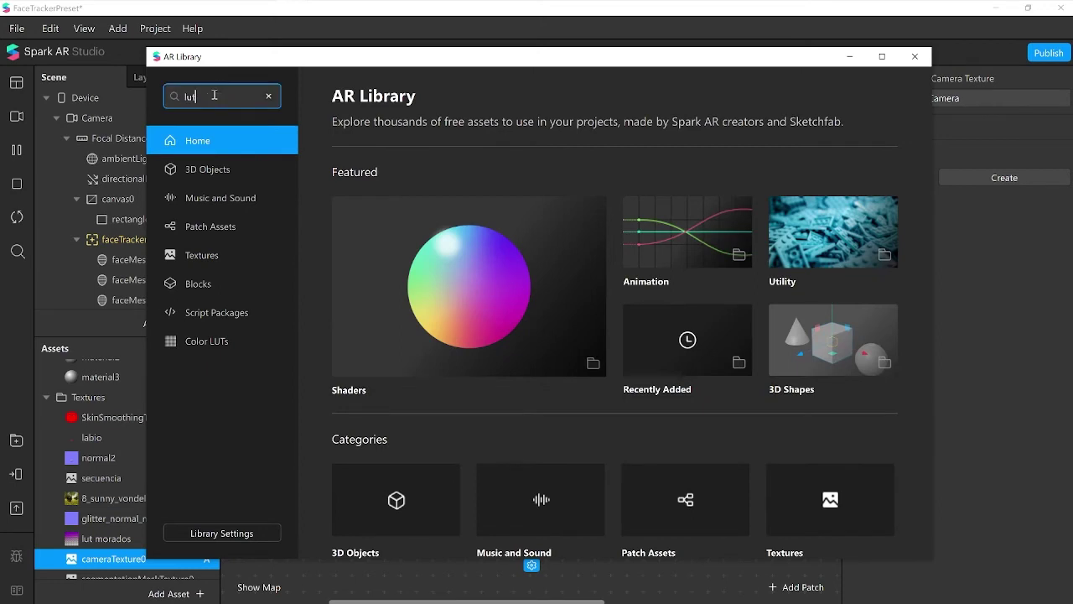
pyautogui.press('Return')
pyautogui.click(551, 388)
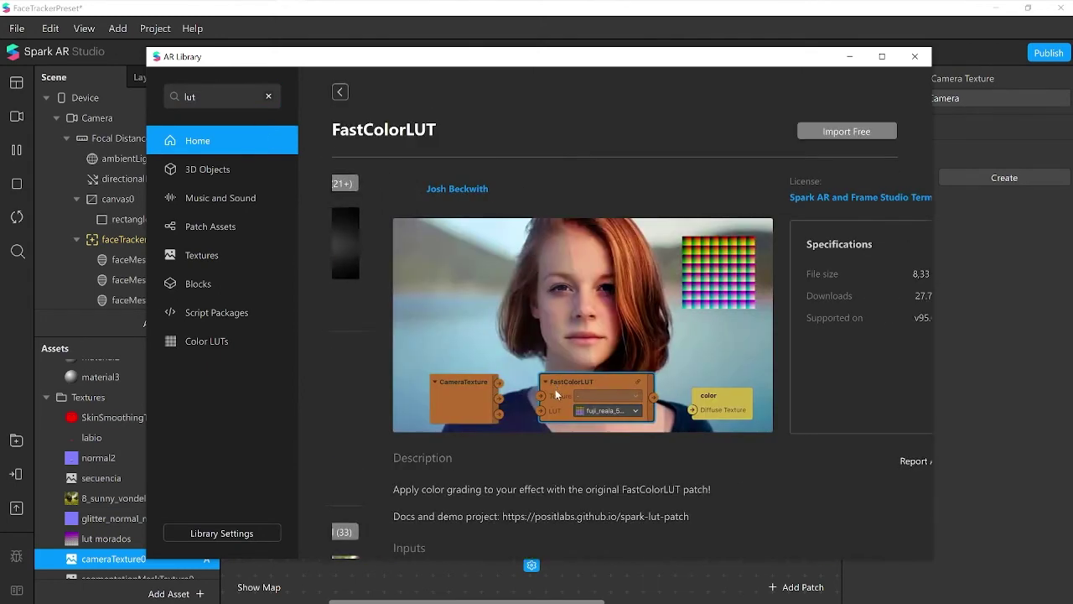
pyautogui.click(849, 132)
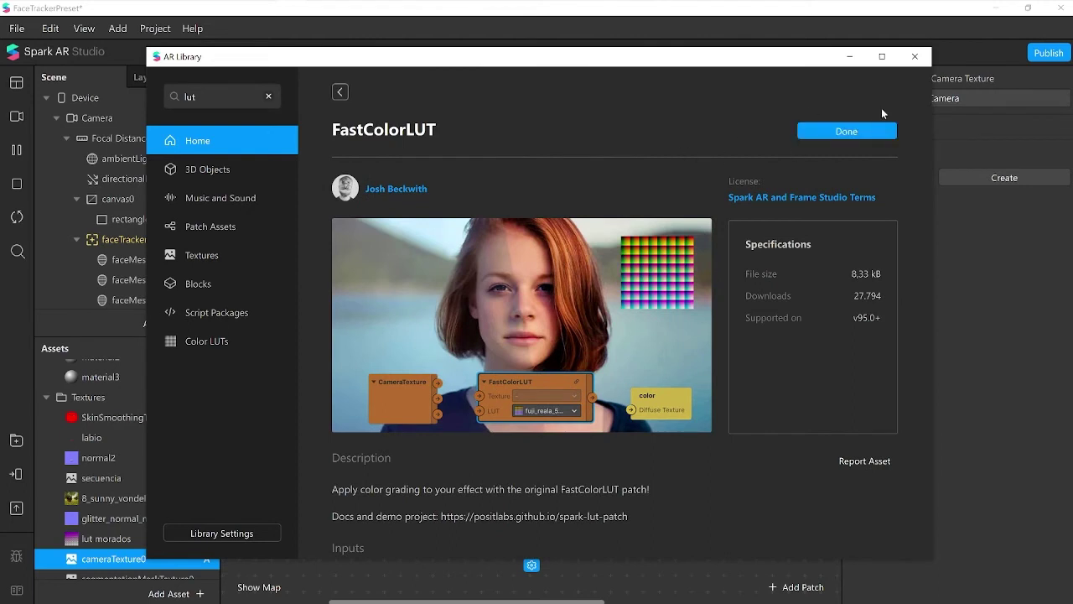
pyautogui.click(917, 57)
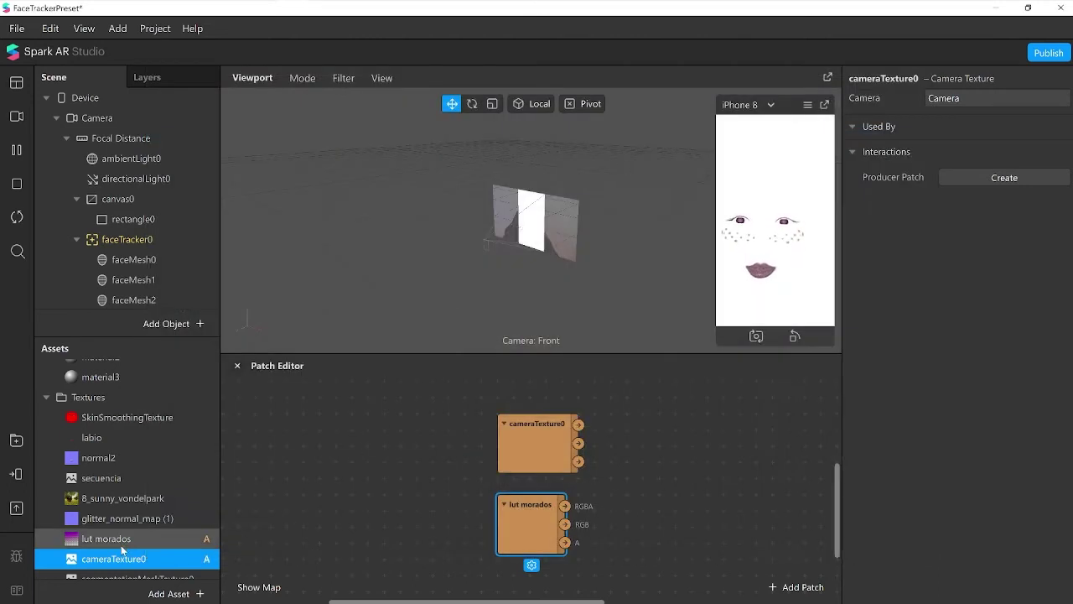
# Step: Add the FastColorLUT patch, connecting cameraTexture0's RGBA output to its Texture input and lut morados' RGBA output to its LUT input
pyautogui.scroll(-3, 147, 537)
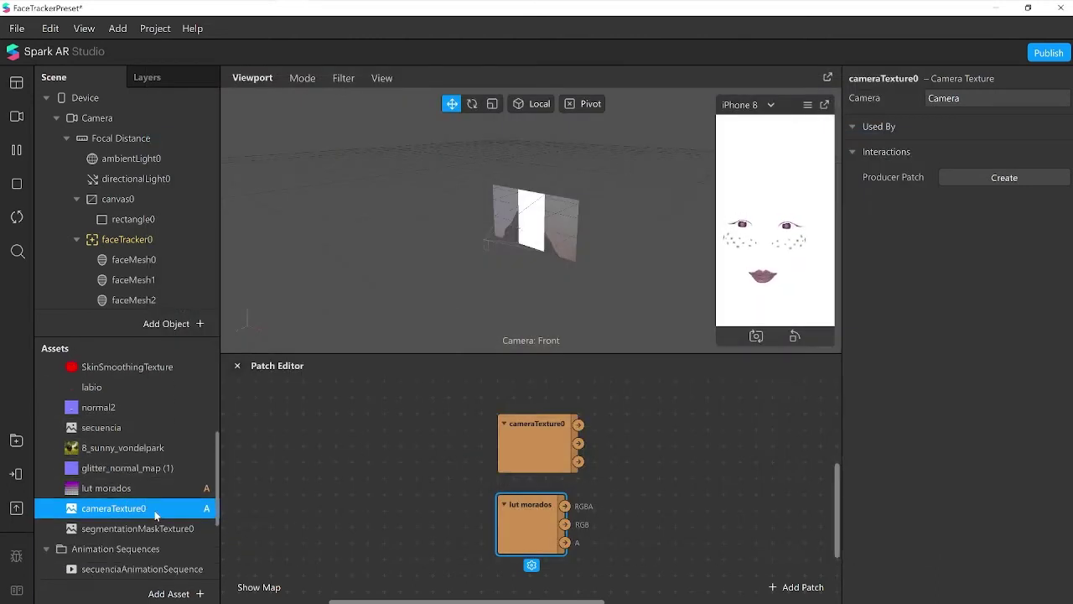
pyautogui.scroll(-1, 146, 527)
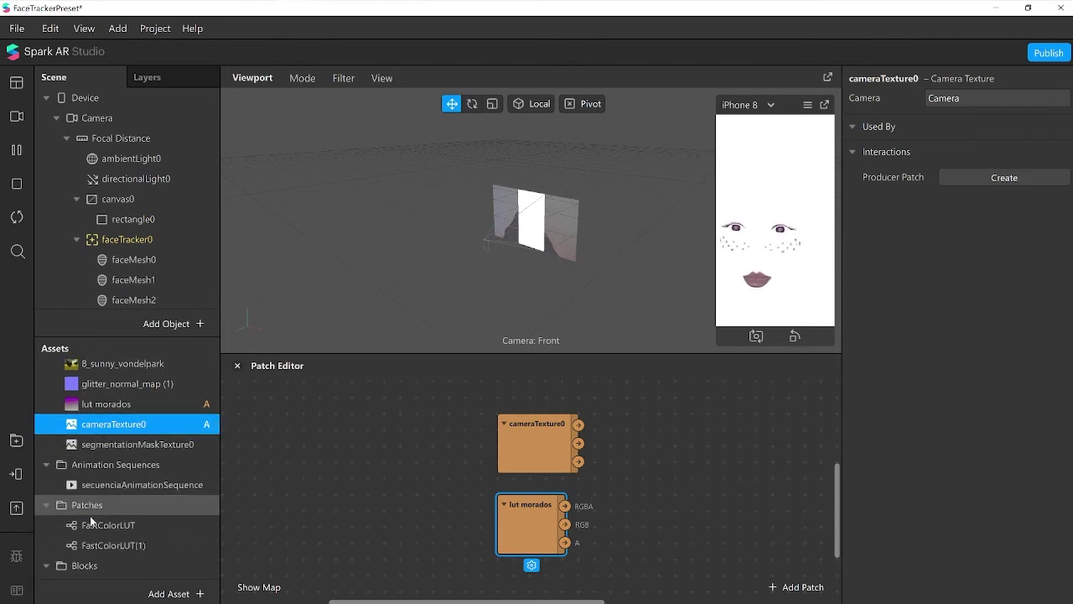
pyautogui.click(98, 542)
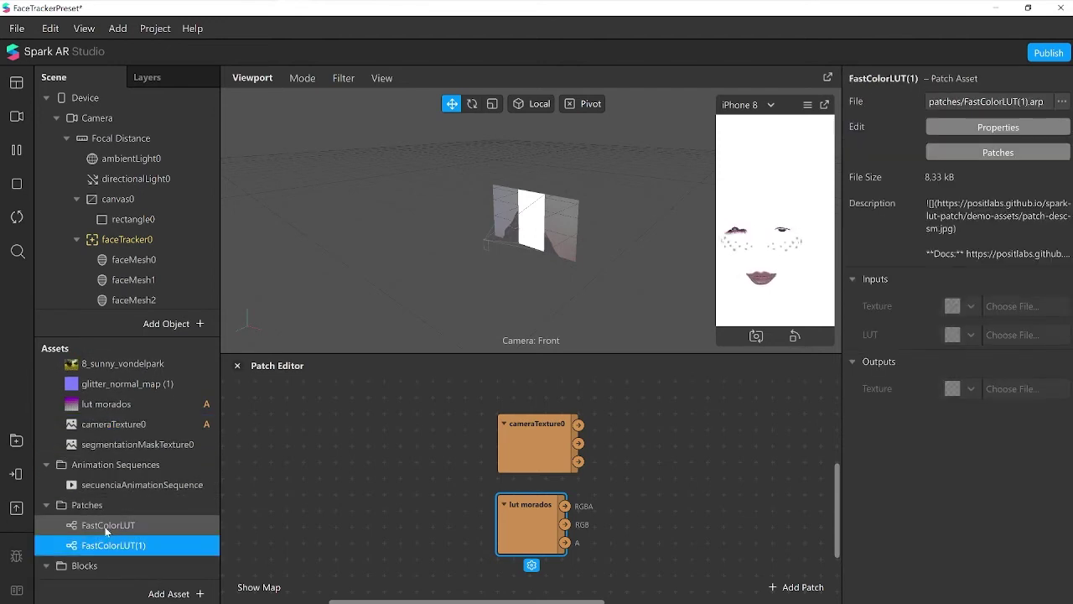
pyautogui.moveTo(105, 527); pyautogui.dragTo(583, 466)
pyautogui.moveTo(720, 473); pyautogui.dragTo(658, 464)
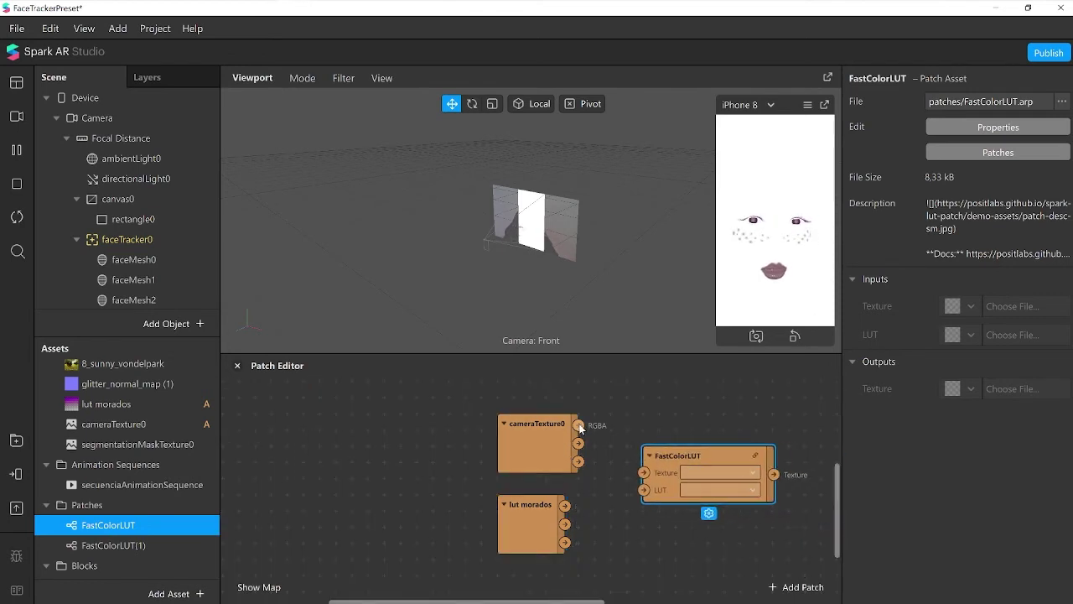
pyautogui.moveTo(579, 425); pyautogui.dragTo(645, 469)
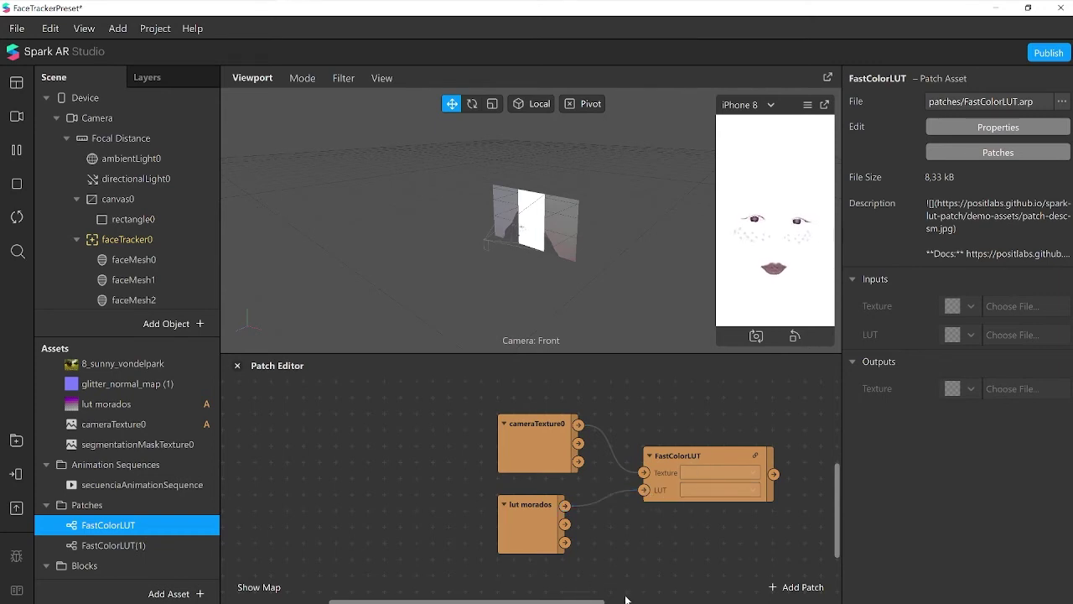
# Step: Create a Diffuse Texture patch for material3 and connect the FastColorLUT output to it
pyautogui.moveTo(569, 601); pyautogui.dragTo(646, 600)
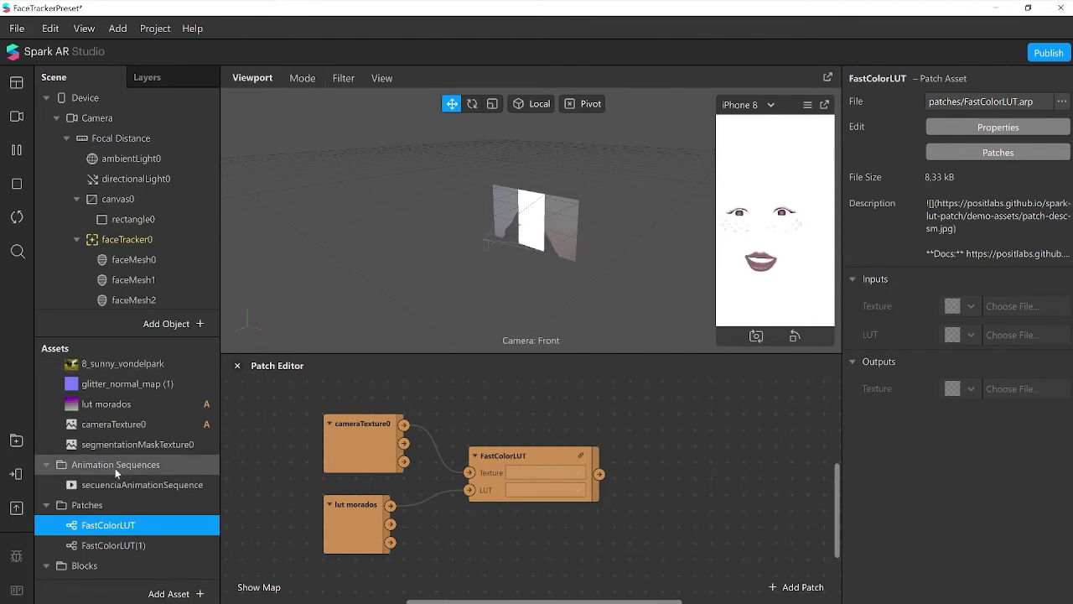
pyautogui.scroll(-1, 129, 482)
pyautogui.scroll(5, 130, 479)
pyautogui.scroll(1, 129, 478)
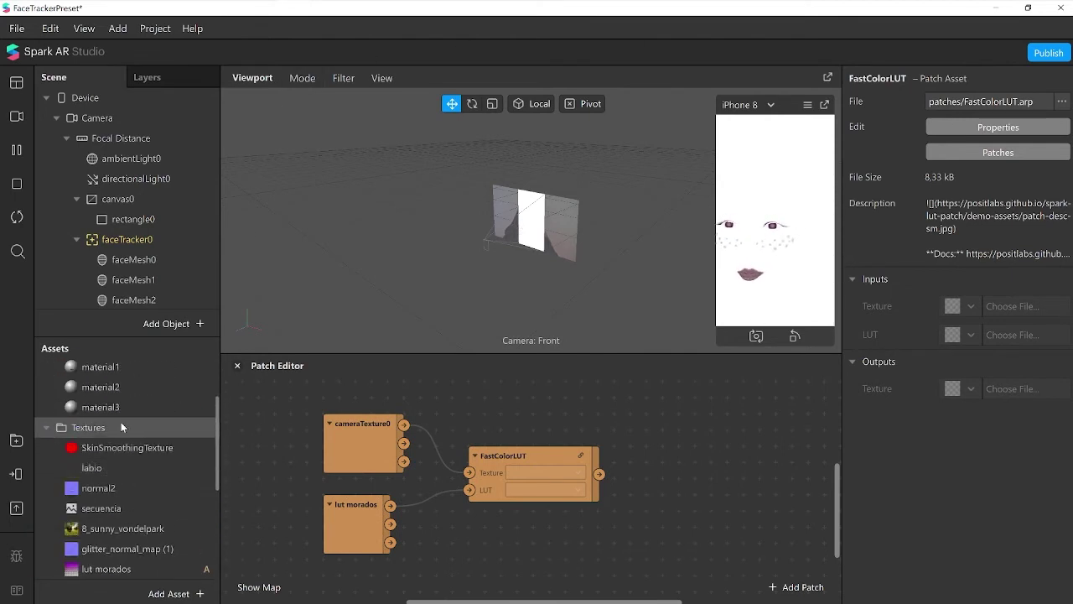
pyautogui.click(117, 407)
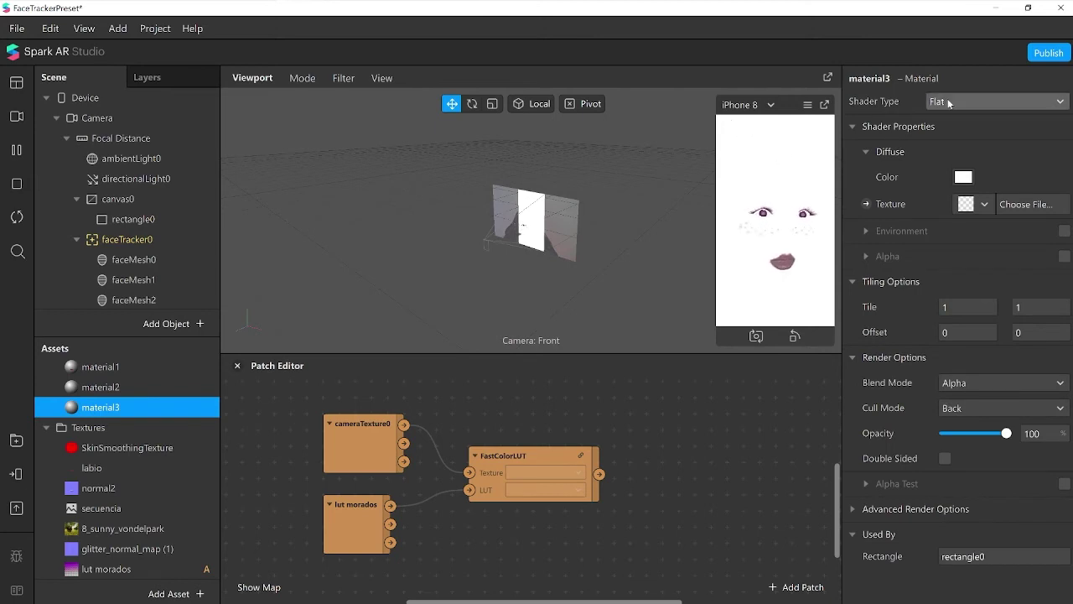
pyautogui.click(867, 204)
pyautogui.moveTo(555, 520); pyautogui.dragTo(688, 476)
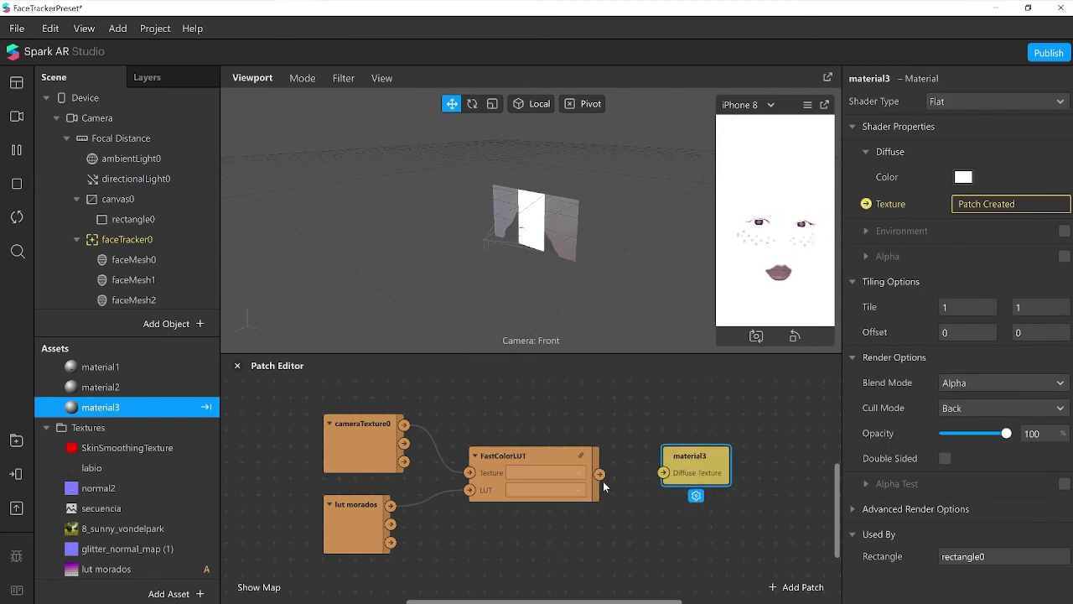
pyautogui.moveTo(599, 474); pyautogui.dragTo(664, 473)
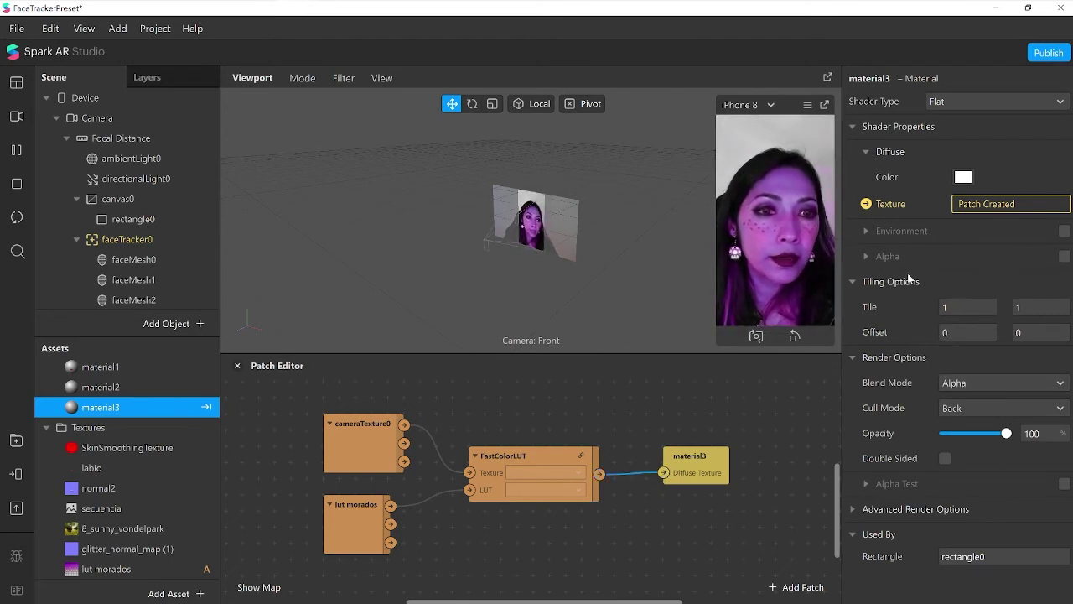
# Step: Enable Alpha on material3 using segmentationMaskTexture0 with Invert on
pyautogui.click(1064, 256)
pyautogui.click(985, 309)
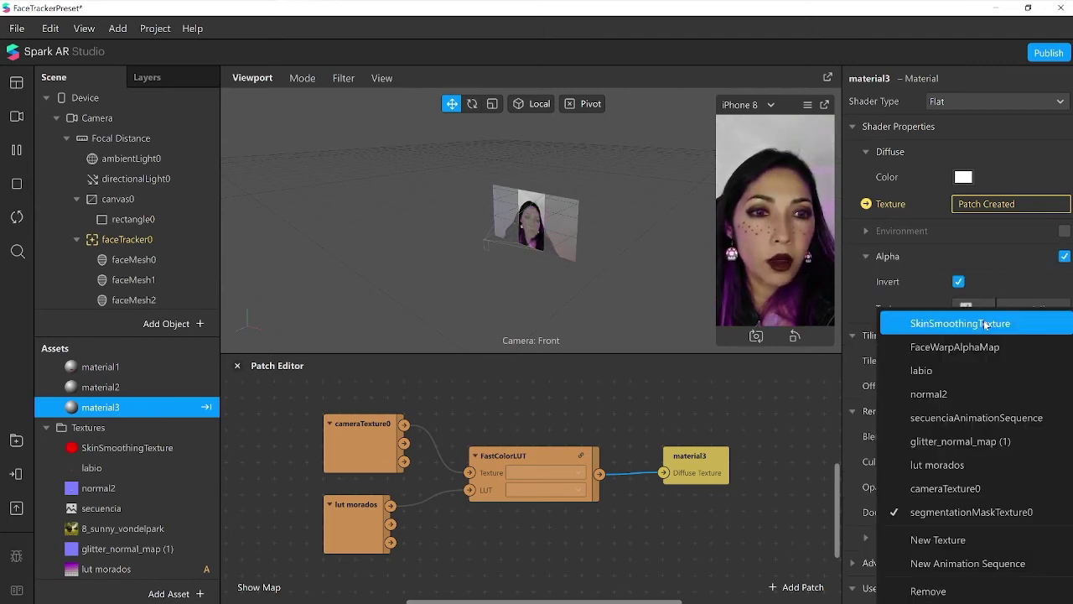
pyautogui.click(942, 513)
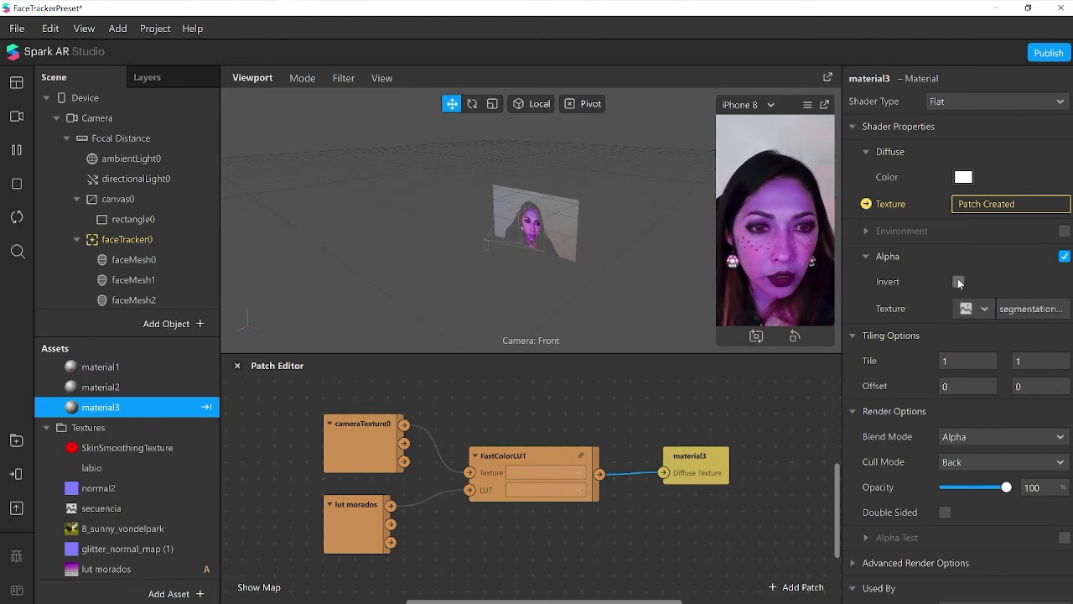
pyautogui.click(959, 282)
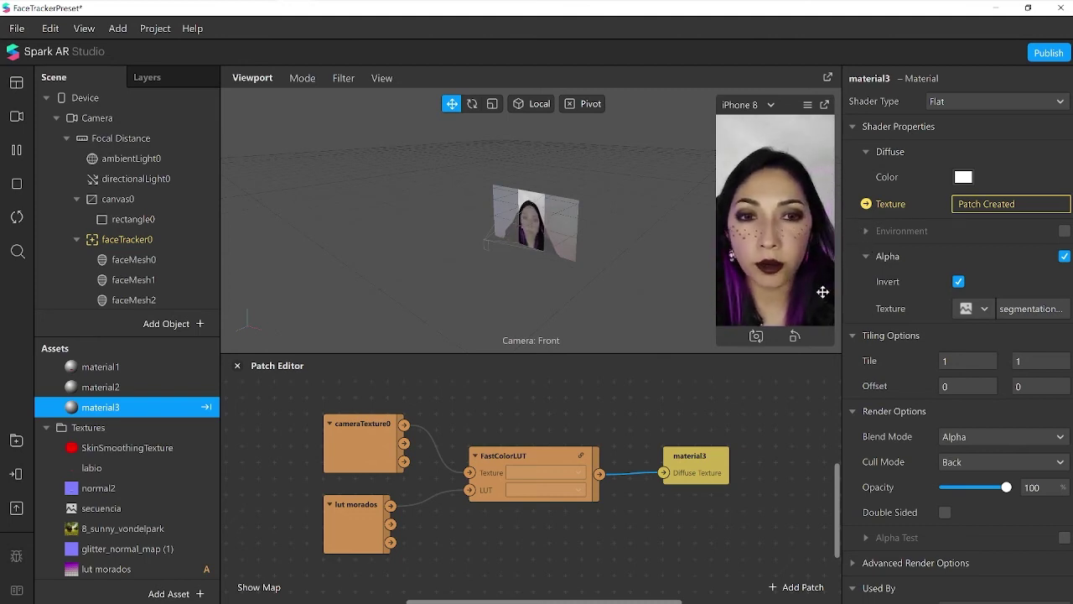
# Step: Move the material3 patch closer to FastColorLUT, and examine the filter in an enlarged detached preview before docking it again
pyautogui.moveTo(708, 466); pyautogui.dragTo(672, 465)
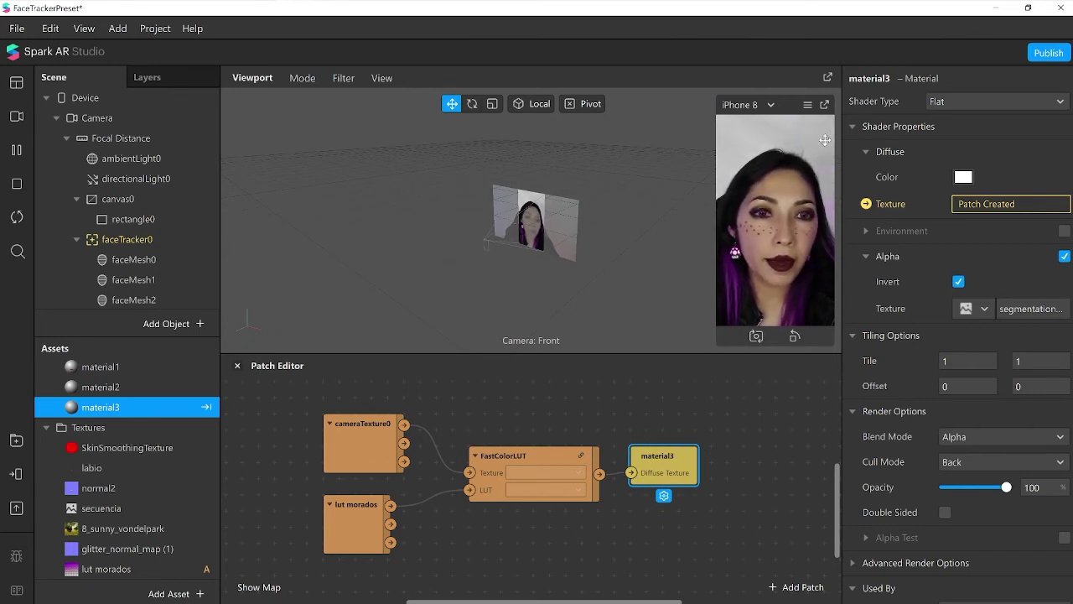
pyautogui.moveTo(718, 348); pyautogui.dragTo(602, 600)
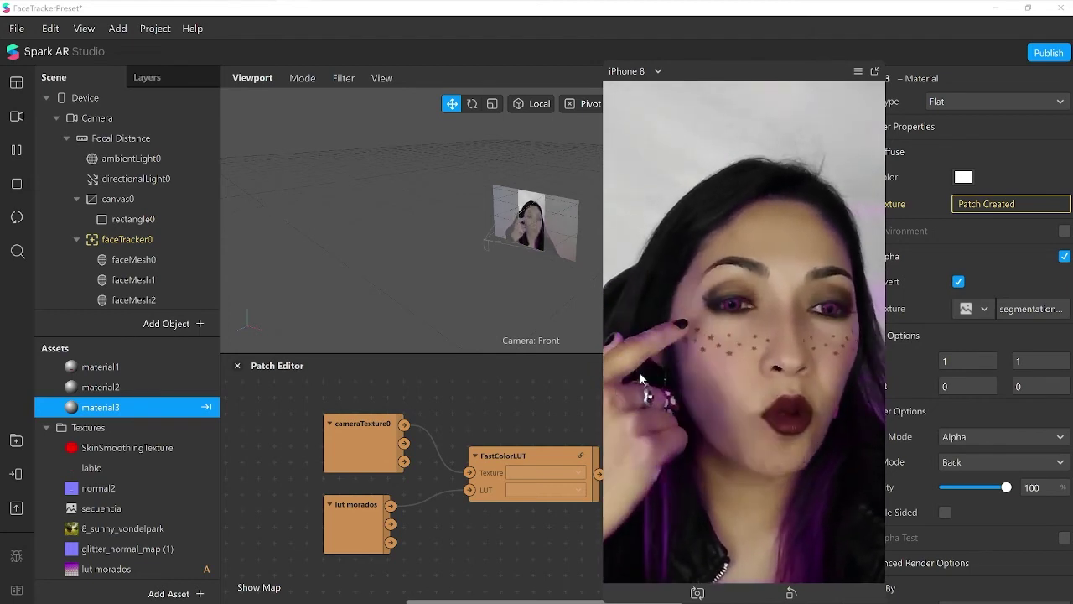
pyautogui.click(875, 72)
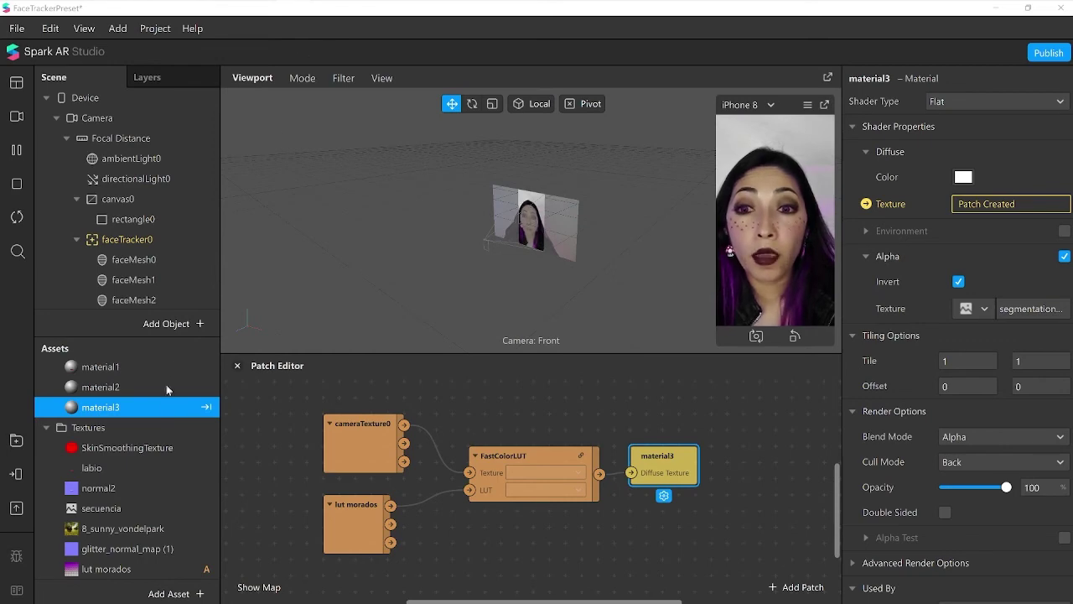
# Step: Import the corazon listo image from the 0materiales tuto folder
pyautogui.click(171, 593)
pyautogui.moveTo(241, 369)
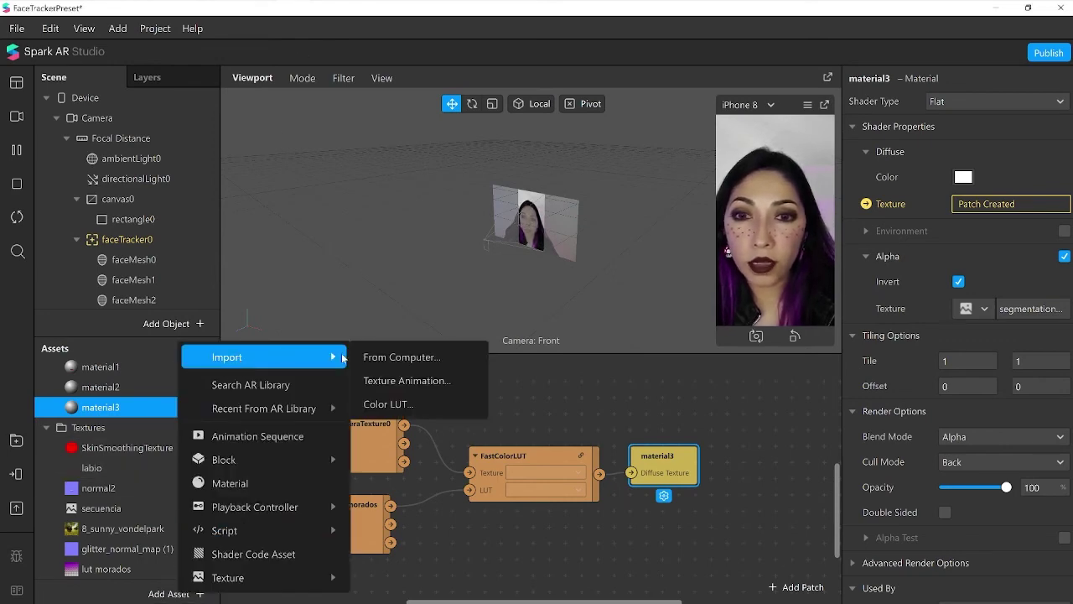
pyautogui.click(408, 361)
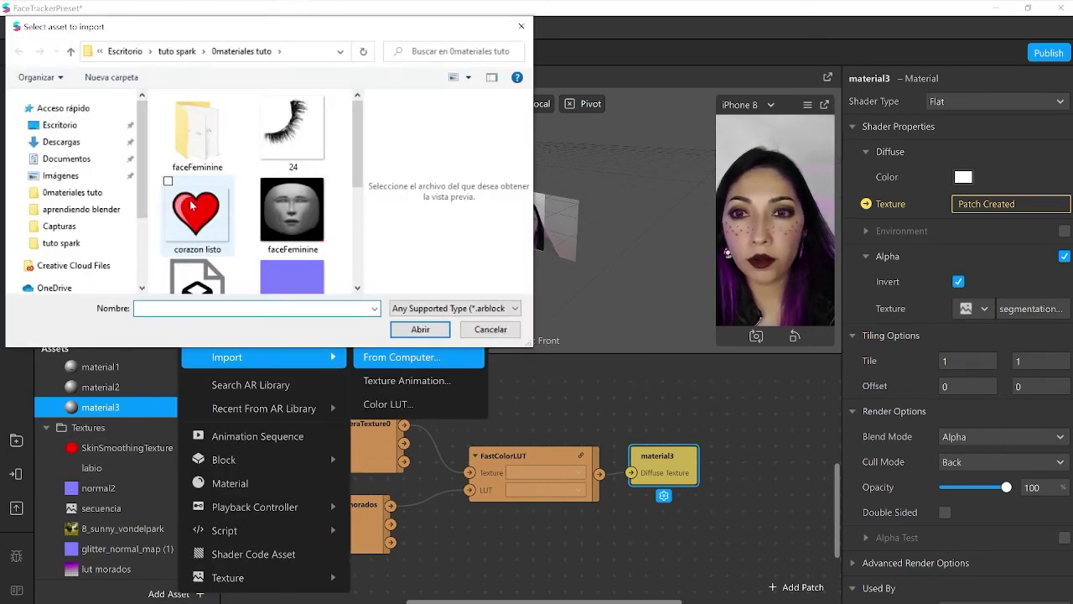
pyautogui.click(192, 205)
pyautogui.press('Return')
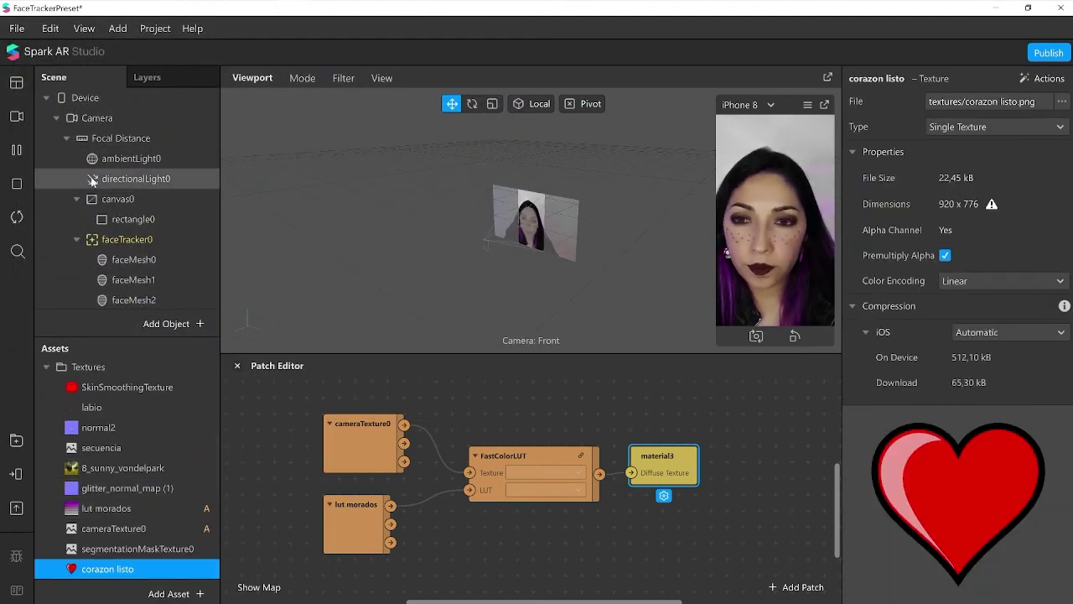
# Step: Add a plane inside faceTracker0 and move it above faceMesh0 in the scene hierarchy
pyautogui.click(138, 239)
pyautogui.rightClick(135, 241)
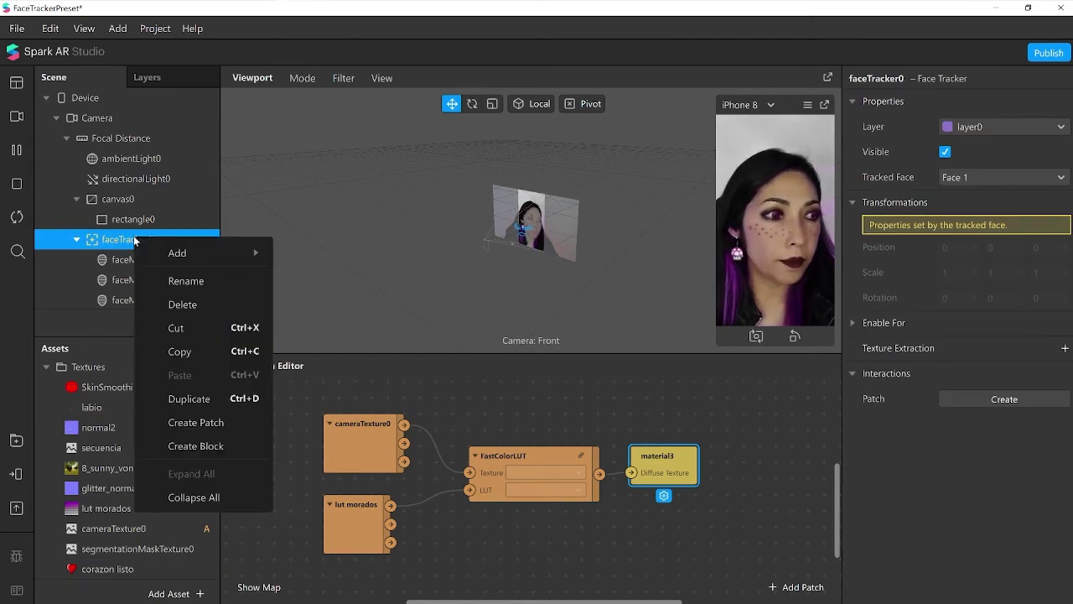
pyautogui.moveTo(201, 263)
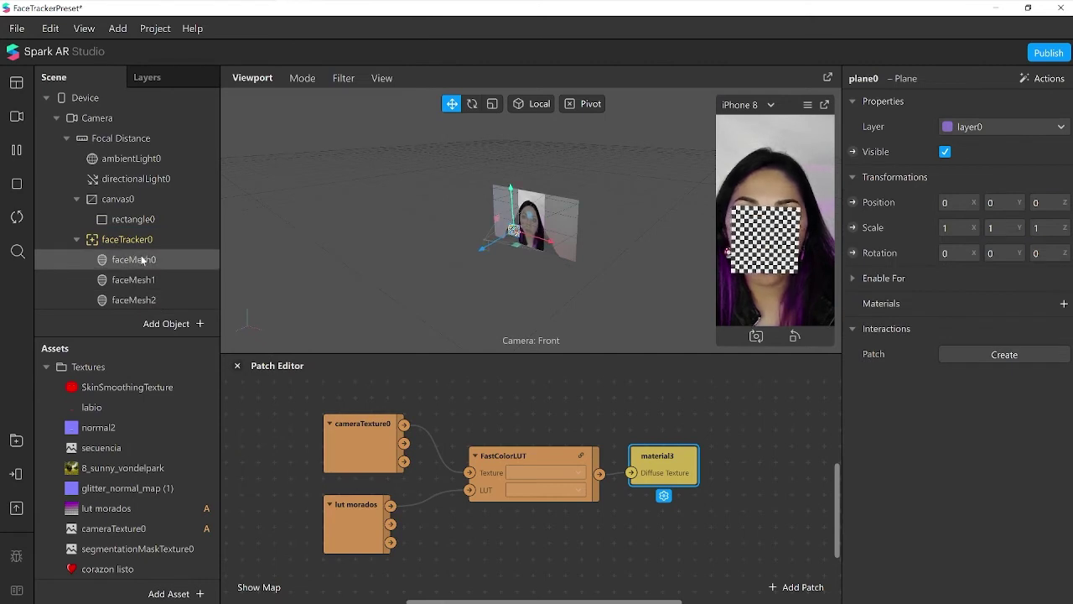
pyautogui.scroll(-2, 159, 260)
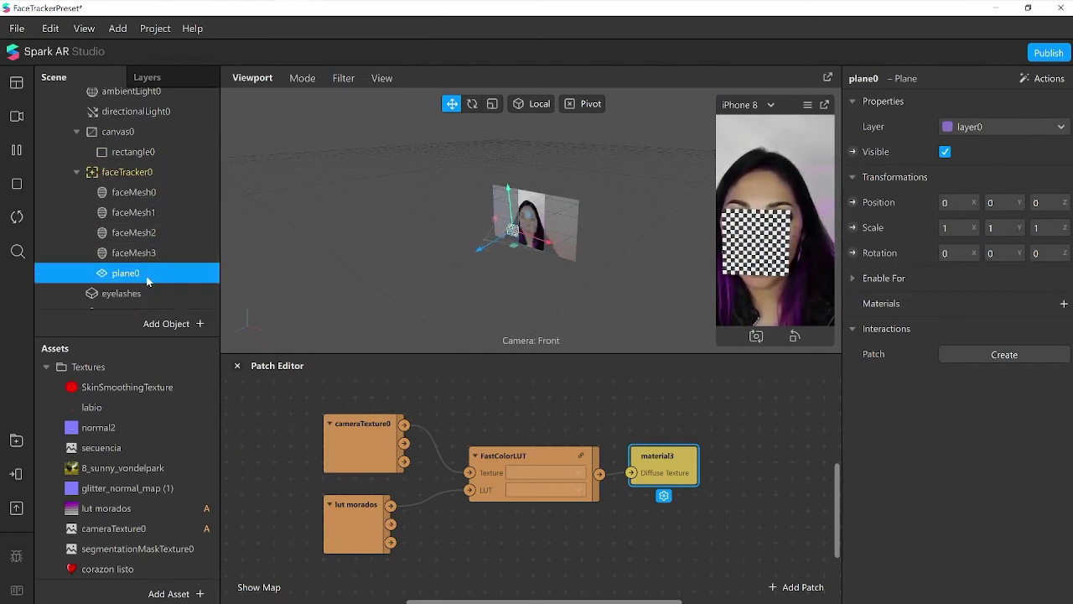
pyautogui.moveTo(147, 282); pyautogui.dragTo(149, 188)
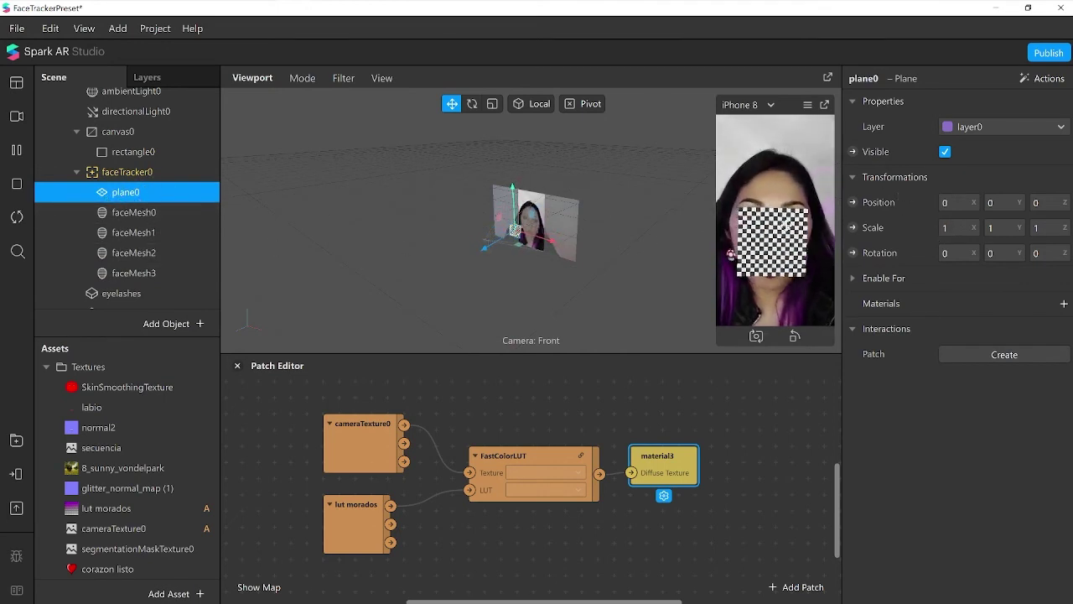
# Step: Create a new material for the face tracker's plane and set its shader type to Flat
pyautogui.click(1063, 303)
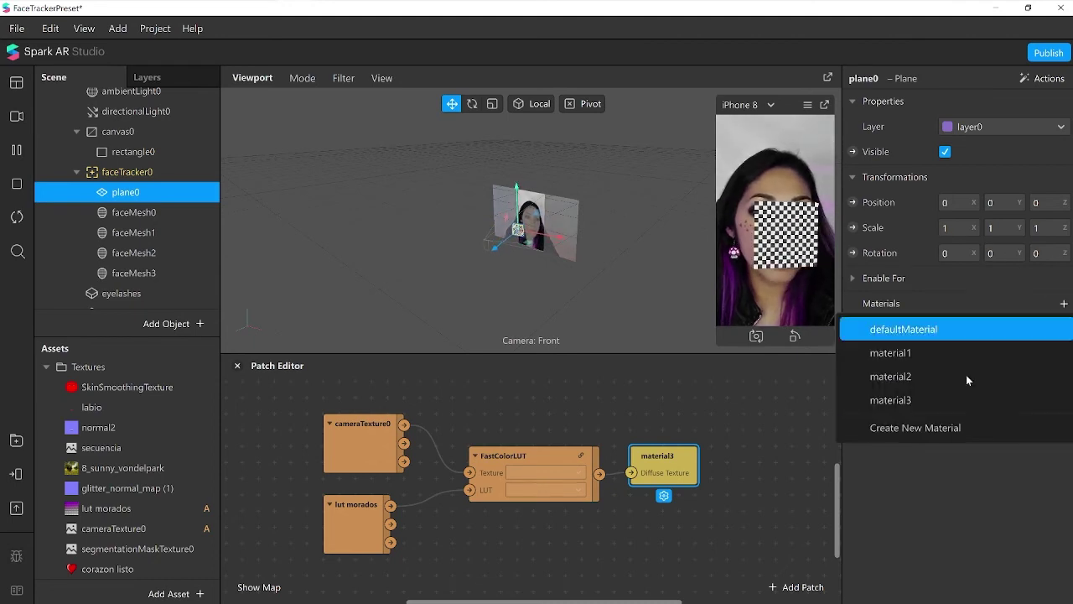
pyautogui.click(911, 427)
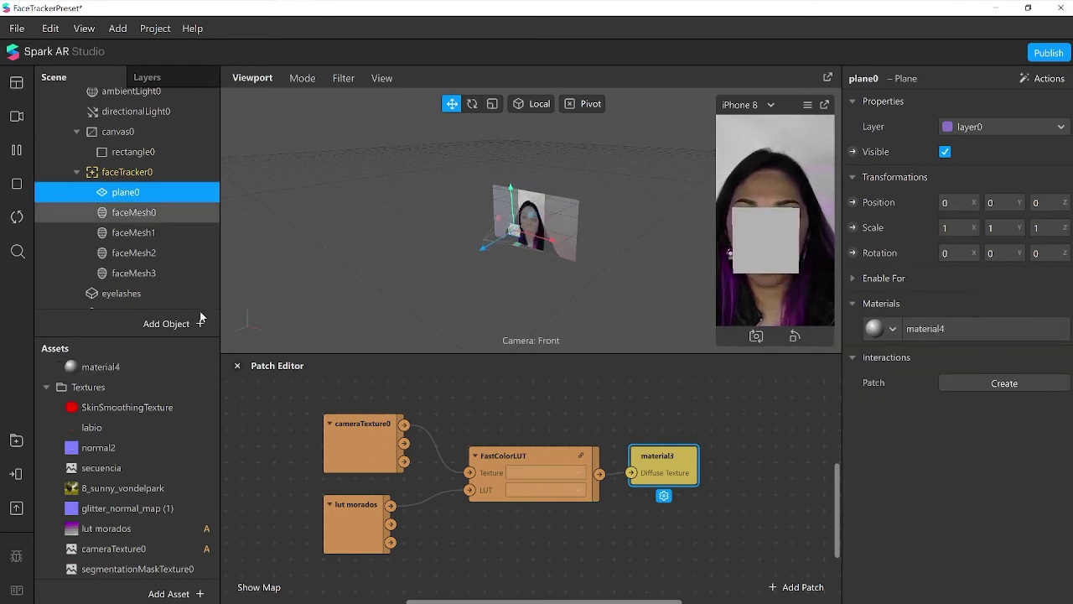
pyautogui.click(120, 372)
pyautogui.click(955, 98)
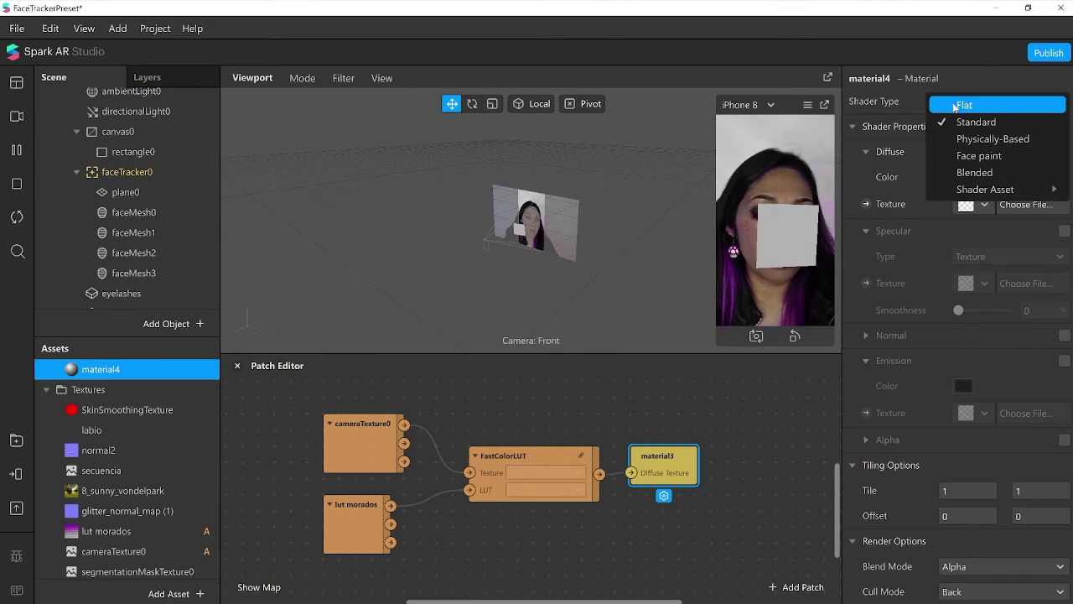
pyautogui.click(956, 107)
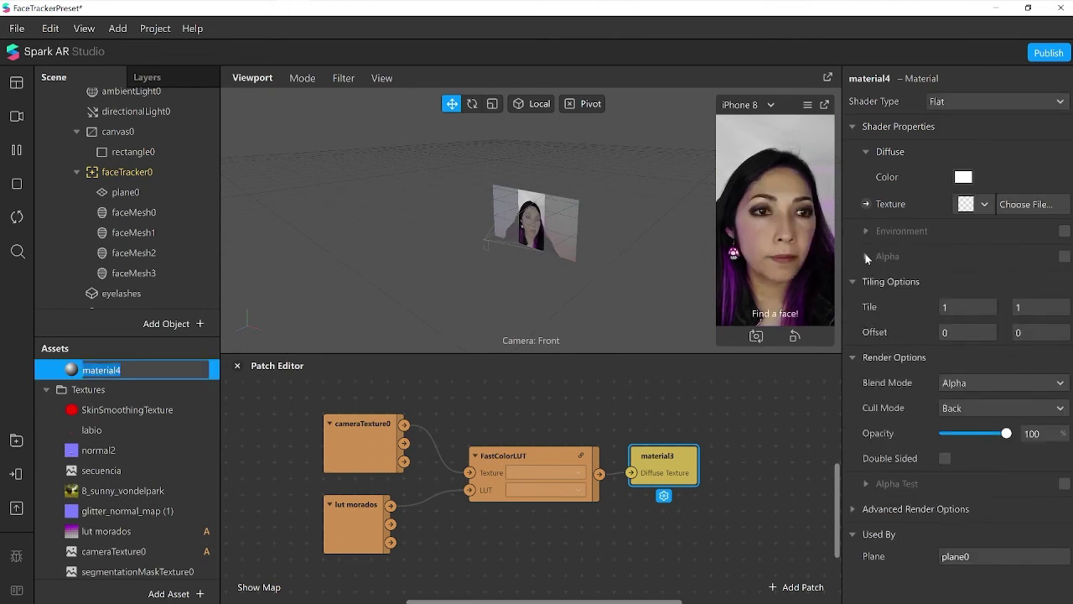
# Step: Enable Alpha on material4 and use corazon listo as its alpha texture
pyautogui.click(1065, 256)
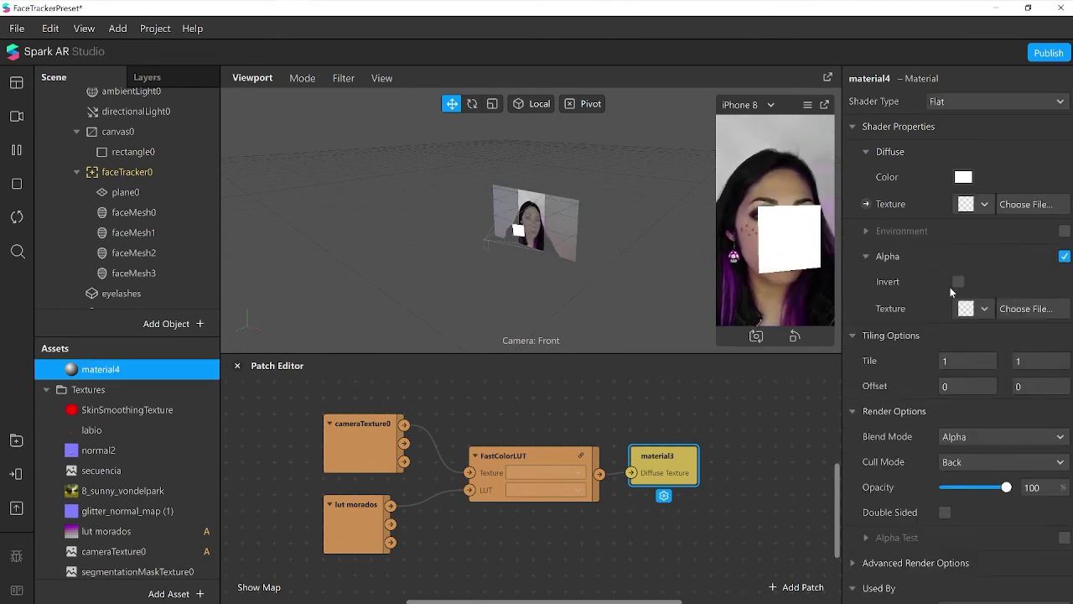
pyautogui.click(986, 307)
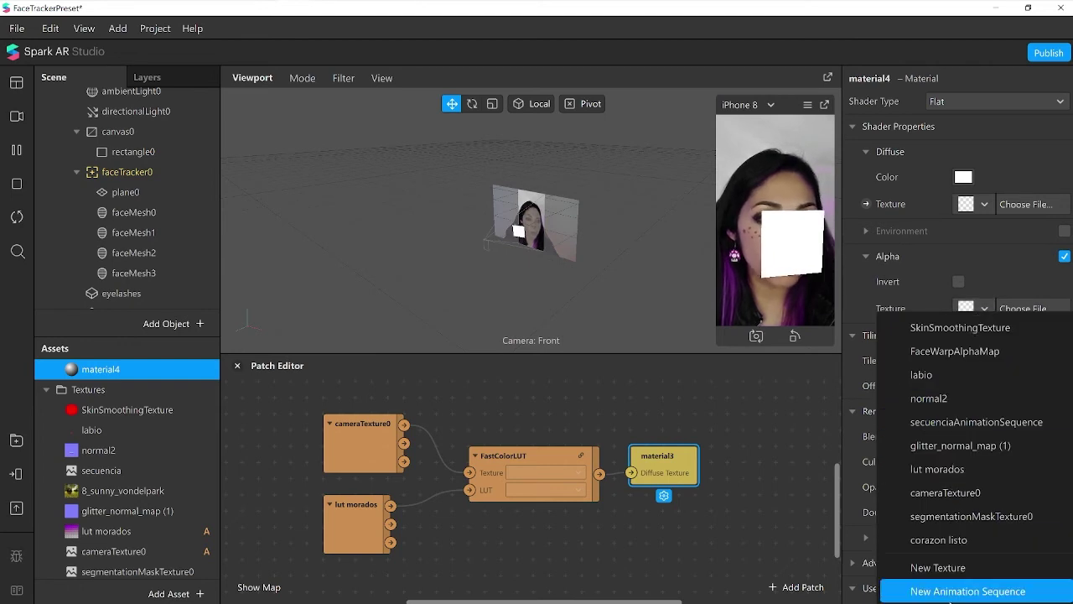
pyautogui.click(954, 542)
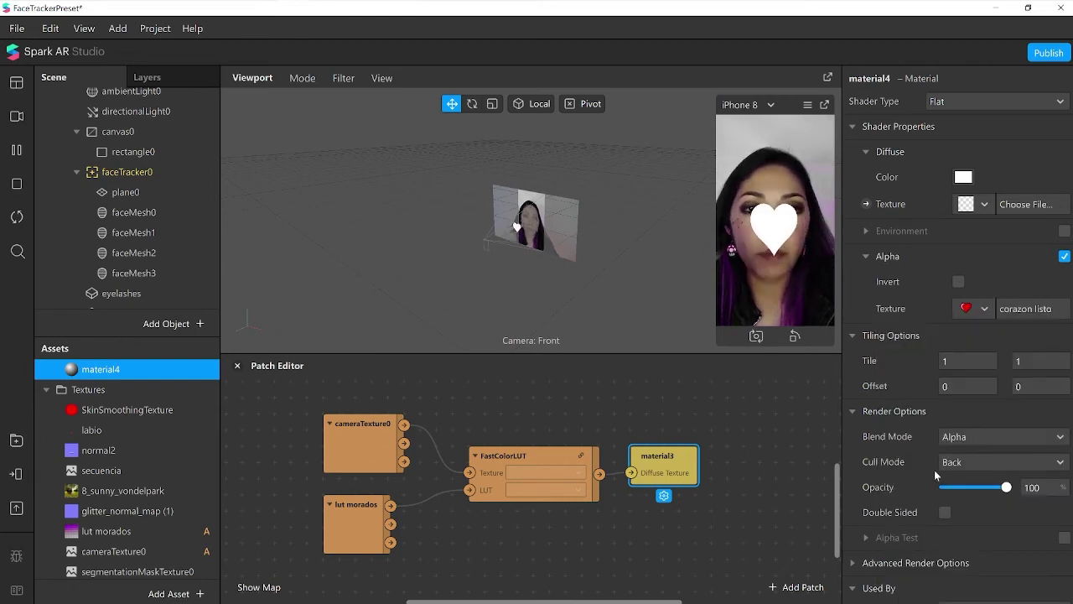
# Step: Set material4's diffuse color to black (#000000)
pyautogui.click(964, 177)
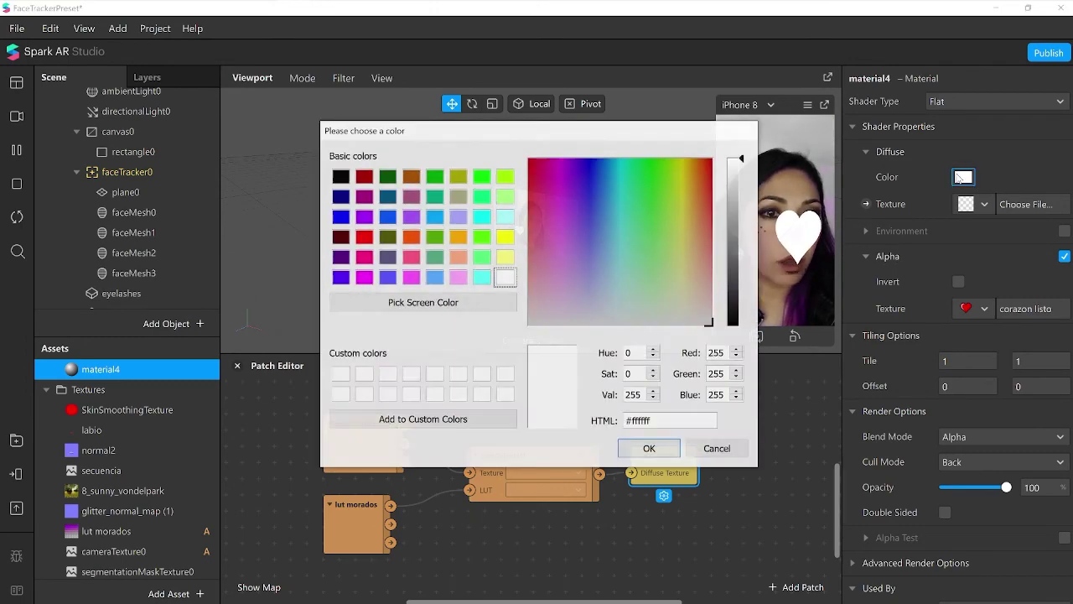
pyautogui.click(339, 176)
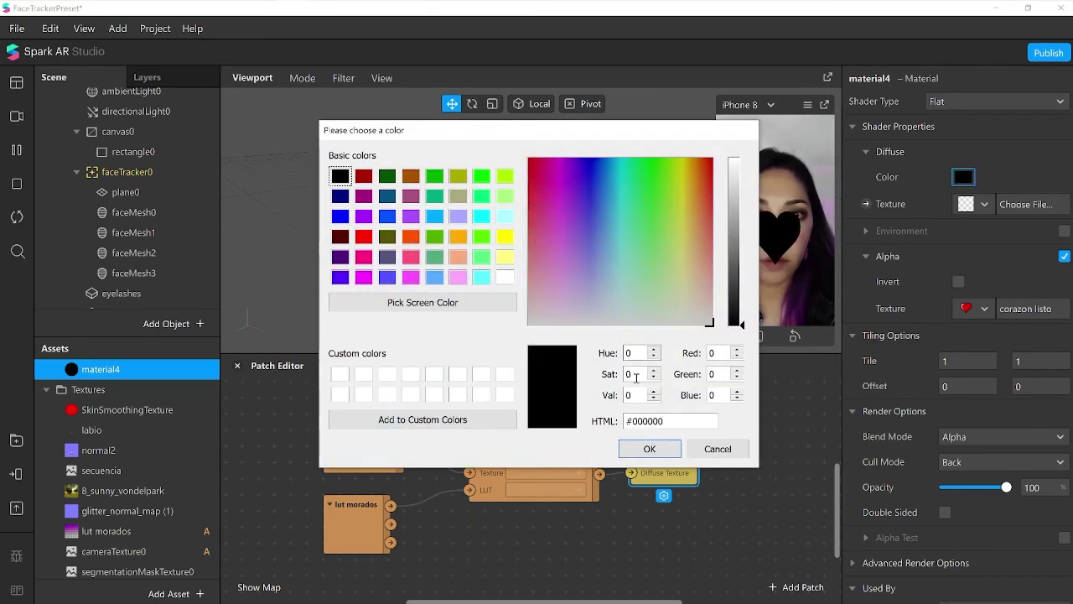
pyautogui.click(649, 448)
pyautogui.click(1065, 538)
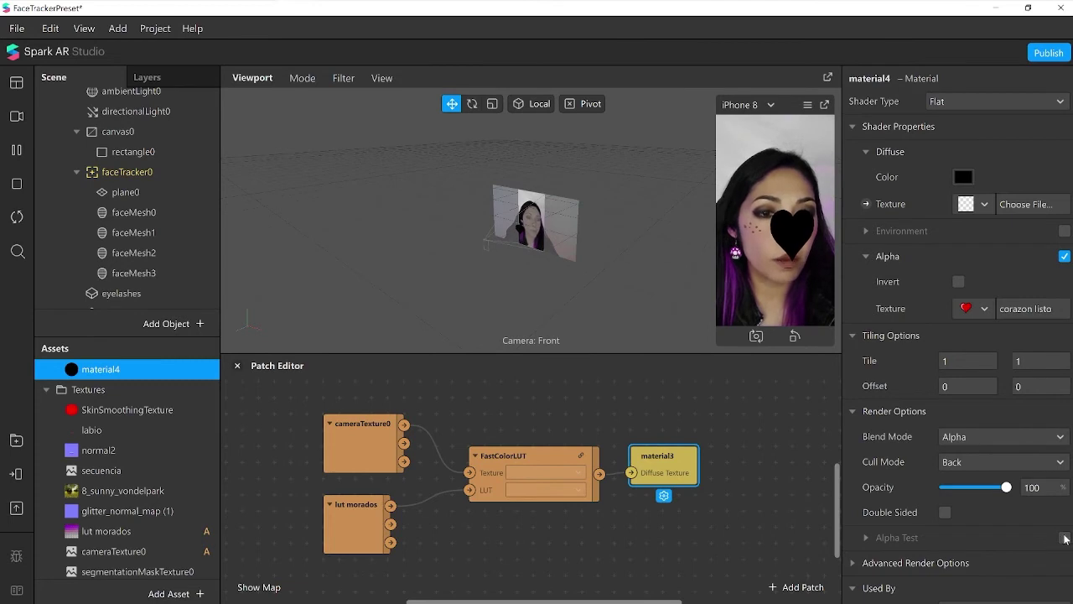
# Step: Scale plane0 to 0.1 on both the X and Y axes
pyautogui.click(130, 193)
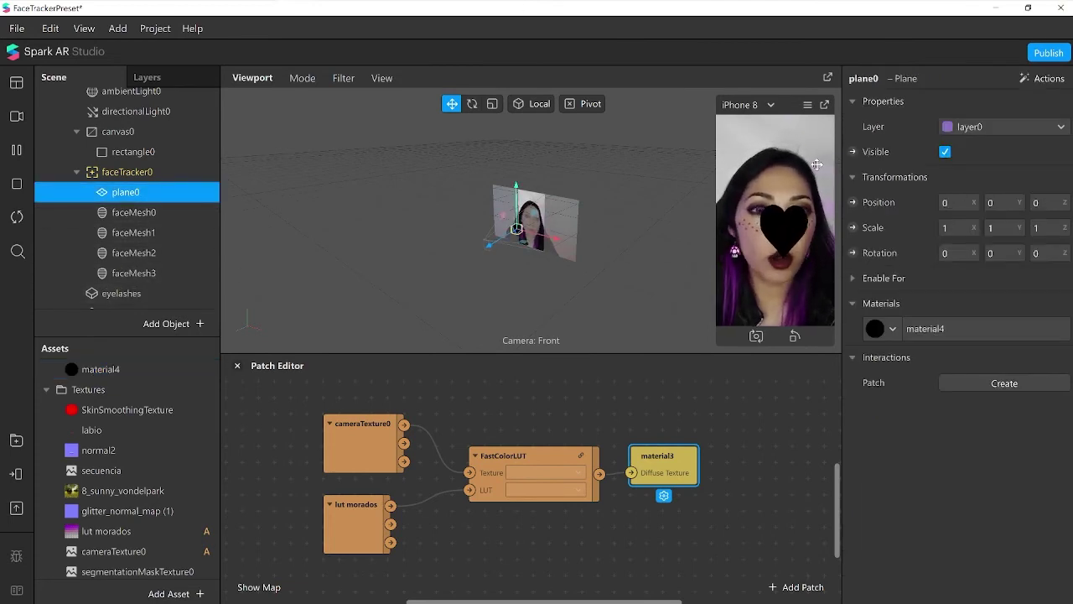
pyautogui.click(956, 228)
pyautogui.press('BackSpace')
pyautogui.write('0')
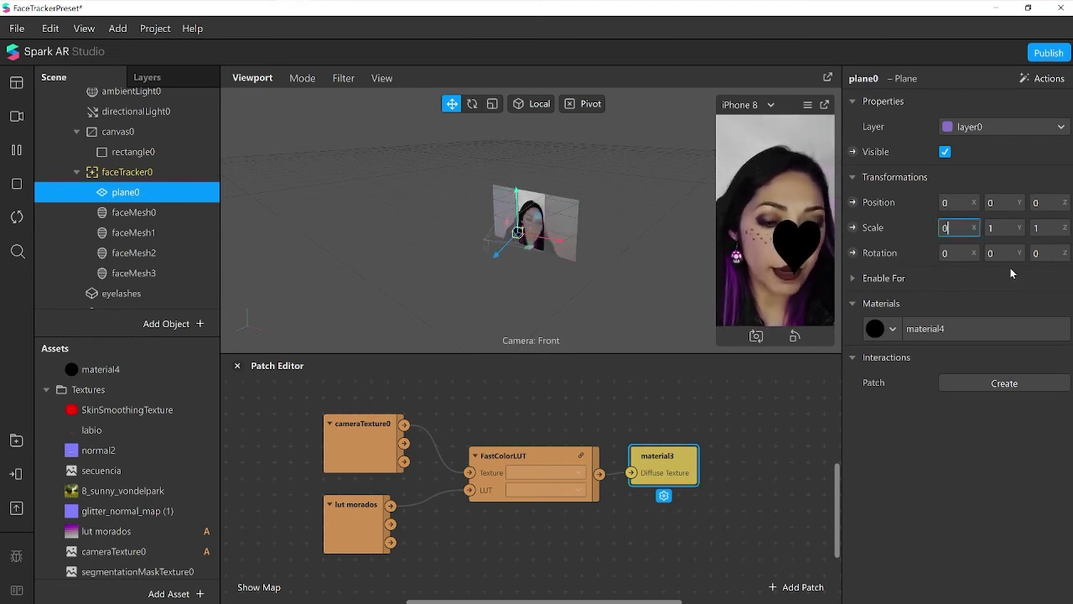
pyautogui.write('.10')
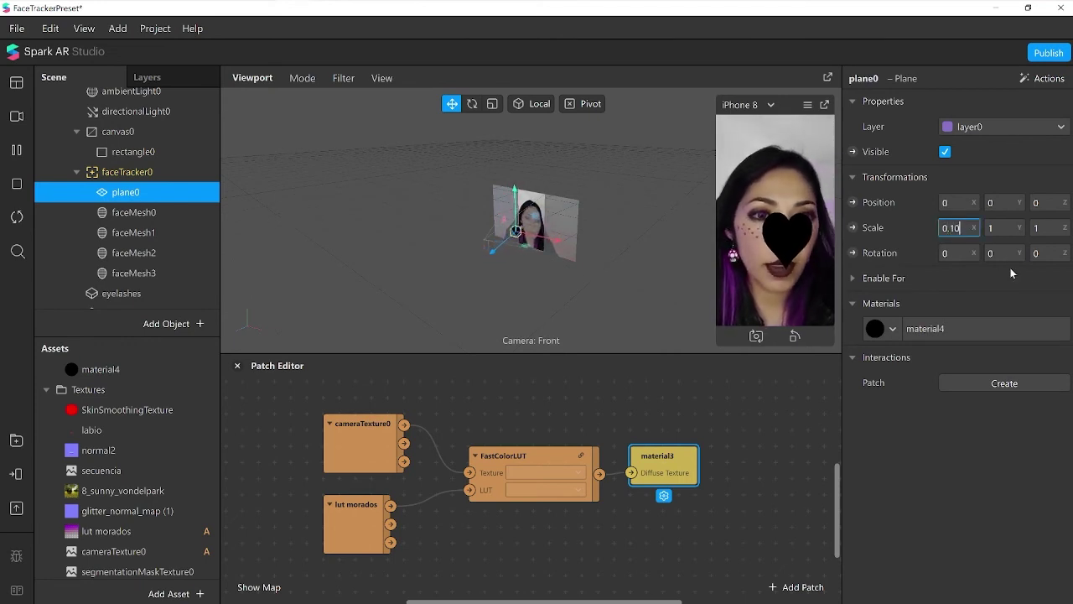
pyautogui.press('Tab')
pyautogui.press('BackSpace')
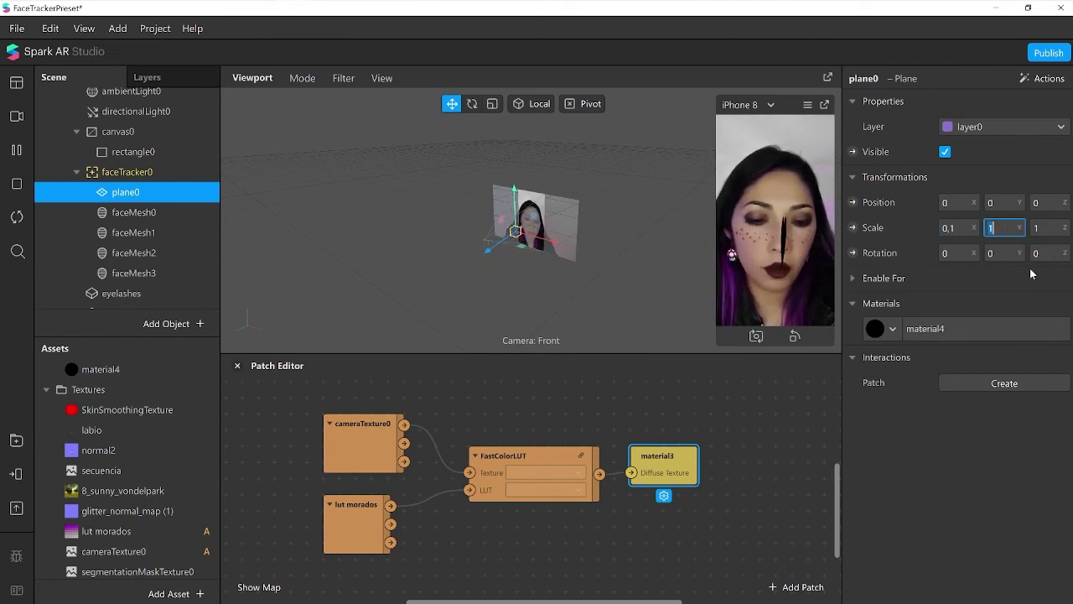
pyautogui.write('0')
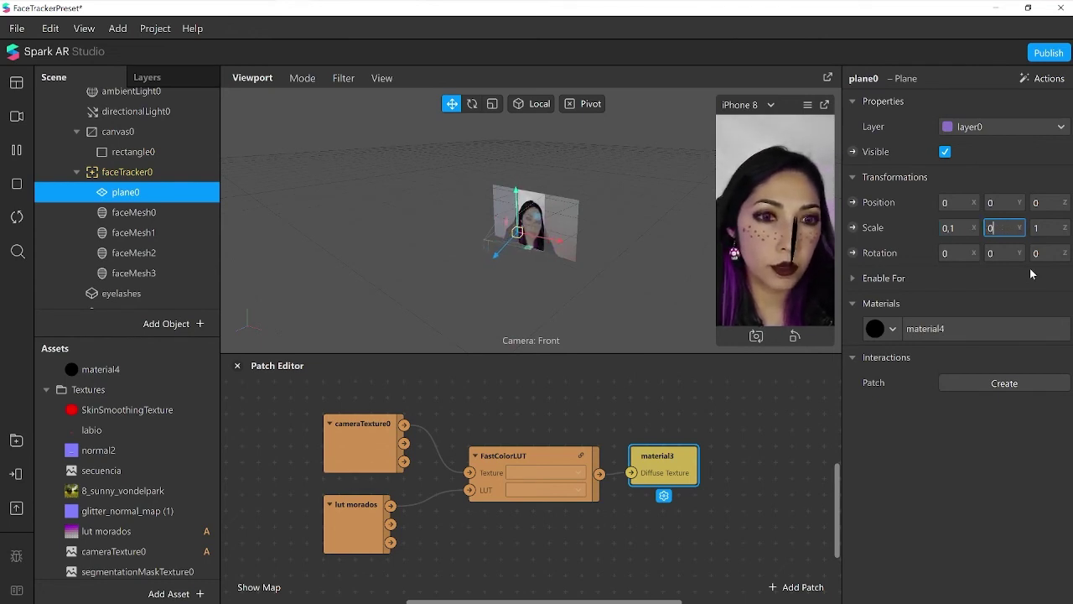
pyautogui.write('.10')
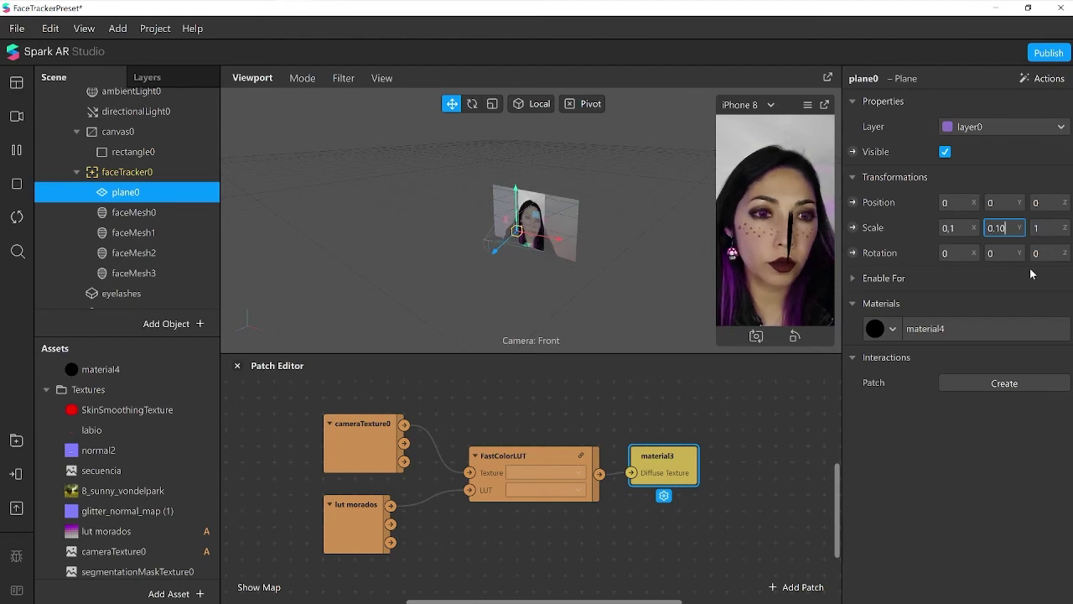
pyautogui.press('Return')
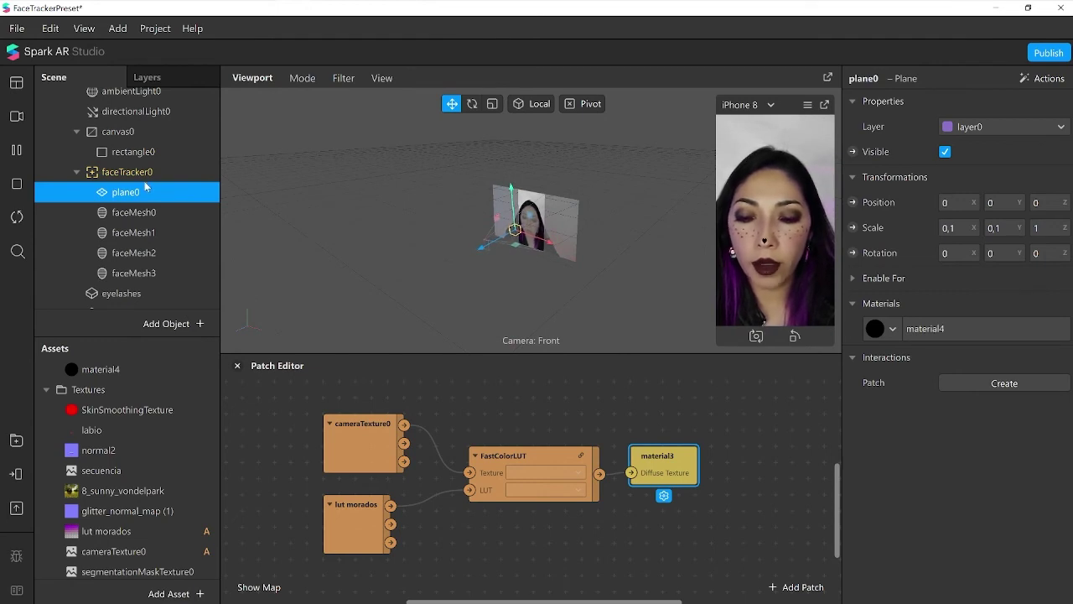
# Step: Duplicate plane0 and move the copy directly below the original inside faceTracker0
pyautogui.hotkey('ctrl', 'd')
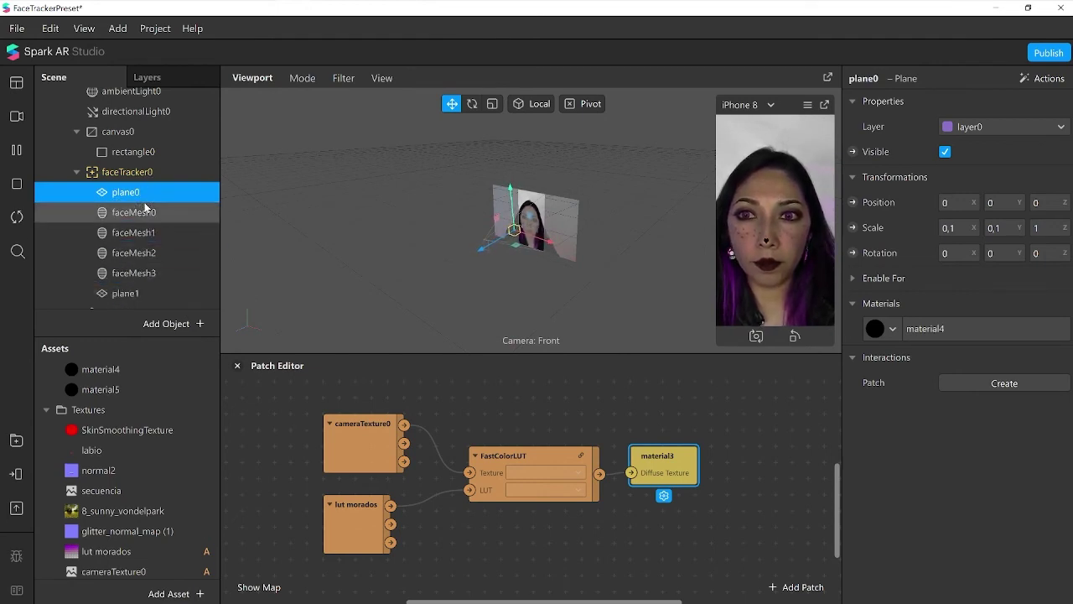
pyautogui.click(118, 294)
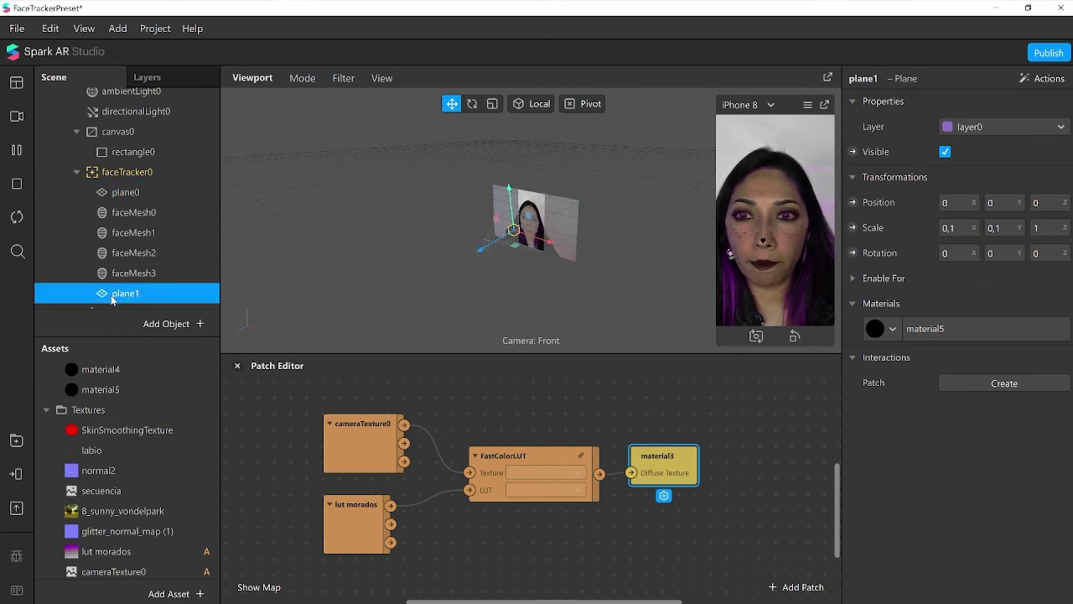
pyautogui.moveTo(113, 202); pyautogui.dragTo(114, 195)
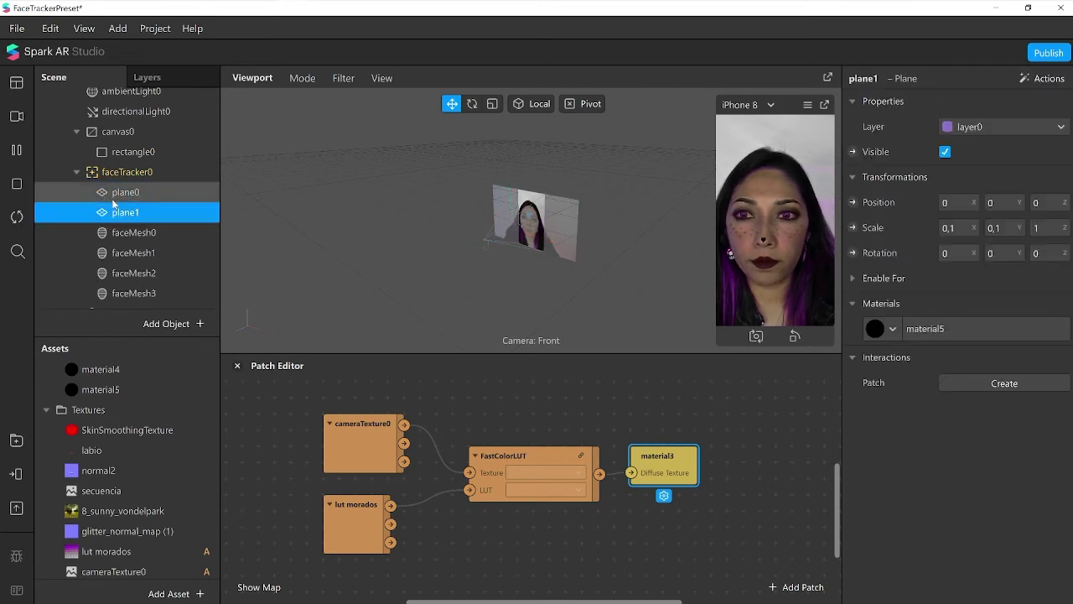
pyautogui.click(114, 193)
pyautogui.click(121, 211)
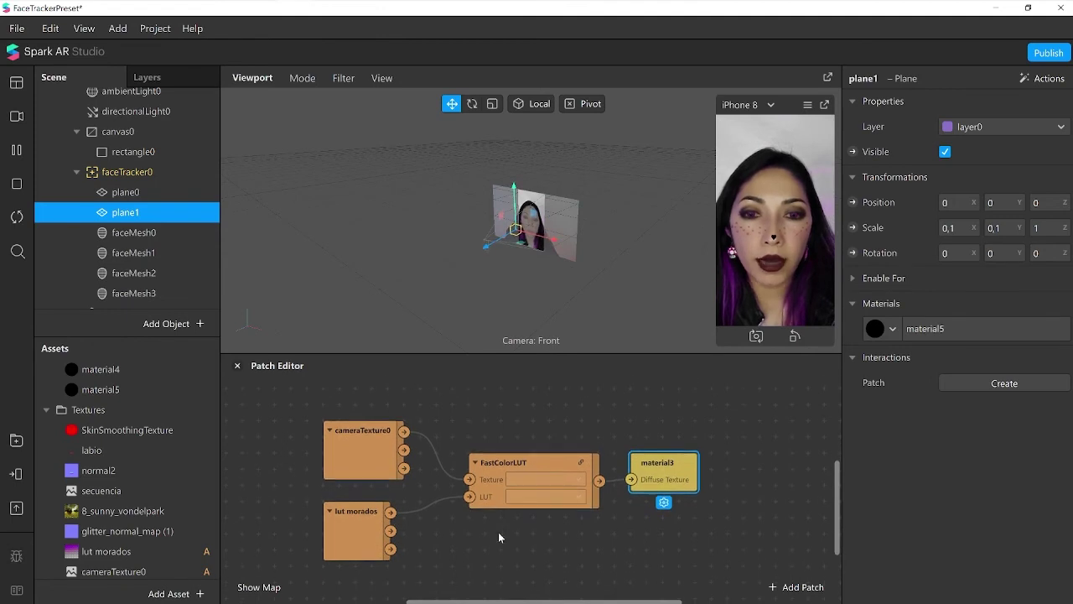
# Step: Add faceTracker0 to the patch graph in the empty area below the lut morados patch
pyautogui.scroll(-3, 498, 531)
pyautogui.scroll(1, 499, 537)
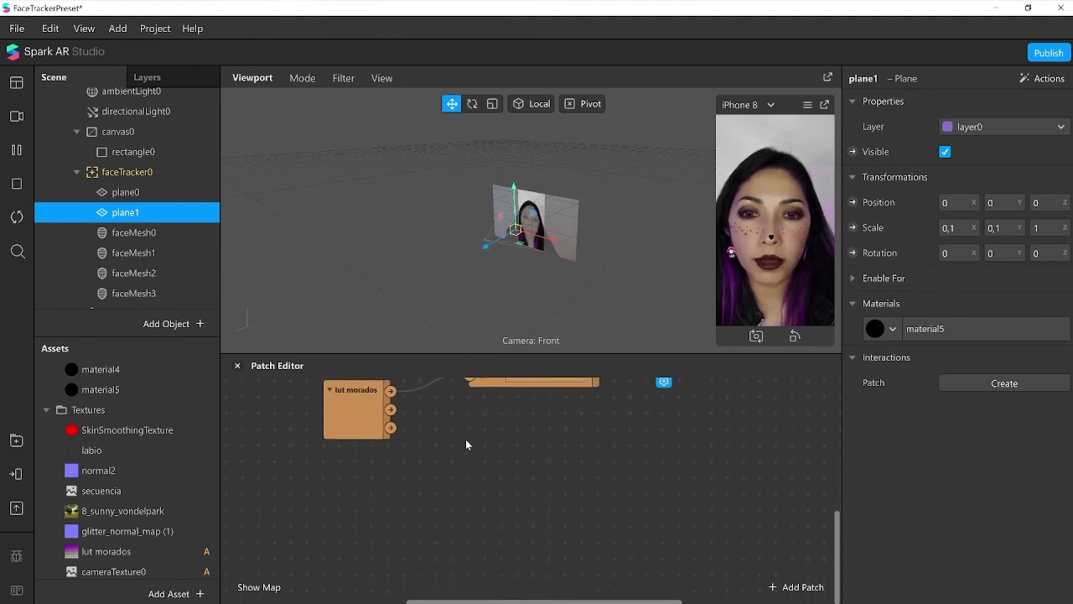
pyautogui.click(134, 171)
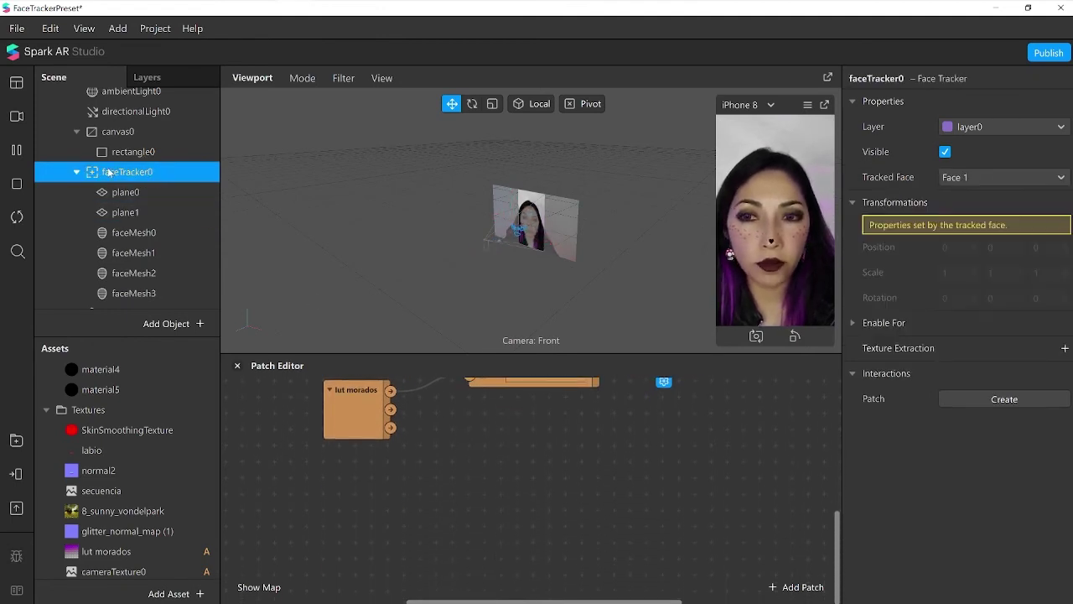
pyautogui.moveTo(275, 366); pyautogui.dragTo(371, 520)
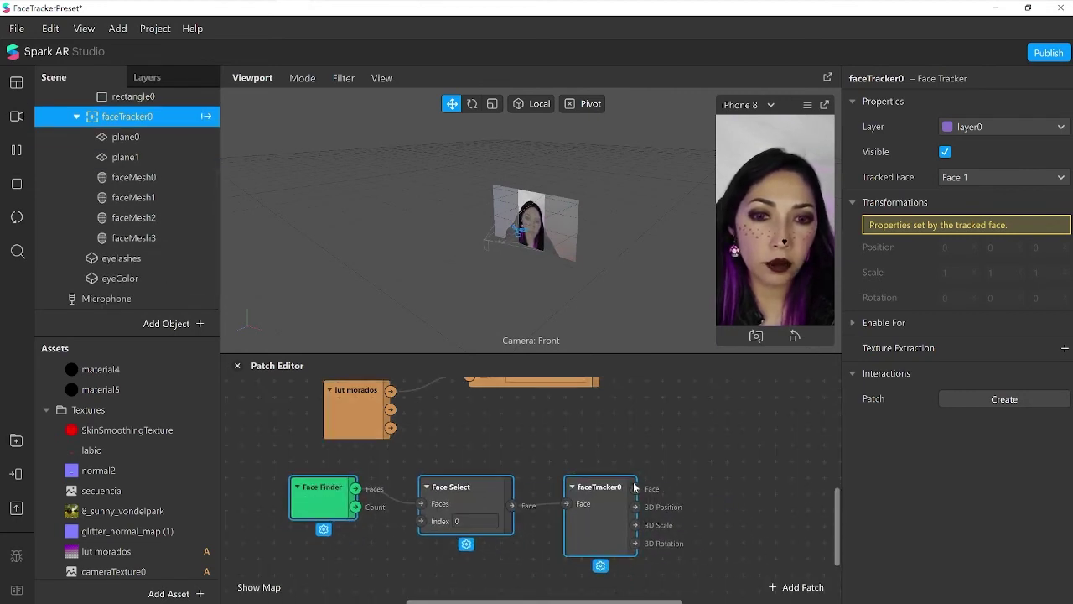
# Step: Add an Eyeball patch connected to faceTracker0's Face output and position it beside the tracker patch
pyautogui.click(636, 489)
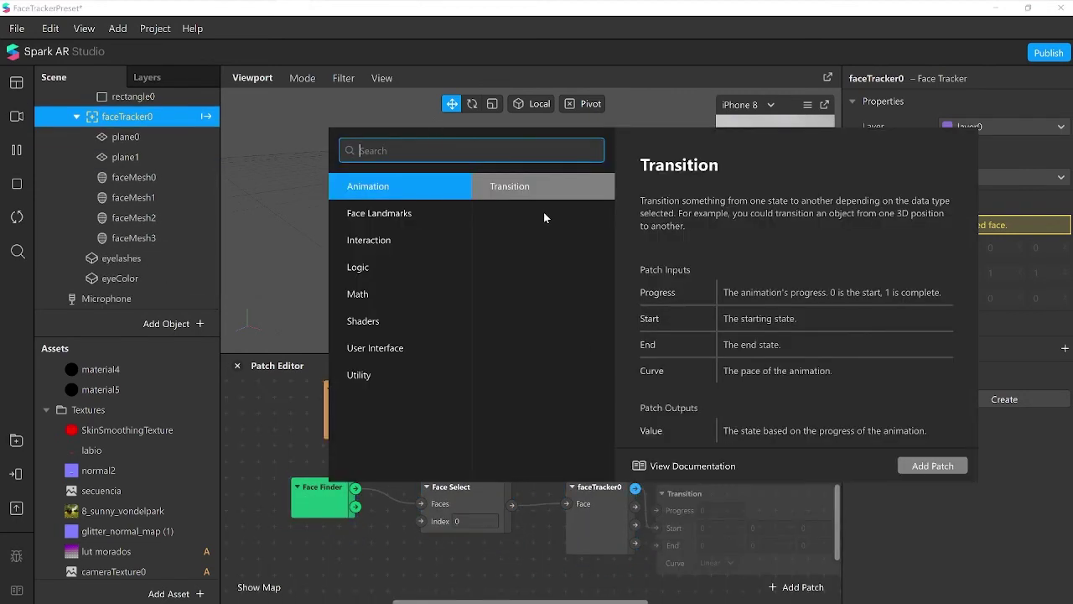
pyautogui.write('eye')
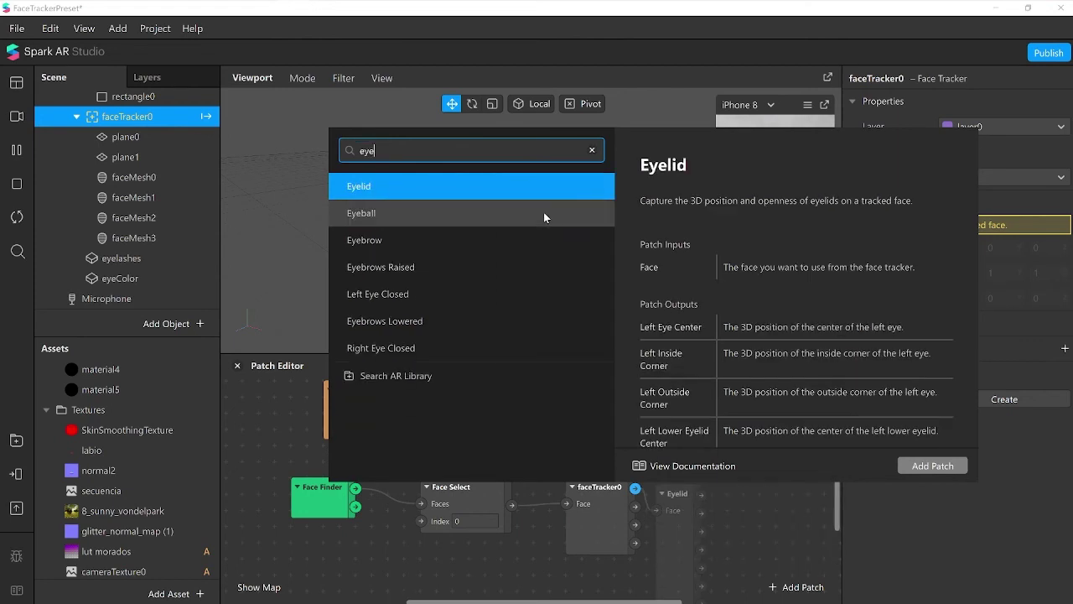
pyautogui.click(543, 213)
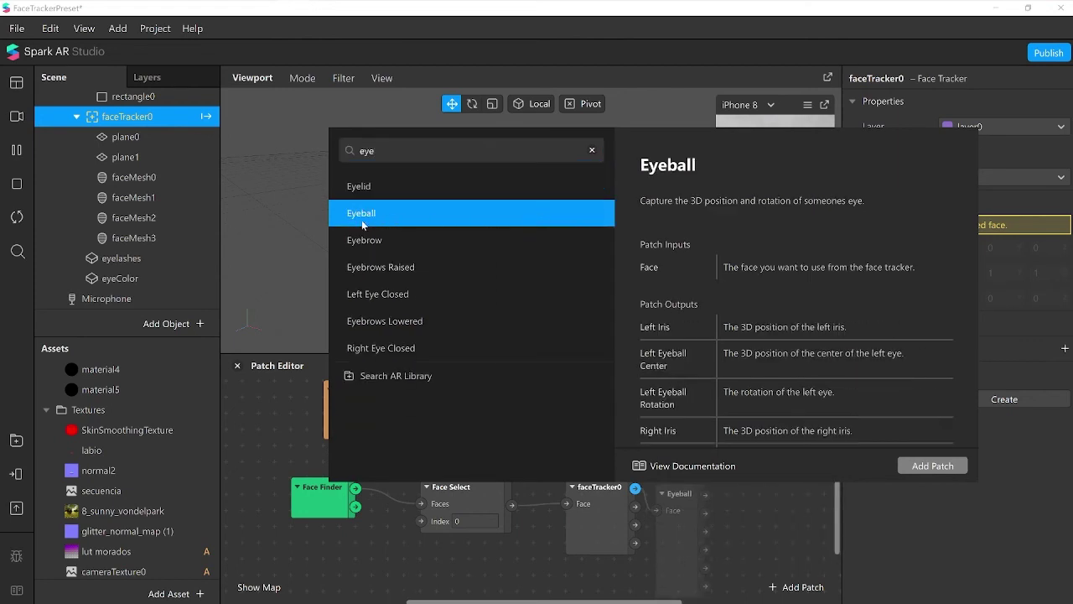
pyautogui.click(924, 466)
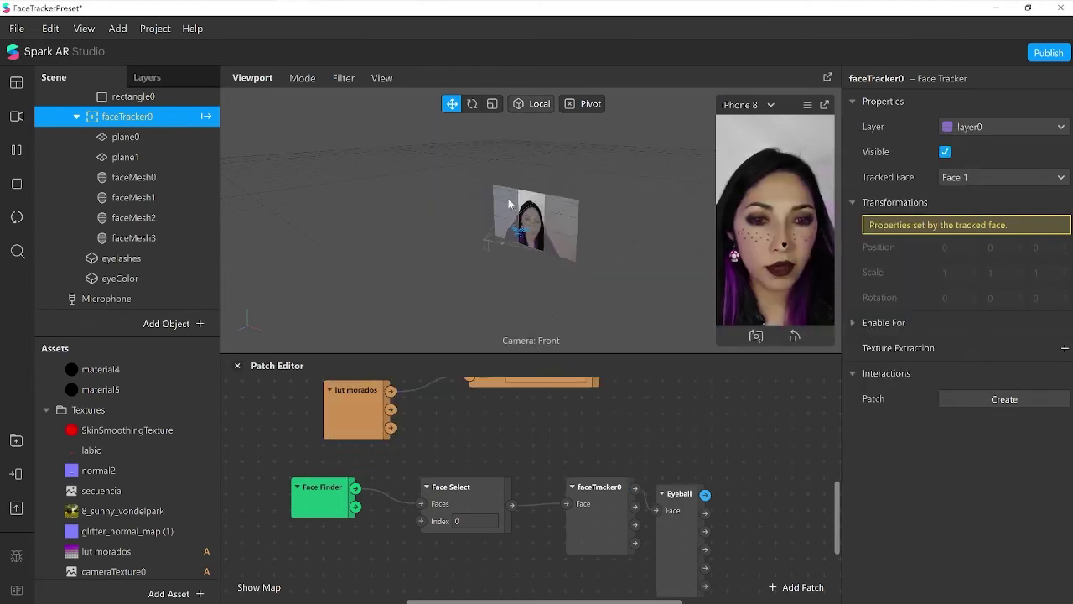
pyautogui.moveTo(544, 601); pyautogui.dragTo(605, 598)
pyautogui.moveTo(535, 494); pyautogui.dragTo(542, 471)
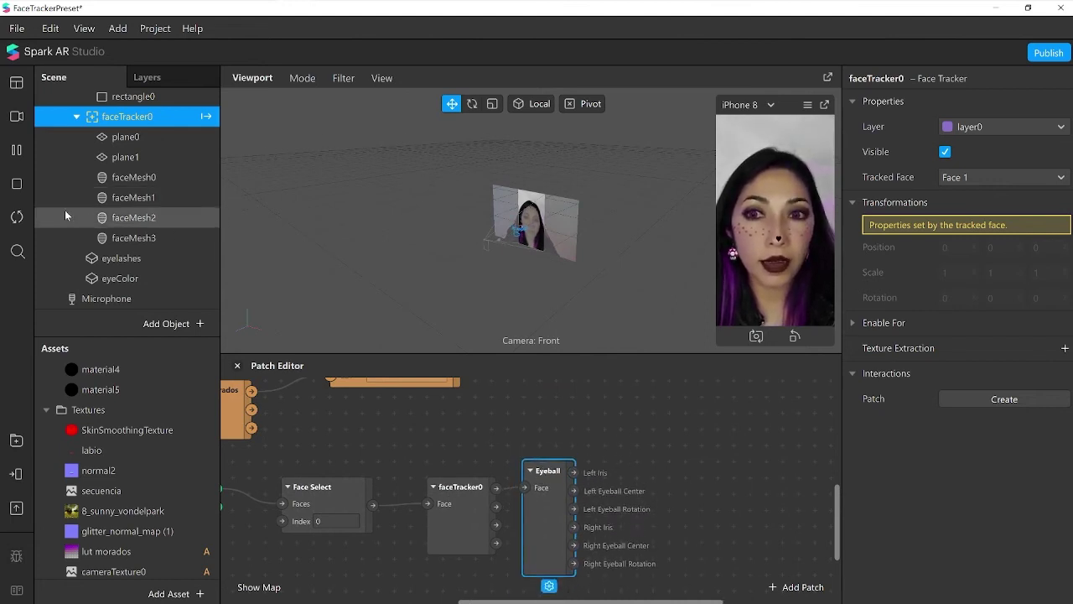
# Step: Rename plane0 as izq and plane1 as der
pyautogui.click(117, 136)
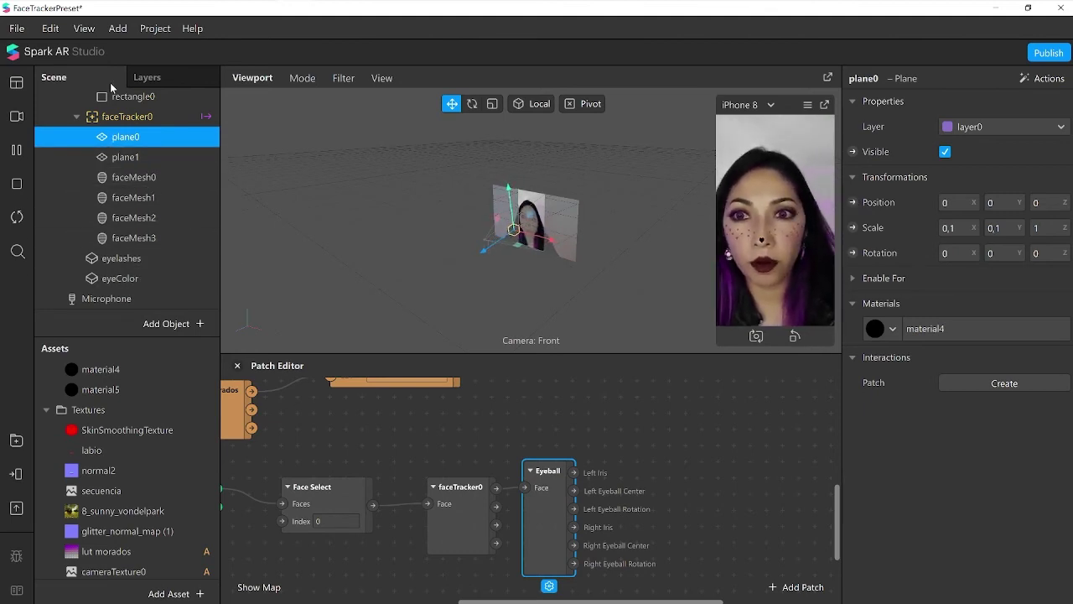
pyautogui.doubleClick(126, 139)
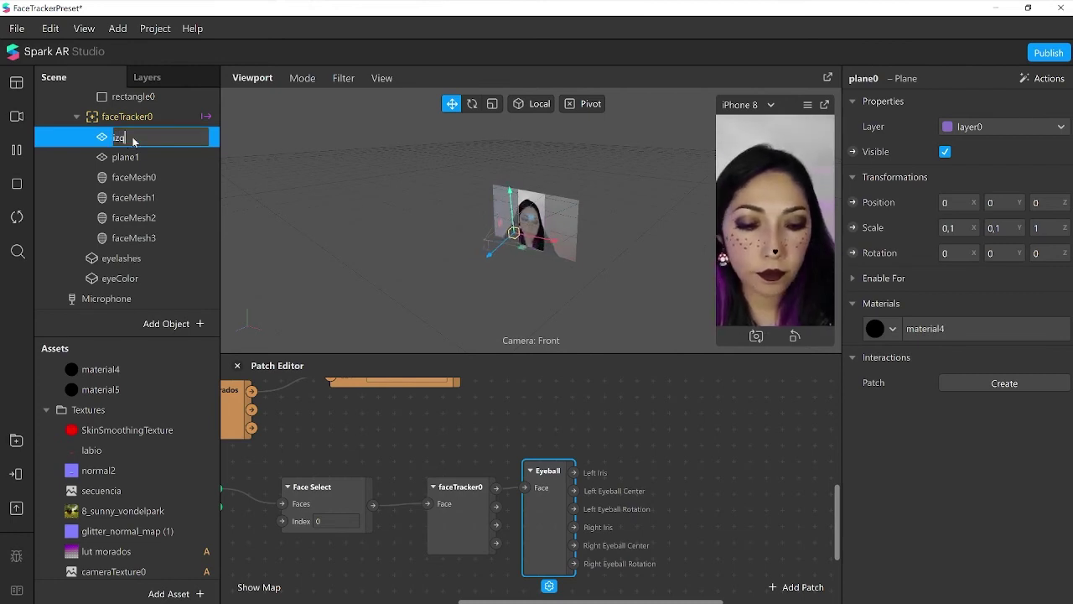
pyautogui.write('izq')
pyautogui.press('Return')
pyautogui.doubleClick(137, 157)
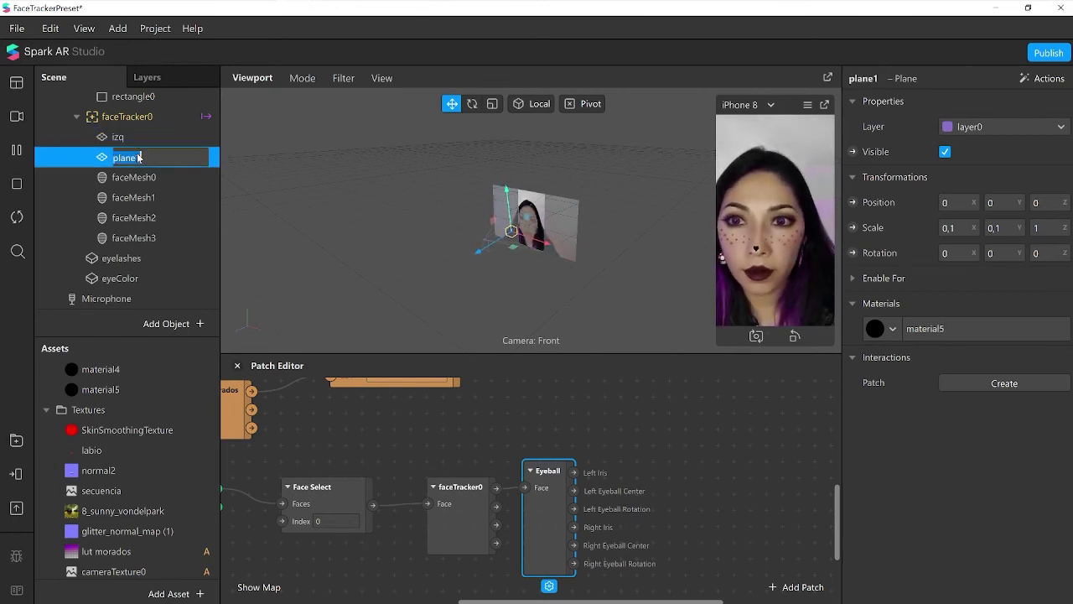
pyautogui.write('der')
pyautogui.press('Return')
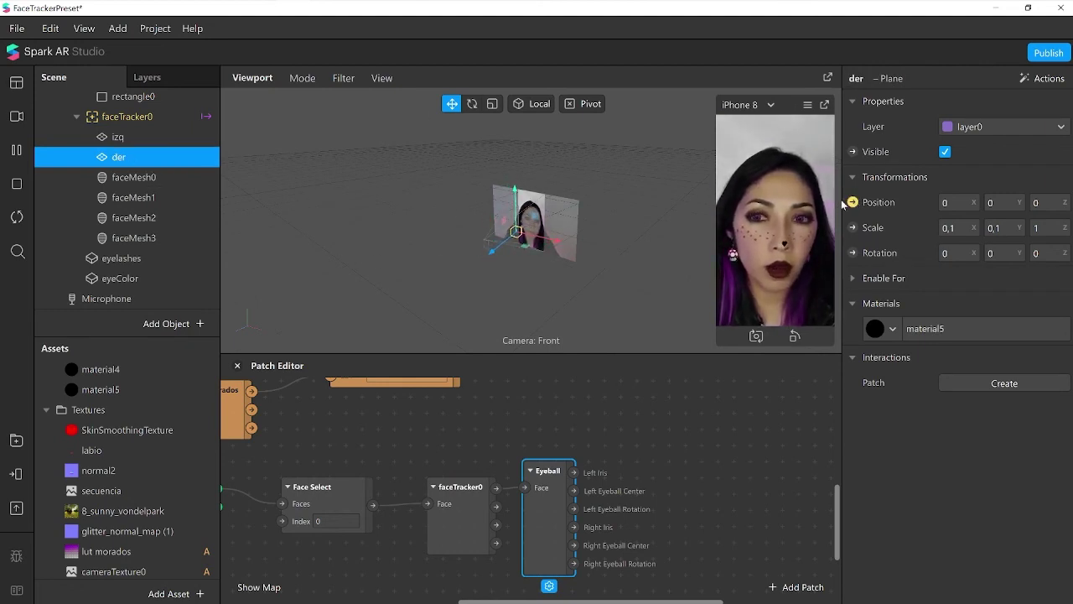
# Step: Create a position patch for the izq plane, place it beside the Eyeball patch and connect the Left Iris output to it
pyautogui.click(147, 136)
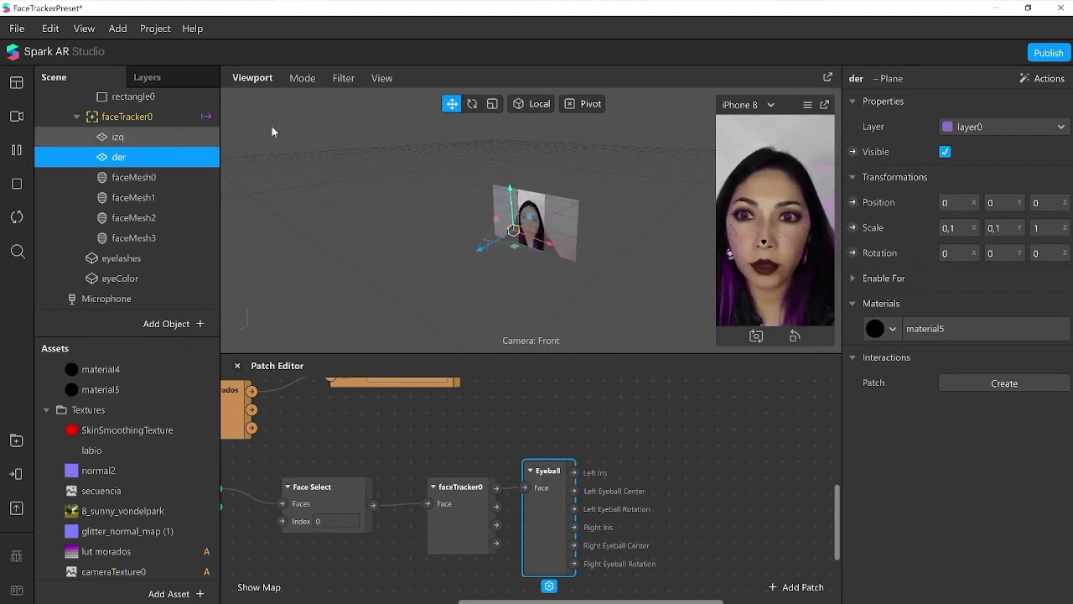
pyautogui.click(853, 202)
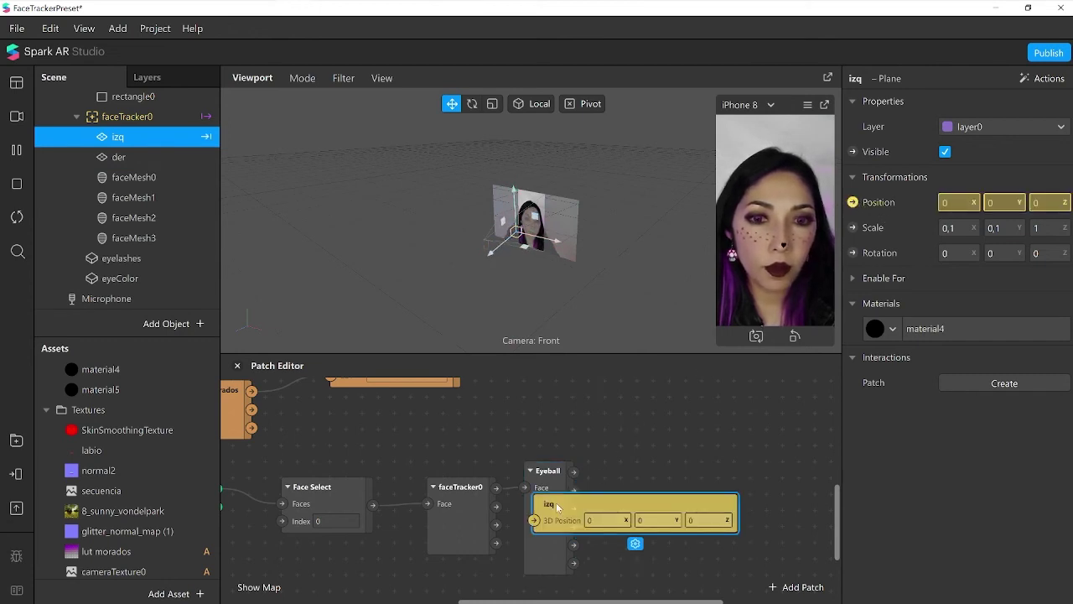
pyautogui.moveTo(556, 502); pyautogui.dragTo(646, 431)
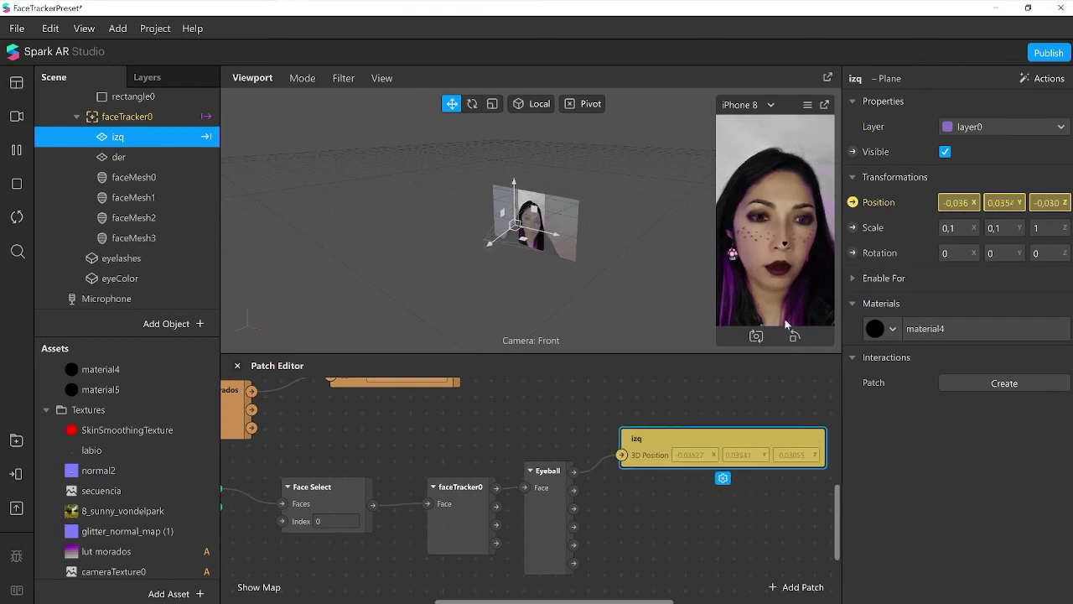
# Step: Create a rotation patch for the izq plane, place it below the position patch and connect Left Eyeball Rotation to it
pyautogui.click(853, 252)
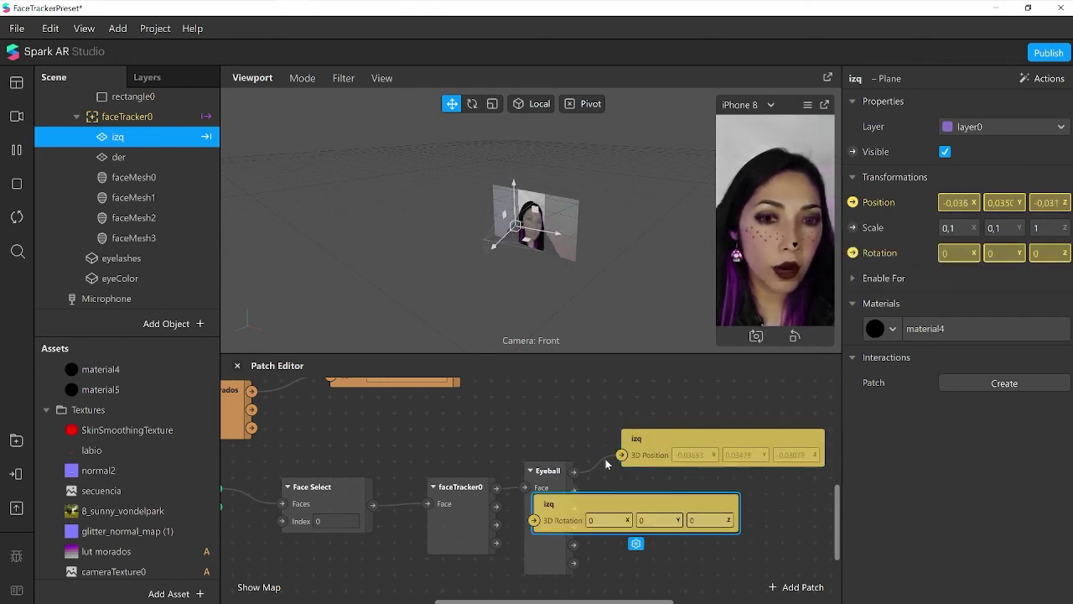
pyautogui.moveTo(564, 492); pyautogui.dragTo(657, 480)
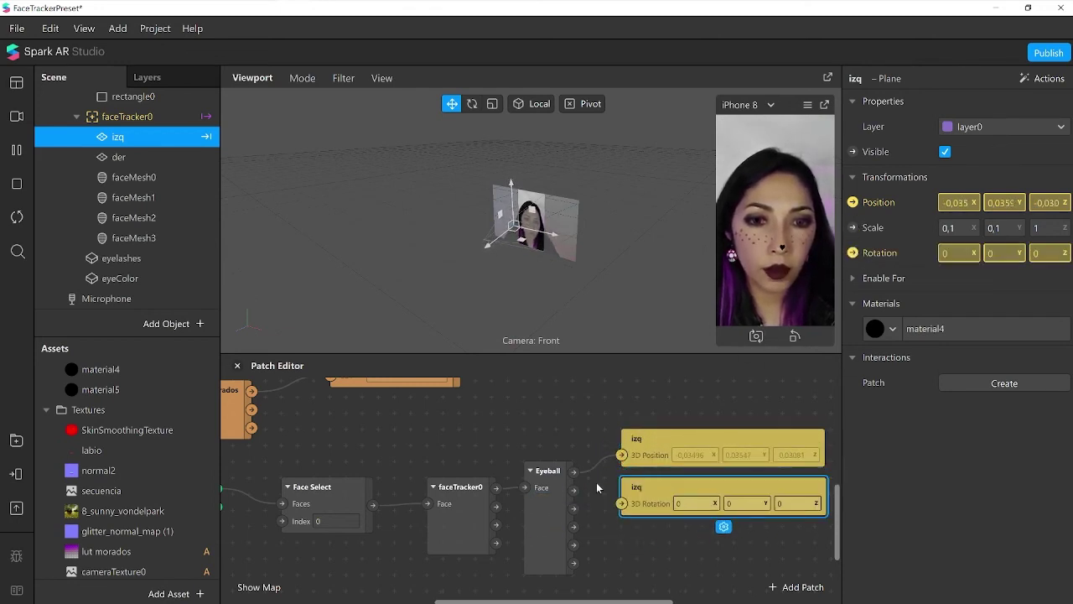
pyautogui.moveTo(575, 508); pyautogui.dragTo(637, 508)
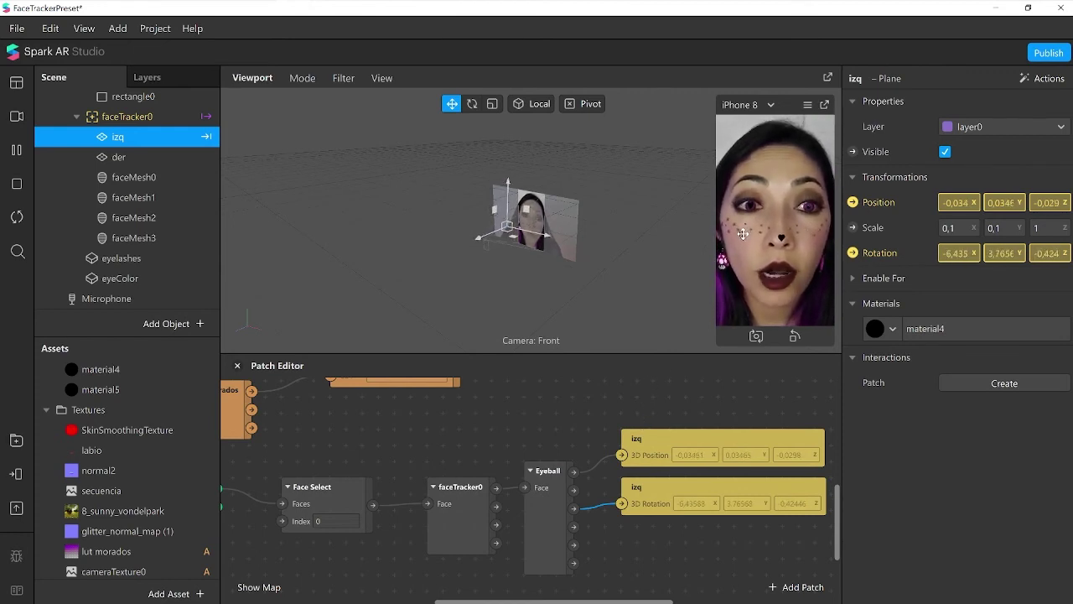
# Step: Create a position patch for the der plane and connect the Eyeball patch's Right Iris output to it
pyautogui.click(105, 157)
pyautogui.click(852, 202)
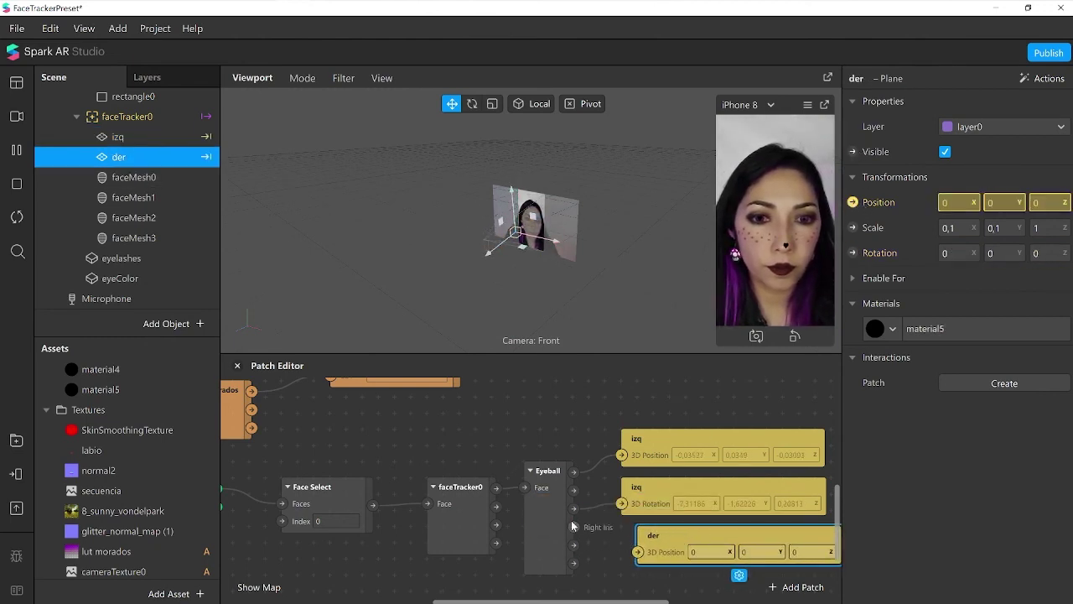
pyautogui.moveTo(574, 527); pyautogui.dragTo(639, 553)
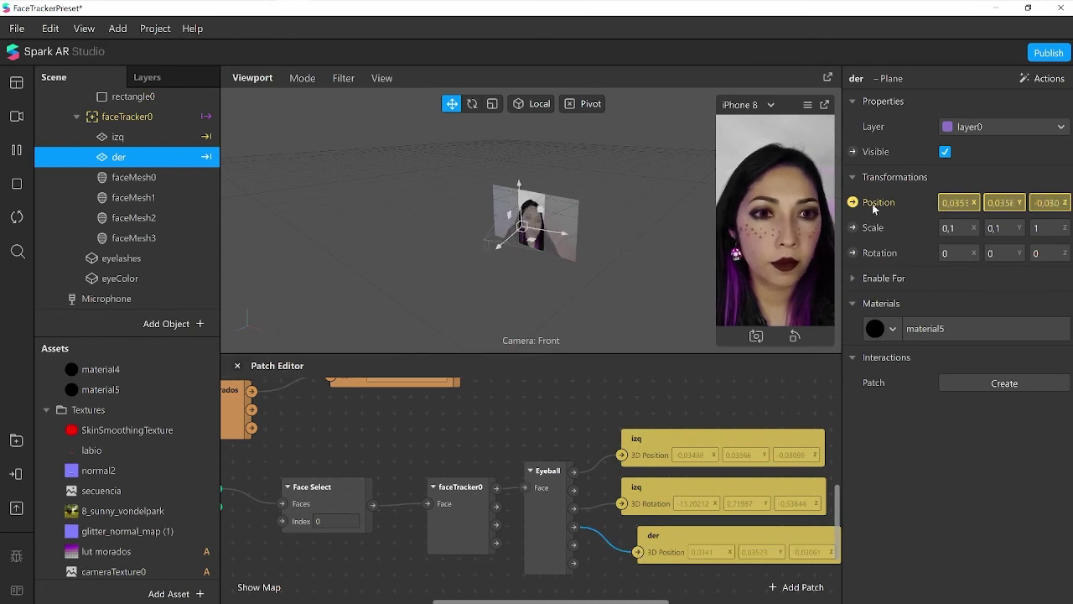
# Step: Create a rotation patch for the der plane, place it below the position patch and connect Right Eyeball Rotation to it
pyautogui.click(853, 252)
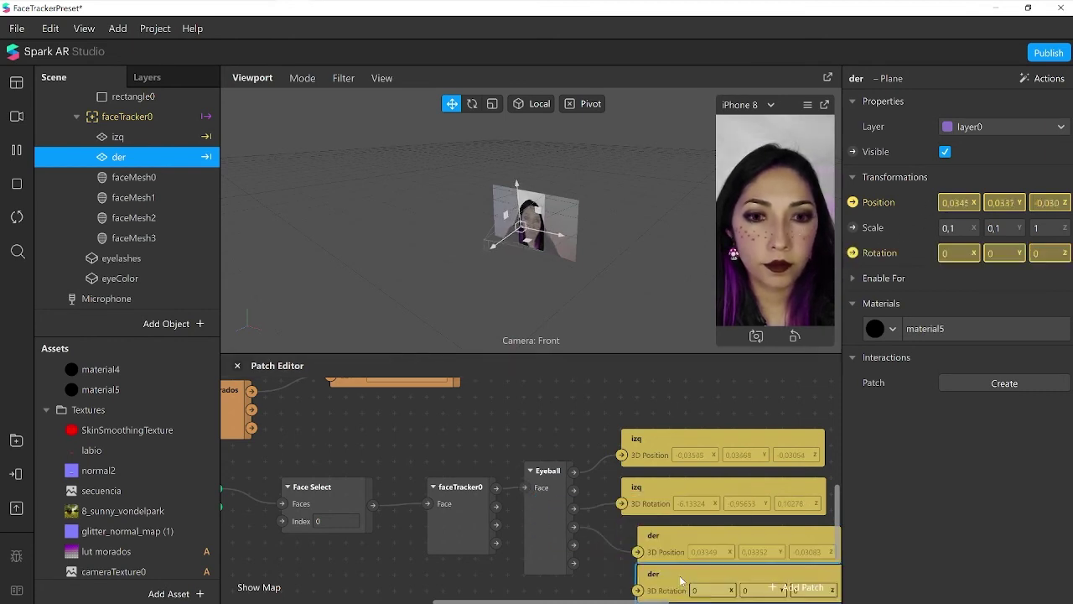
pyautogui.moveTo(575, 563); pyautogui.dragTo(638, 584)
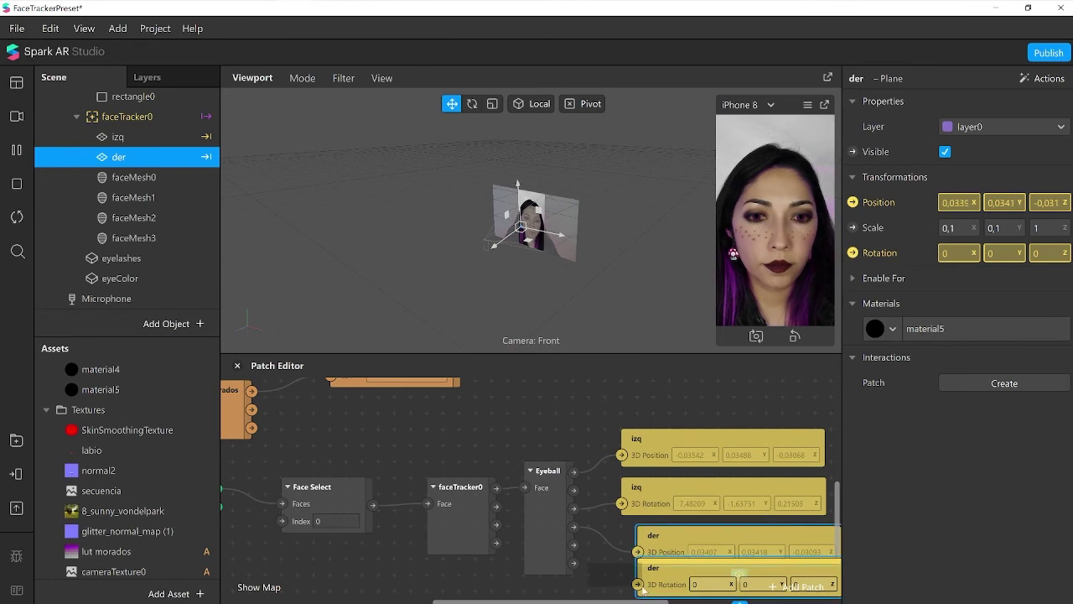
pyautogui.moveTo(573, 563); pyautogui.dragTo(639, 584)
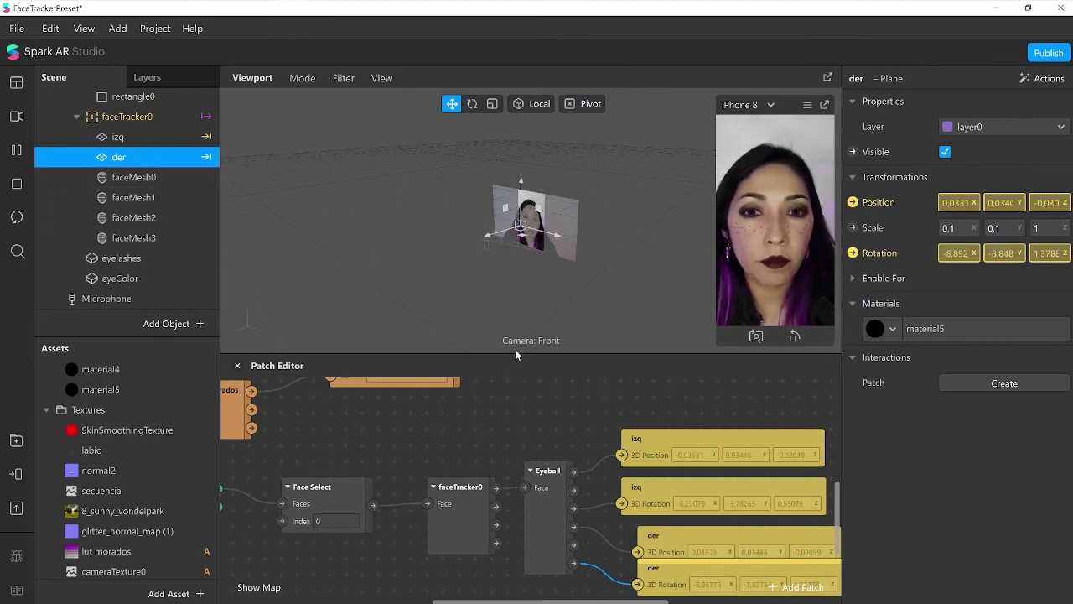
# Step: Enlarge the Patch Editor and add a Left Eye Closed patch connected to faceTracker0's Face output
pyautogui.moveTo(518, 351); pyautogui.dragTo(514, 310)
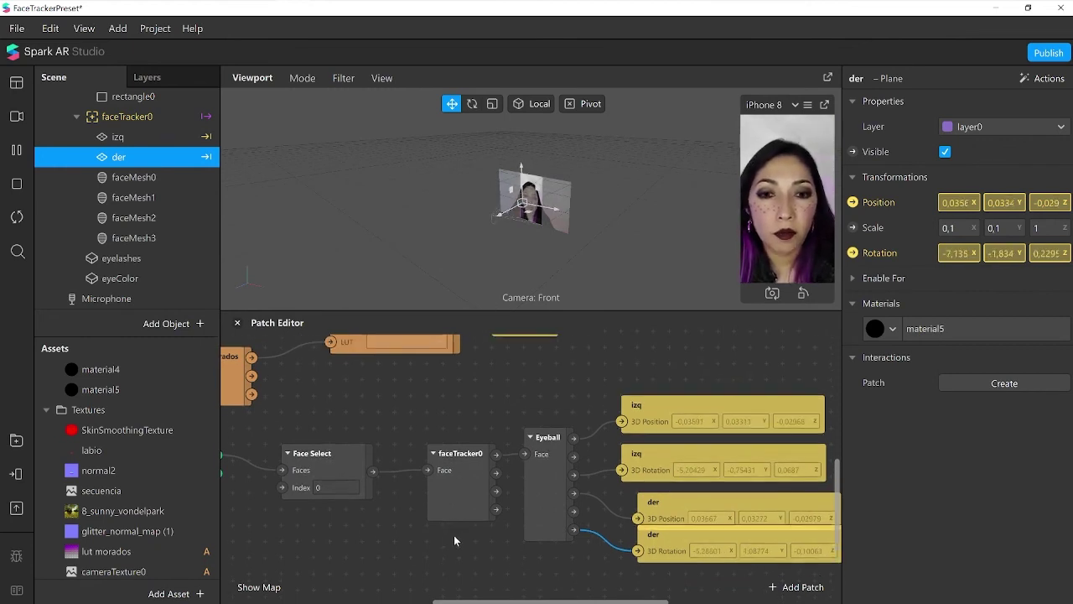
pyautogui.scroll(-4, 642, 462)
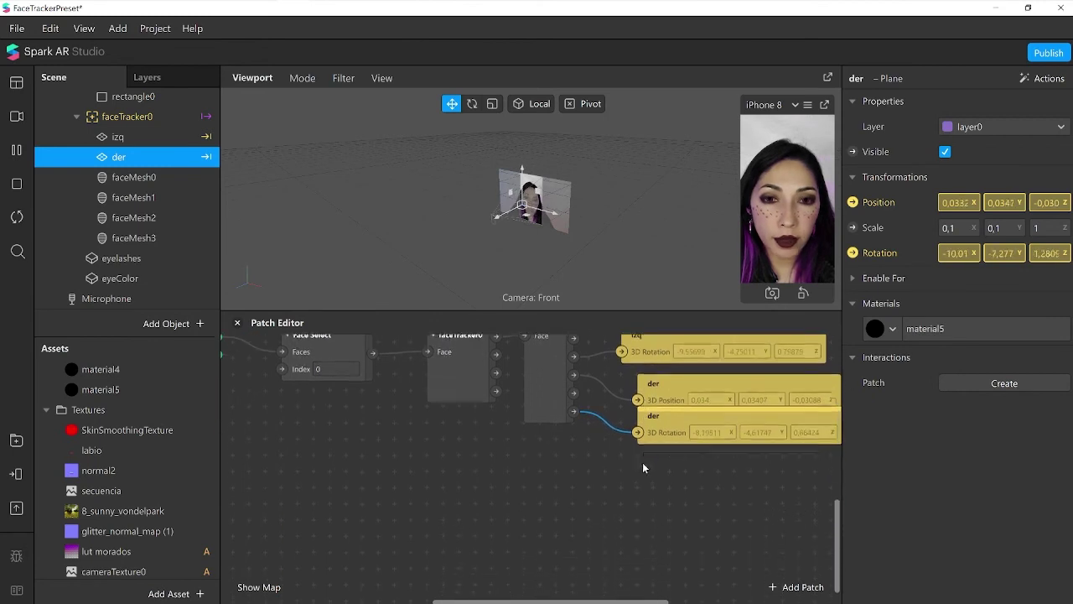
pyautogui.scroll(2, 461, 463)
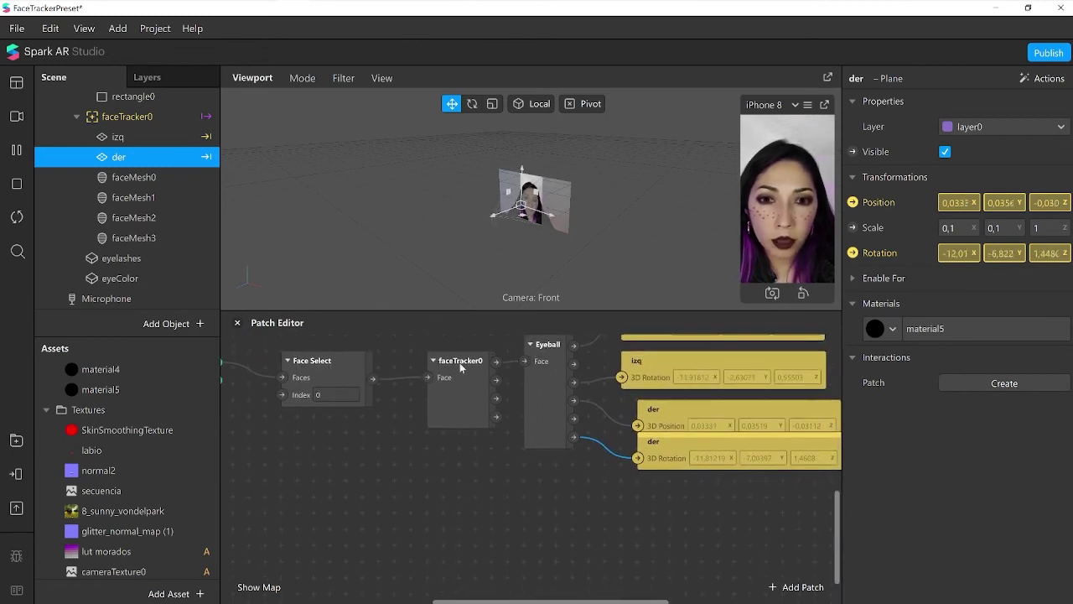
pyautogui.moveTo(461, 366); pyautogui.dragTo(478, 485)
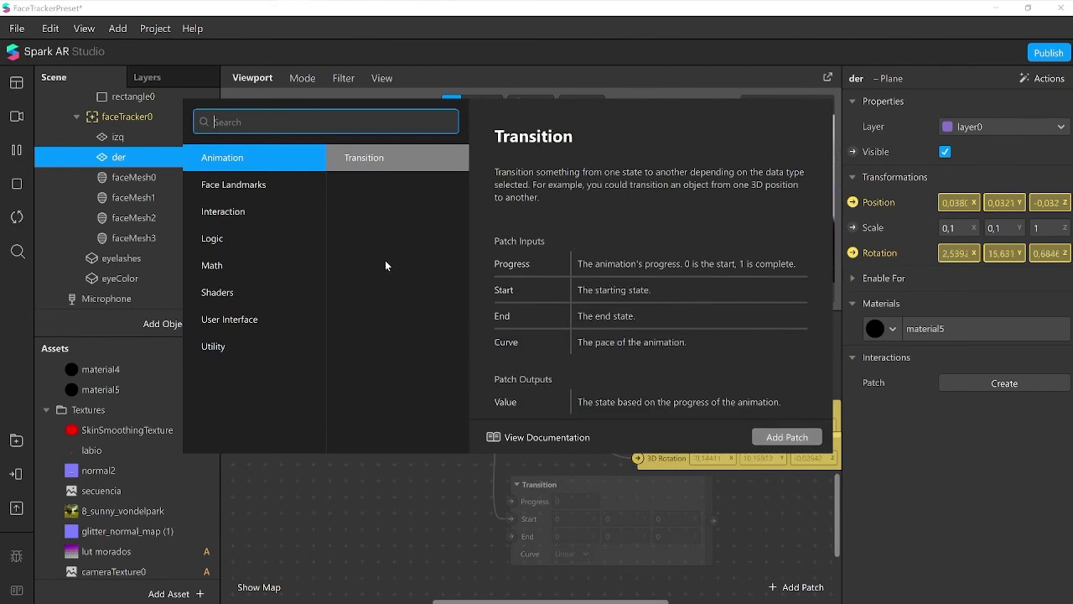
pyautogui.write('eye')
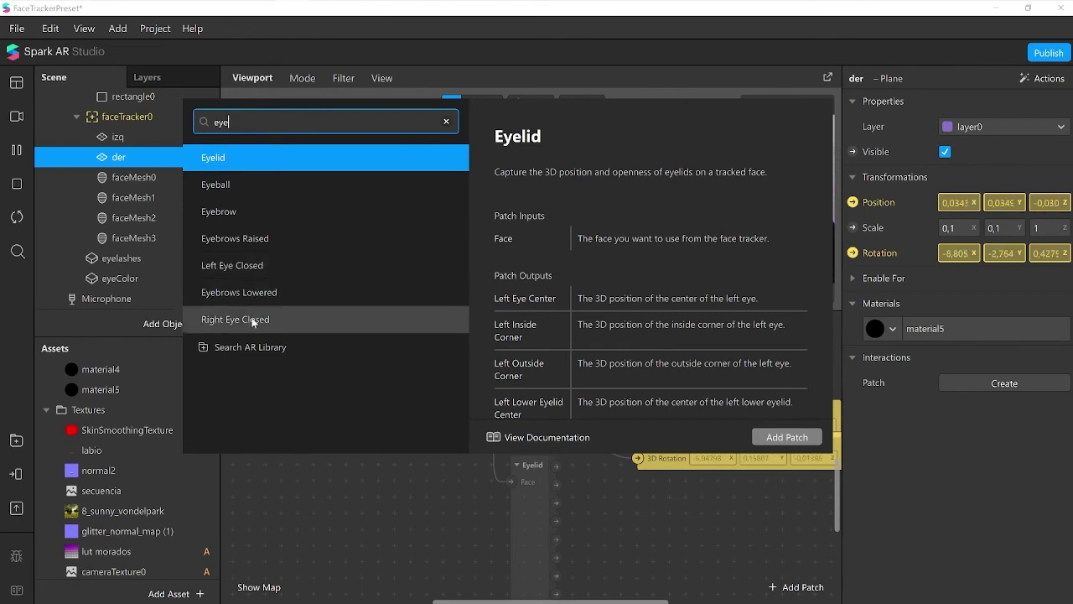
pyautogui.click(277, 266)
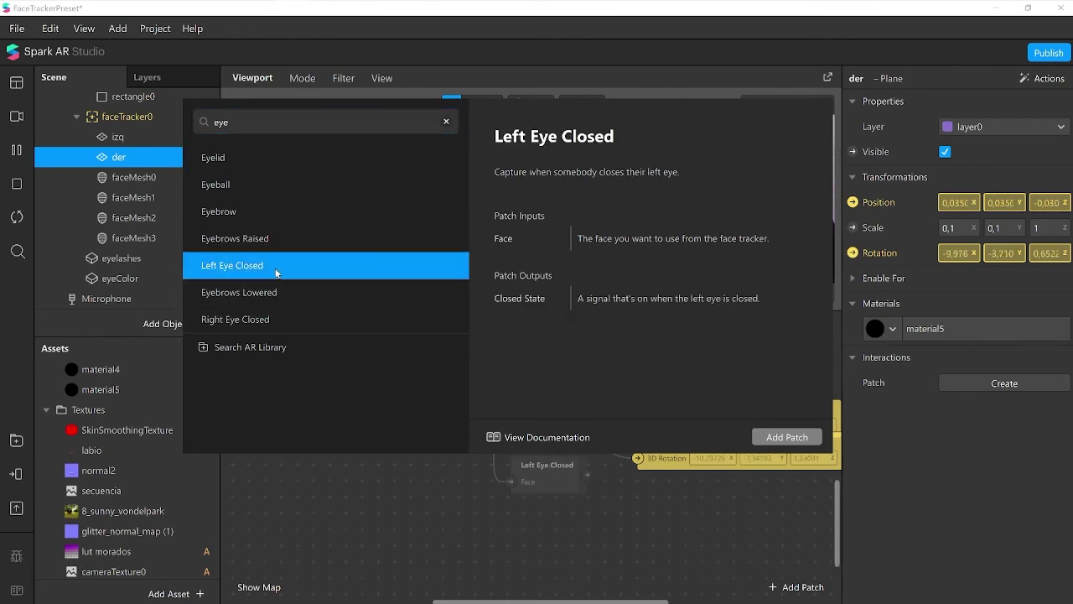
pyautogui.click(782, 436)
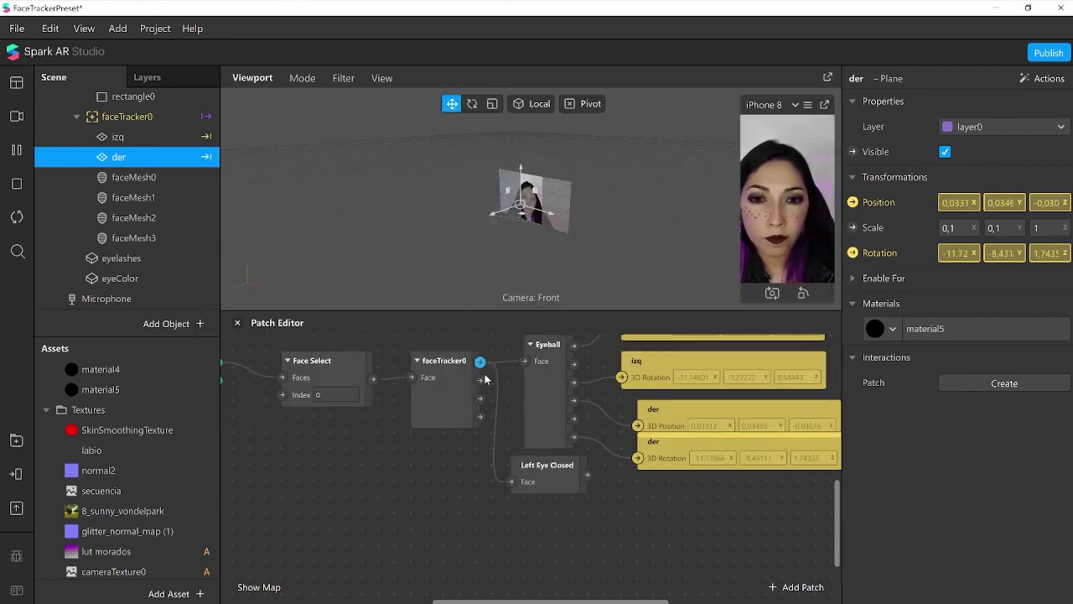
# Step: Add a Right Eye Closed patch to faceTracker0's Face output and stack both eye-closed patches below the Eyeball patch
pyautogui.doubleClick(464, 446)
pyautogui.write('eye')
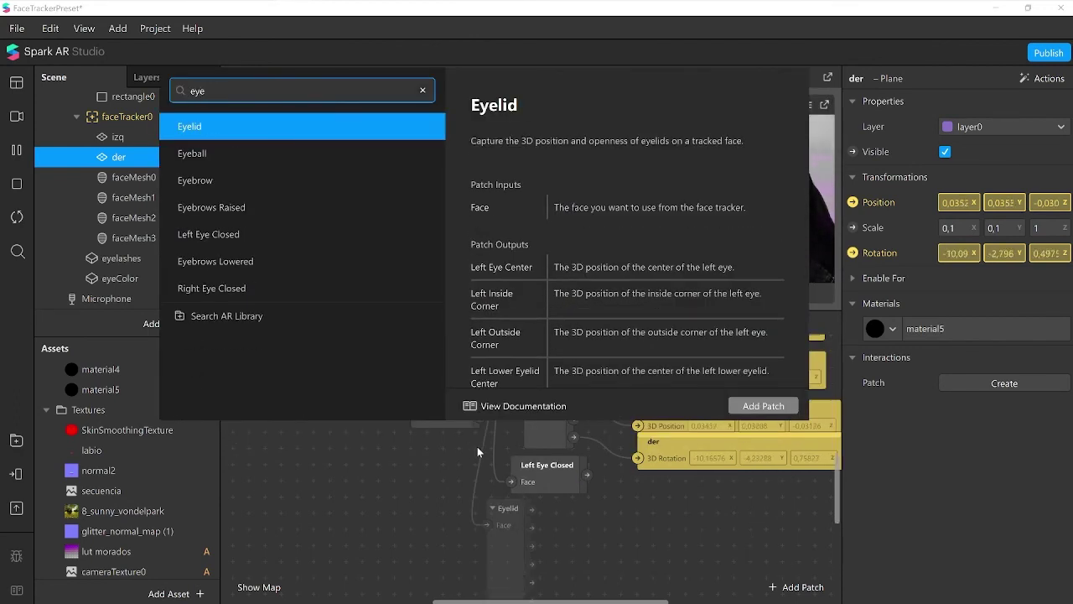
pyautogui.click(248, 289)
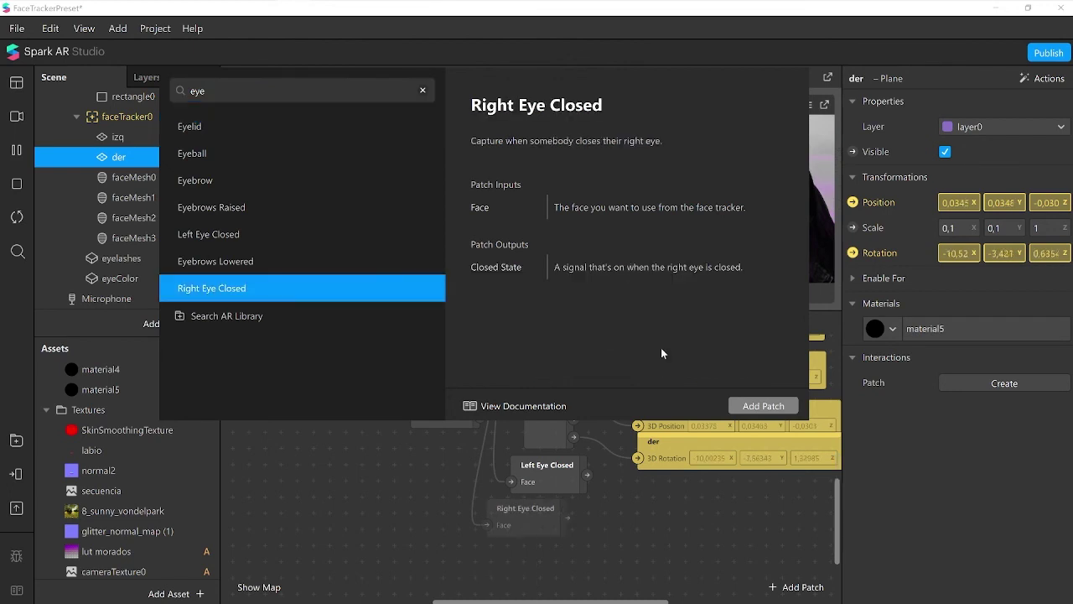
pyautogui.click(783, 406)
pyautogui.moveTo(554, 530); pyautogui.dragTo(592, 577)
pyautogui.moveTo(553, 466); pyautogui.dragTo(568, 508)
pyautogui.scroll(2, 683, 554)
pyautogui.scroll(-3, 683, 553)
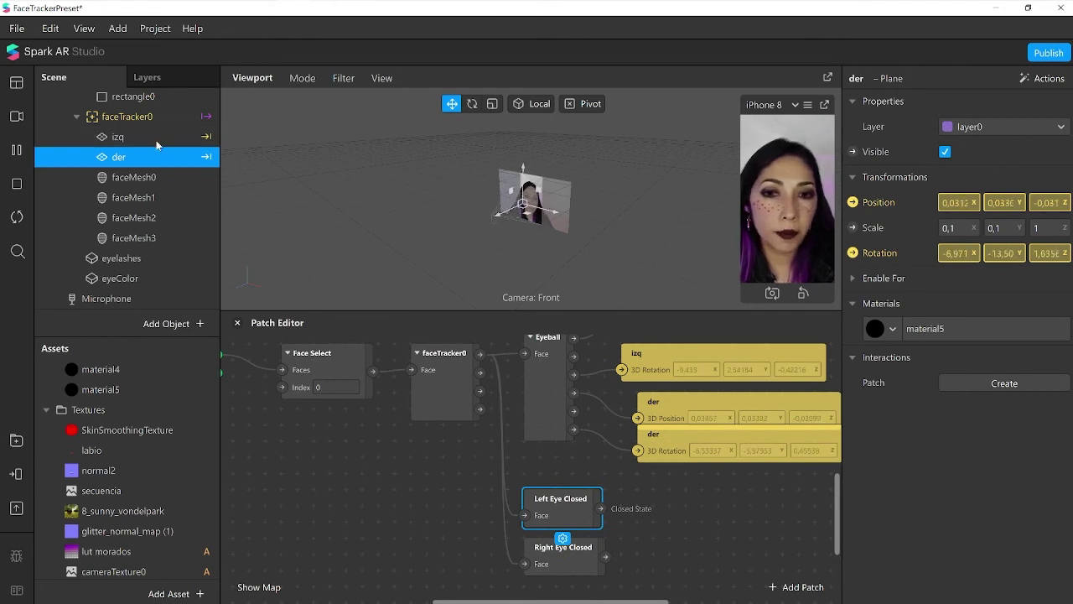
# Step: Create Visible patches for the izq and der planes and place them beside the Left and Right Eye Closed patches respectively
pyautogui.click(130, 141)
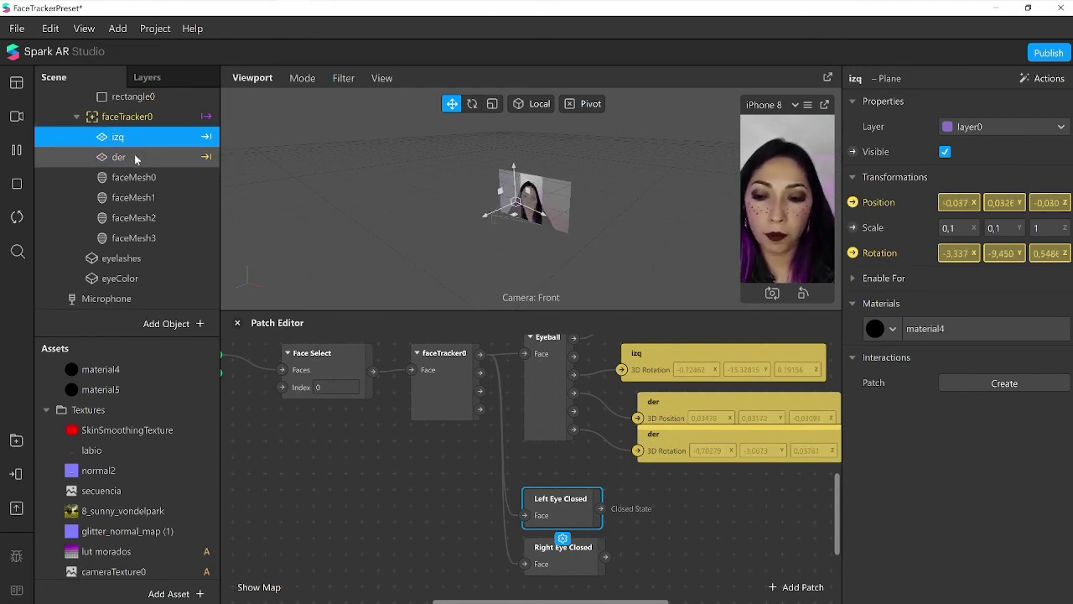
pyautogui.keyDown('ctrl'); pyautogui.click(135, 155); pyautogui.keyUp('ctrl')
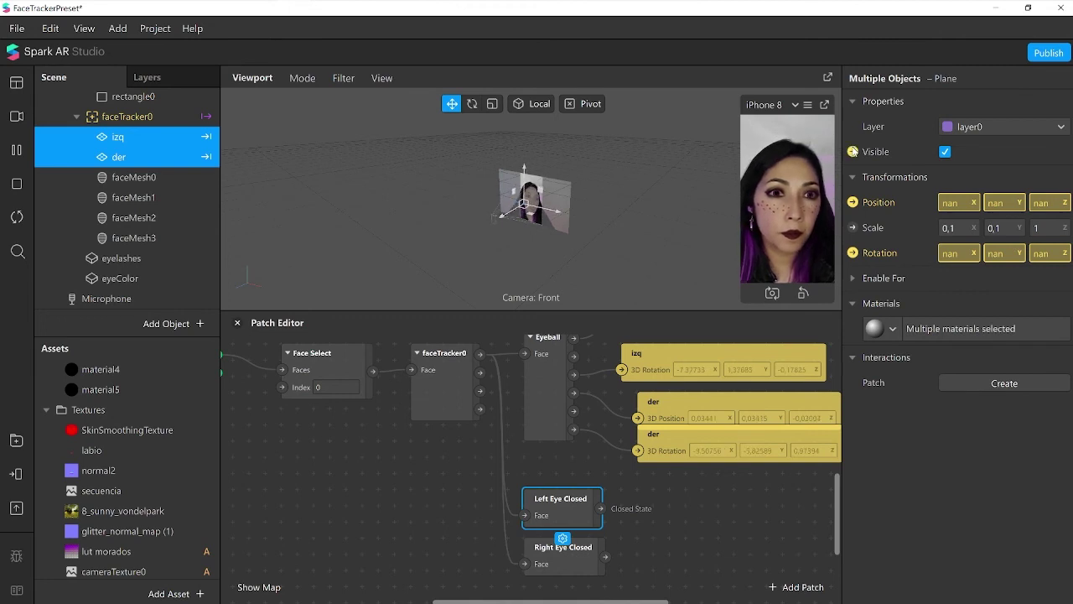
pyautogui.click(852, 152)
pyautogui.moveTo(557, 475); pyautogui.dragTo(709, 543)
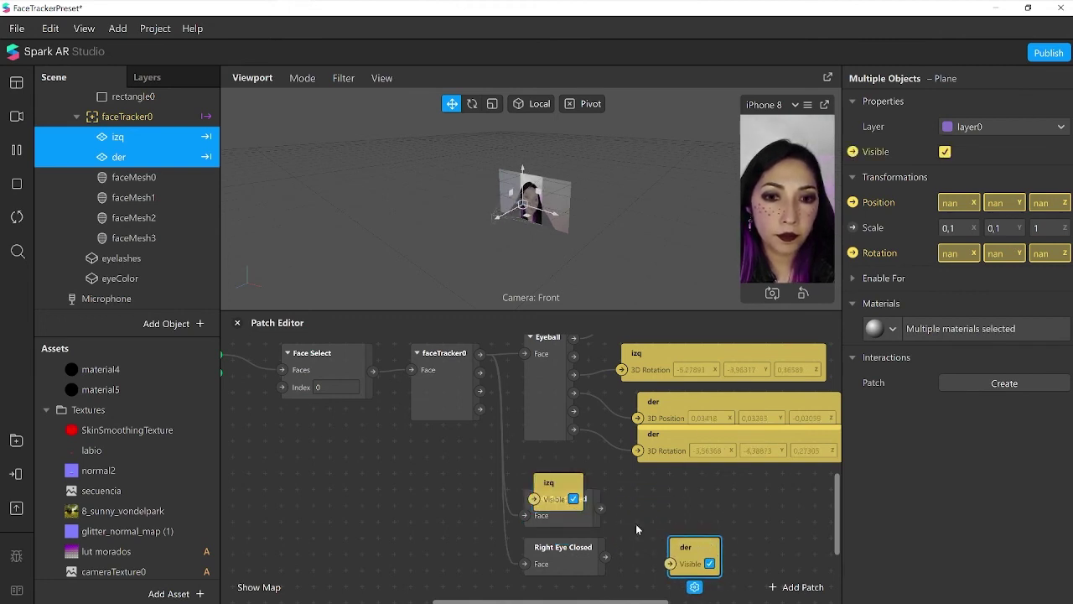
pyautogui.moveTo(550, 486); pyautogui.dragTo(684, 500)
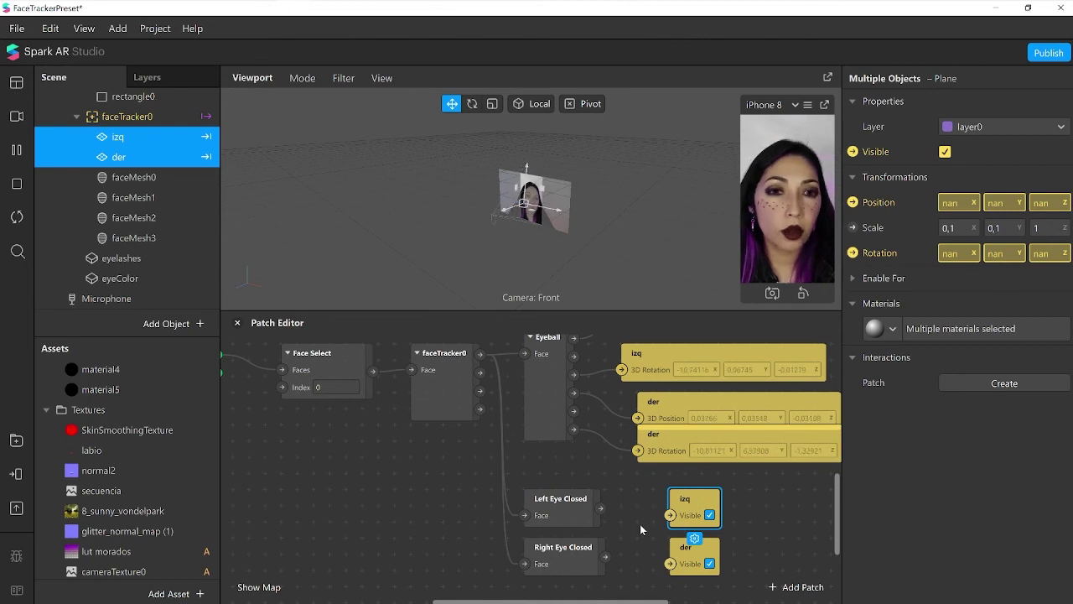
pyautogui.moveTo(686, 507); pyautogui.dragTo(735, 506)
pyautogui.moveTo(695, 561); pyautogui.dragTo(741, 556)
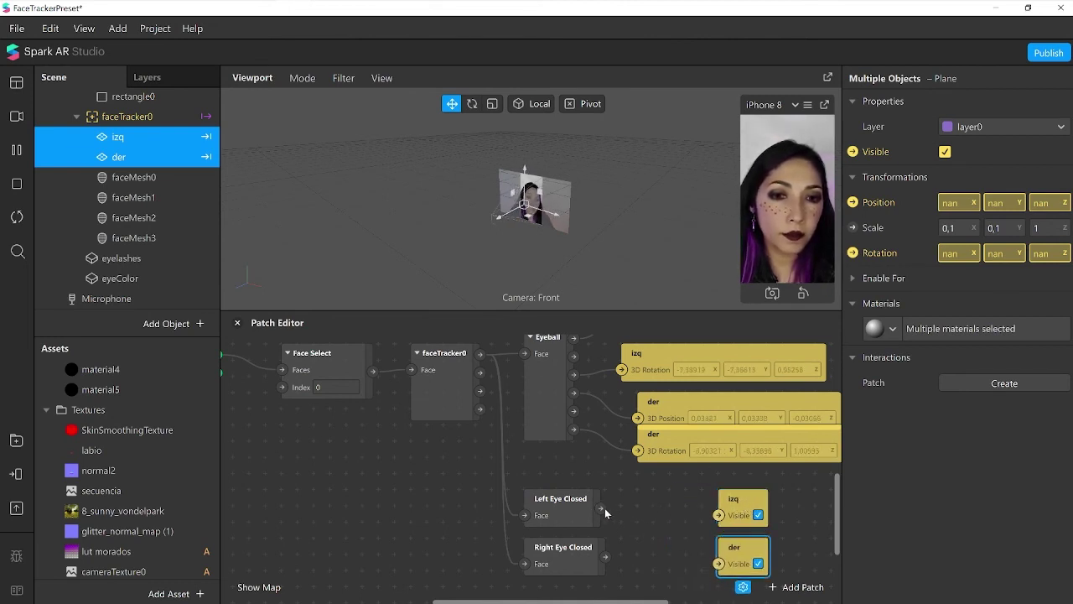
# Step: Connect Left Eye Closed to izq's Visible patch through a Not patch
pyautogui.moveTo(601, 508); pyautogui.dragTo(719, 515)
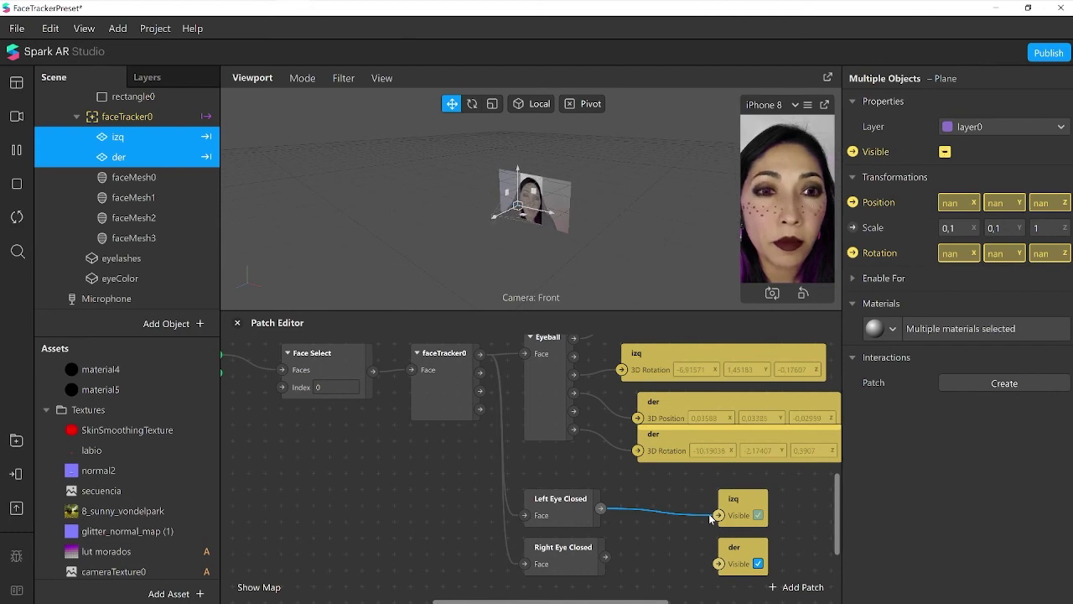
pyautogui.rightClick(622, 507)
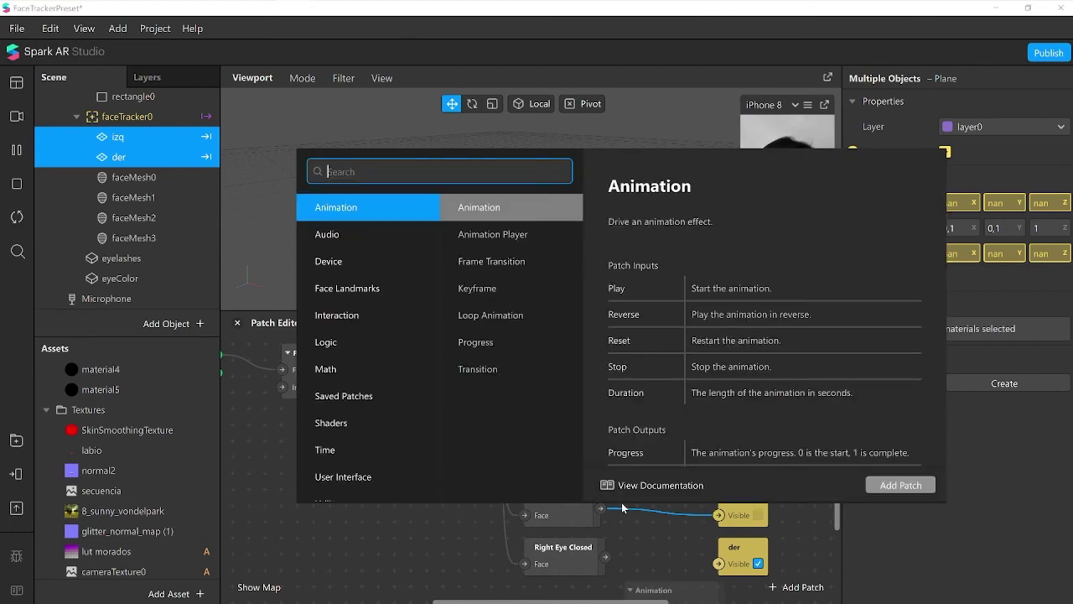
pyautogui.write('not')
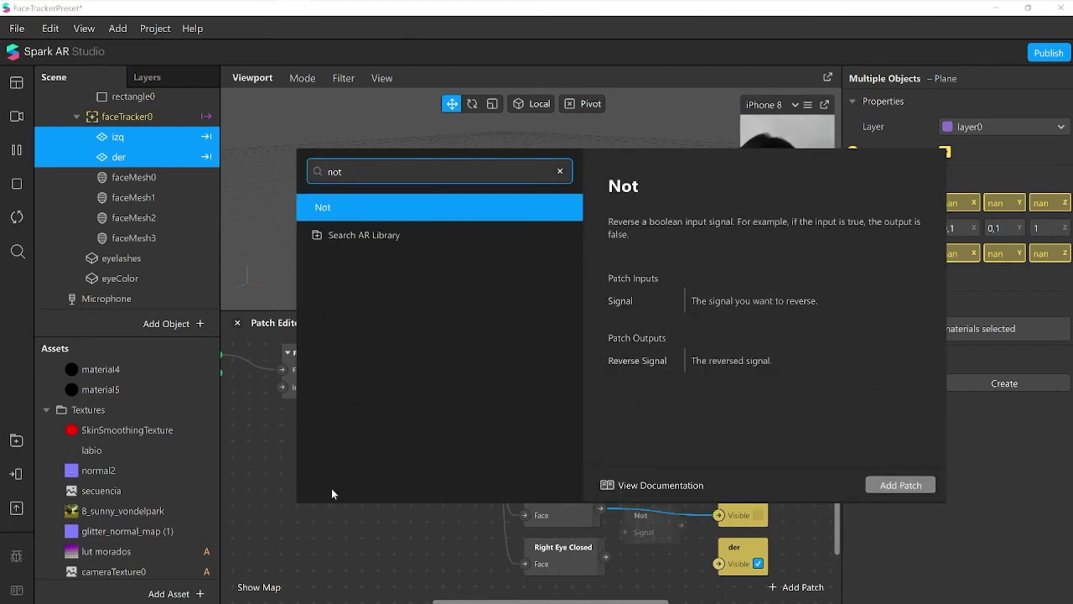
pyautogui.press('Return')
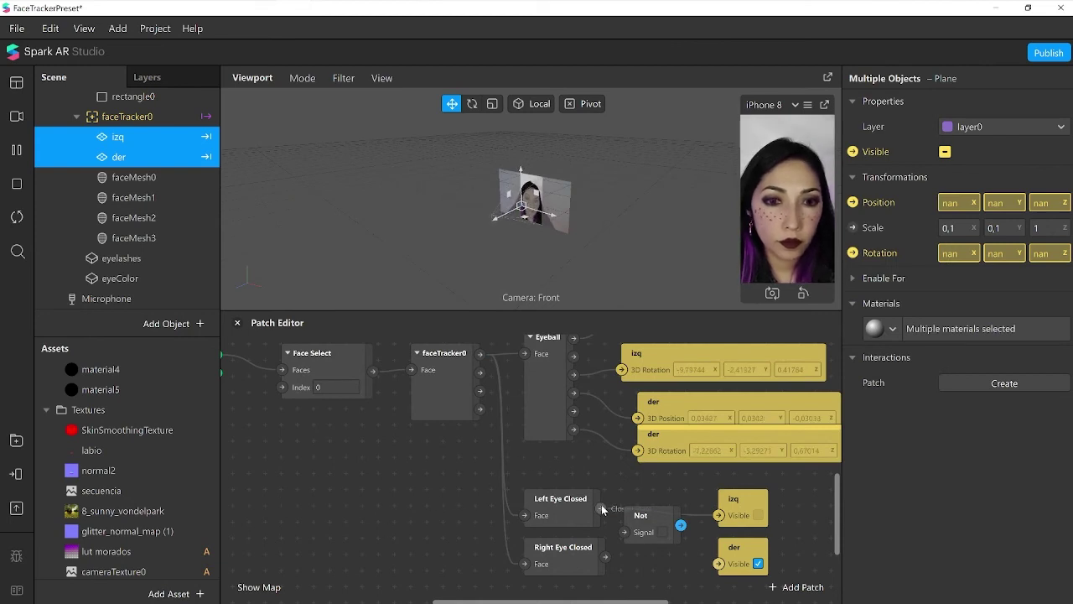
pyautogui.moveTo(601, 508); pyautogui.dragTo(701, 514)
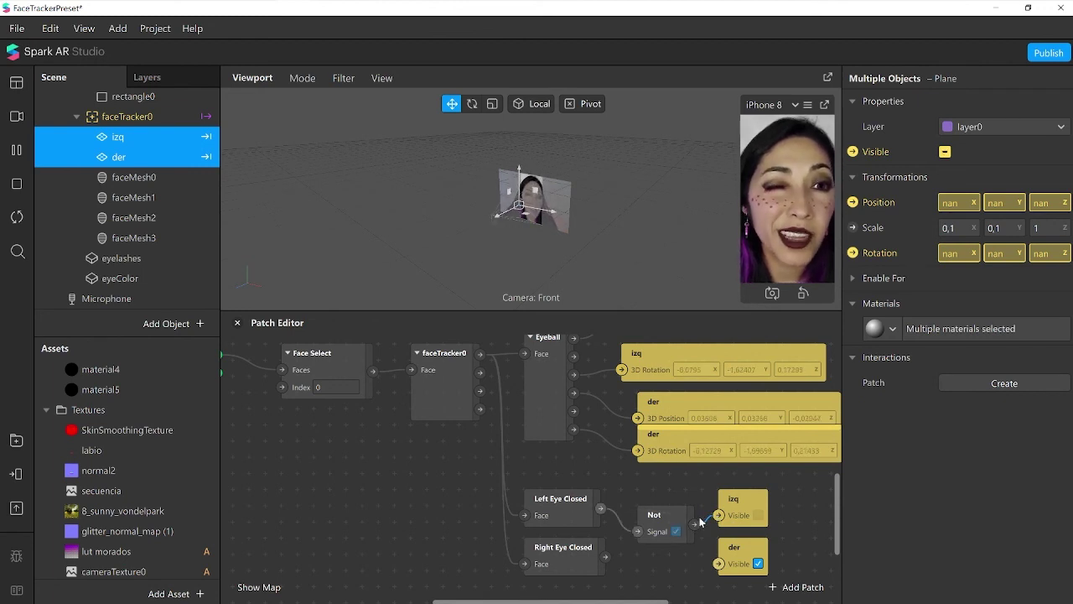
# Step: Duplicate the Not patch, connect it between Right Eye Closed and der's Visible patch, and align both Not patches in their rows
pyautogui.click(644, 517)
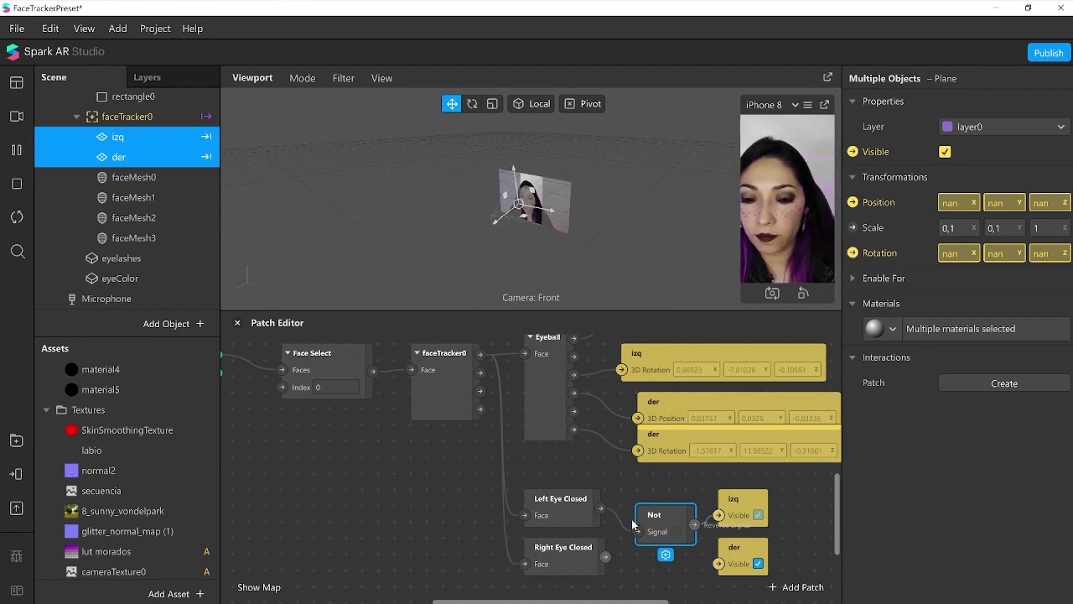
pyautogui.hotkey('ctrl', 'd')
pyautogui.moveTo(670, 510); pyautogui.dragTo(663, 498)
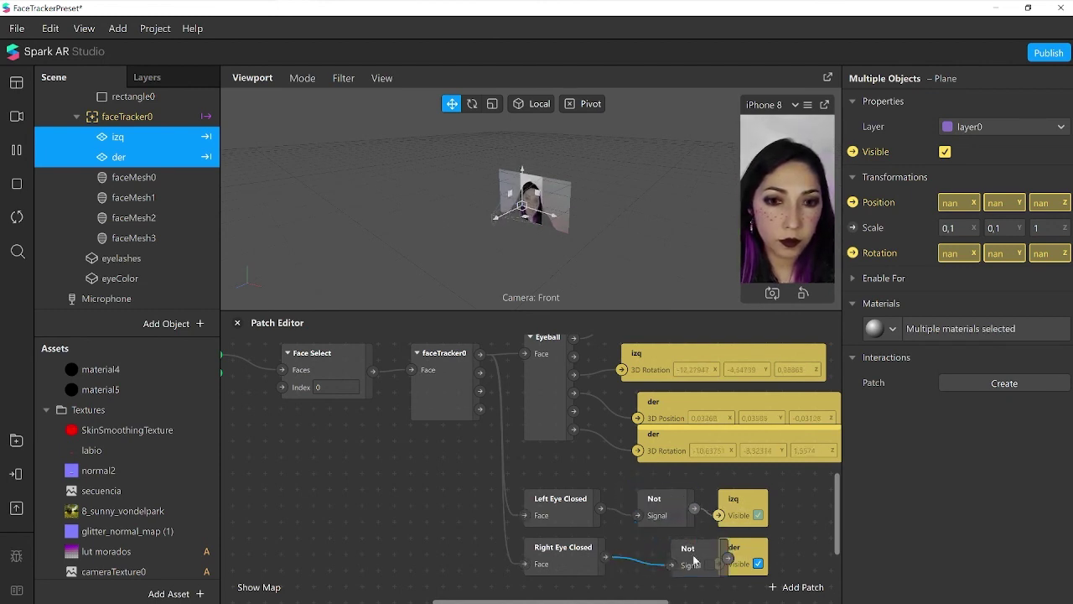
pyautogui.moveTo(694, 560); pyautogui.dragTo(719, 564)
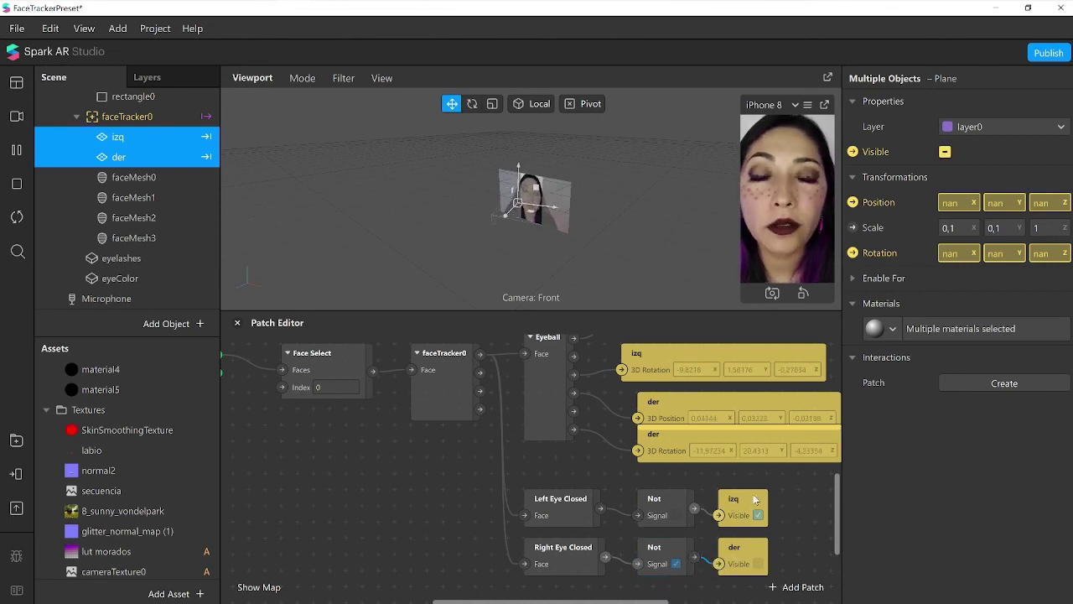
# Step: Detach and enlarge the device preview to check the planes with eyes open and closed, and dock it again
pyautogui.click(825, 104)
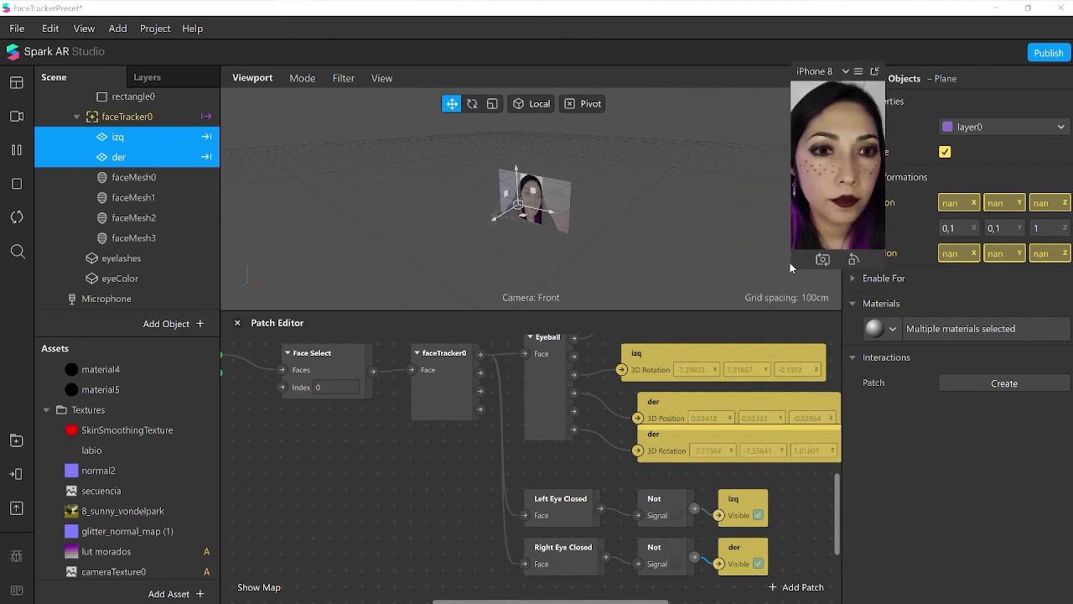
pyautogui.moveTo(791, 272); pyautogui.dragTo(582, 404)
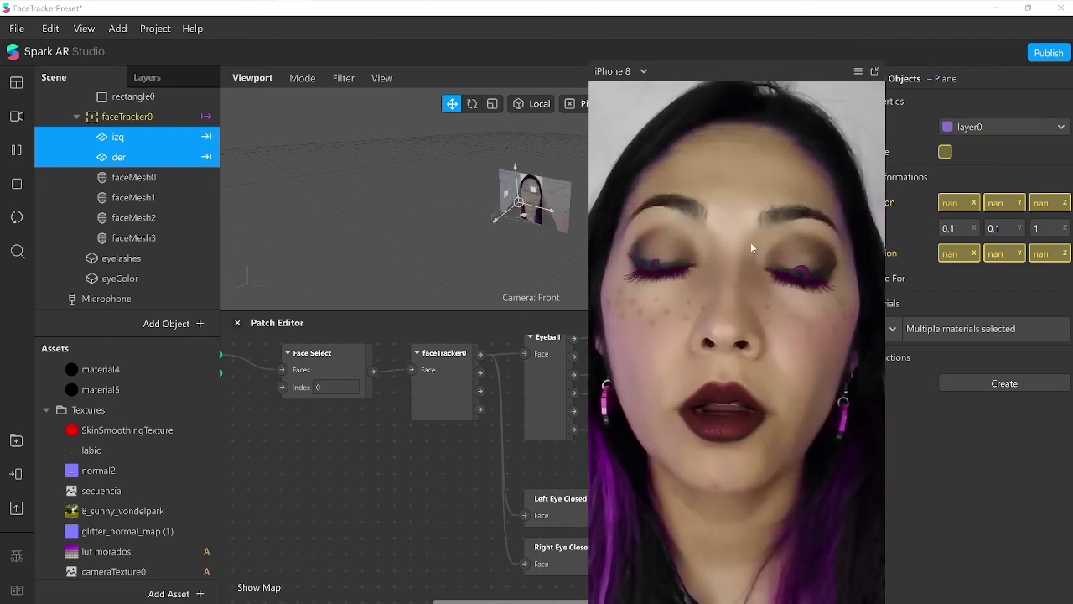
pyautogui.click(875, 72)
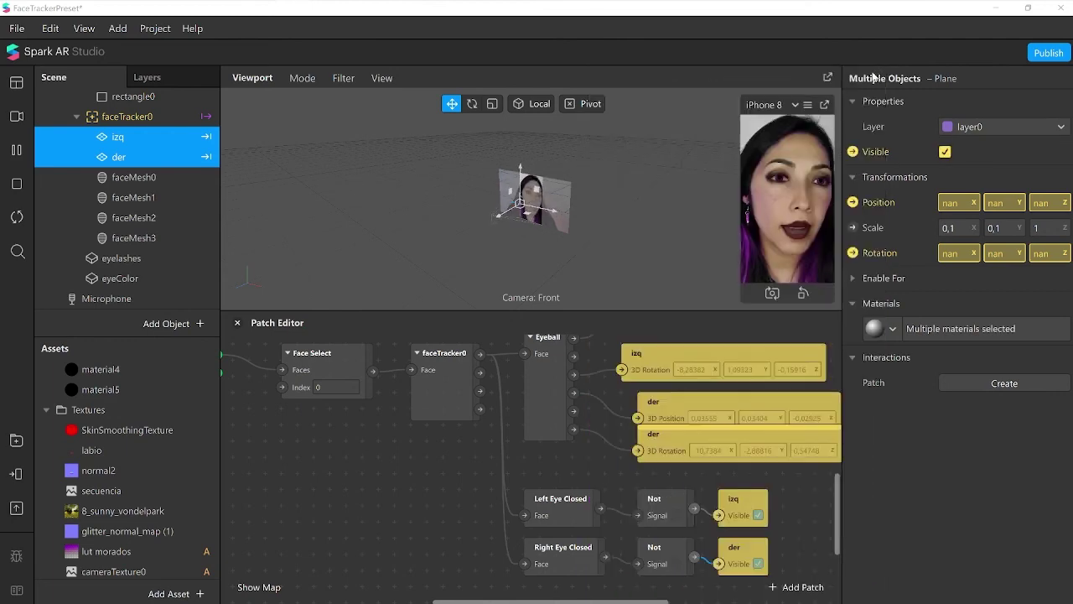
# Step: Create a Visible patch for the eyeColor block and place it beside the izq and der Visible patches
pyautogui.click(114, 279)
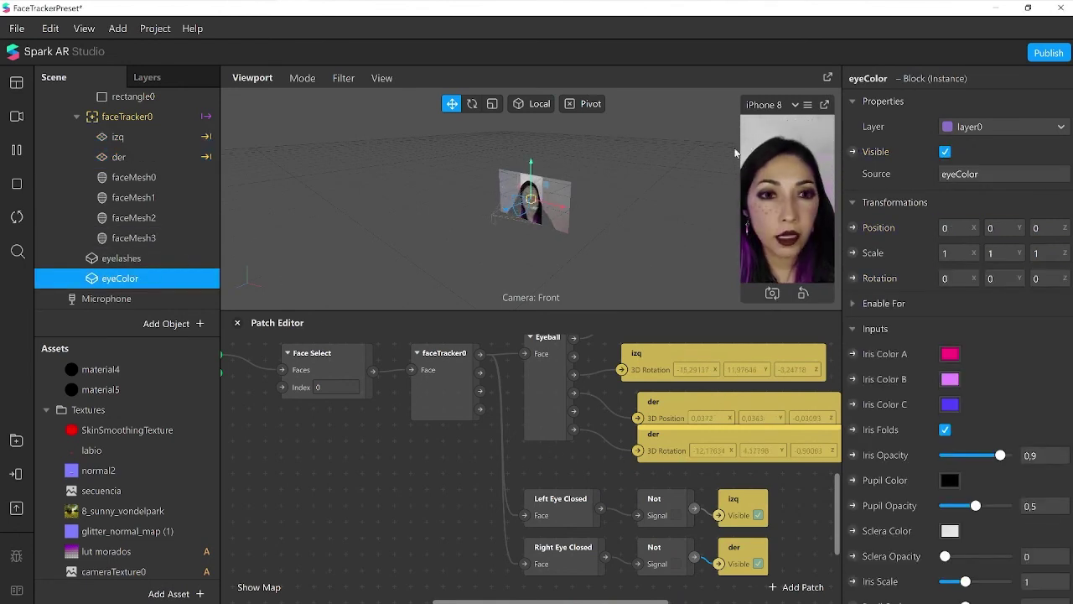
pyautogui.click(862, 153)
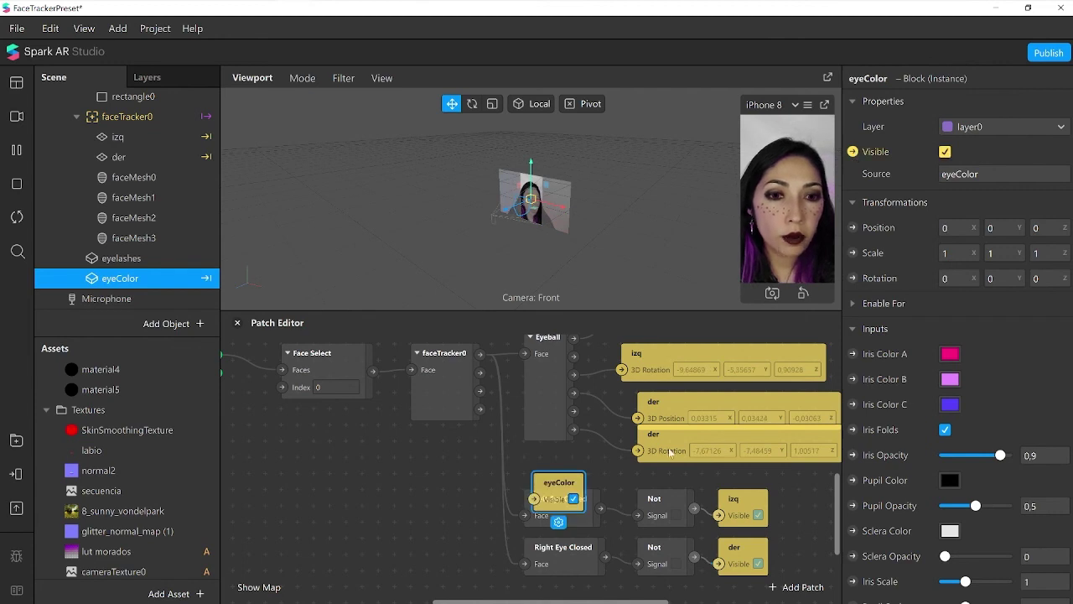
pyautogui.moveTo(544, 481); pyautogui.dragTo(794, 513)
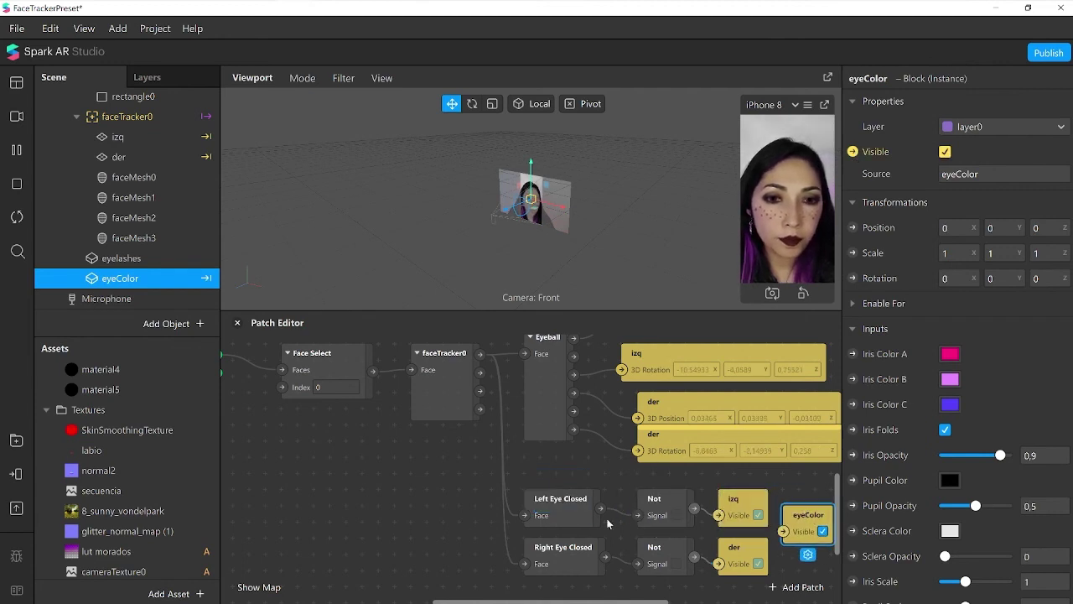
pyautogui.hscroll(5, 608, 545)
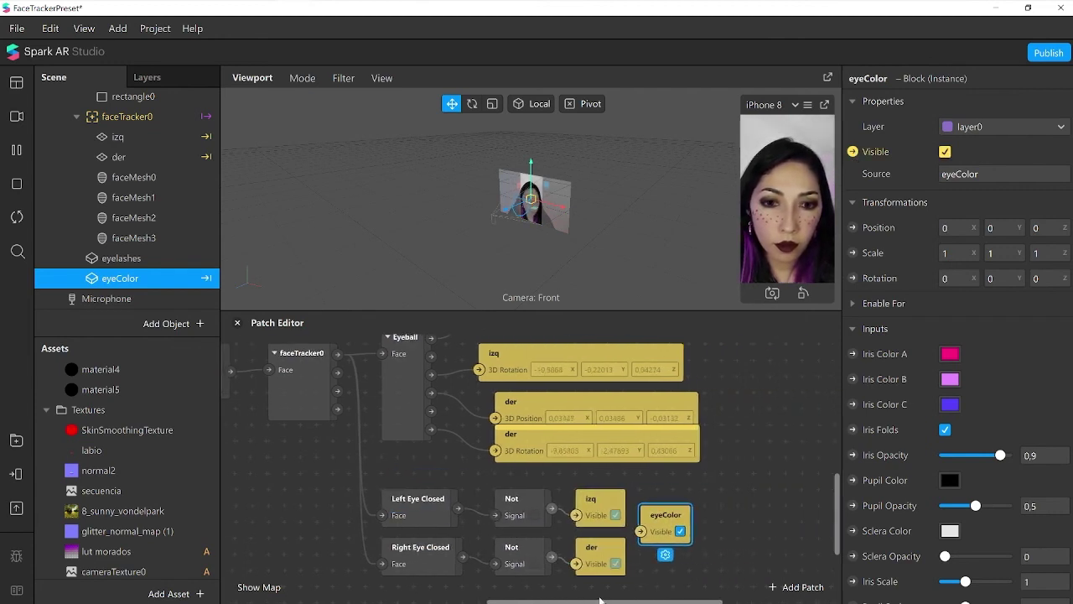
# Step: Spread the patches apart: move eyeColor away, raise izq's Not and Visible patches, and lower der's Not and Visible patches
pyautogui.moveTo(618, 515); pyautogui.dragTo(684, 515)
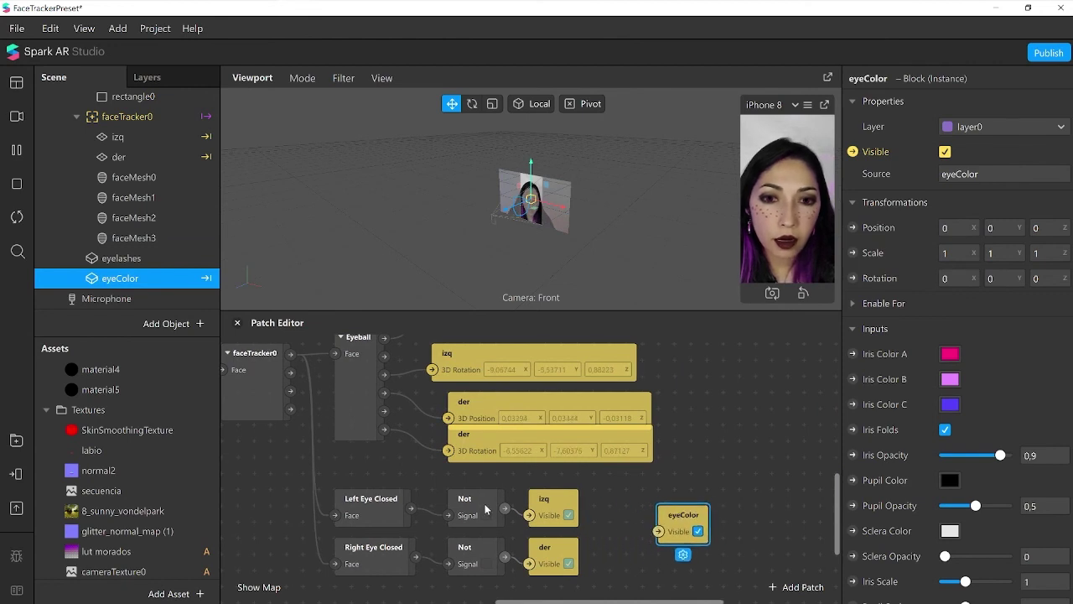
pyautogui.moveTo(488, 500)
pyautogui.mouseDown()
pyautogui.moveTo(491, 476)
pyautogui.moveTo(488, 484)
pyautogui.mouseUp()
pyautogui.moveTo(559, 478); pyautogui.dragTo(558, 483)
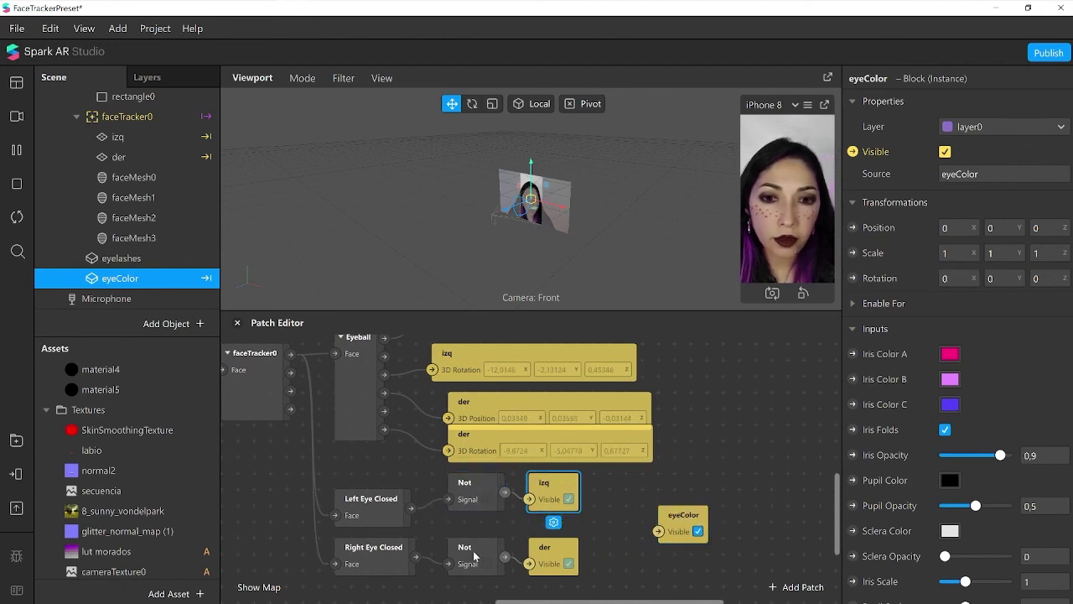
pyautogui.moveTo(465, 547); pyautogui.dragTo(465, 563)
pyautogui.moveTo(557, 552); pyautogui.dragTo(557, 584)
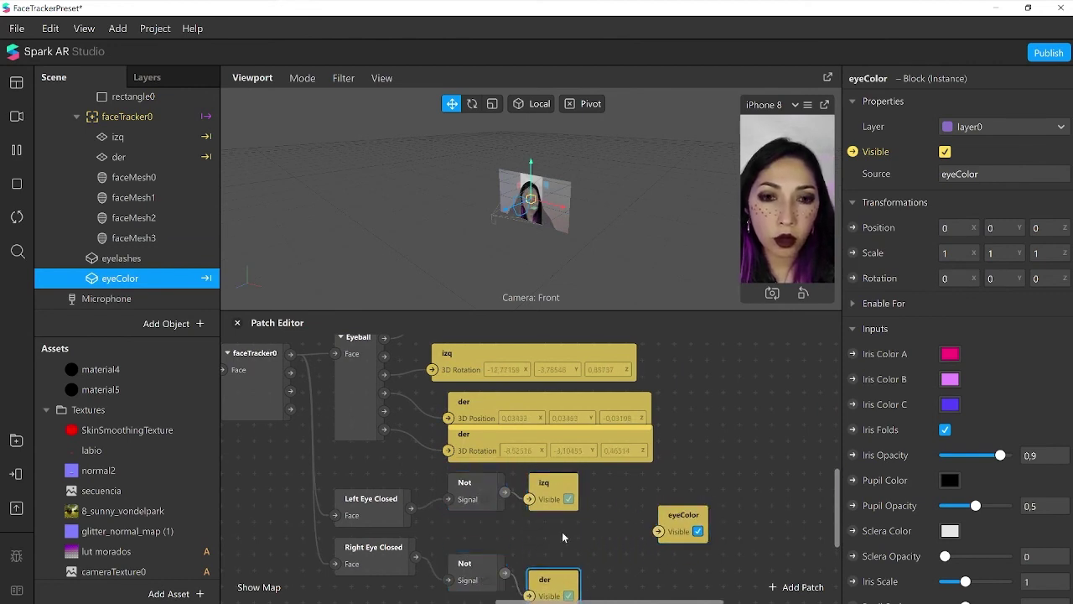
# Step: Add an Or patch in the open space between the izq and der Visible patches and the eyeColor patch
pyautogui.rightClick(562, 532)
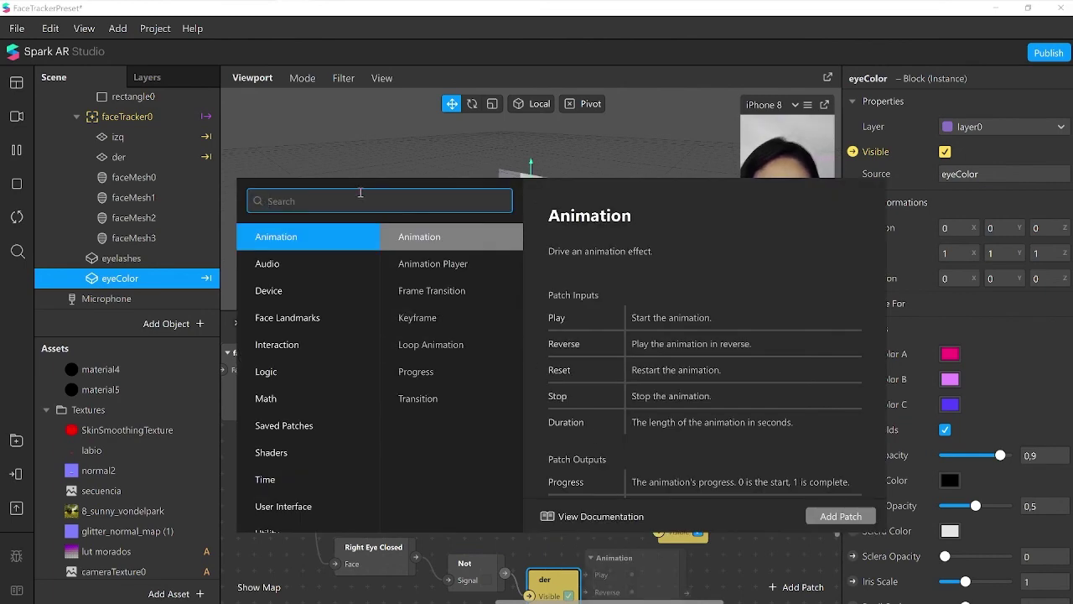
pyautogui.write('or')
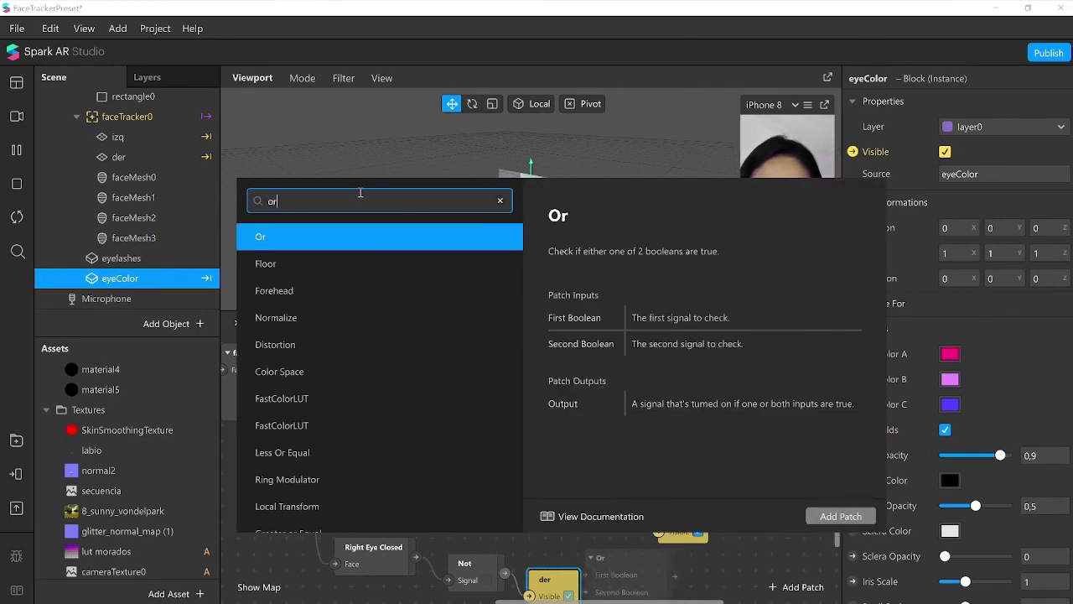
pyautogui.press('Return')
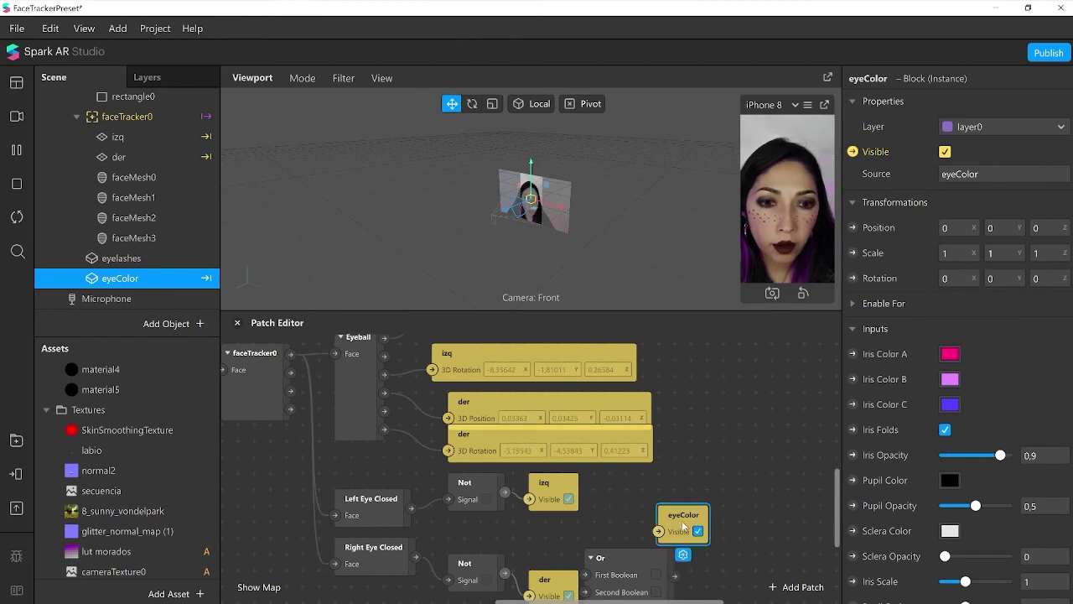
# Step: Place Or before eyeColor, connect the upper Not to First Boolean, the lower Not to Second Boolean, and Or's output to eyeColor's Visible
pyautogui.moveTo(683, 527); pyautogui.dragTo(764, 510)
pyautogui.moveTo(638, 560); pyautogui.dragTo(662, 500)
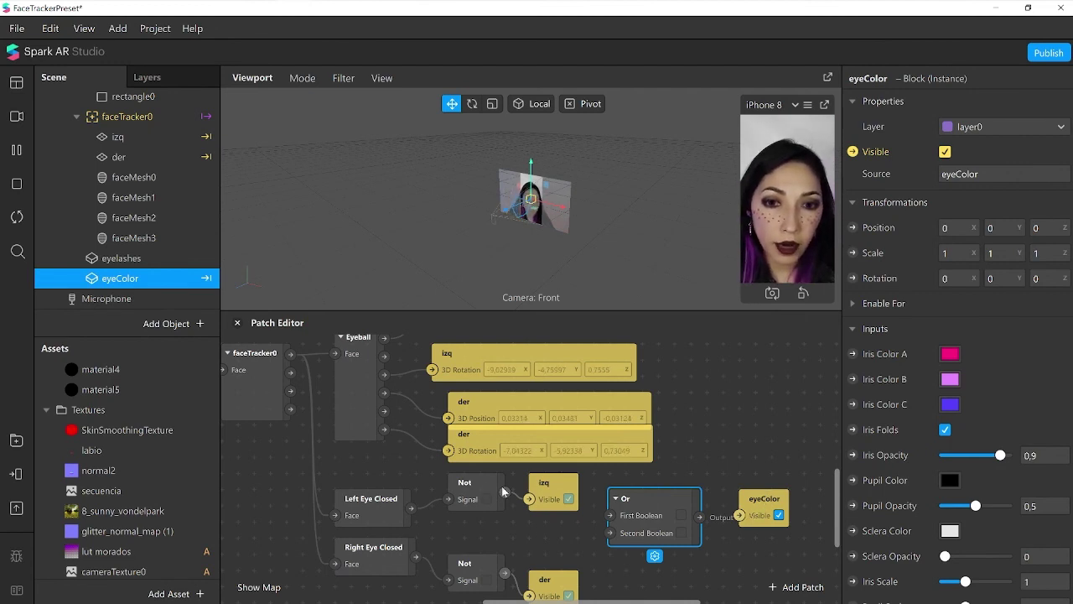
pyautogui.moveTo(505, 492); pyautogui.dragTo(609, 519)
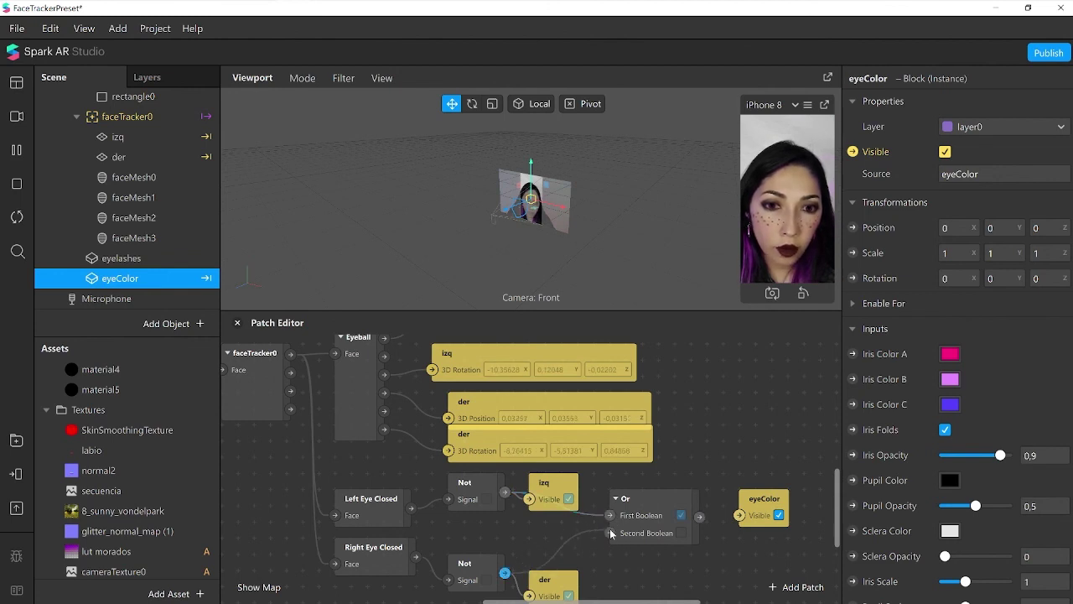
pyautogui.moveTo(612, 533); pyautogui.dragTo(610, 534)
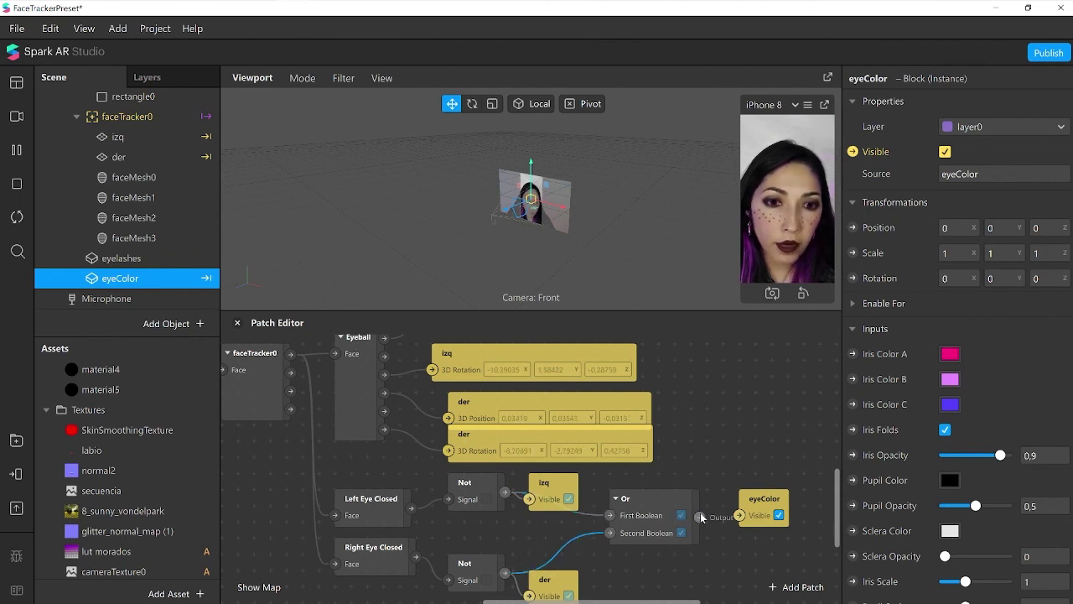
# Step: Detach and enlarge the device preview to check the eye color with eyes open and closed, and shrink it again
pyautogui.click(827, 106)
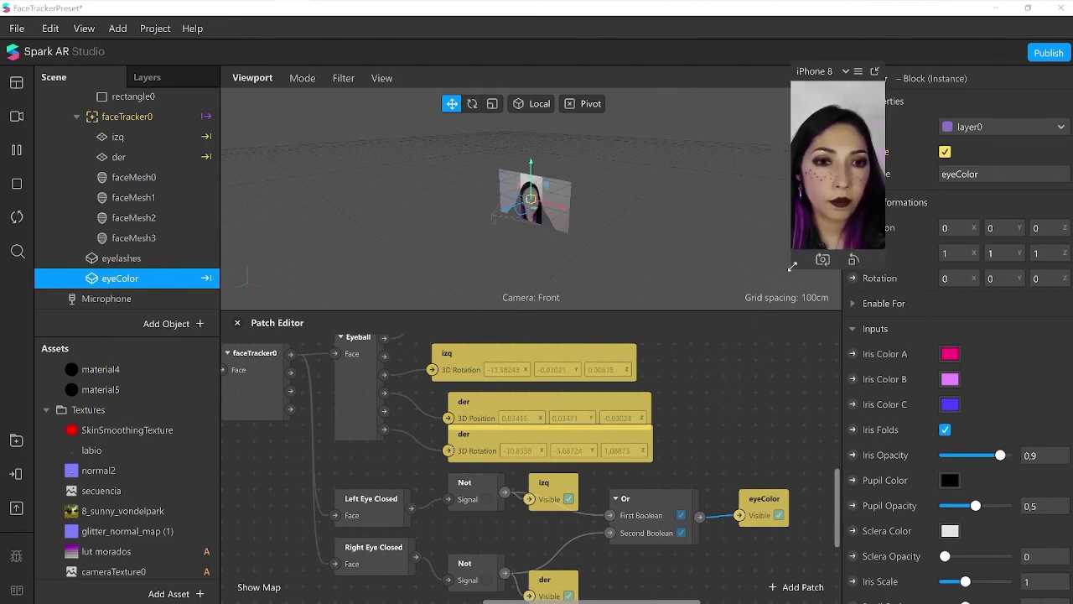
pyautogui.moveTo(791, 270); pyautogui.dragTo(617, 557)
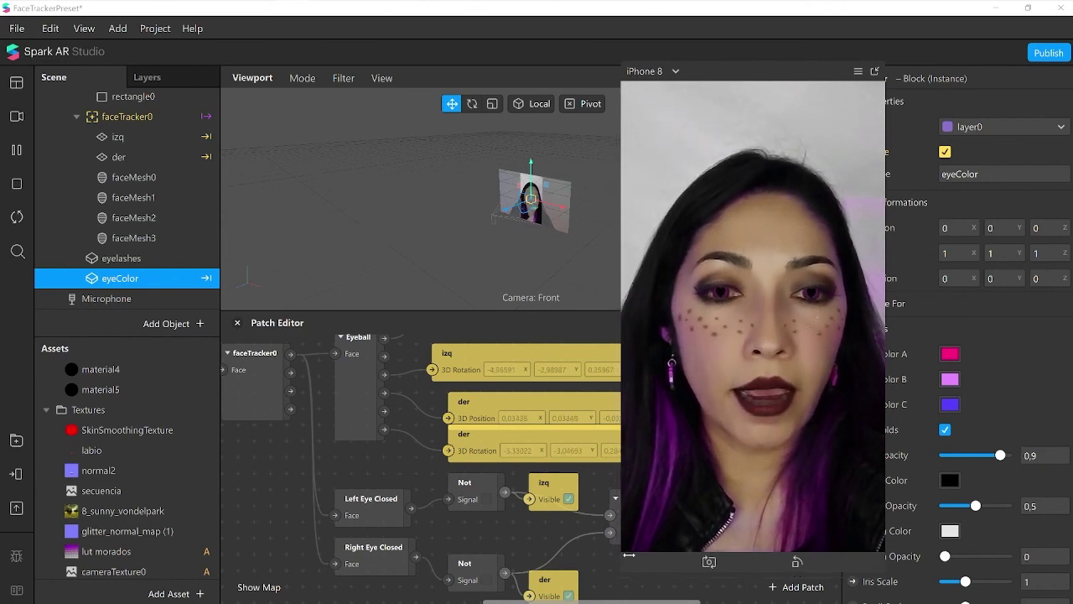
pyautogui.moveTo(618, 357); pyautogui.dragTo(750, 338)
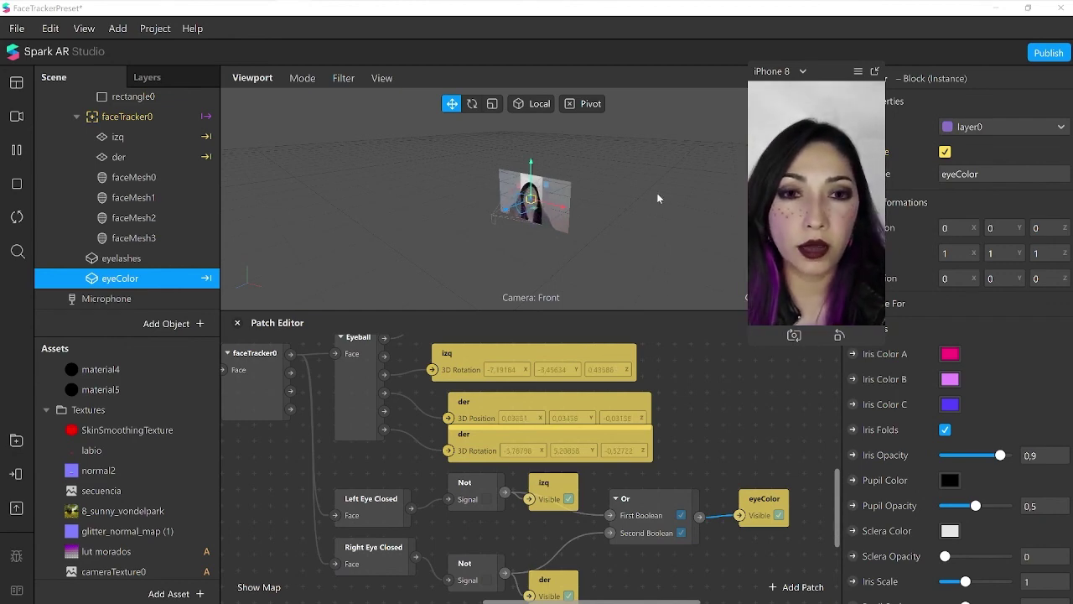
# Step: Switch to Chrome and open the Aumentados YouTube channel from the skin retouching and segmentation tutorial to view its uploads
pyautogui.click(362, 12)
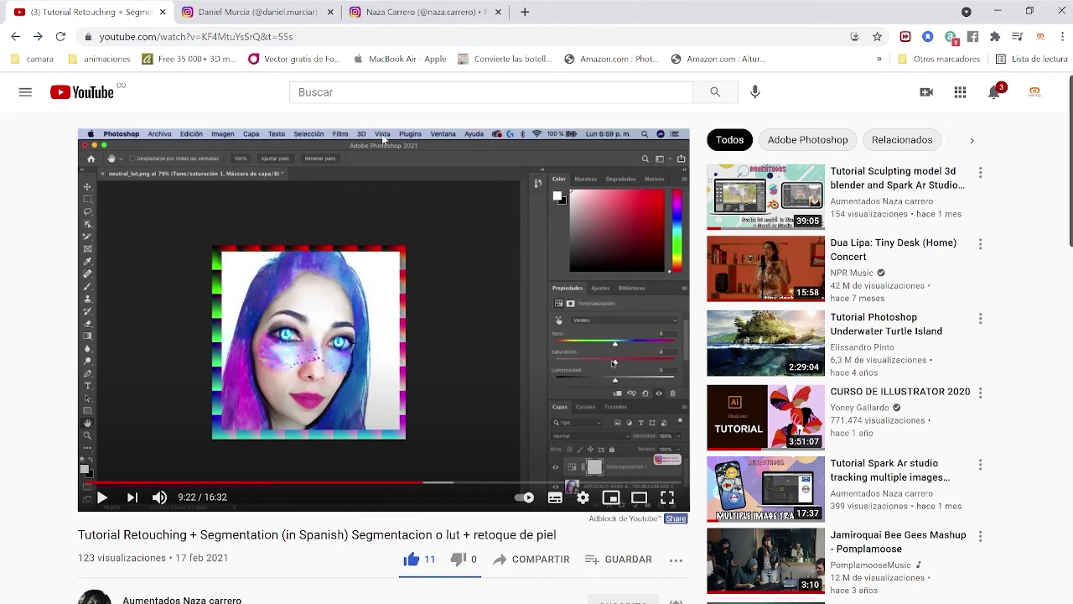
pyautogui.click(186, 598)
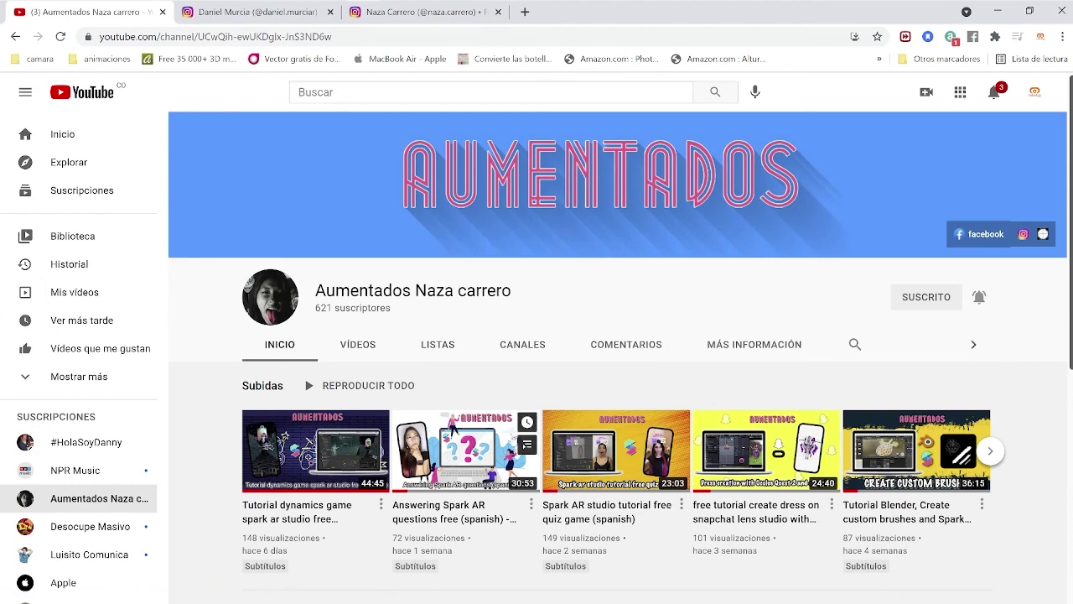
pyautogui.scroll(-1, 511, 482)
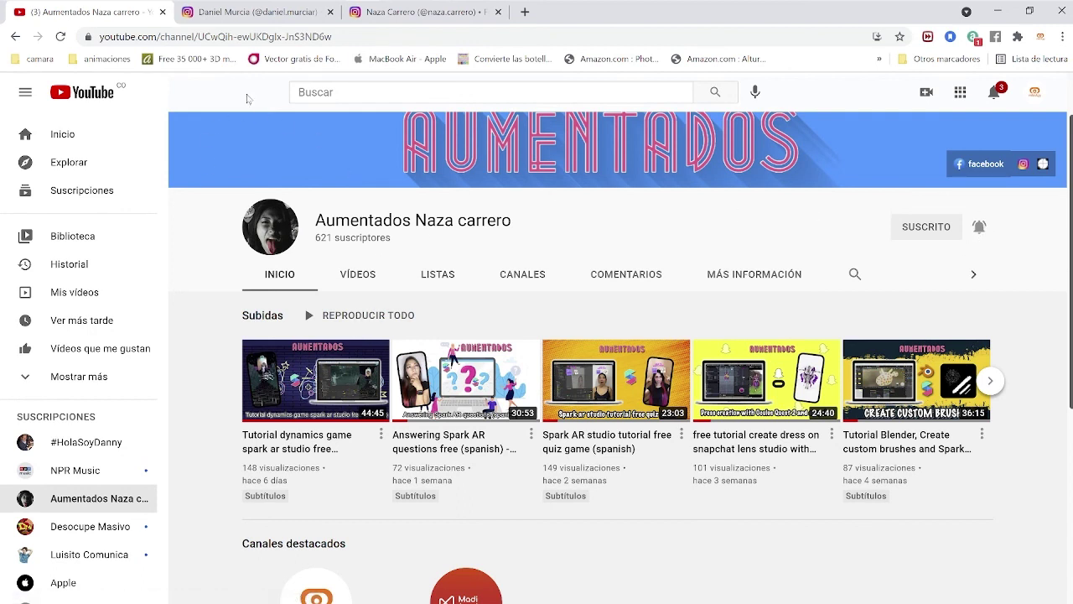
# Step: Browse the posts on the two creators' Instagram profiles that are already open in the browser
pyautogui.click(238, 15)
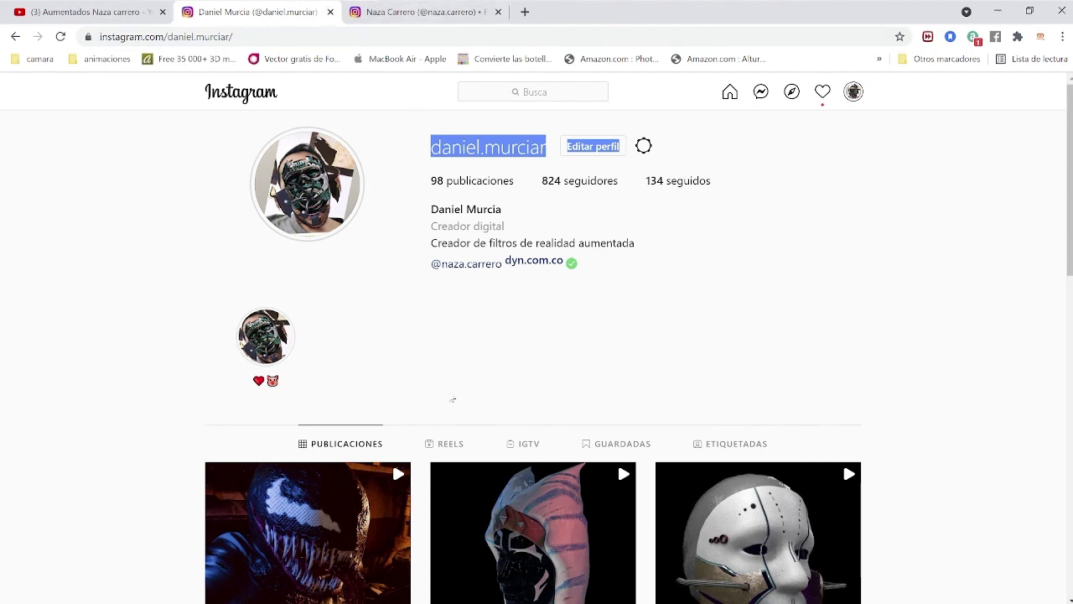
pyautogui.scroll(-10, 457, 422)
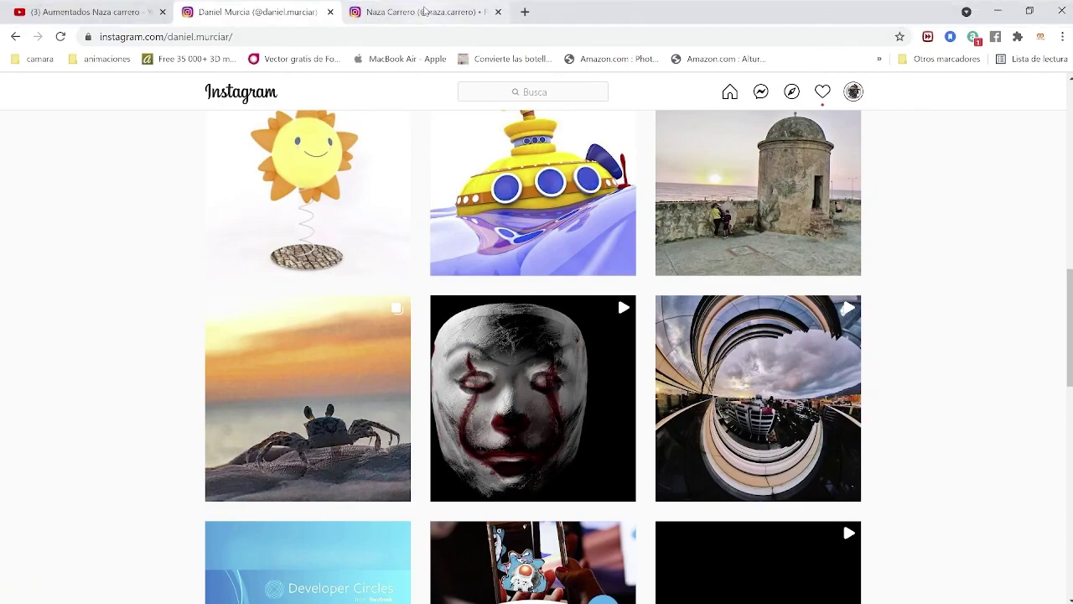
pyautogui.click(423, 10)
pyautogui.scroll(-7, 405, 489)
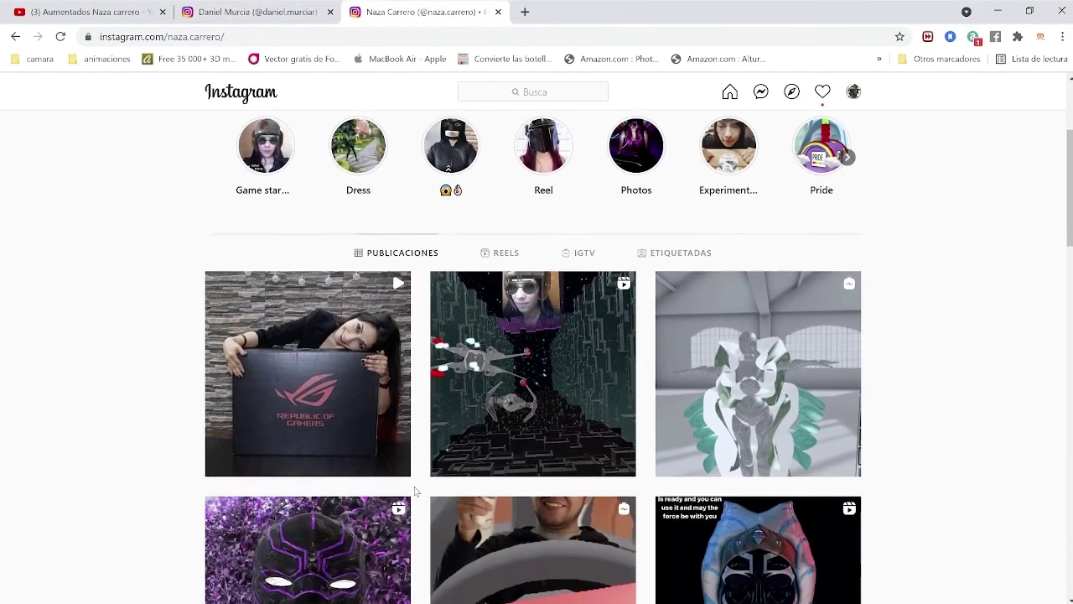
pyautogui.scroll(-7, 423, 484)
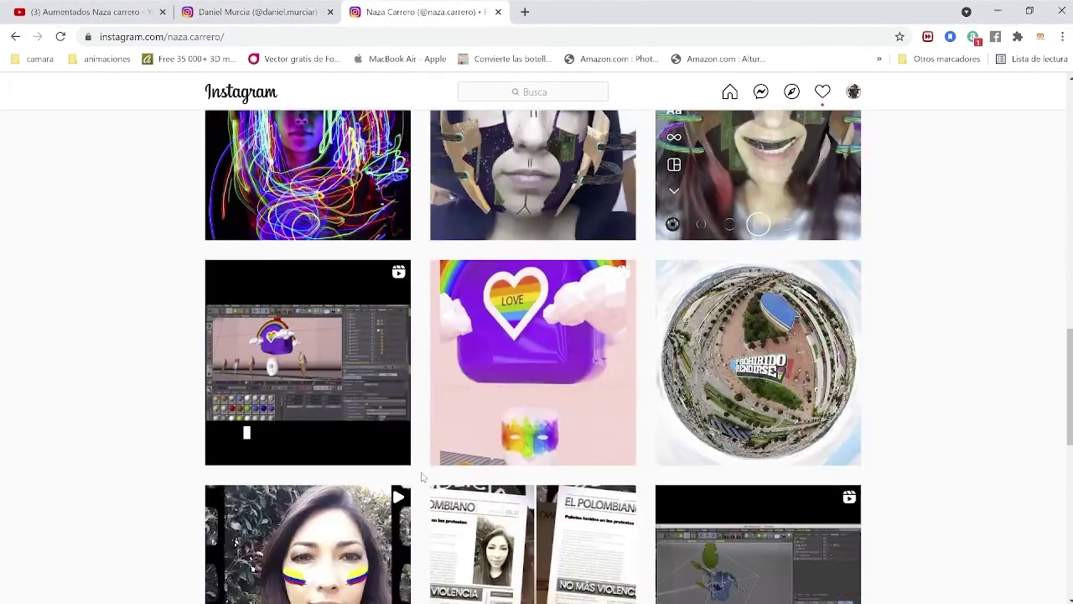
pyautogui.scroll(13, 422, 460)
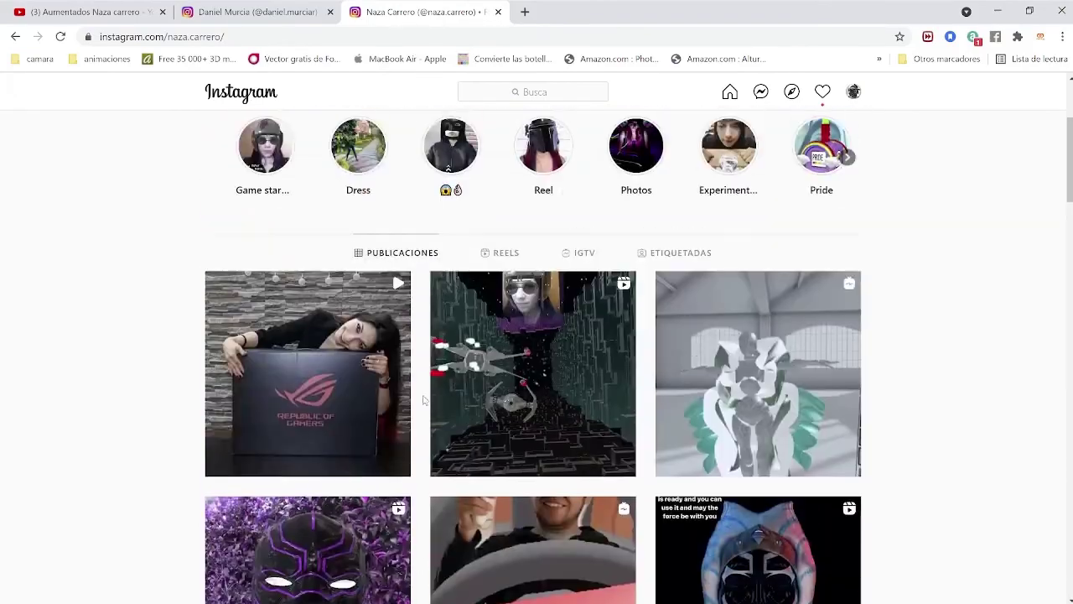
pyautogui.click(253, 12)
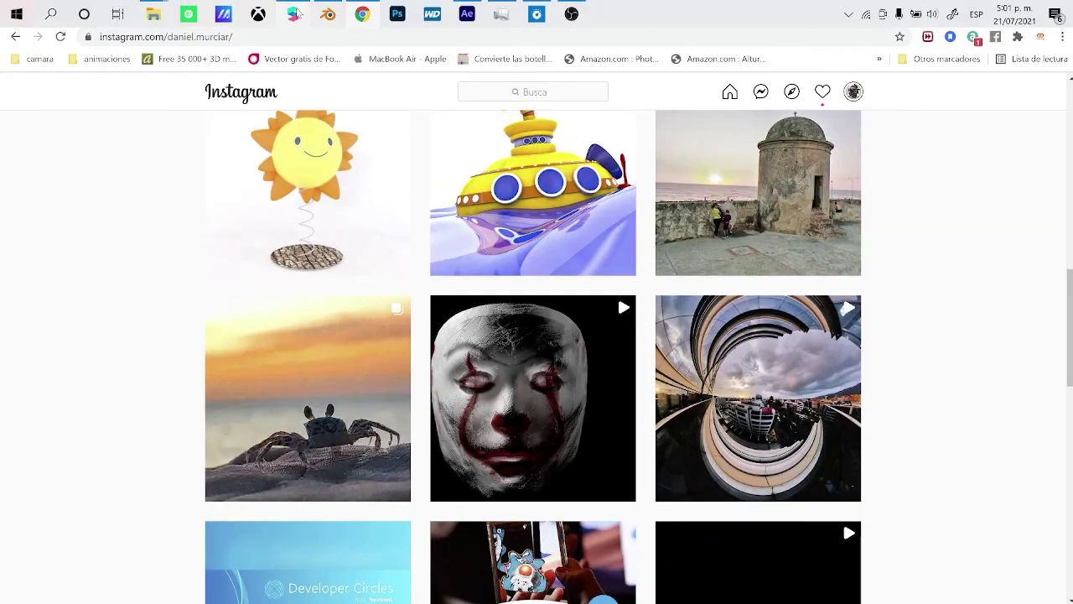
# Step: Switch back to Spark AR Studio, shrink the Patch Editor to enlarge the viewport, and enlarge the device preview to review the filter
pyautogui.click(293, 13)
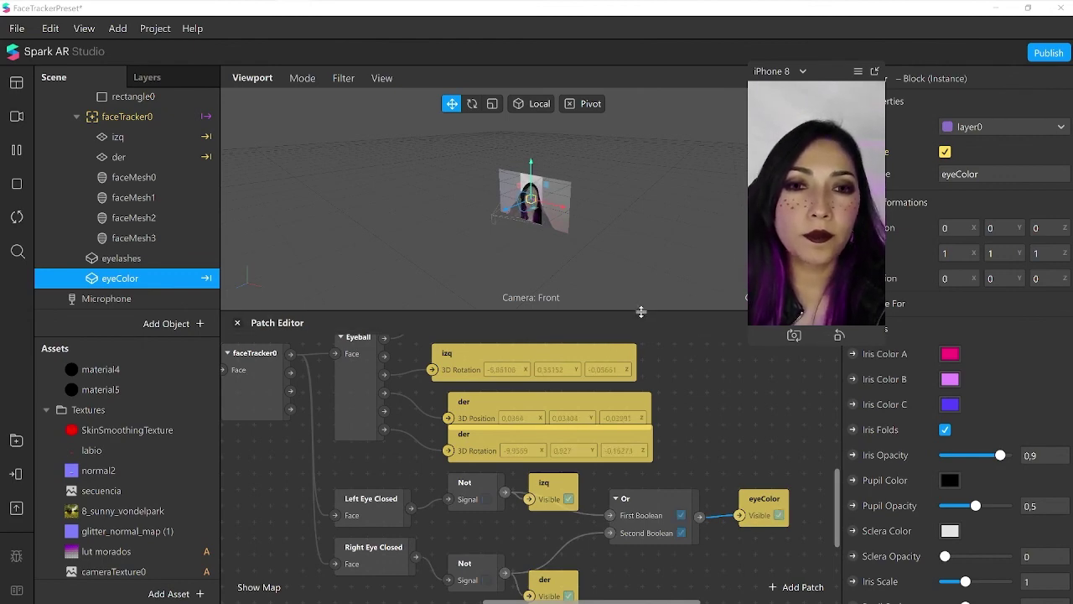
pyautogui.moveTo(670, 314); pyautogui.dragTo(658, 455)
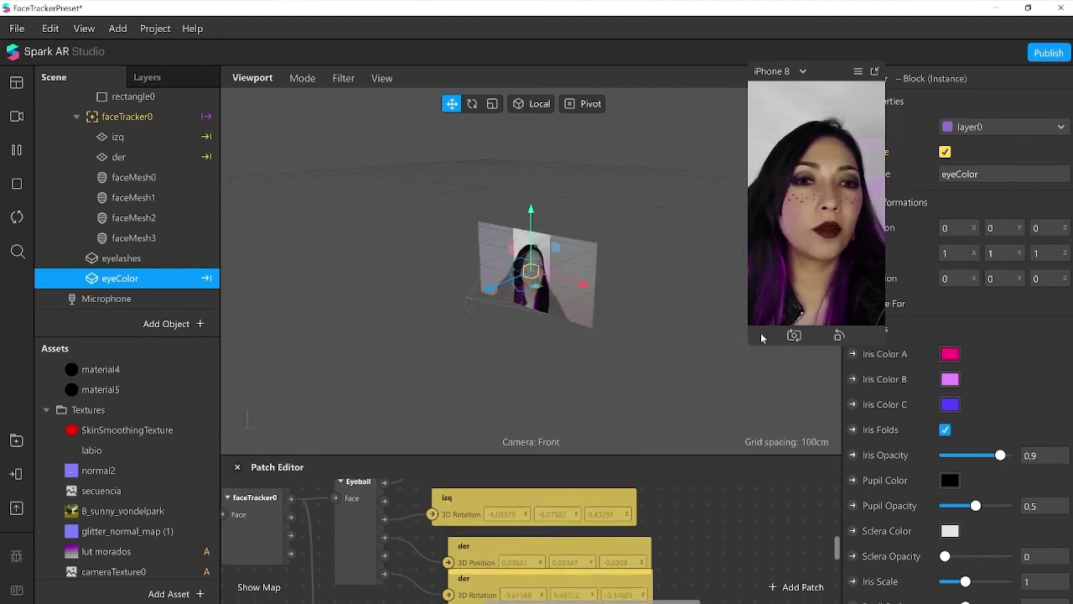
pyautogui.moveTo(749, 341); pyautogui.dragTo(685, 455)
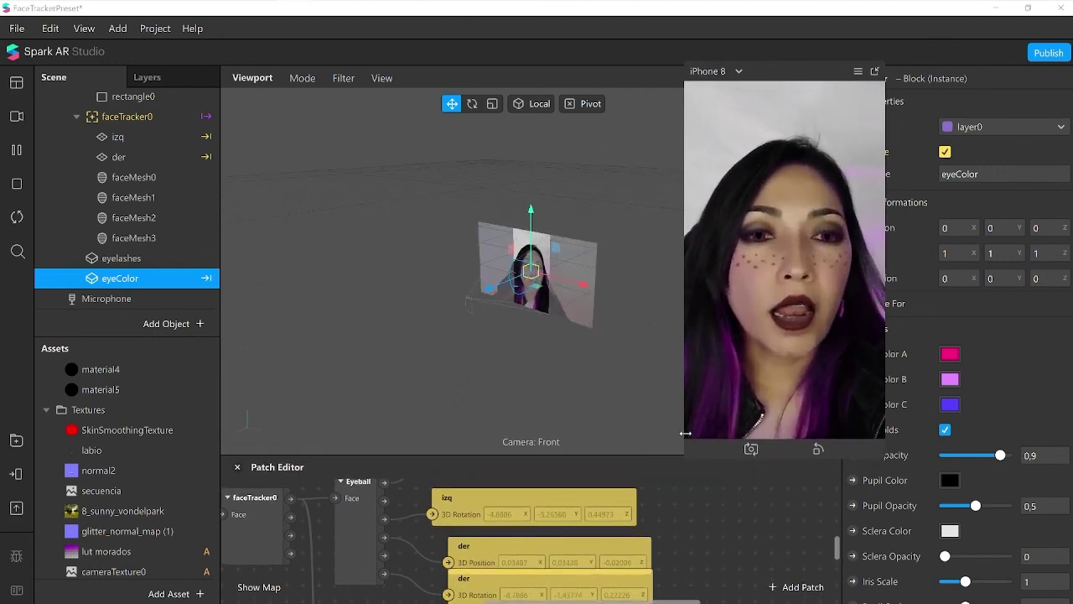